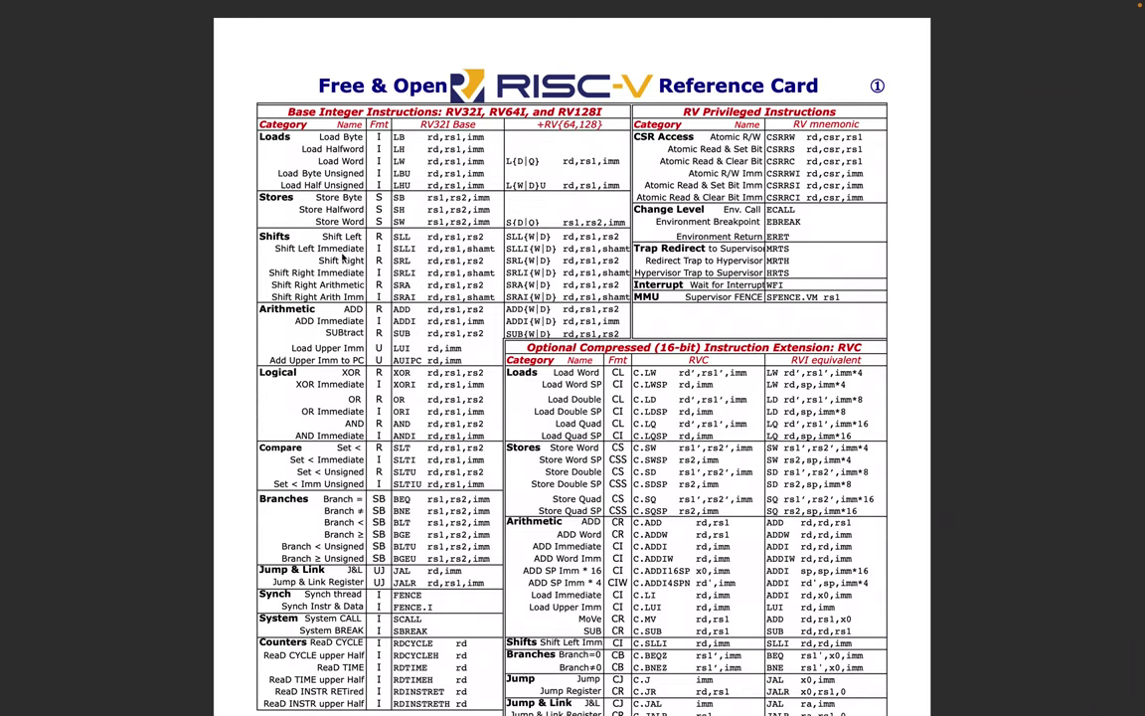
Scroll the RISC-V reference card down to the instruction formats
scroll(343, 258, "down", 5)
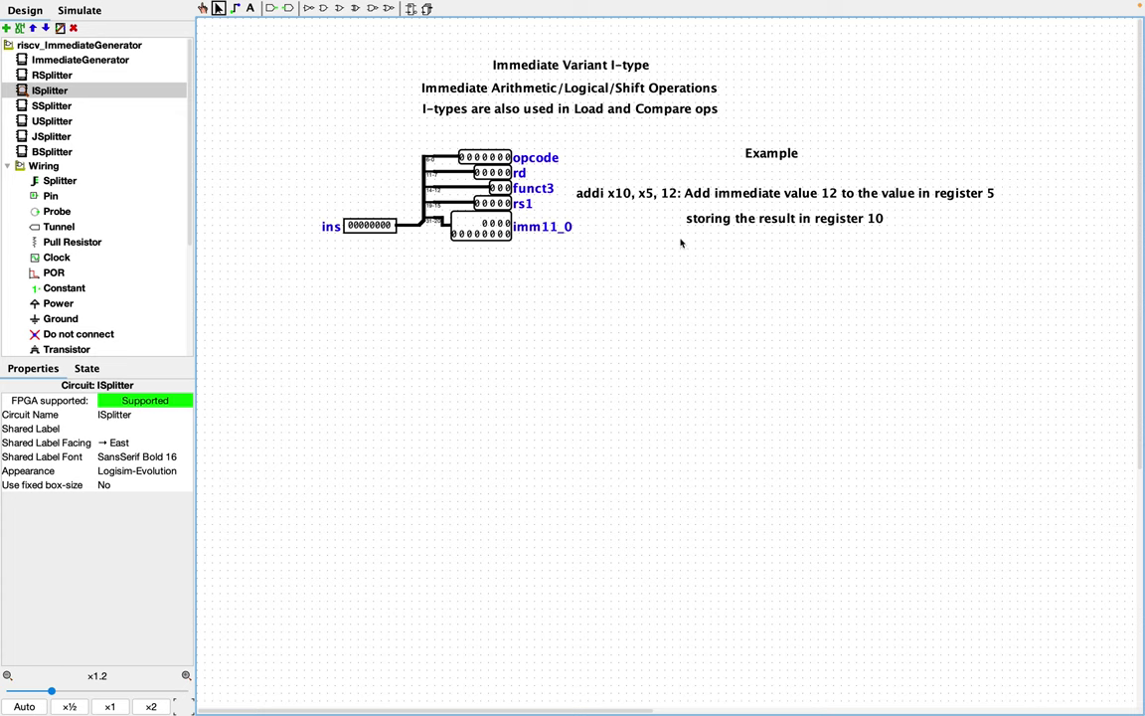
Open SSplitter to view the S-type fields opcode, imm4_0, funct3, rs1, rs2 and imm11_5
double_click(52, 105)
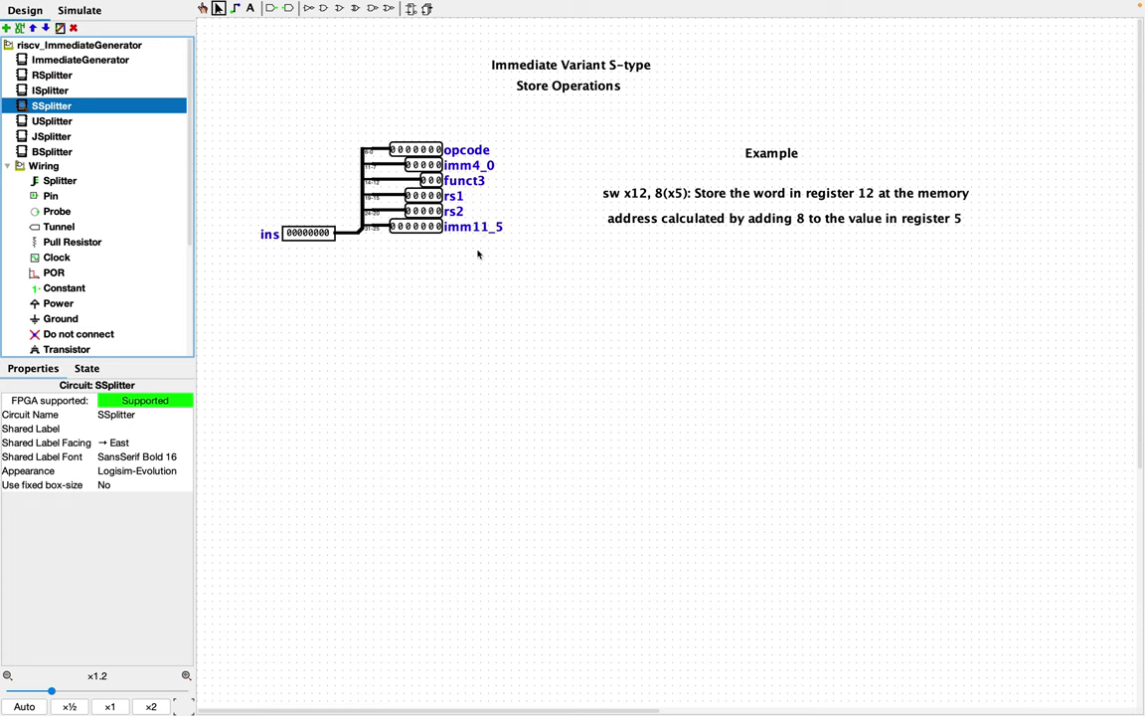
Open USplitter to view the U-type fields opcode, rd and imm31_12
double_click(45, 149)
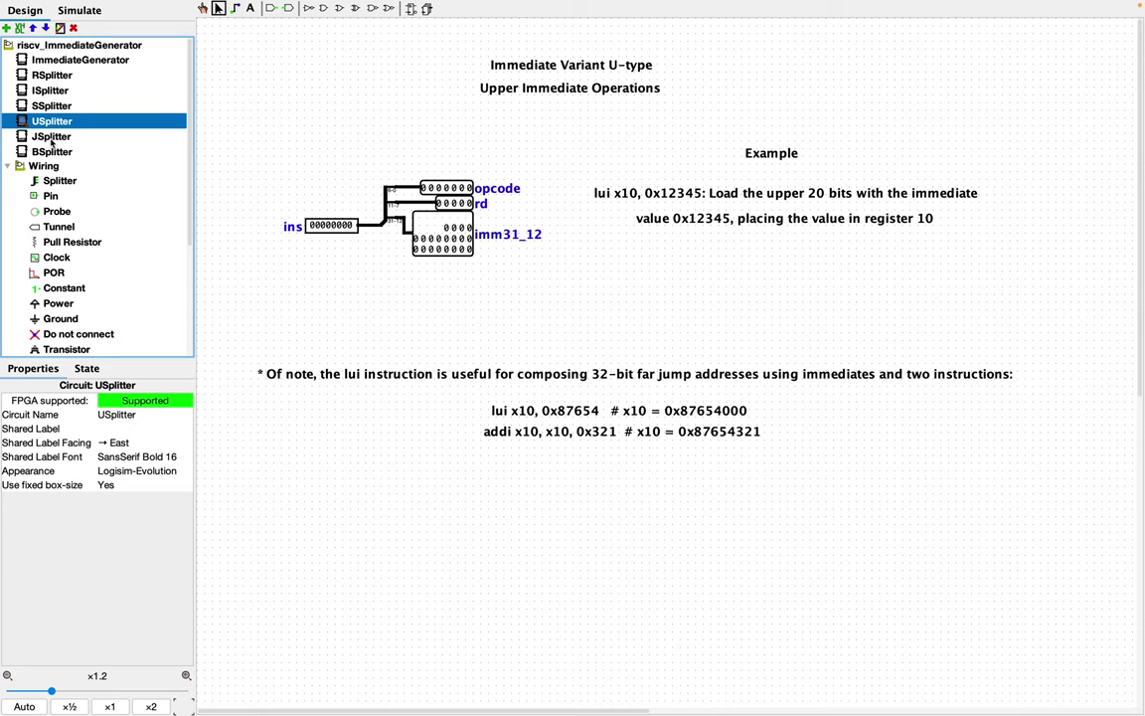
Step down the circuit tree to the next circuit
key("Down")
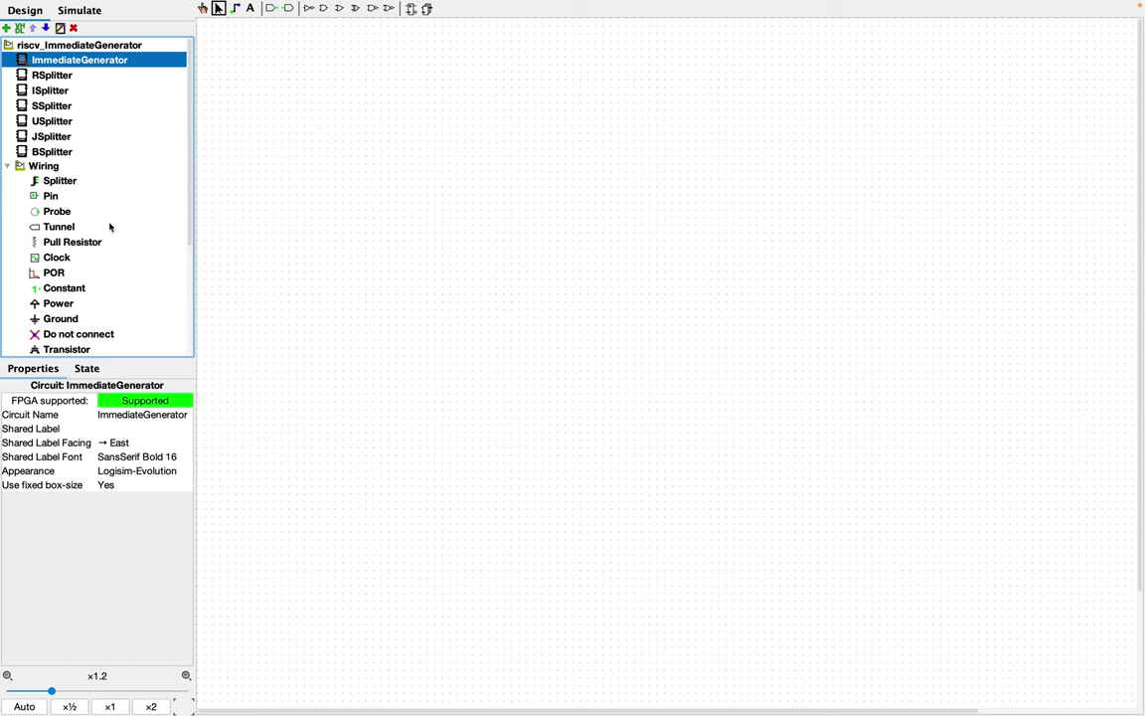
Place a 32-bit hexadecimal input pin labelled ins at the top-left of the canvas
left_click(50, 196)
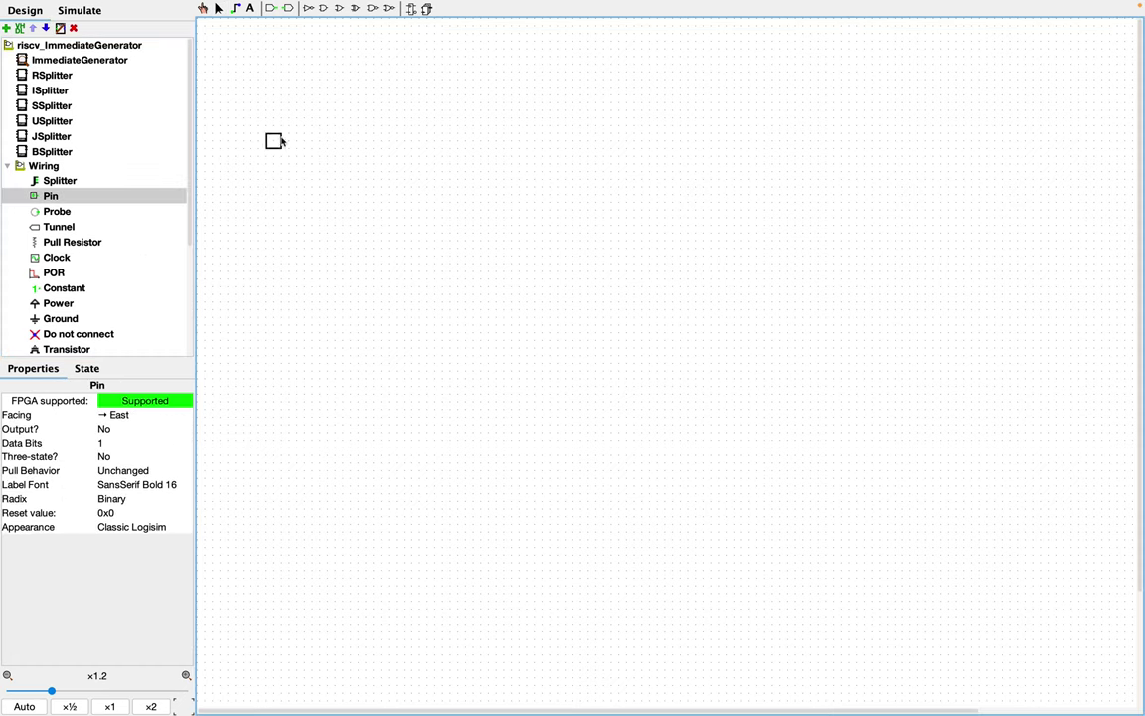
left_click(274, 141)
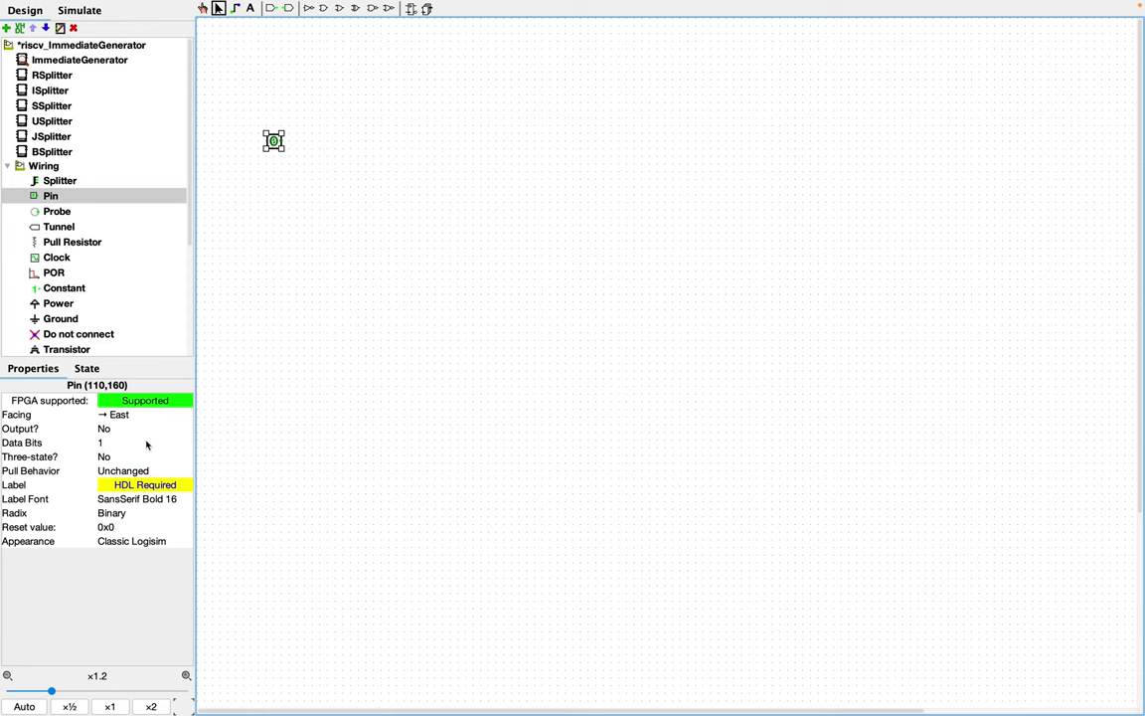
left_click(144, 443)
type("32")
key("Return")
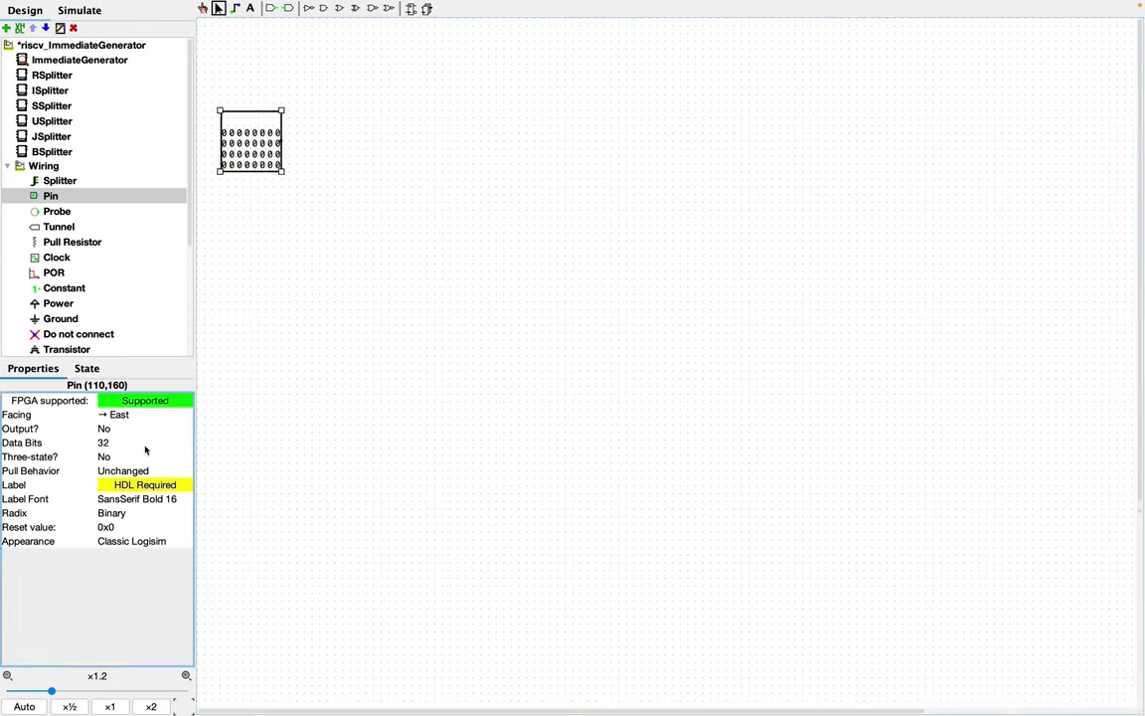
left_click(125, 513)
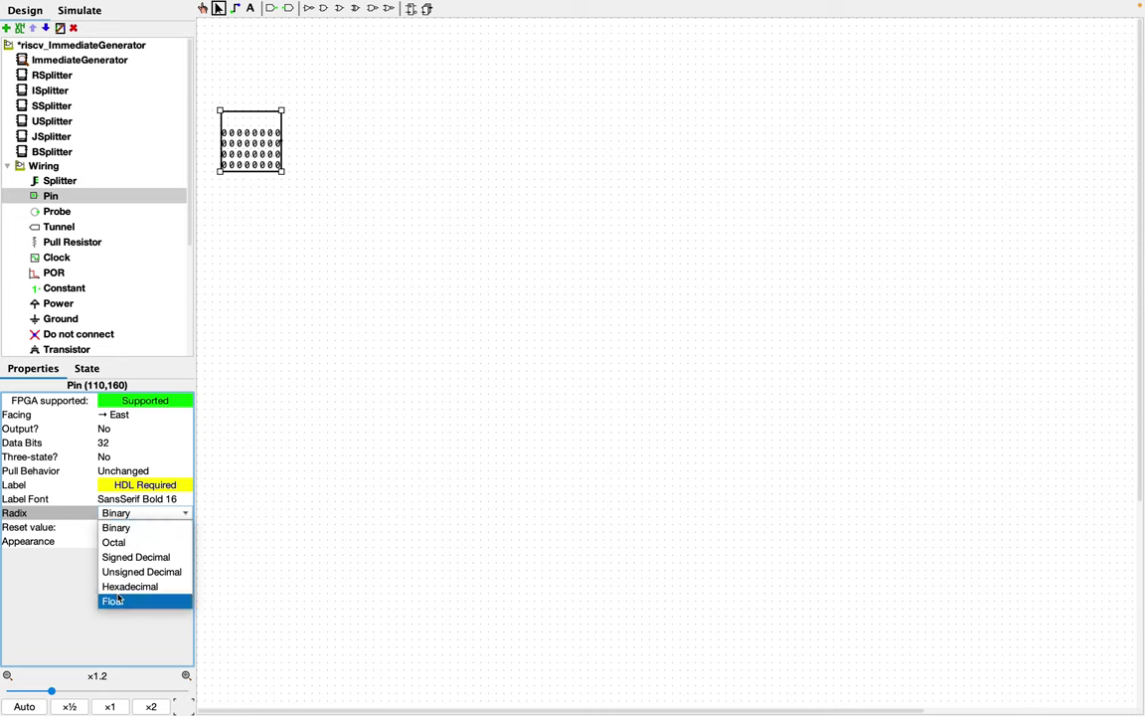
left_click(127, 586)
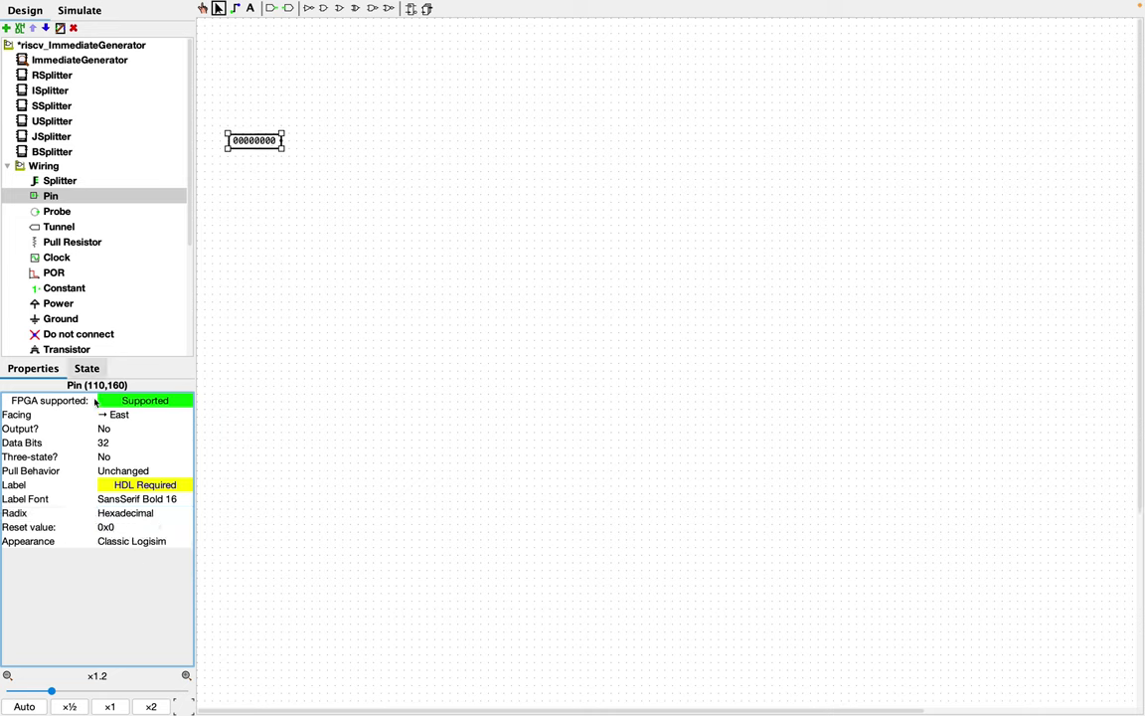
double_click(250, 142)
type("ins")
key("Return")
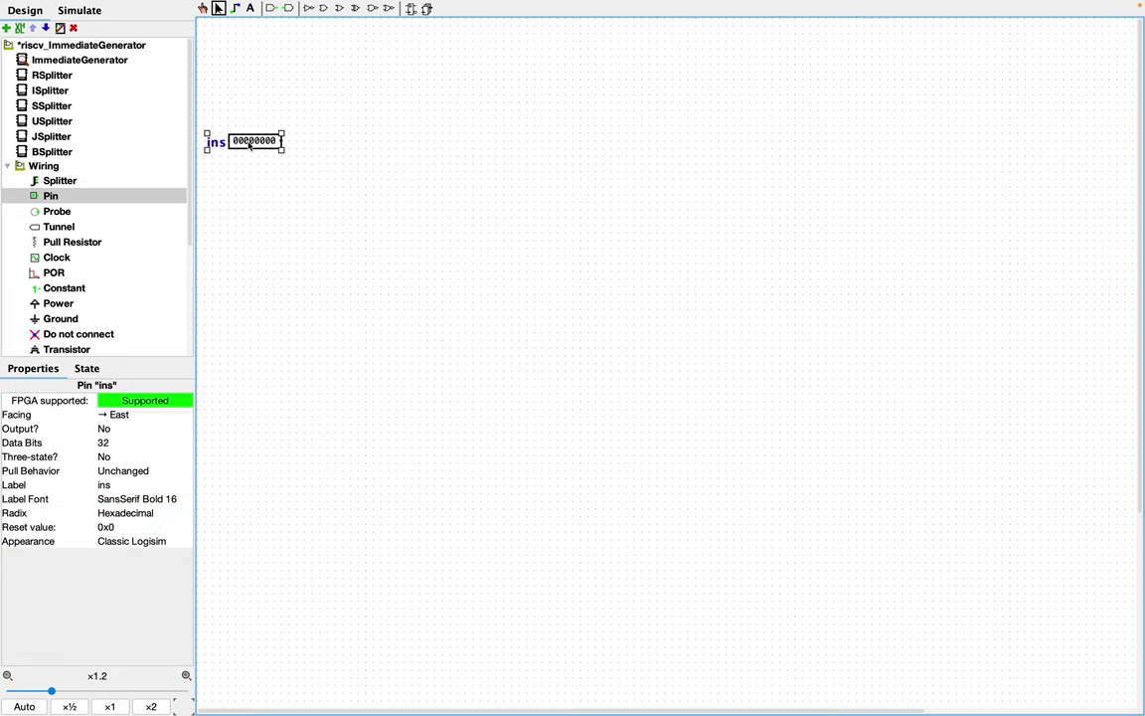
left_click_drag(249, 142, 274, 148)
left_click(273, 165)
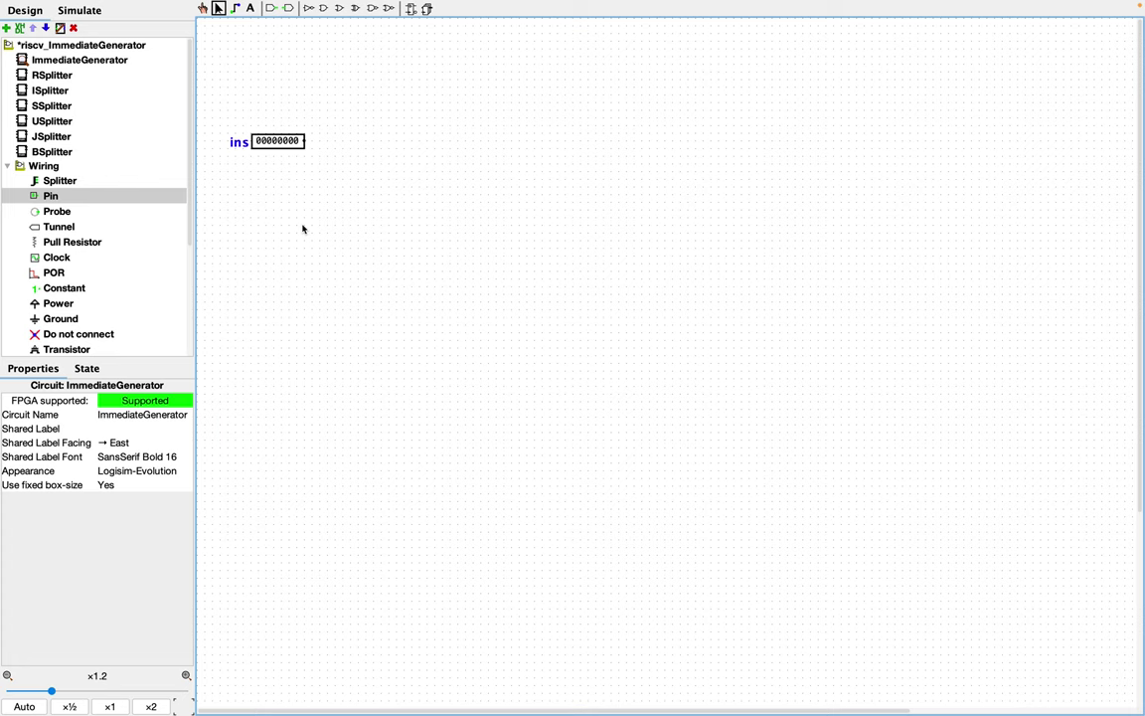
Add a 3-bit input pin labelled sel below the ins pin
left_click(58, 195)
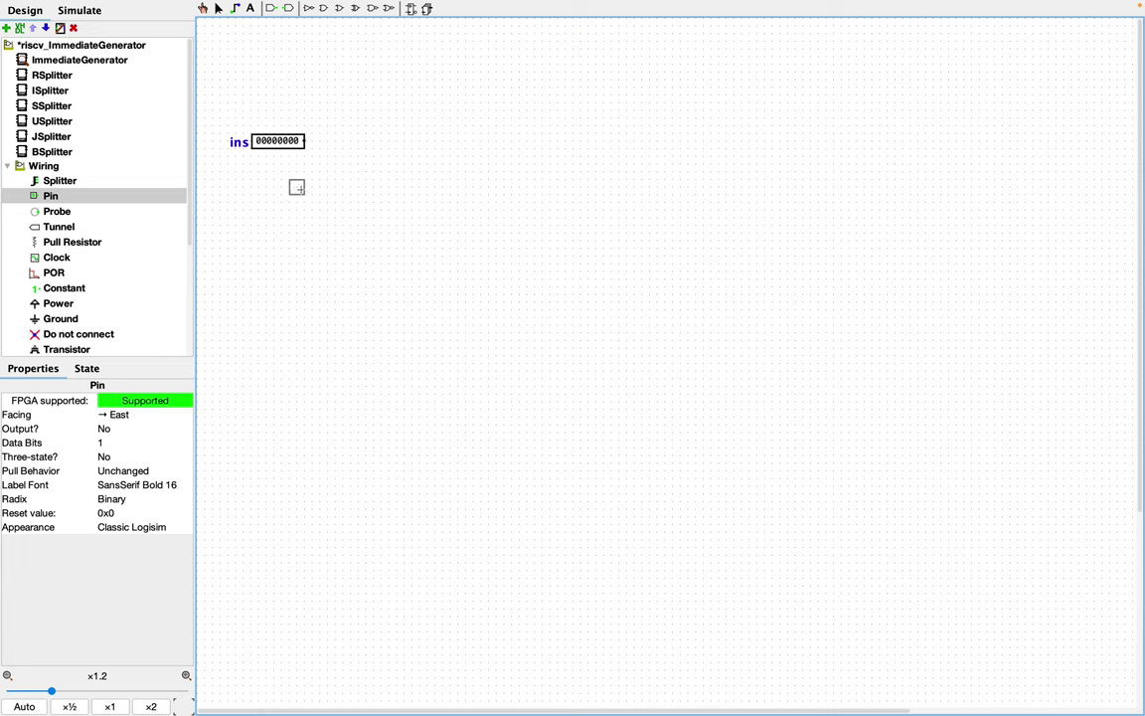
left_click(297, 187)
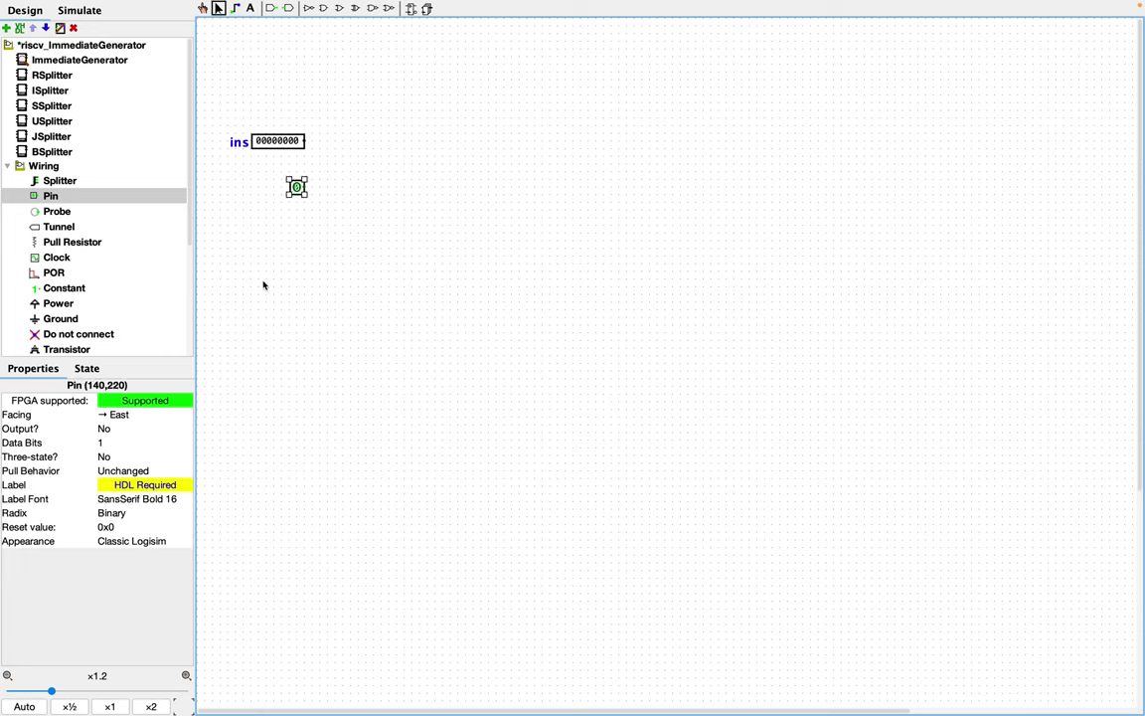
left_click(119, 441)
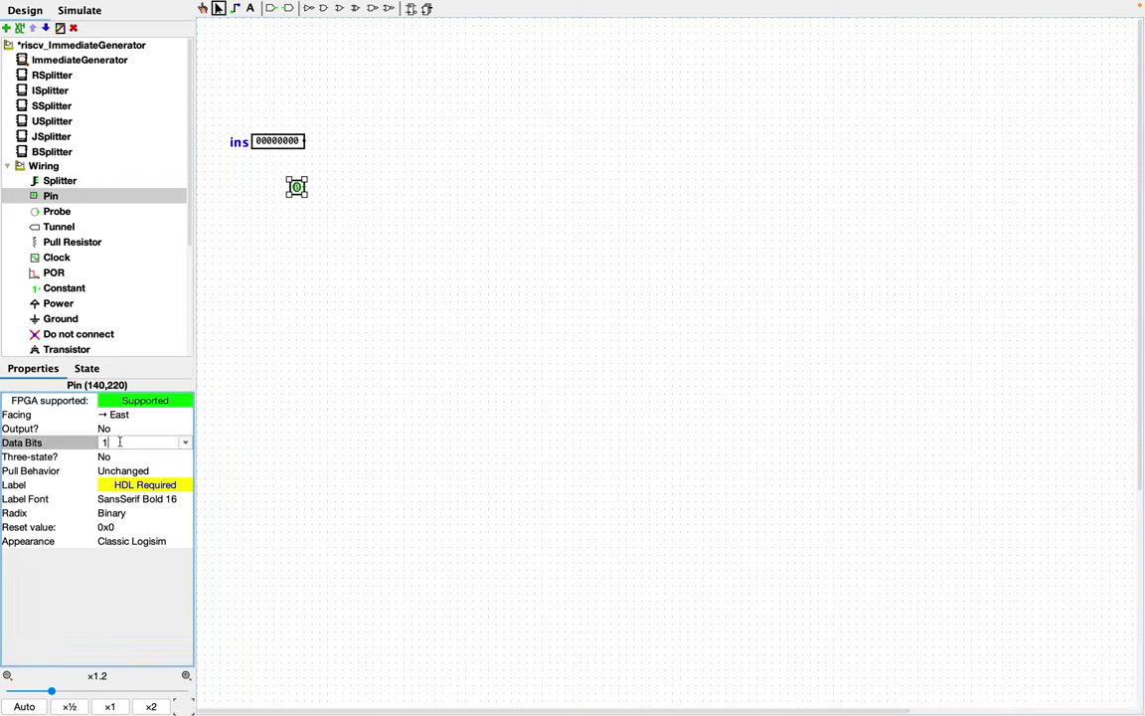
type("3")
key("Return")
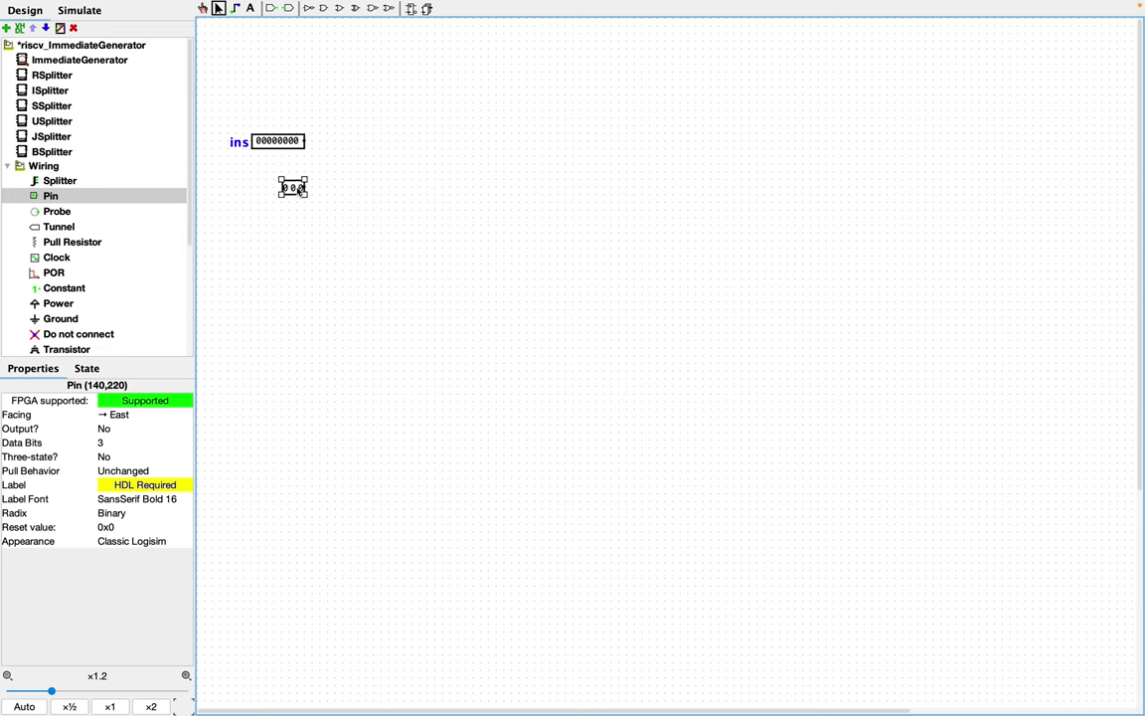
double_click(300, 187)
type("immS")
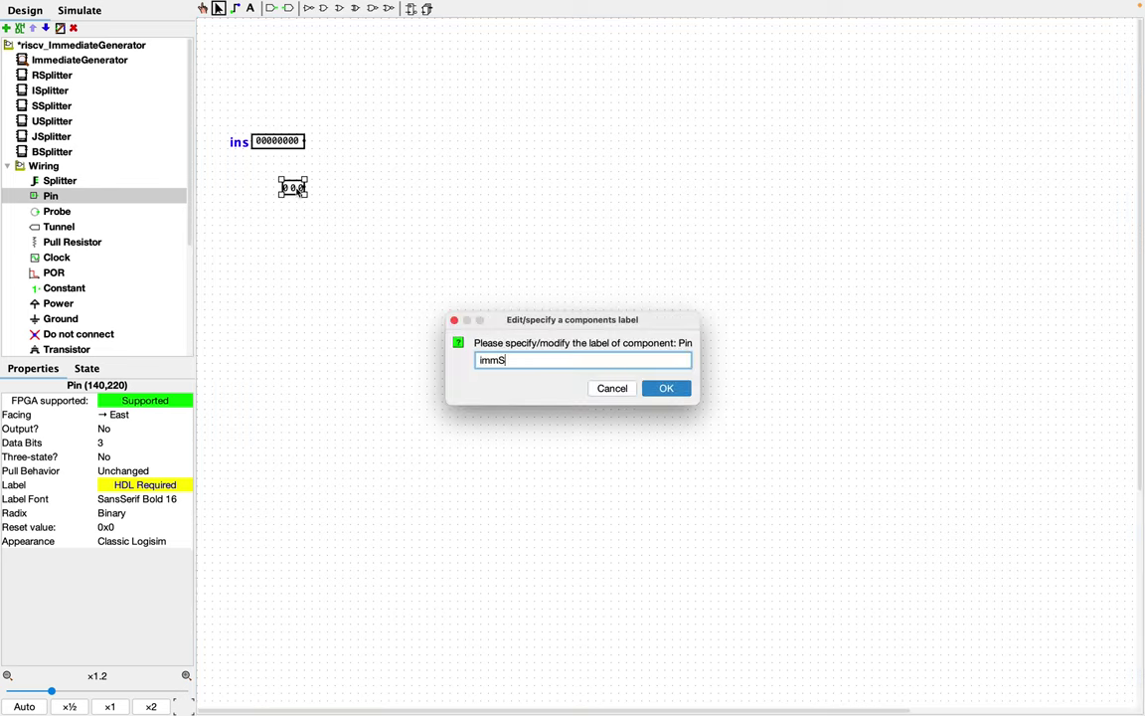
key("BackSpace")
key("BackSpace")
key("BackSpace")
key("Return")
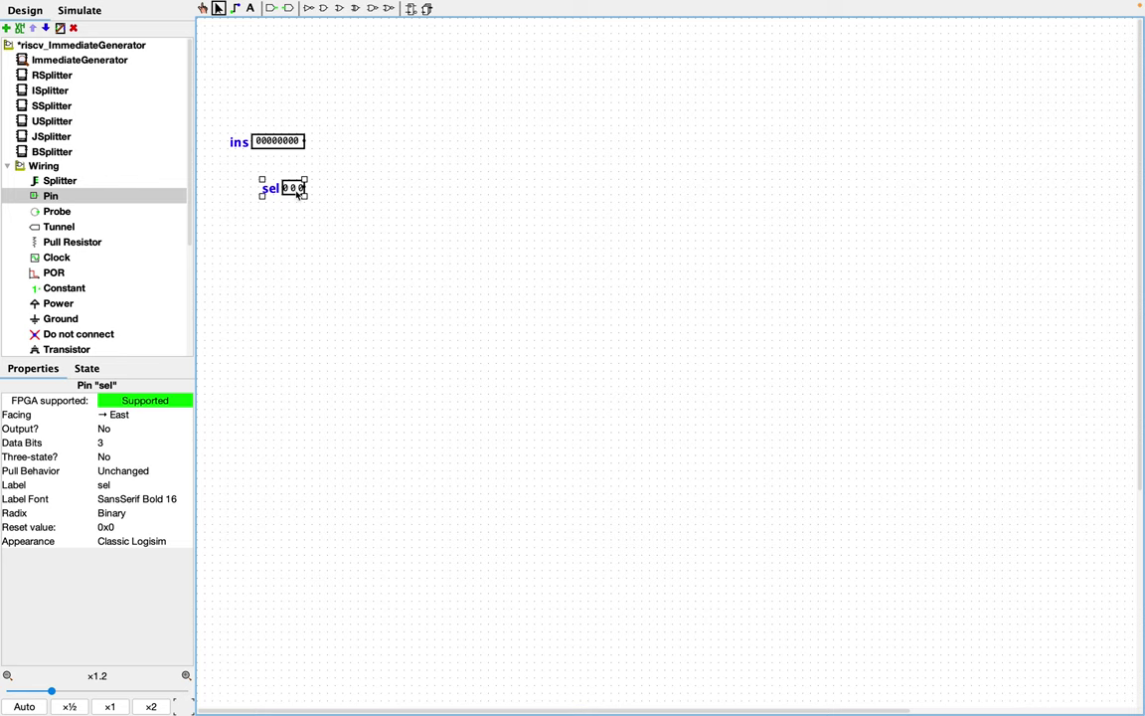
left_click(298, 215)
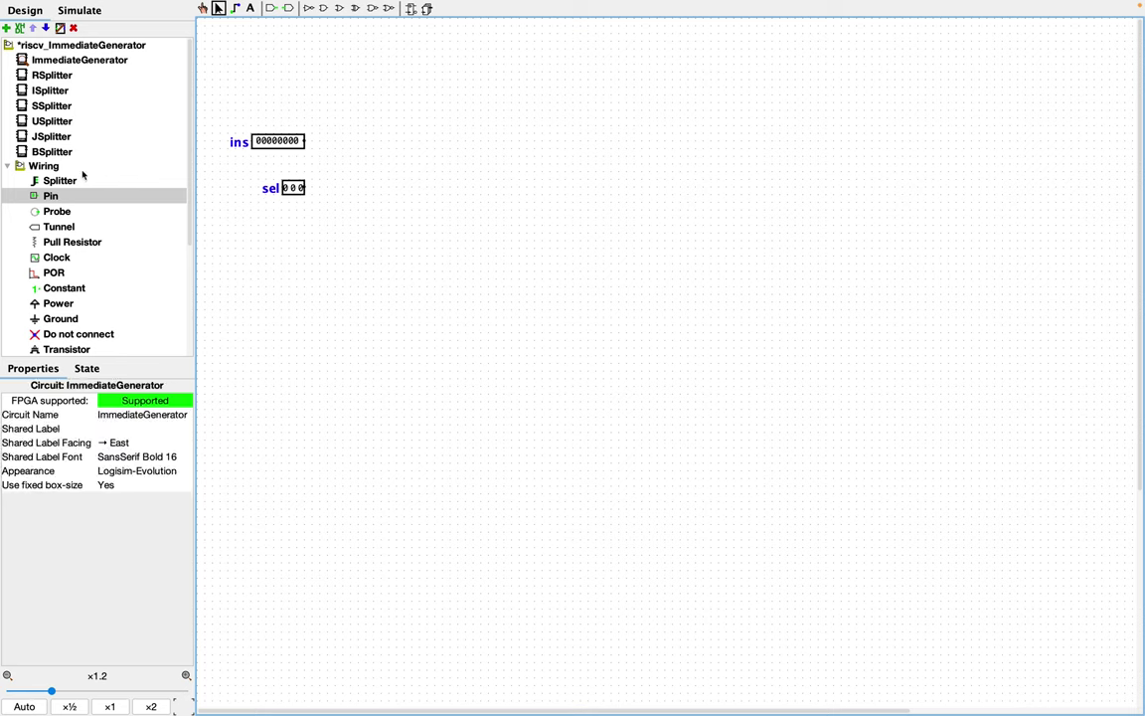
Place a 32-bit hexadecimal output pin on the right side of the canvas
left_click(44, 194)
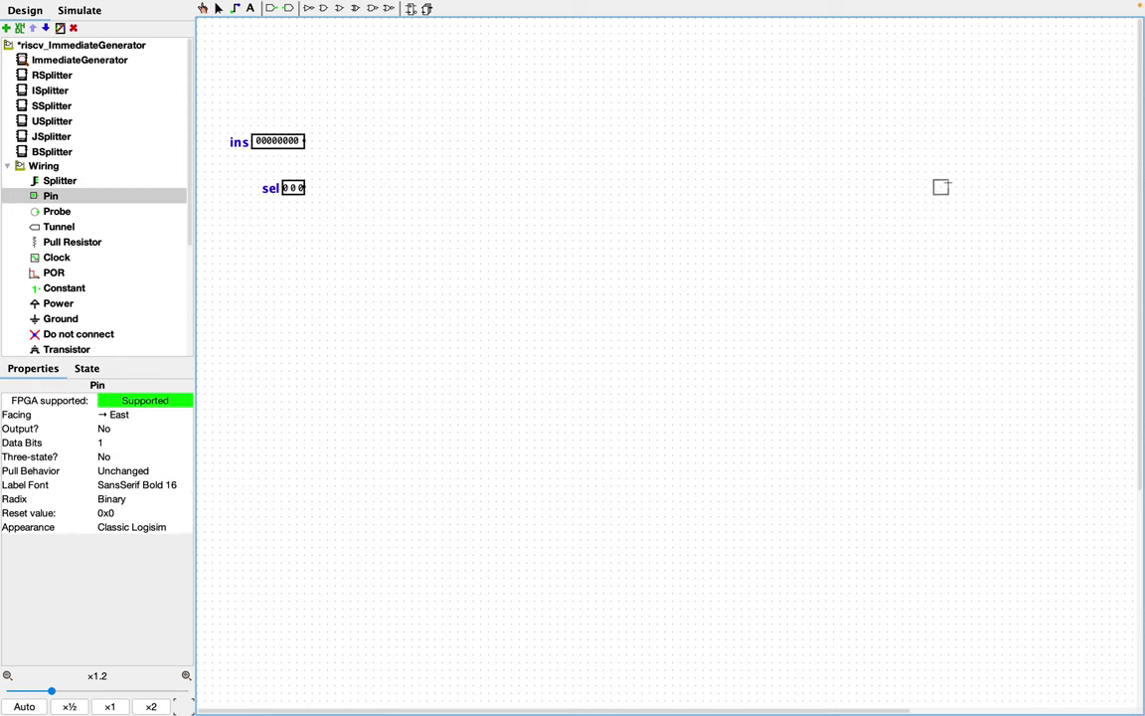
left_click(940, 179)
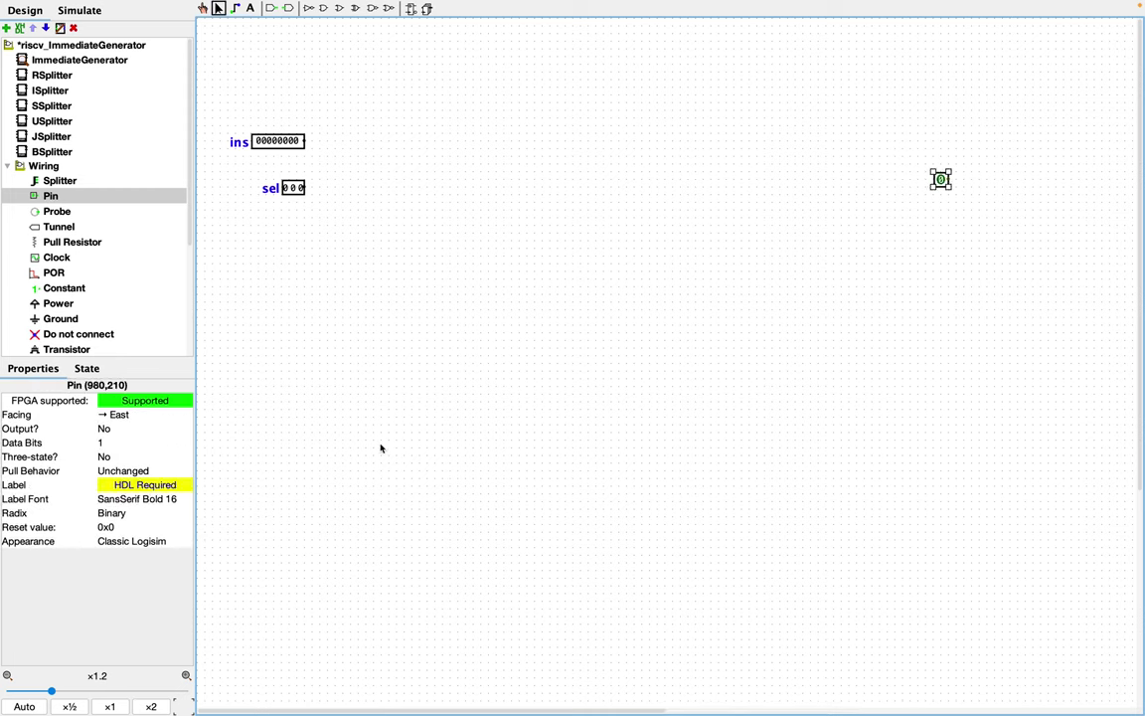
left_click(116, 444)
type("32")
key("Return")
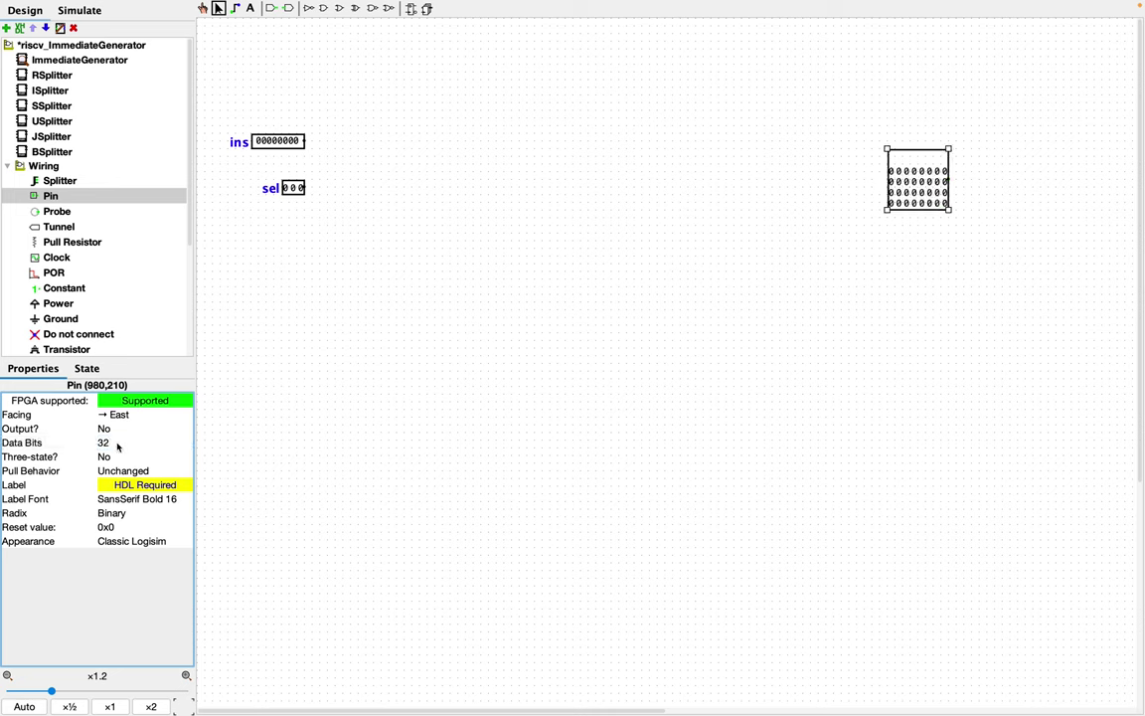
left_click(117, 513)
left_click(128, 586)
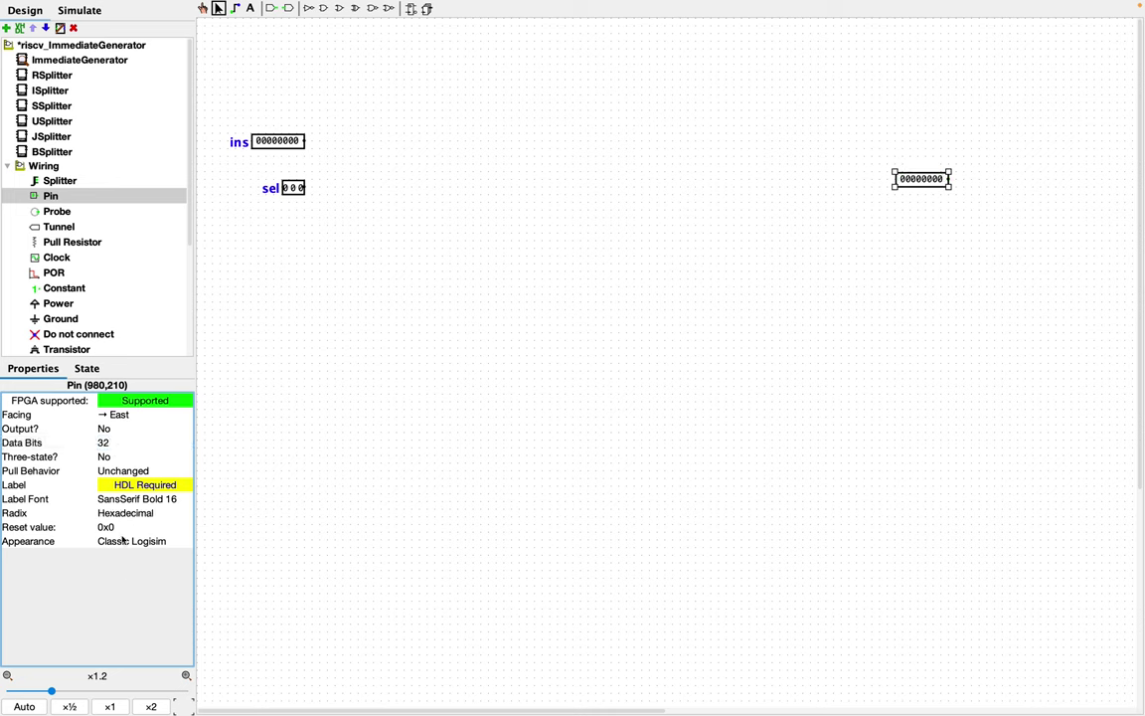
left_click(109, 428)
left_click(116, 444)
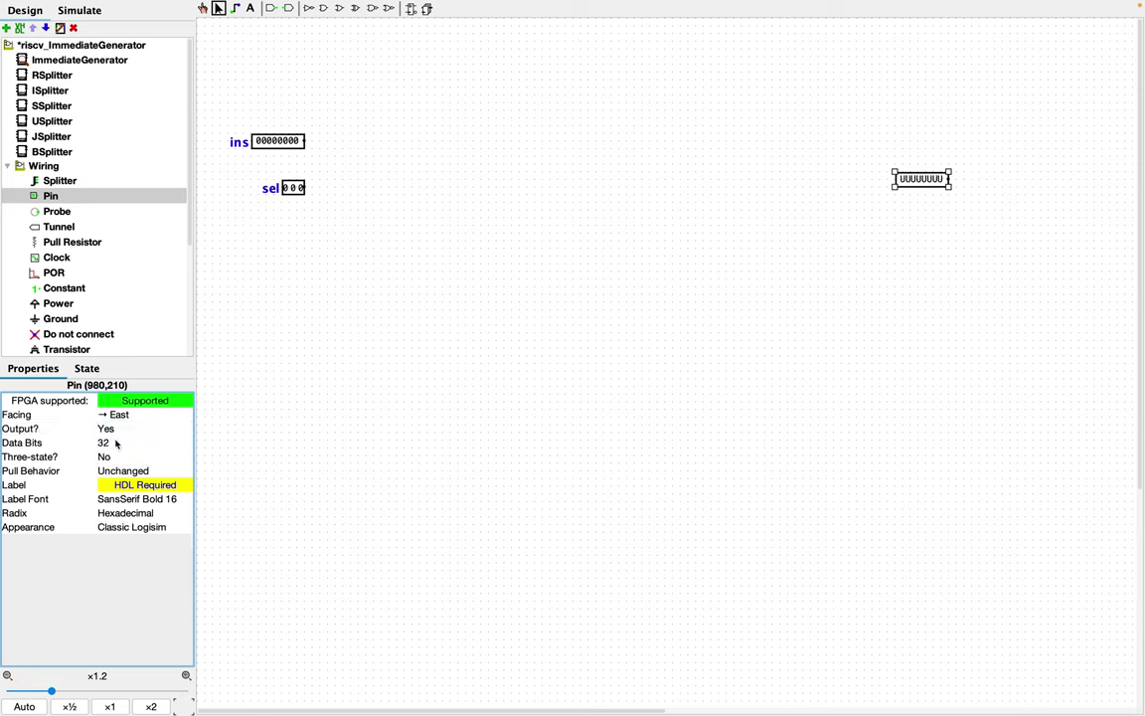
Label the output pin imm31_0, make it face west and nudge it into place
double_click(915, 184)
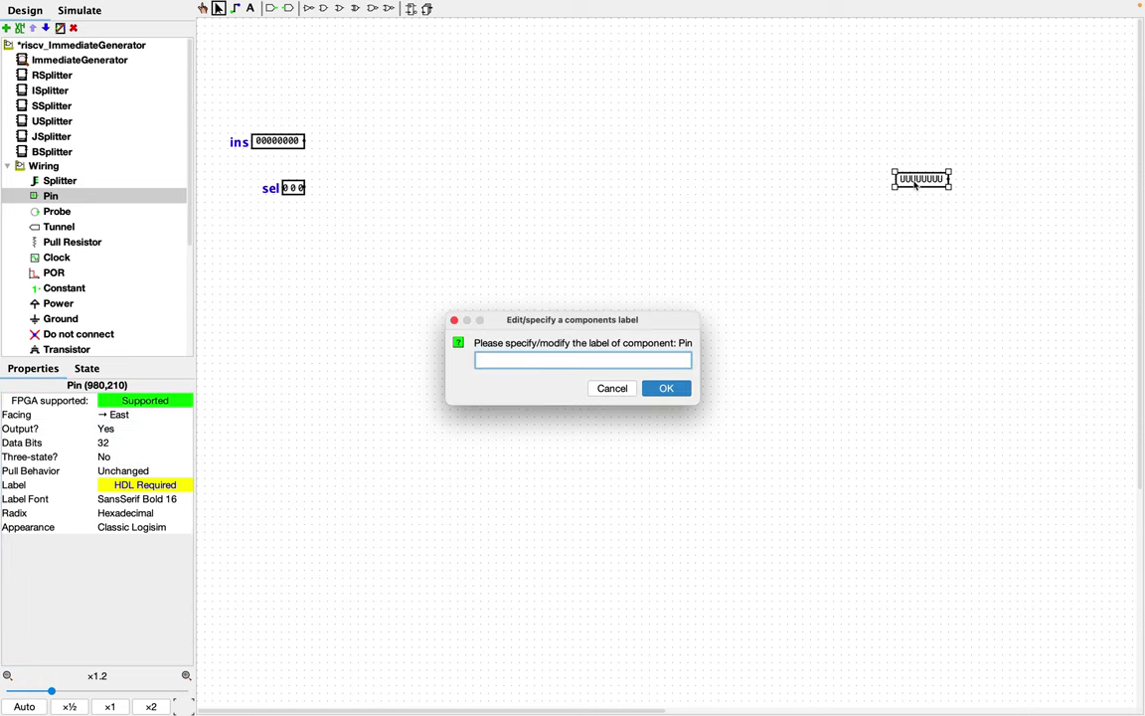
type("imm31_0")
key("Return")
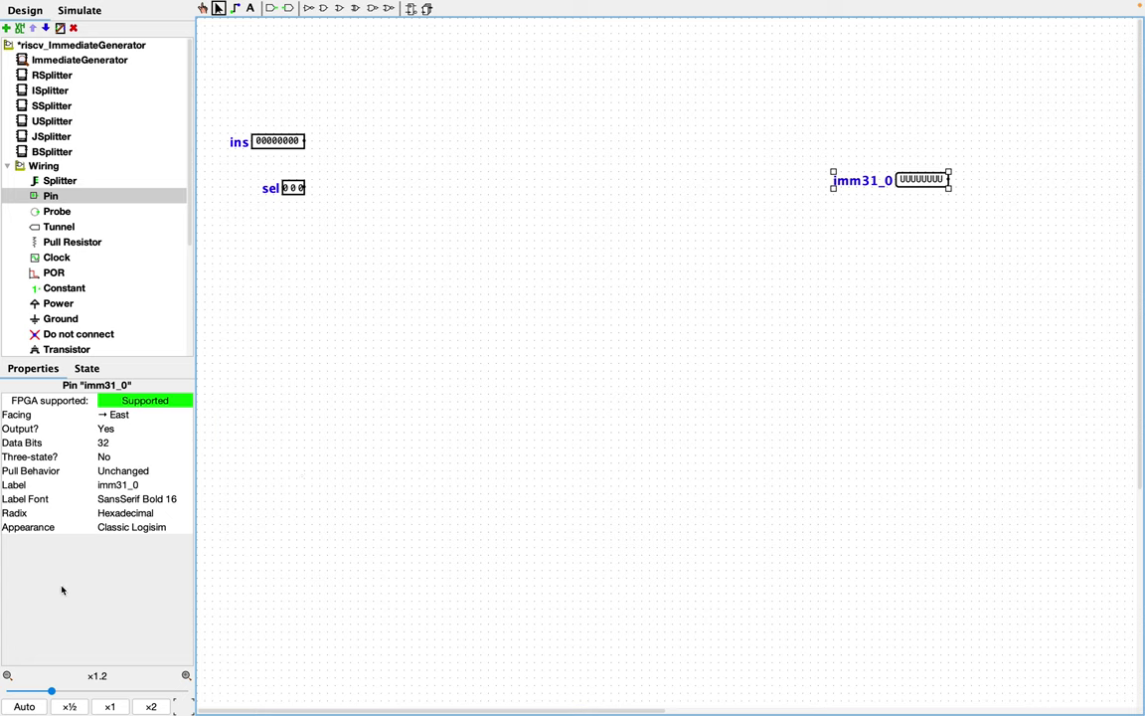
left_click(110, 416)
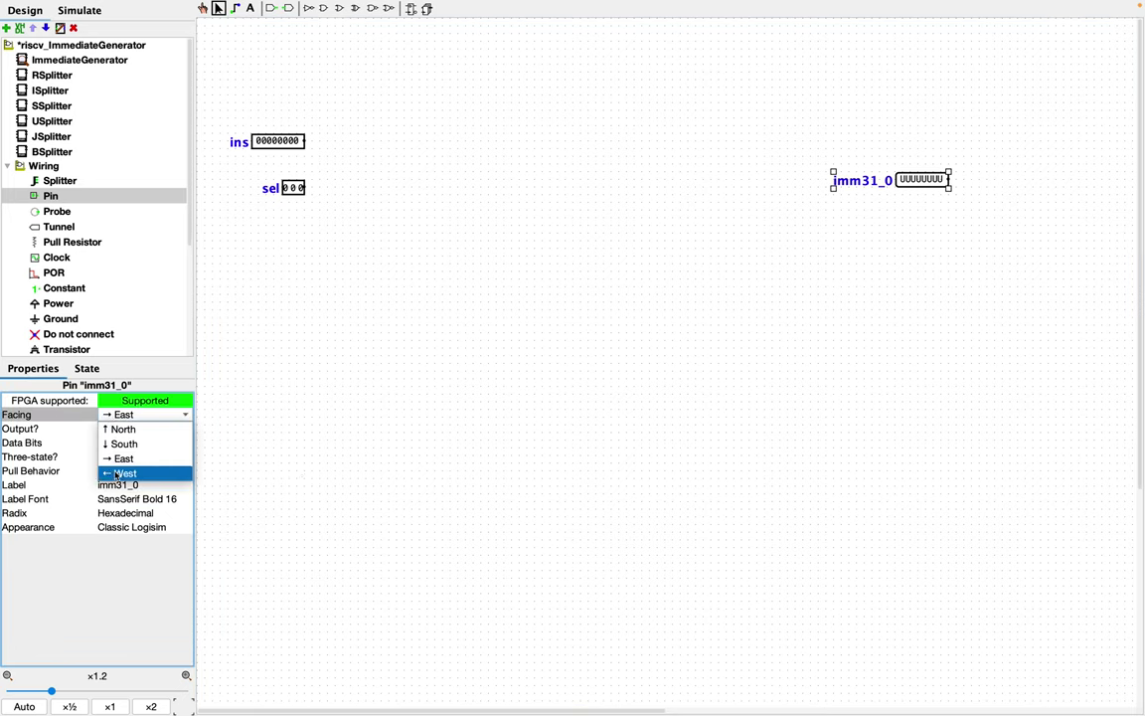
left_click(121, 473)
left_click_drag(964, 183, 942, 175)
left_click(695, 238)
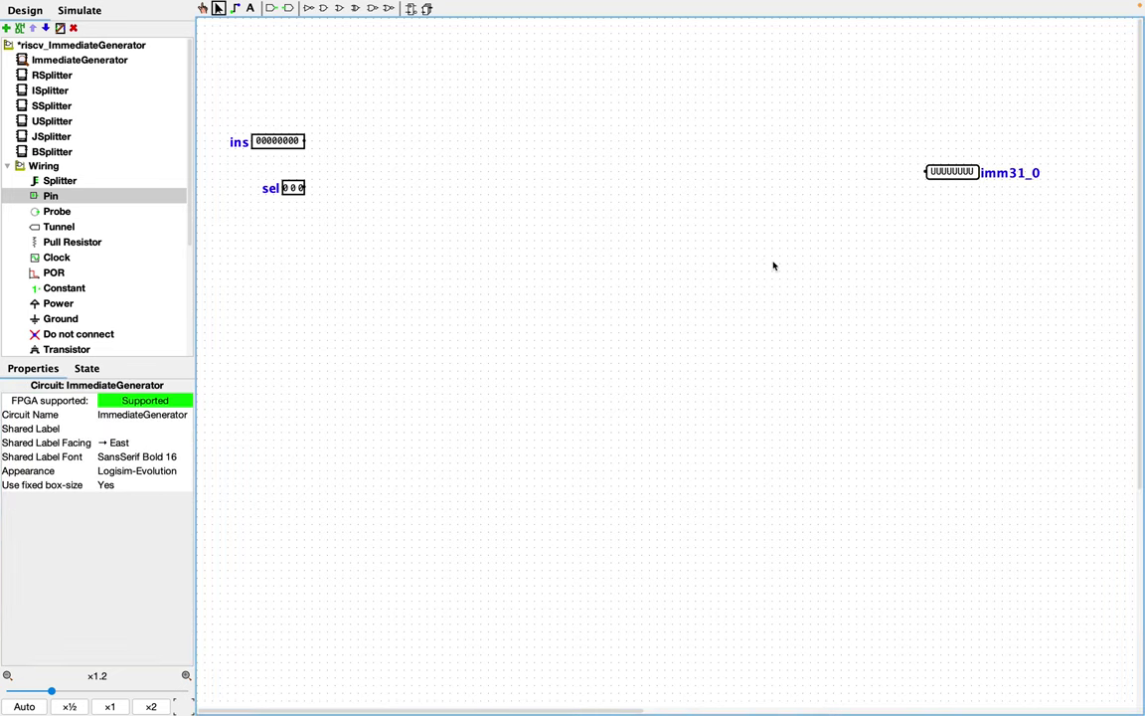
Attach tunnels labelled ins_t, sel_t and imm31_0_t to the ins, sel and imm31_0 pins
left_click(57, 227)
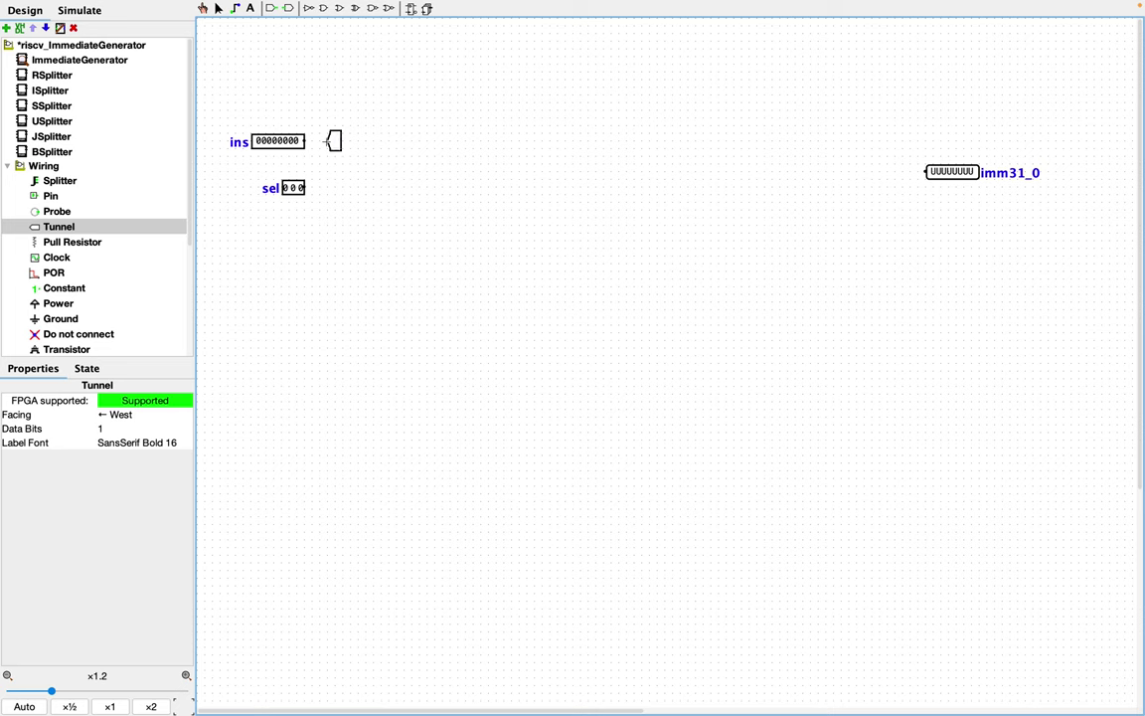
left_click(321, 140)
type("ins_t")
left_click(318, 187)
type("sel_t")
left_click(115, 429)
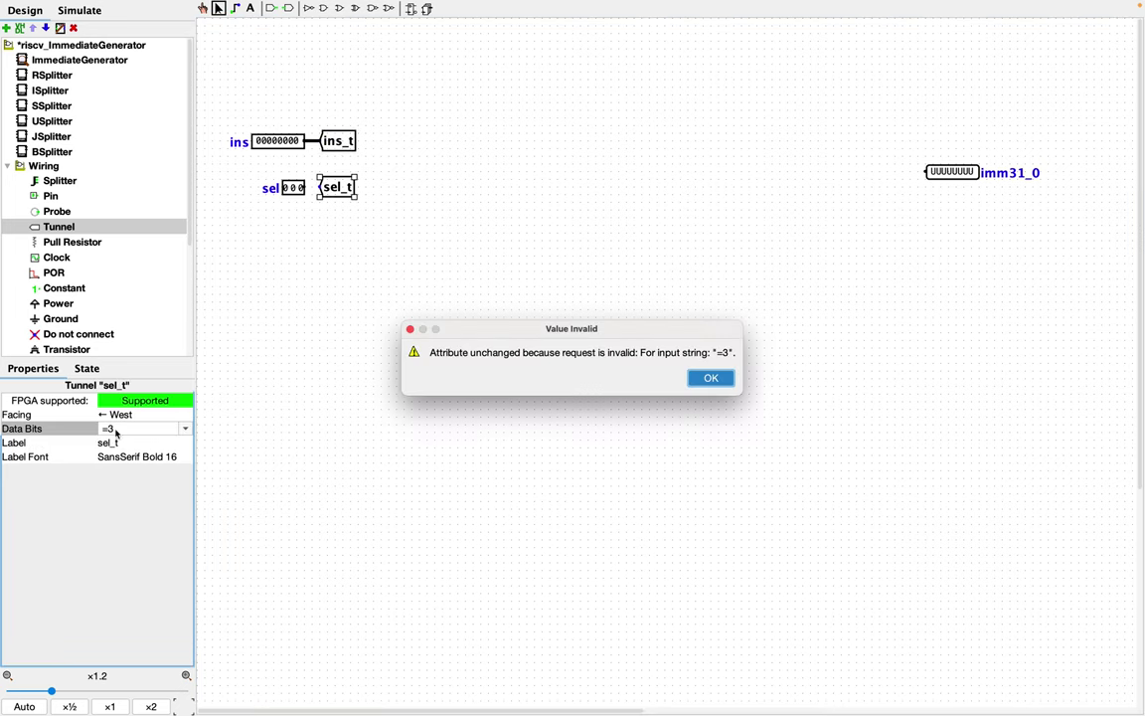
key("Return")
left_click(900, 171)
left_click(127, 415)
left_click(115, 458)
type("imm31_0_t")
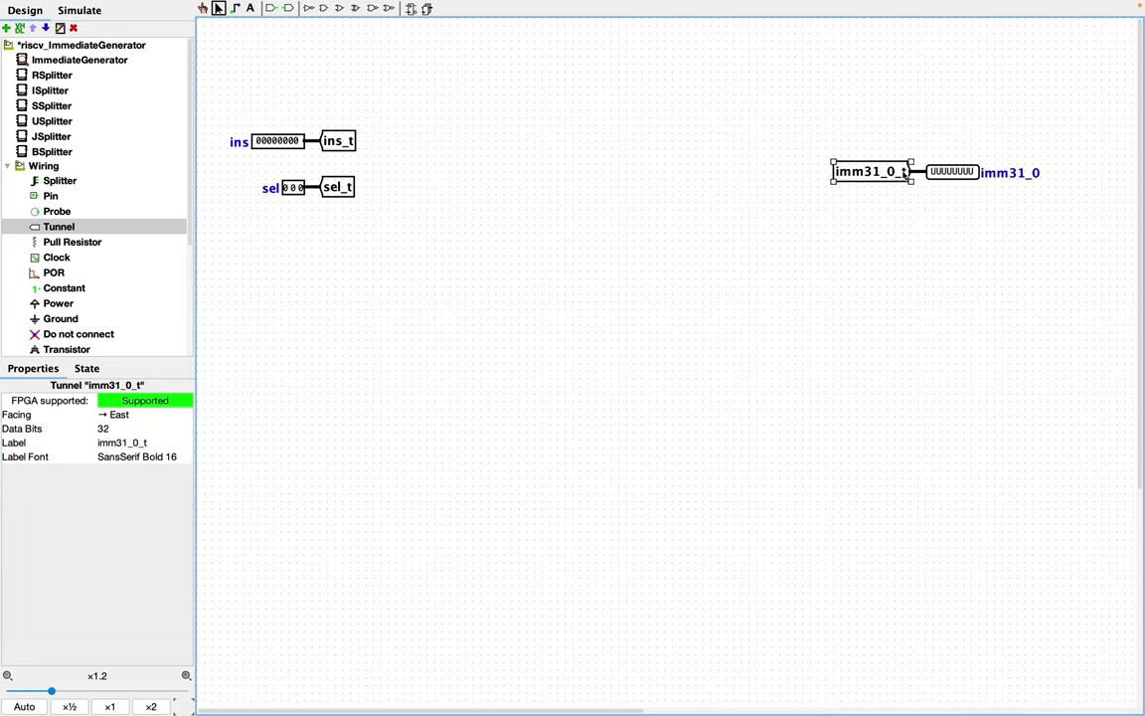
left_click(597, 298)
Place an ISplitter and feed its ins input with a duplicate ins_t tunnel
left_click(47, 92)
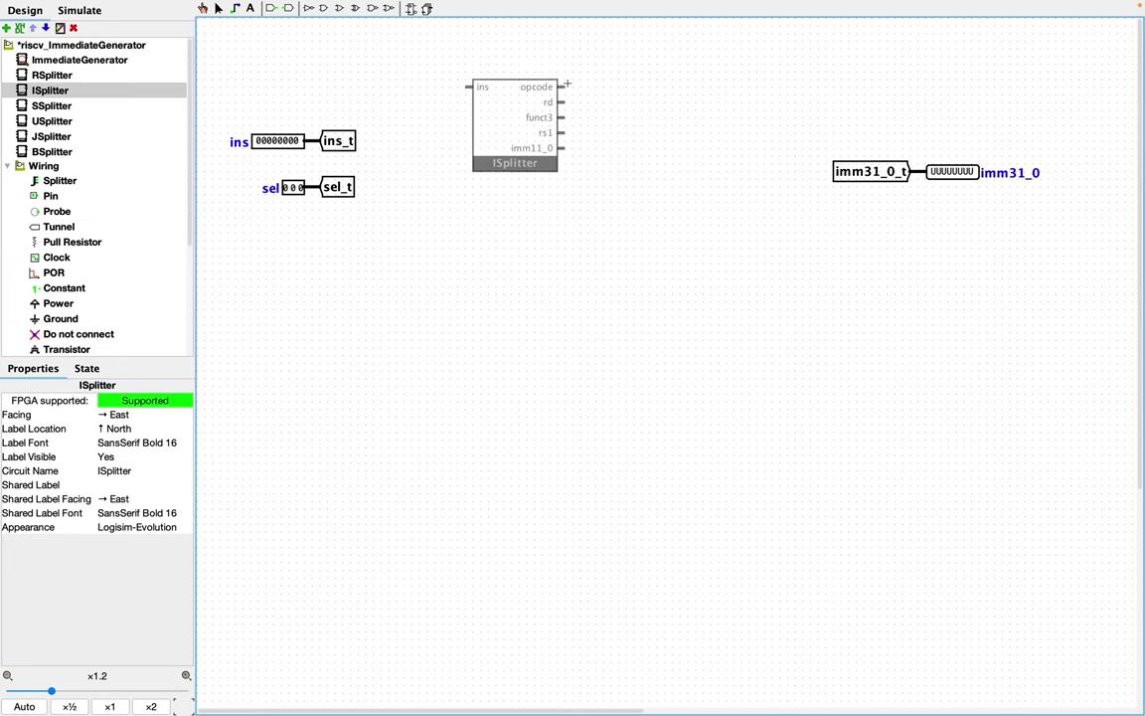
left_click(595, 64)
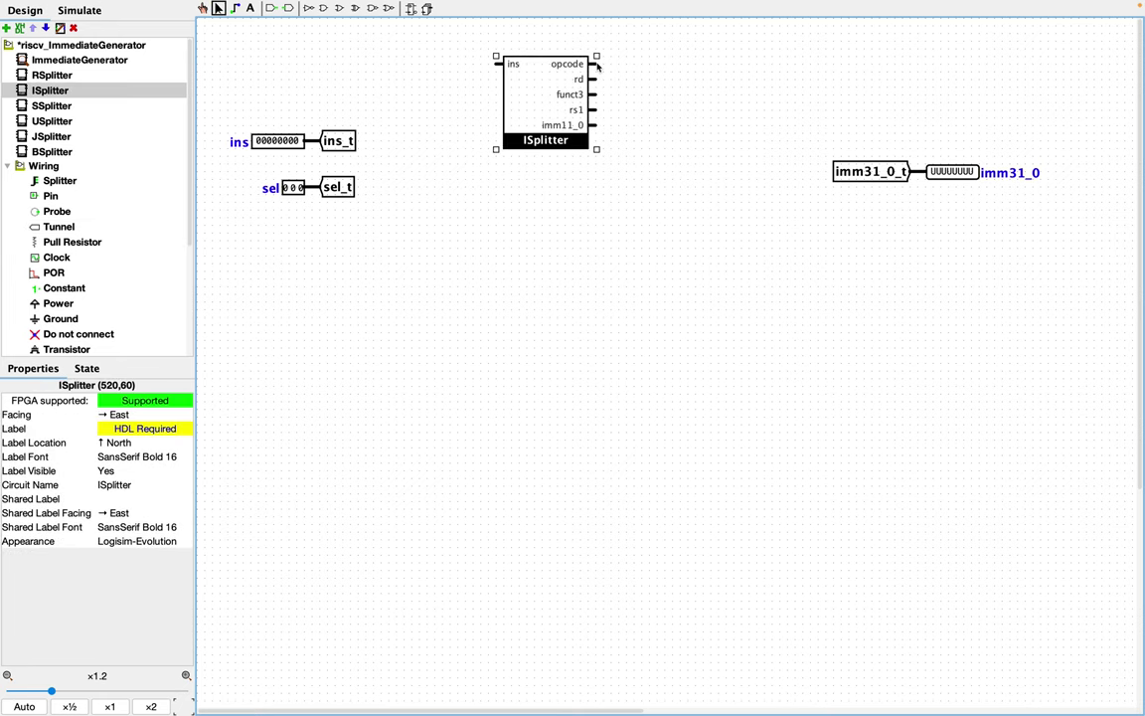
left_click(472, 186)
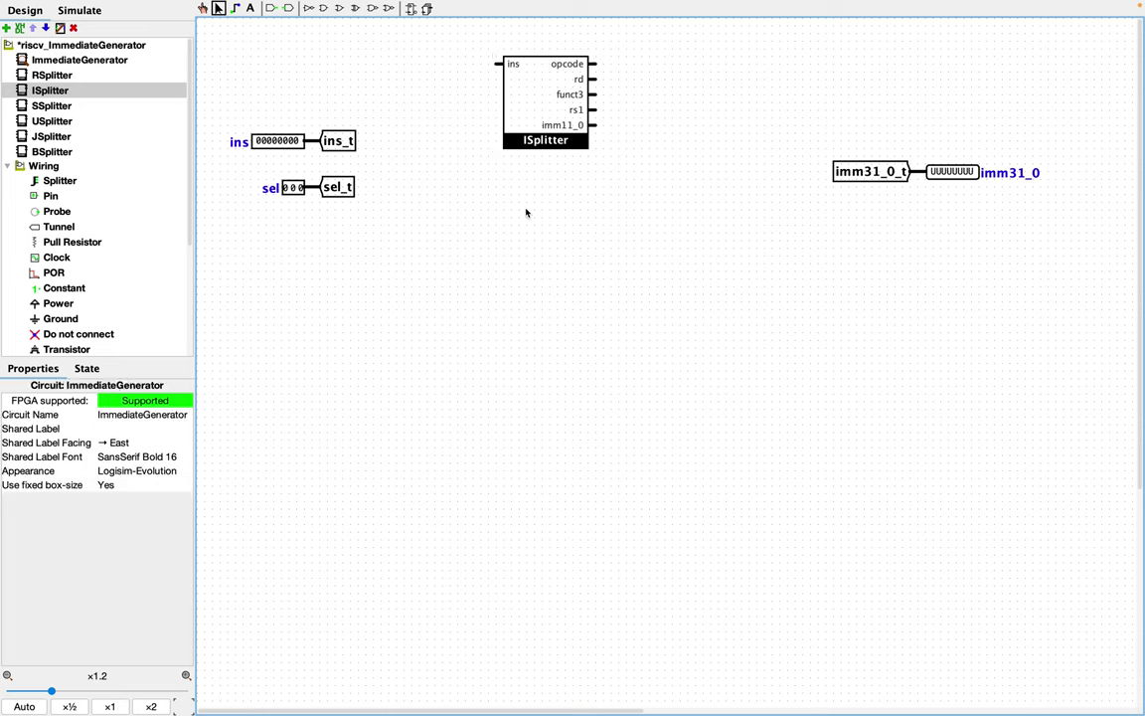
left_click(350, 142)
left_click_drag(350, 141, 435, 62)
key("Right")
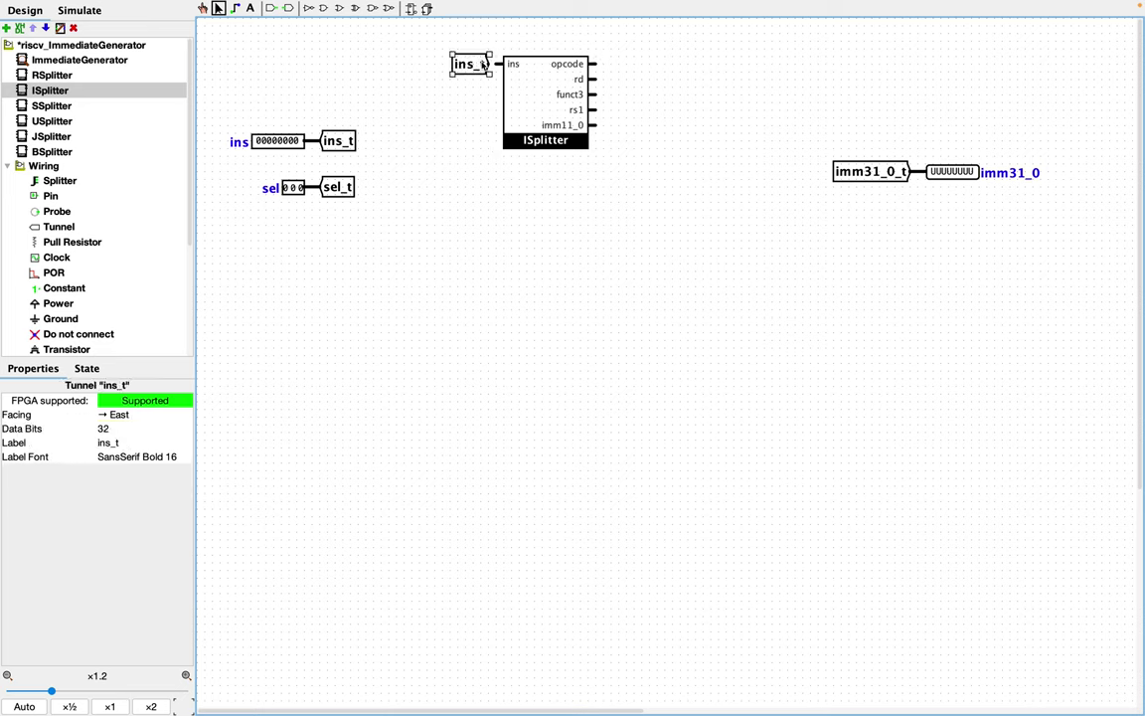
left_click(480, 165)
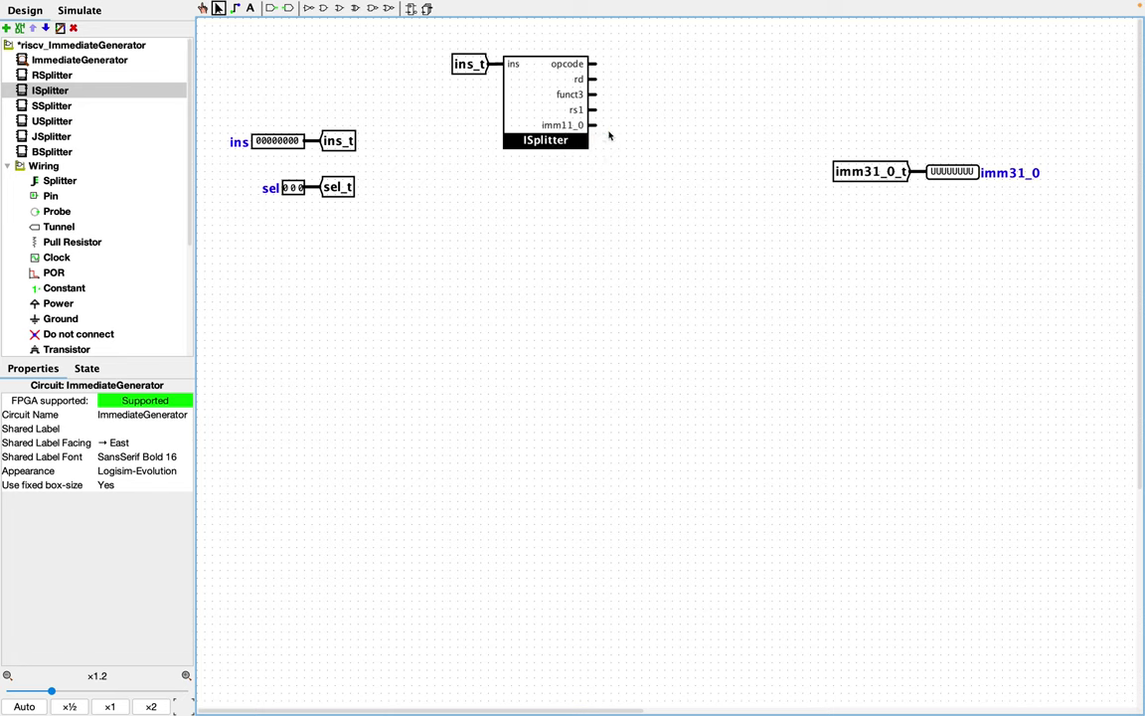
Add a 12-to-32-bit sign extender beside ISplitter's imm11_0 output
scroll(77, 263, "down", 2)
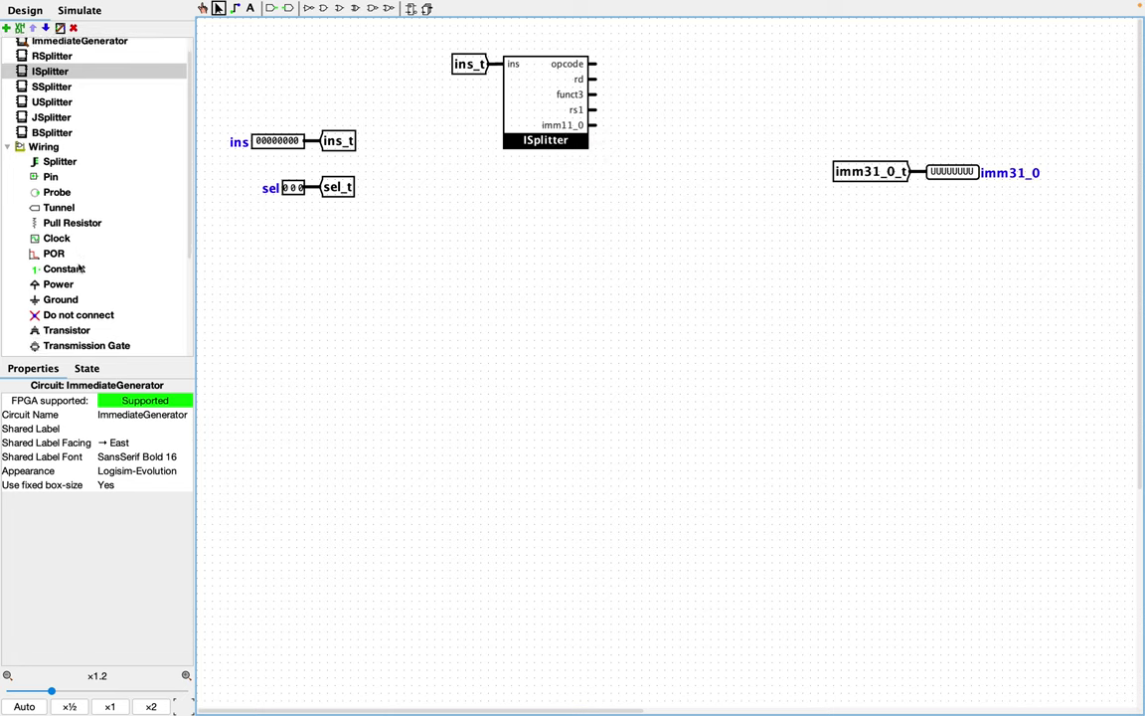
scroll(78, 266, "down", 1)
left_click(72, 321)
left_click(575, 296)
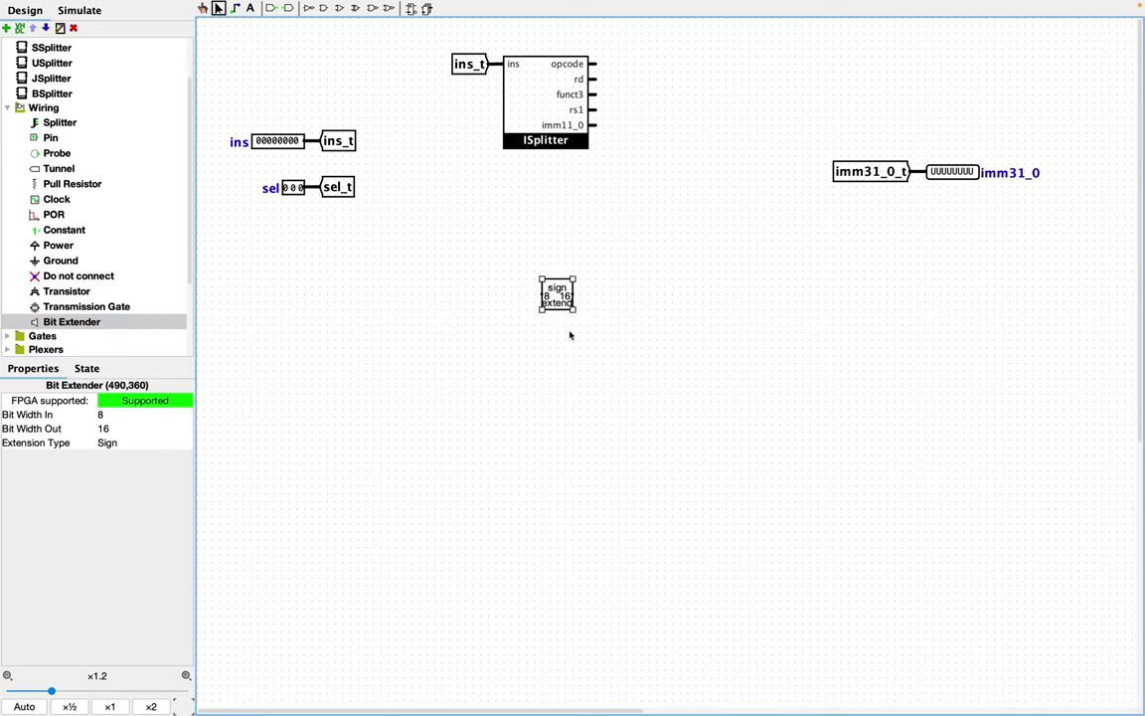
left_click_drag(557, 294, 627, 133)
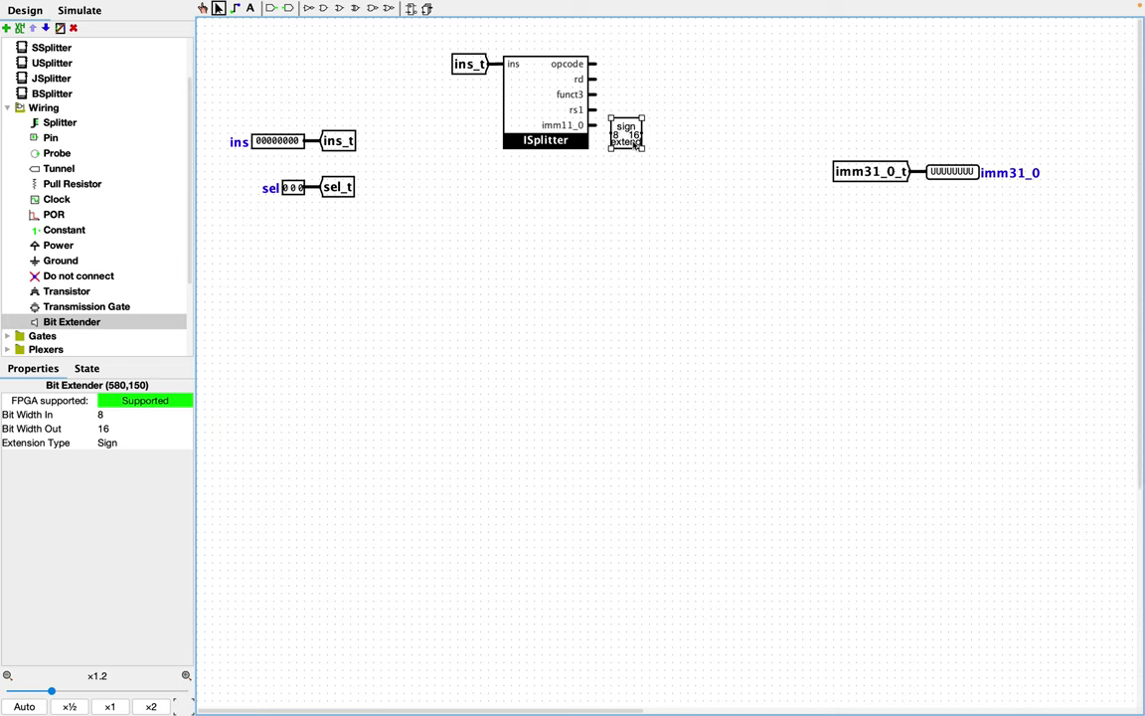
left_click(120, 414)
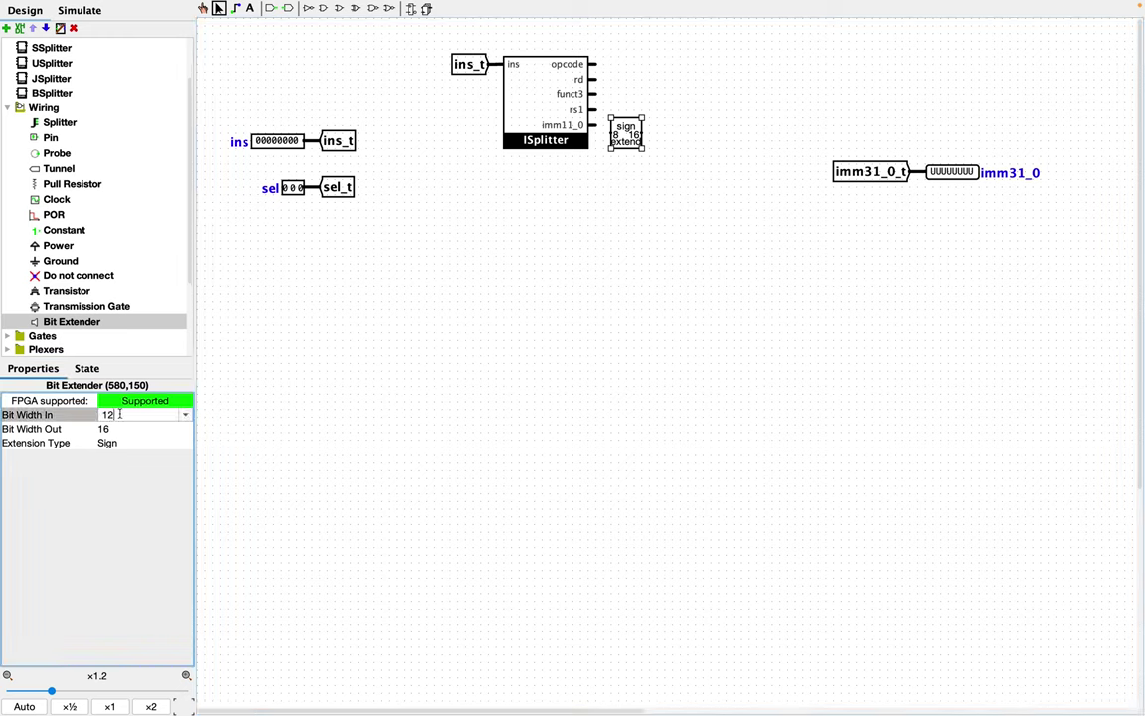
key("Return")
left_click(117, 428)
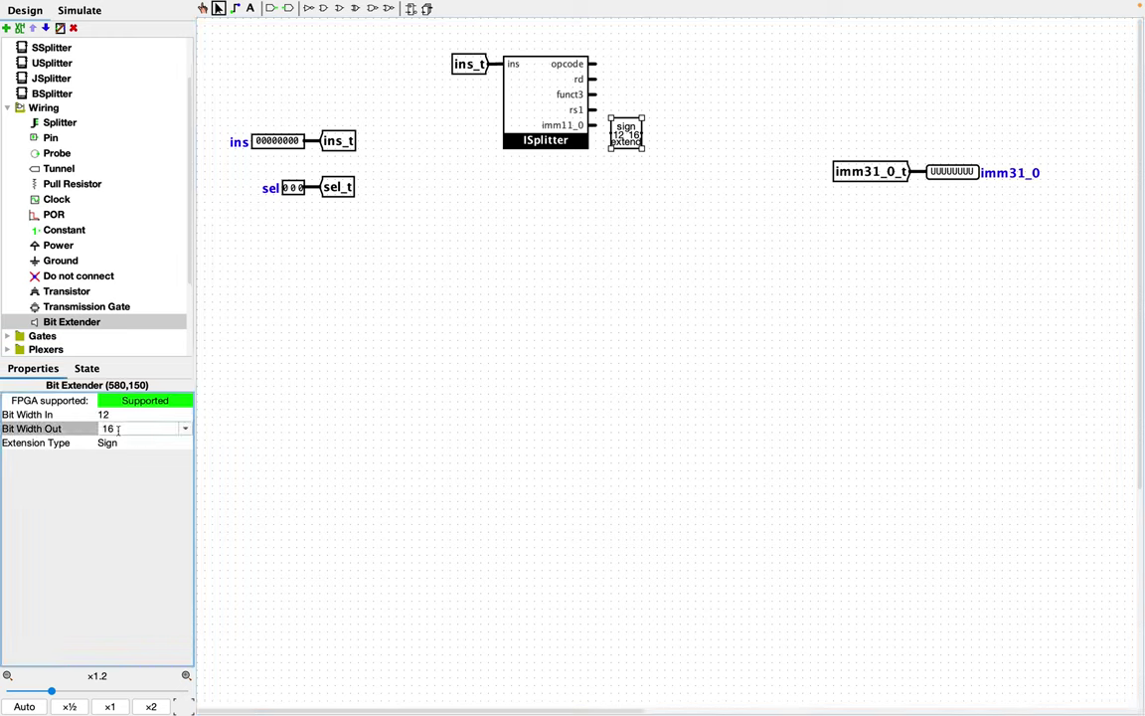
key("BackSpace")
key("BackSpace")
type("32")
key("Return")
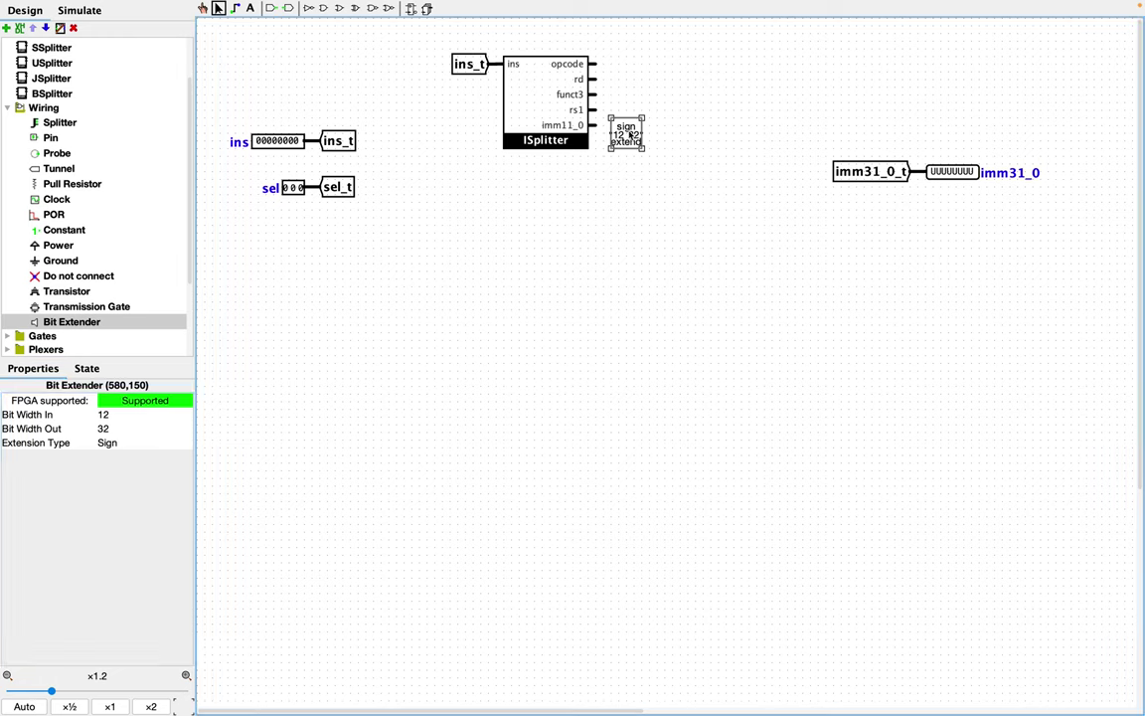
mouse_move(628, 135)
left_mouse_down()
mouse_move(636, 127)
mouse_move(618, 126)
left_mouse_up()
left_click(599, 130)
Copy the imm31_0_t tunnel, face it west and attach it to the extender's output
left_click(864, 174)
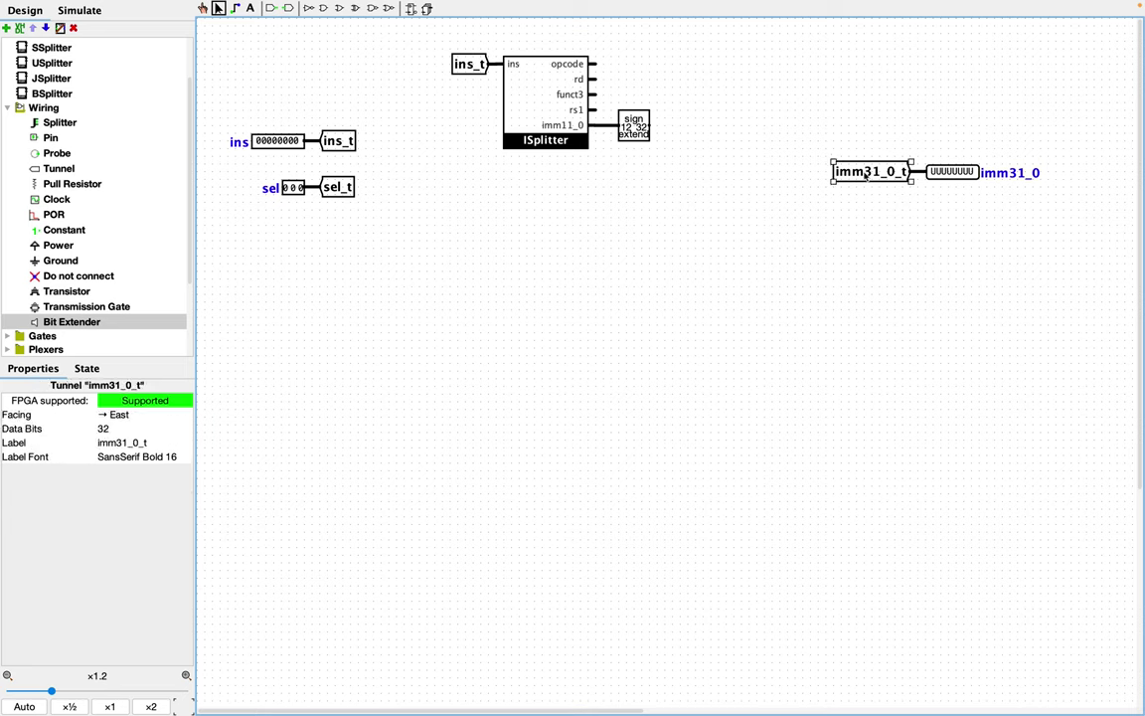
key("ctrl+c")
key("ctrl+v")
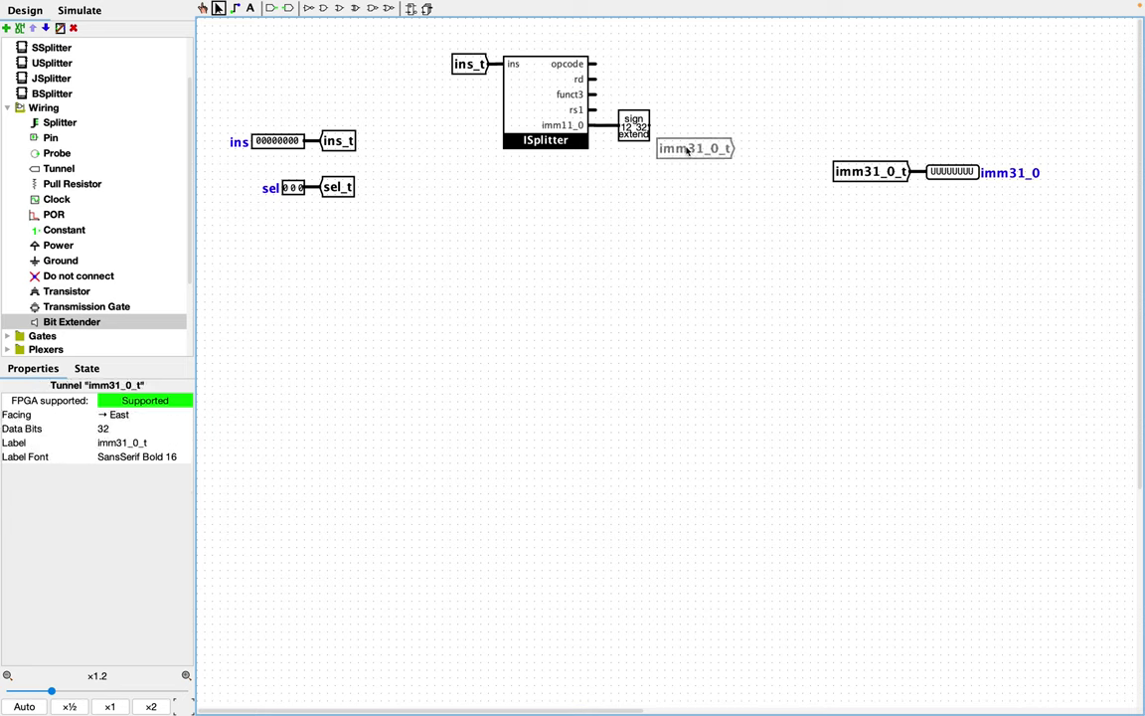
left_click(690, 128)
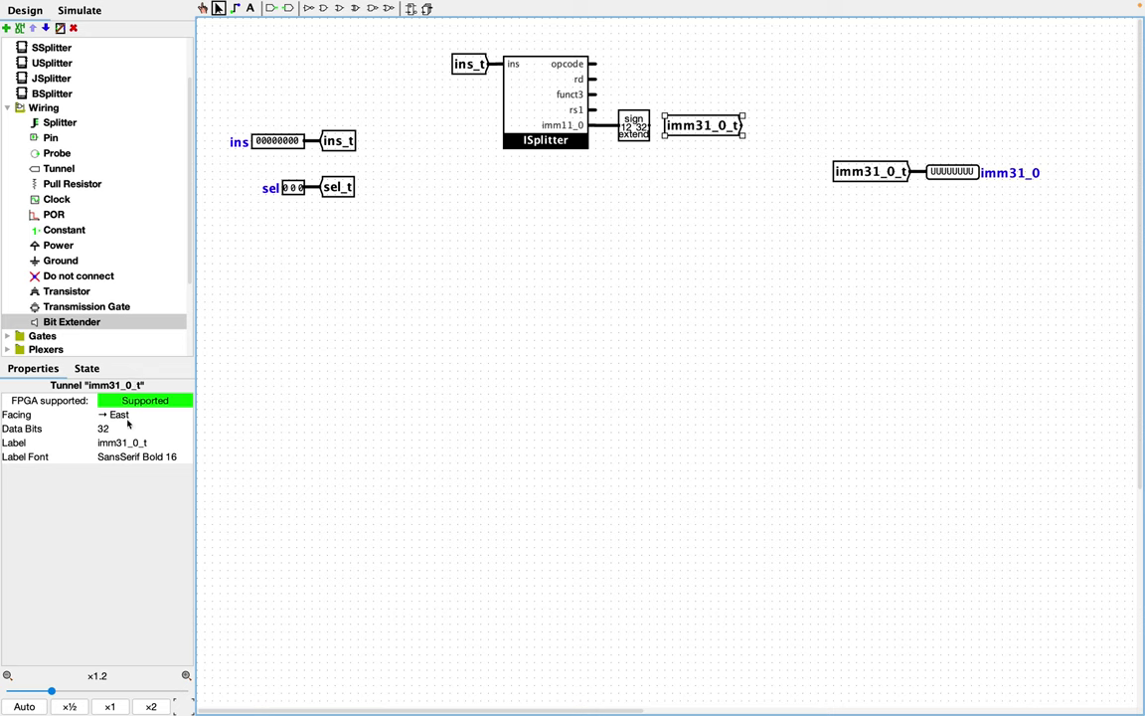
left_click(125, 415)
left_click(124, 473)
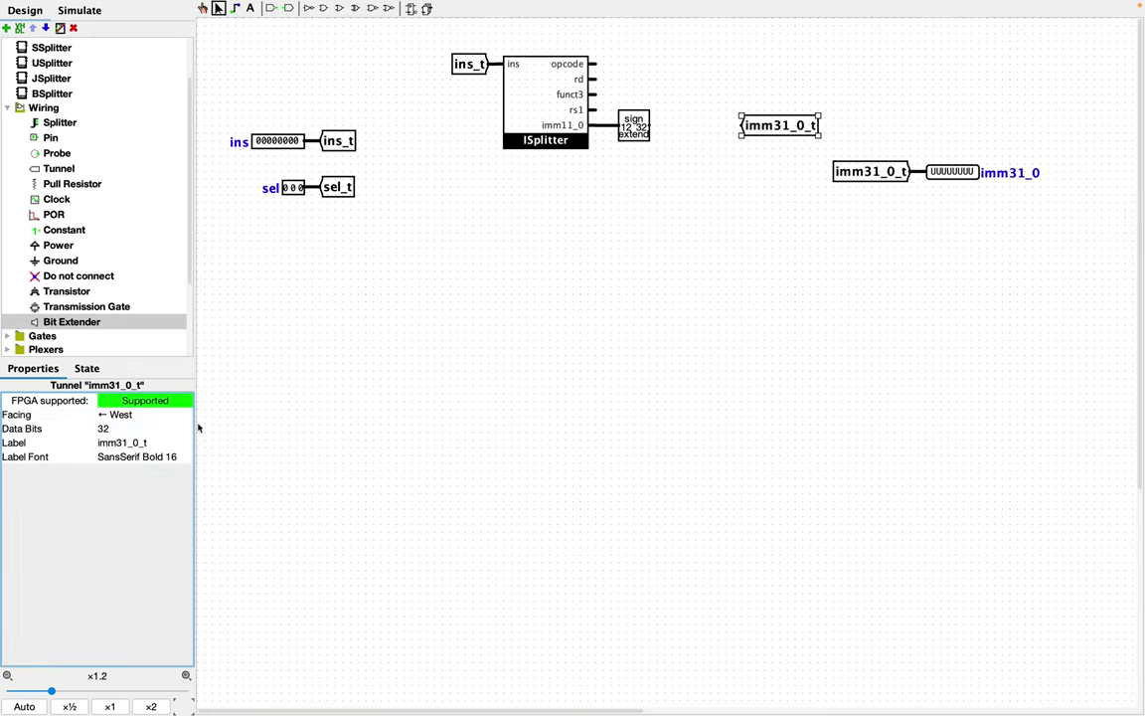
left_click(750, 127)
left_click_drag(717, 130, 677, 128)
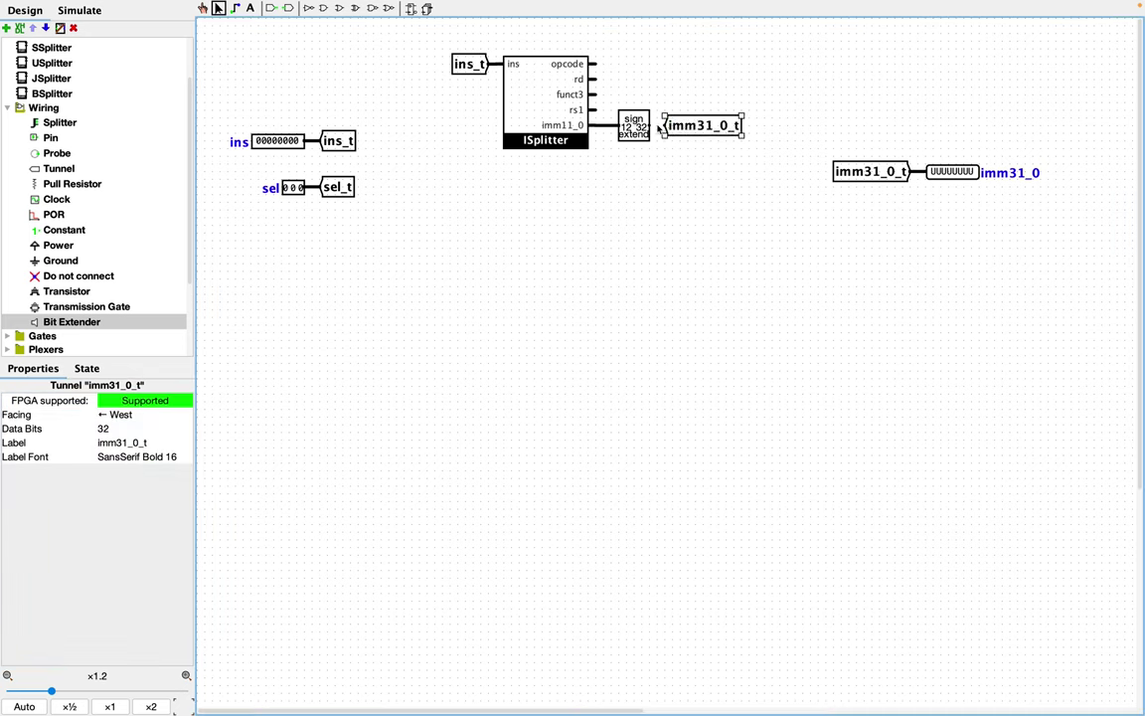
left_click(698, 194)
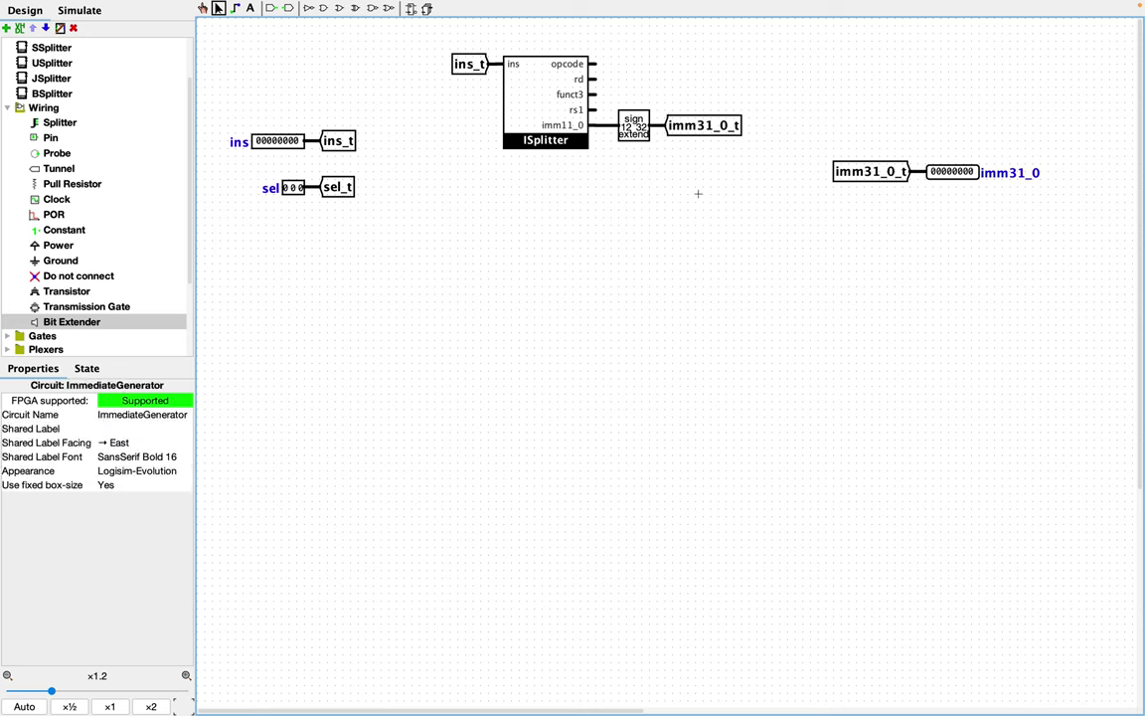
Place SSplitter below ISplitter and paste an ins_t tunnel onto its ins input
scroll(56, 117, "up", 3)
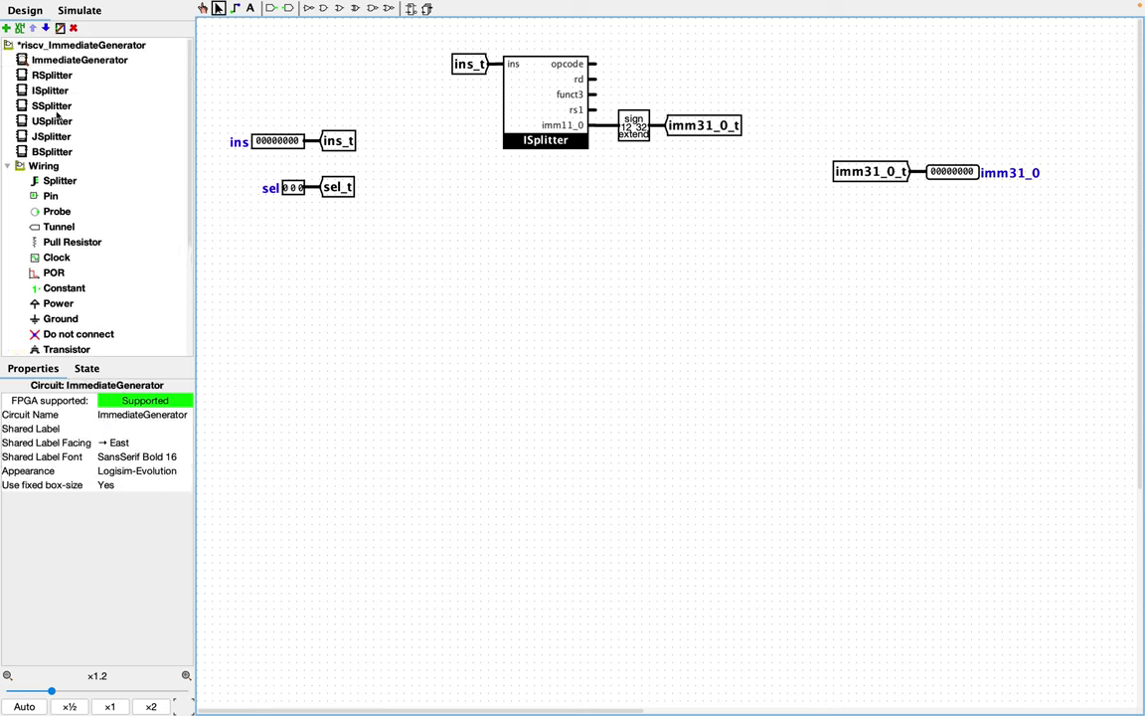
left_click(52, 106)
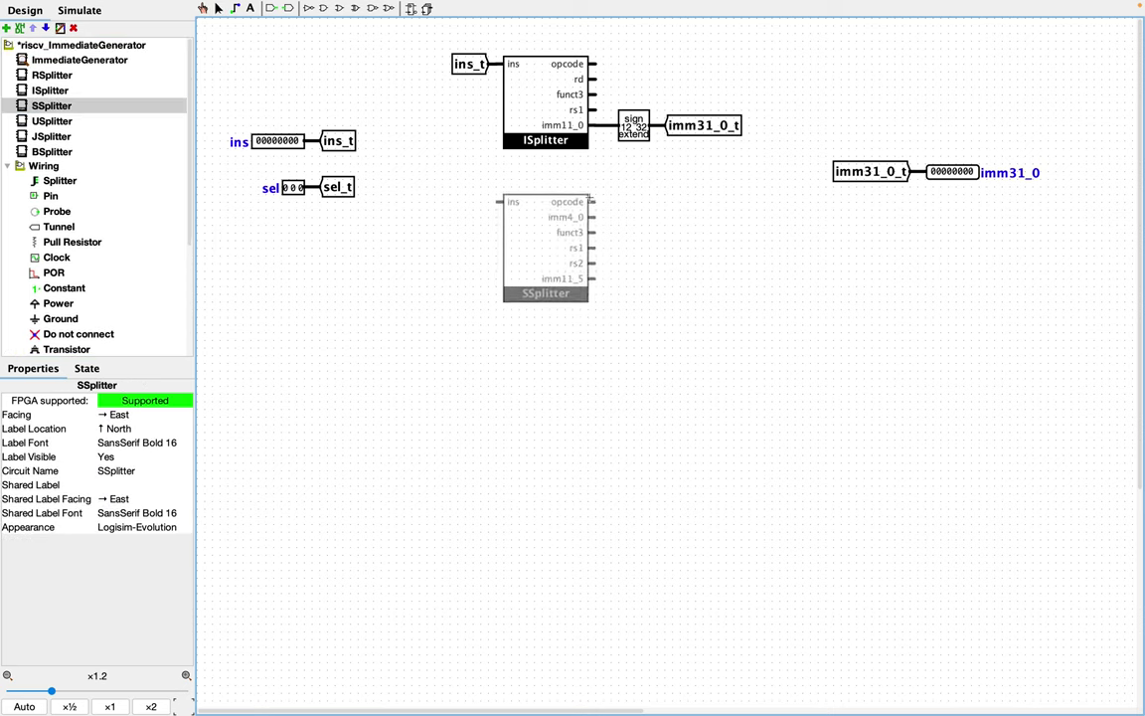
left_click(497, 179)
left_click(476, 72)
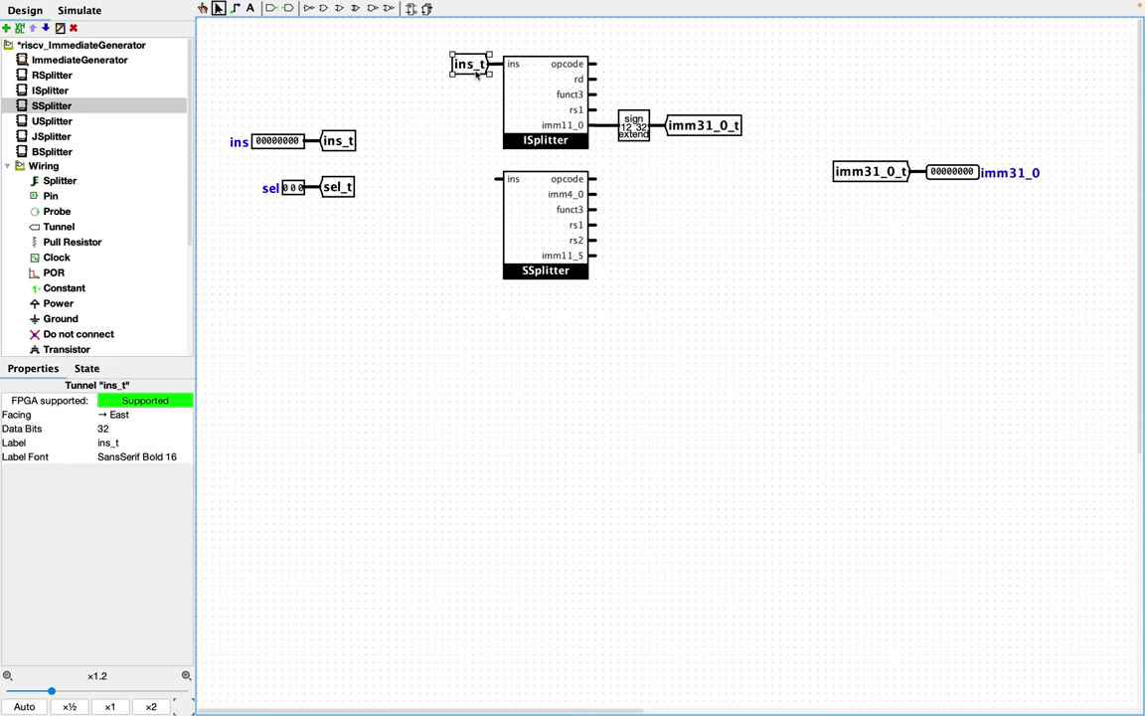
key("ctrl+c")
key("ctrl+v")
left_click(468, 185)
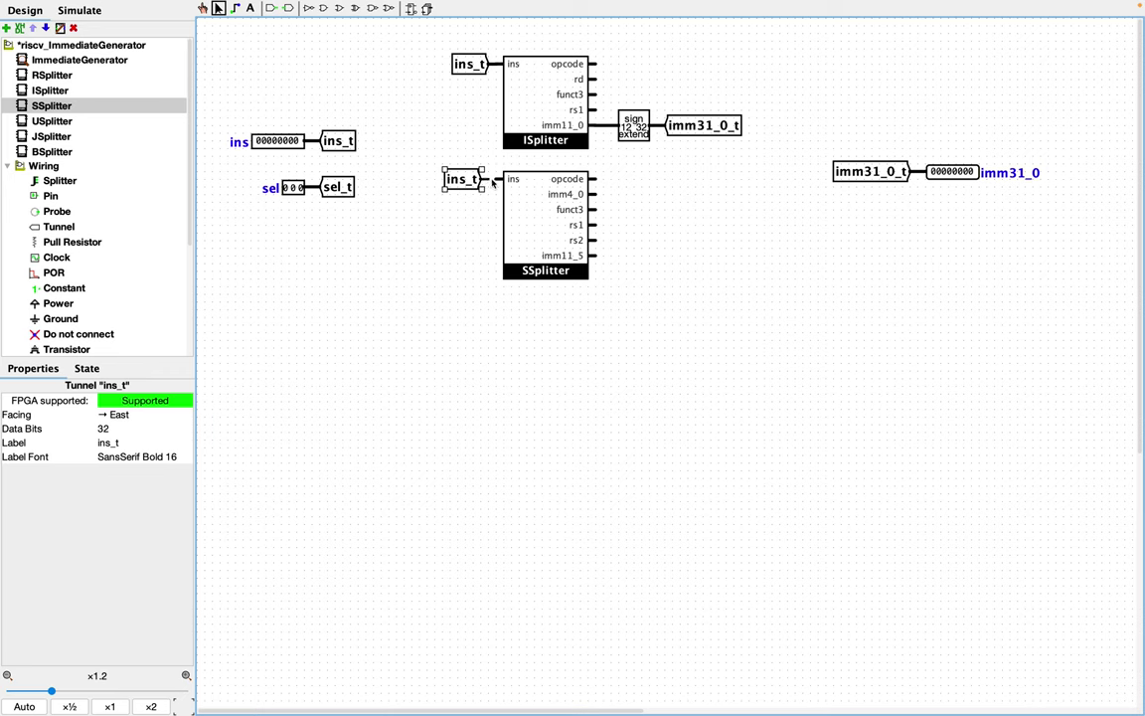
left_click(604, 231)
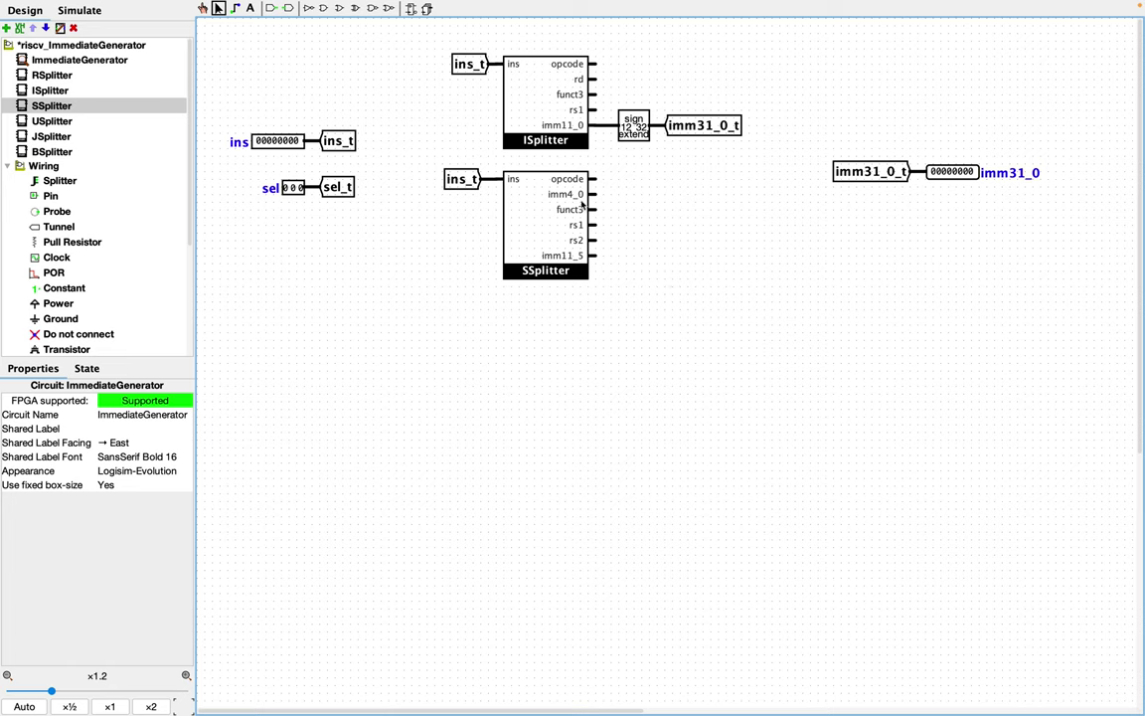
Place a west-facing 12-bit splitter with bit 5 assigned to the bottom end
left_click(59, 181)
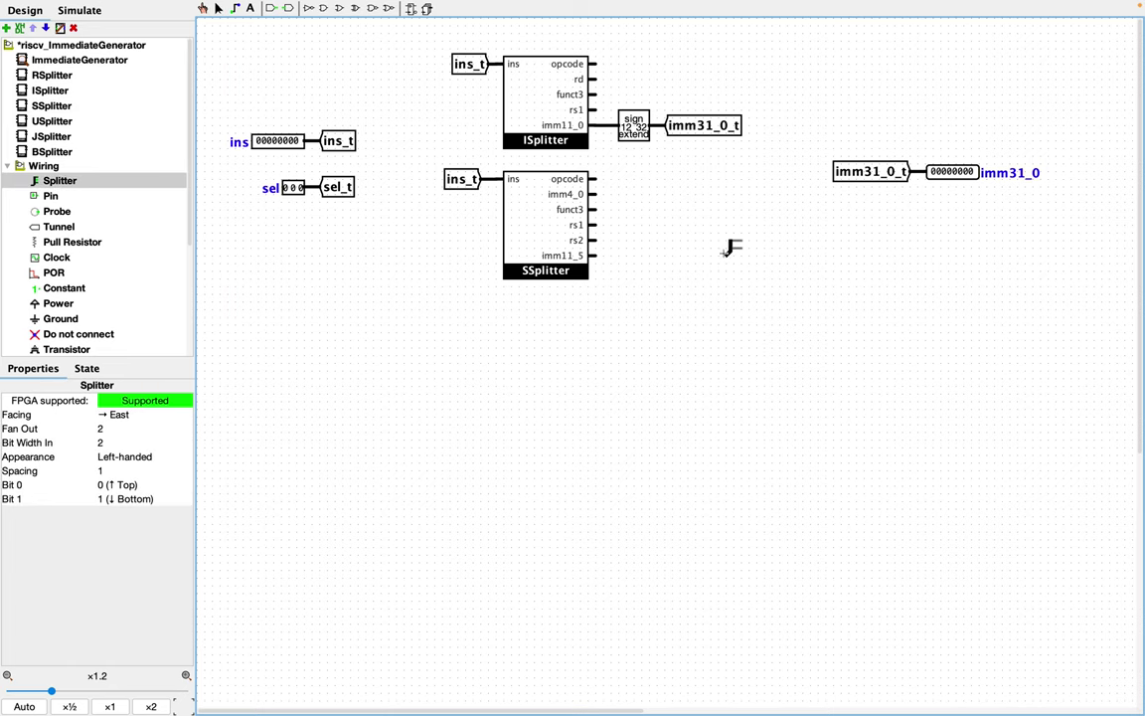
left_click(629, 203)
left_click(119, 414)
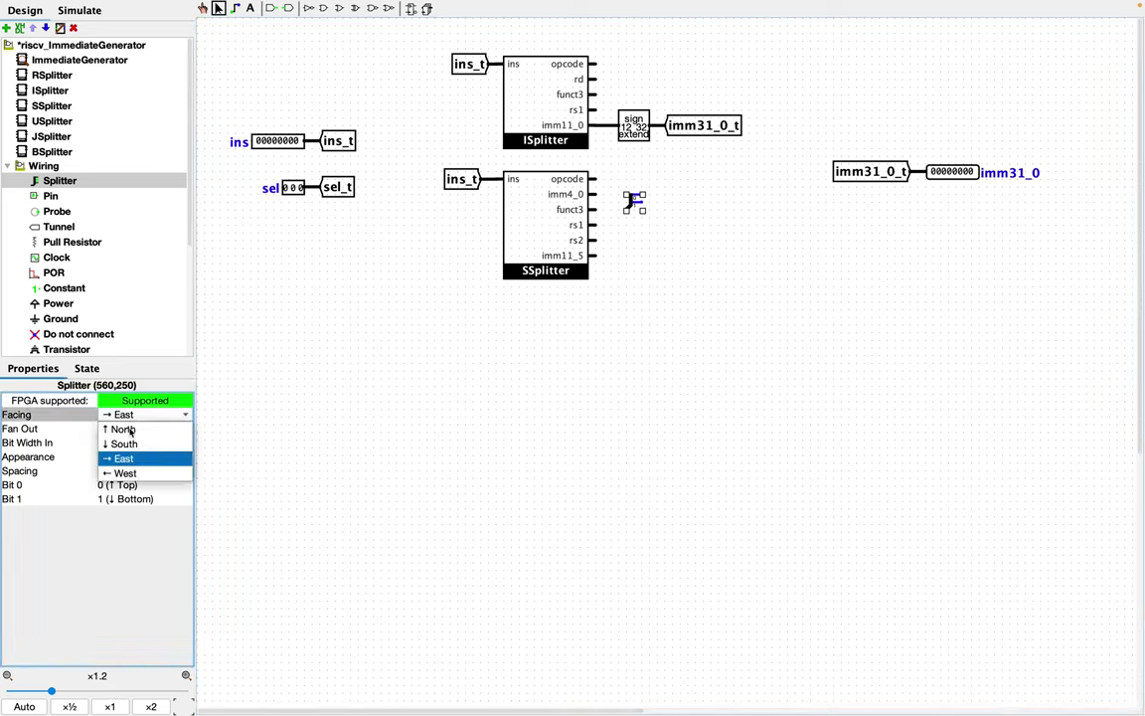
left_click(126, 473)
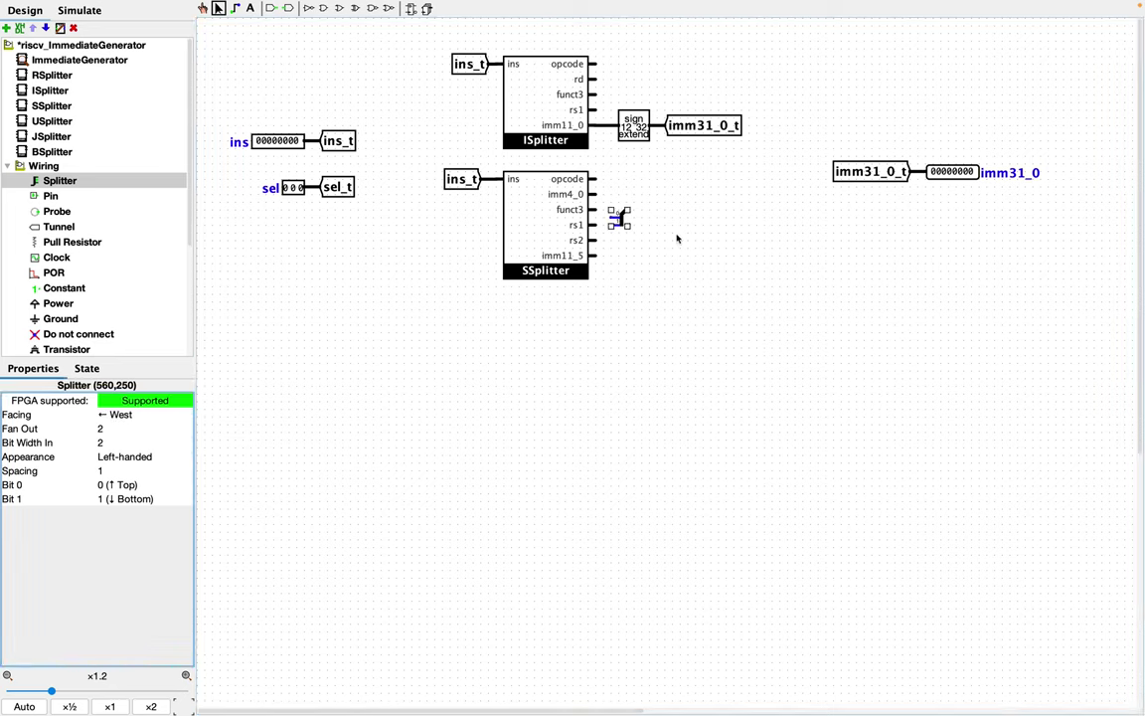
left_click_drag(620, 222, 642, 196)
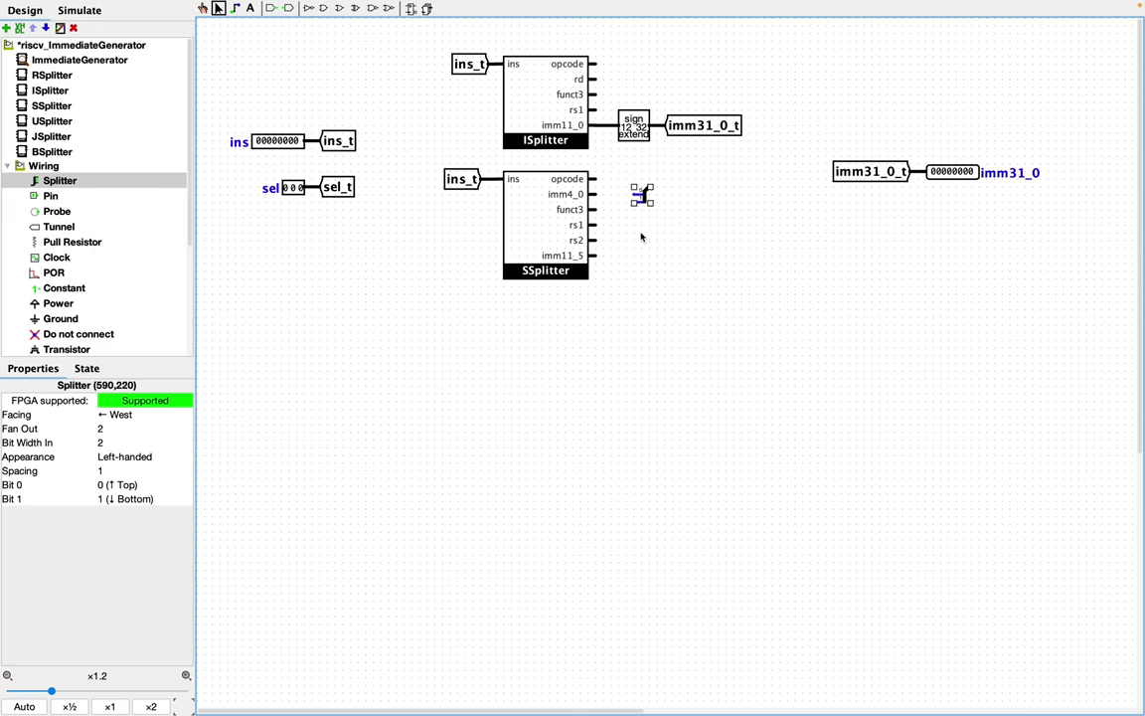
left_click(115, 446)
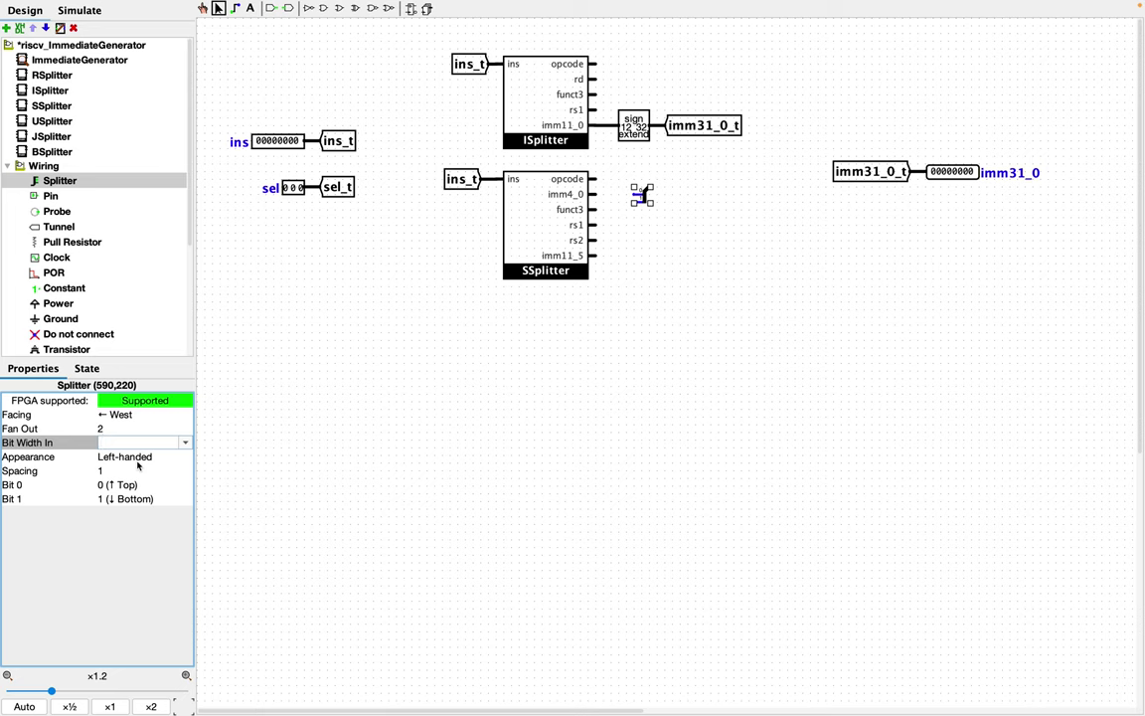
key("Return")
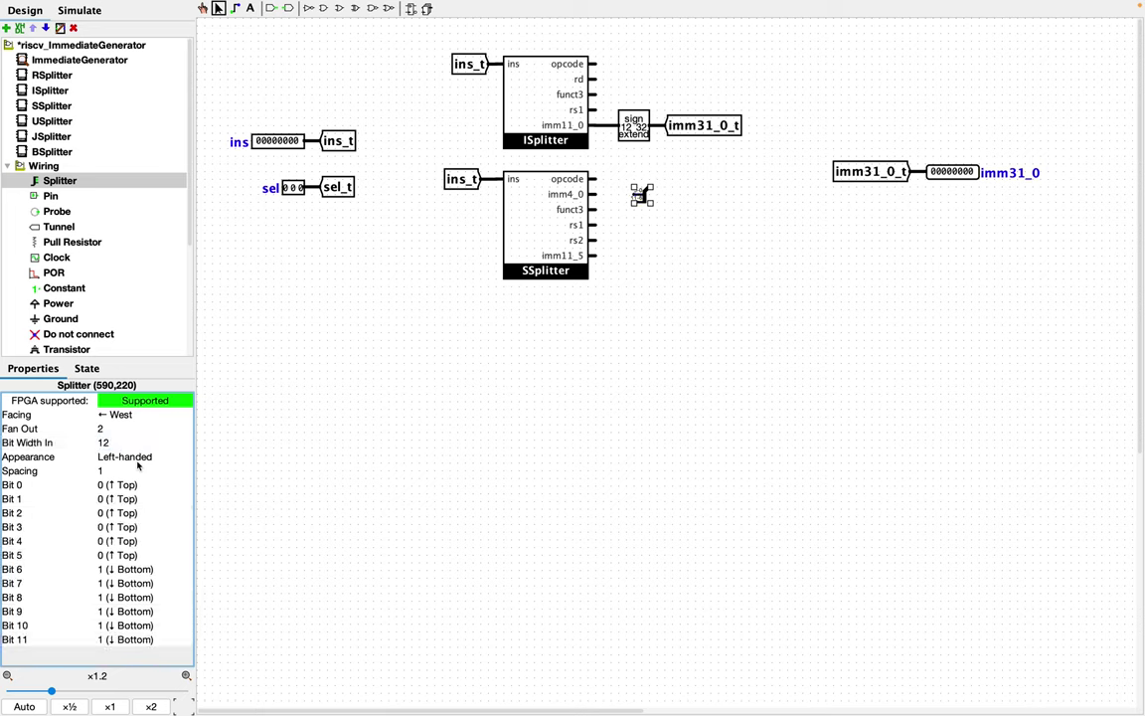
left_click(102, 555)
left_click(122, 598)
Wire SSplitter's imm4_0 and imm11_5 outputs into the splitter
left_click_drag(597, 195, 637, 195)
left_click(620, 261)
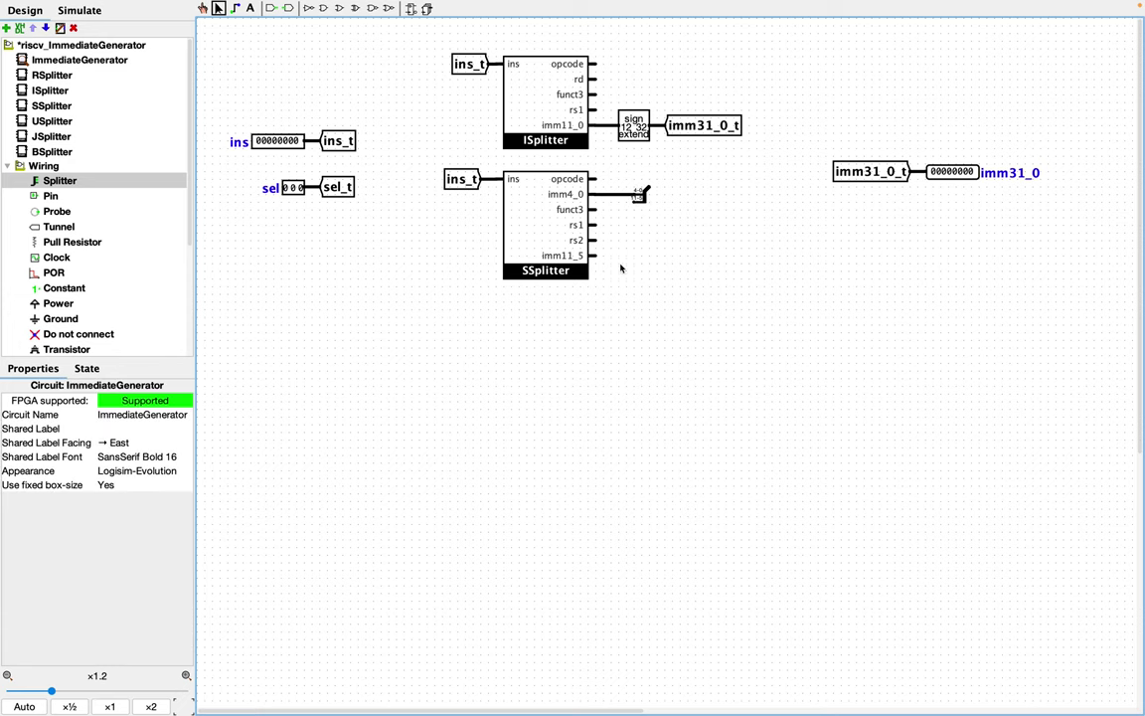
left_click_drag(596, 257, 639, 202)
Paste a copy of the ISplitter's sign extender and imm31_0_t tunnel beside SSplitter's 12-bit immediate
left_click(634, 134)
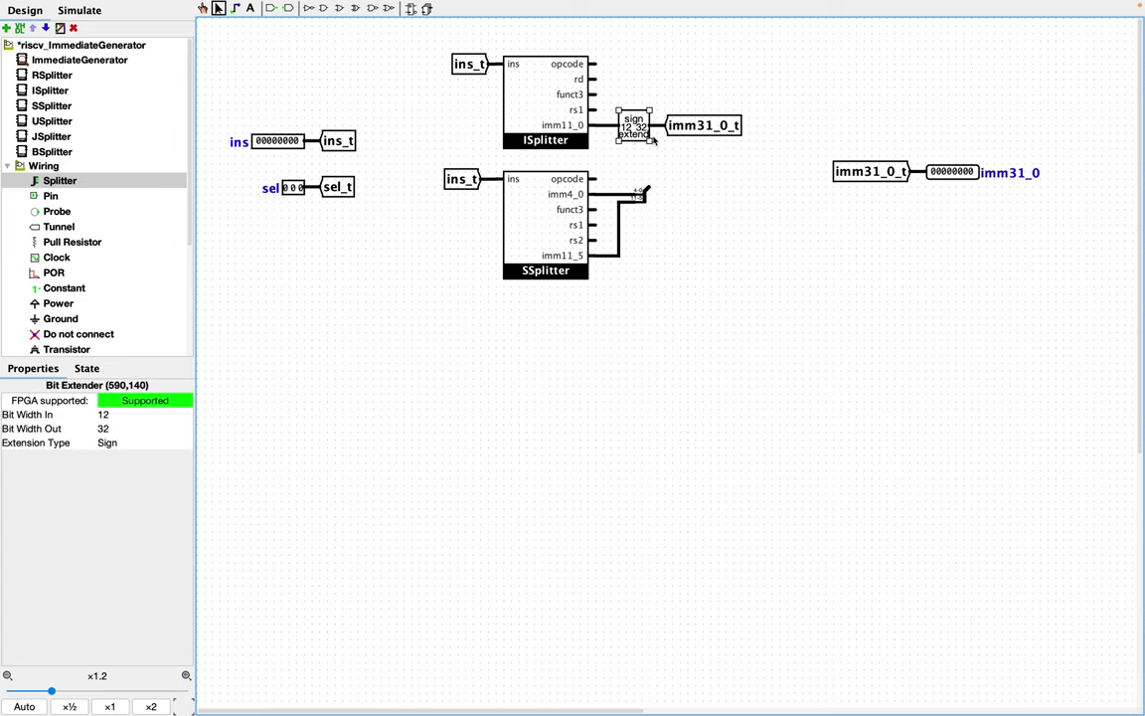
left_click(682, 131, "shift")
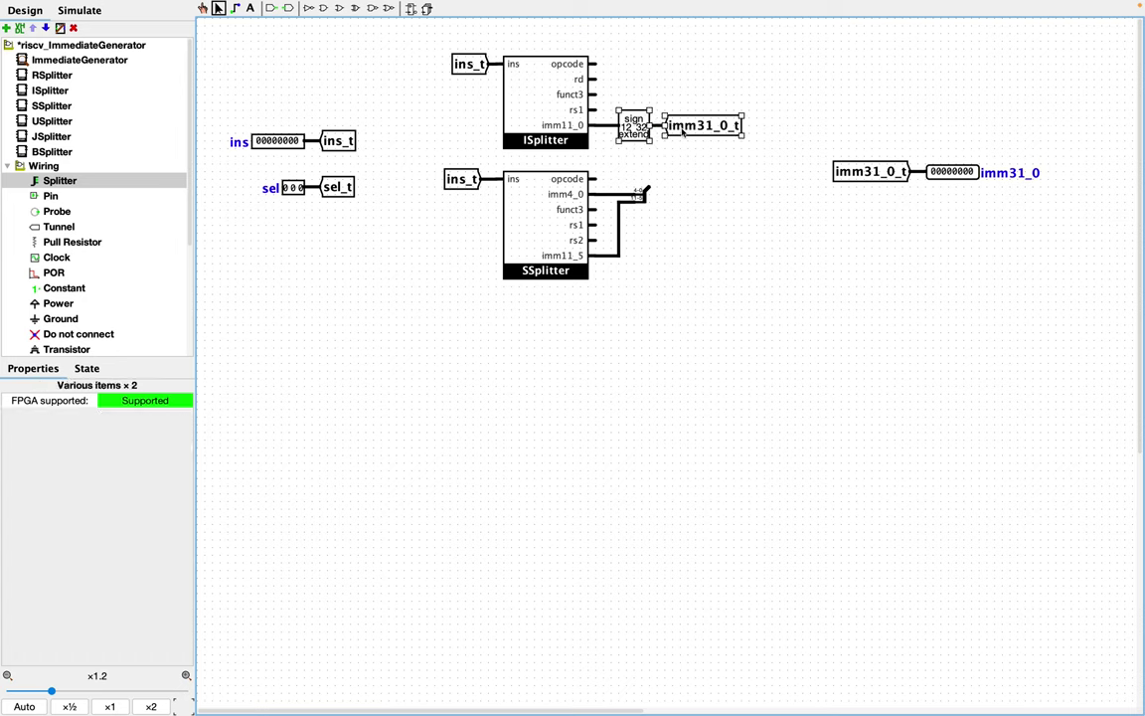
key("ctrl+v")
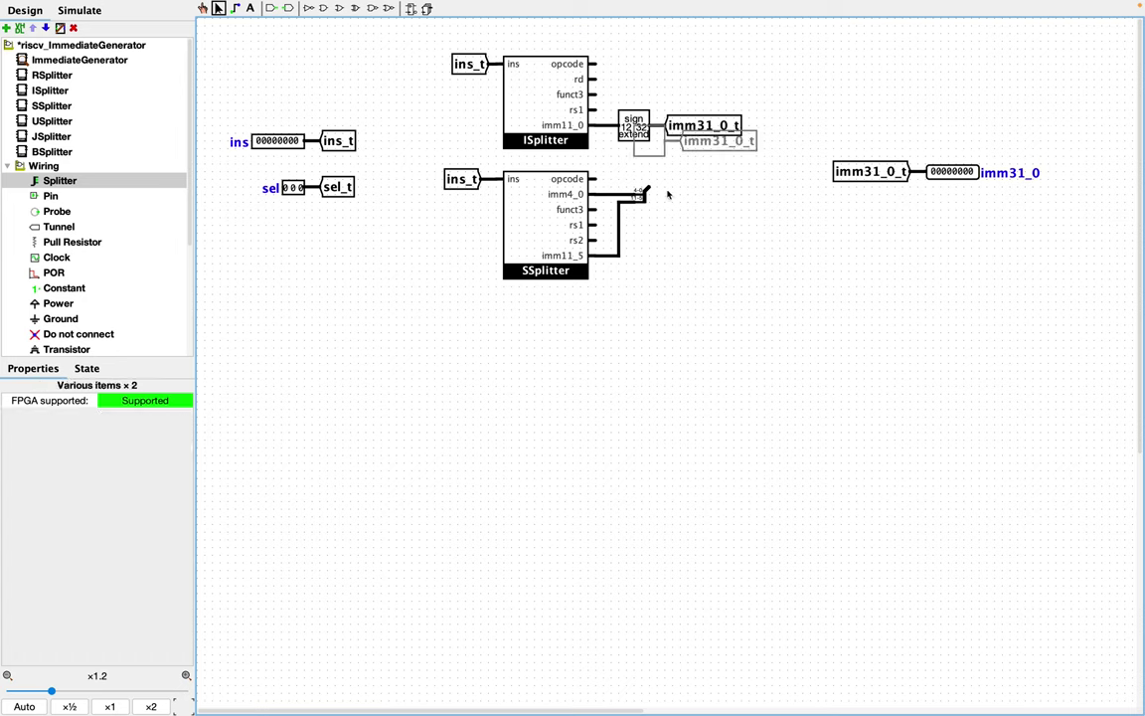
left_click(671, 204)
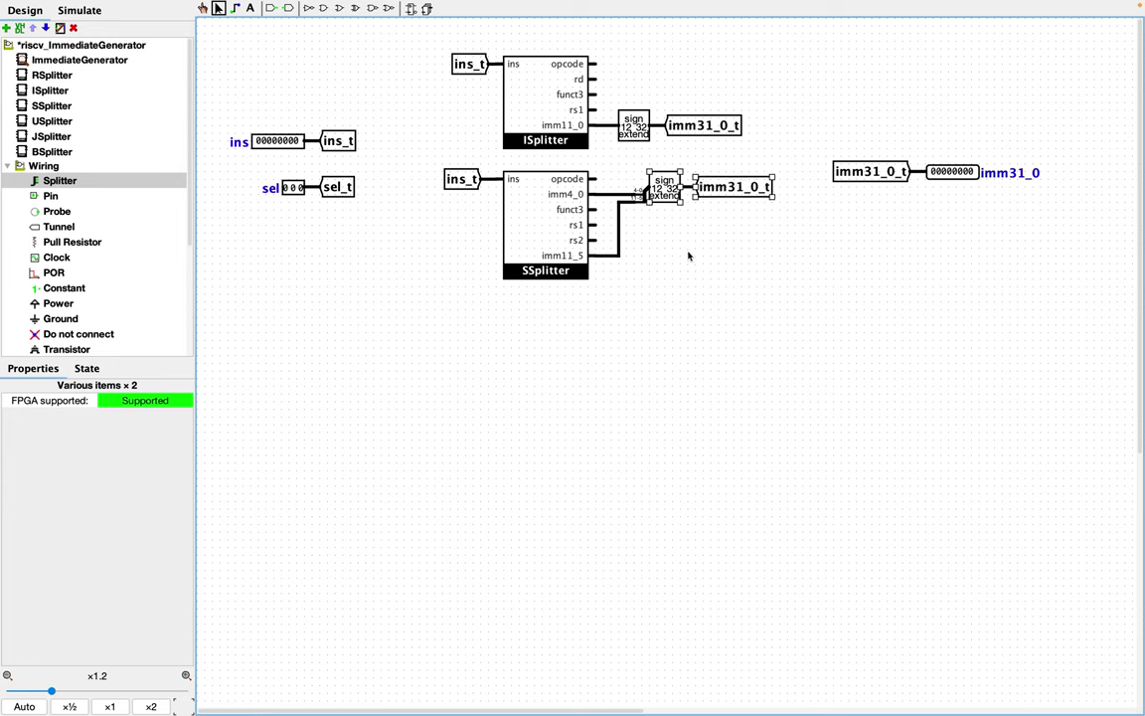
left_click(675, 345)
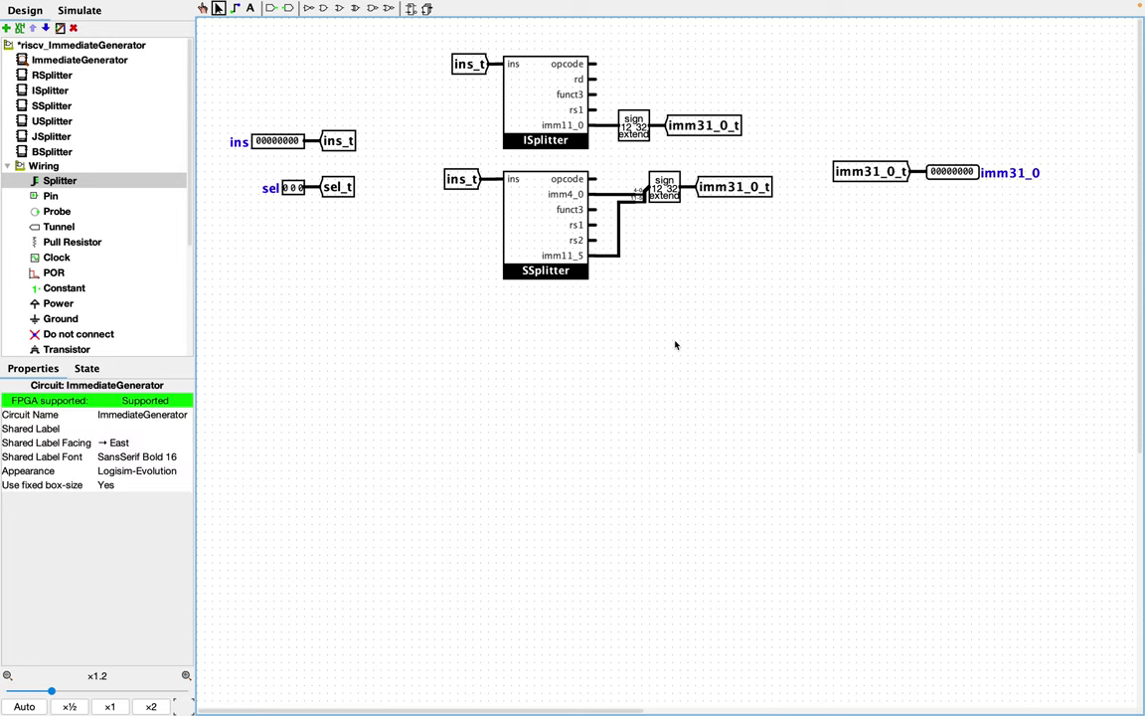
left_click(52, 151)
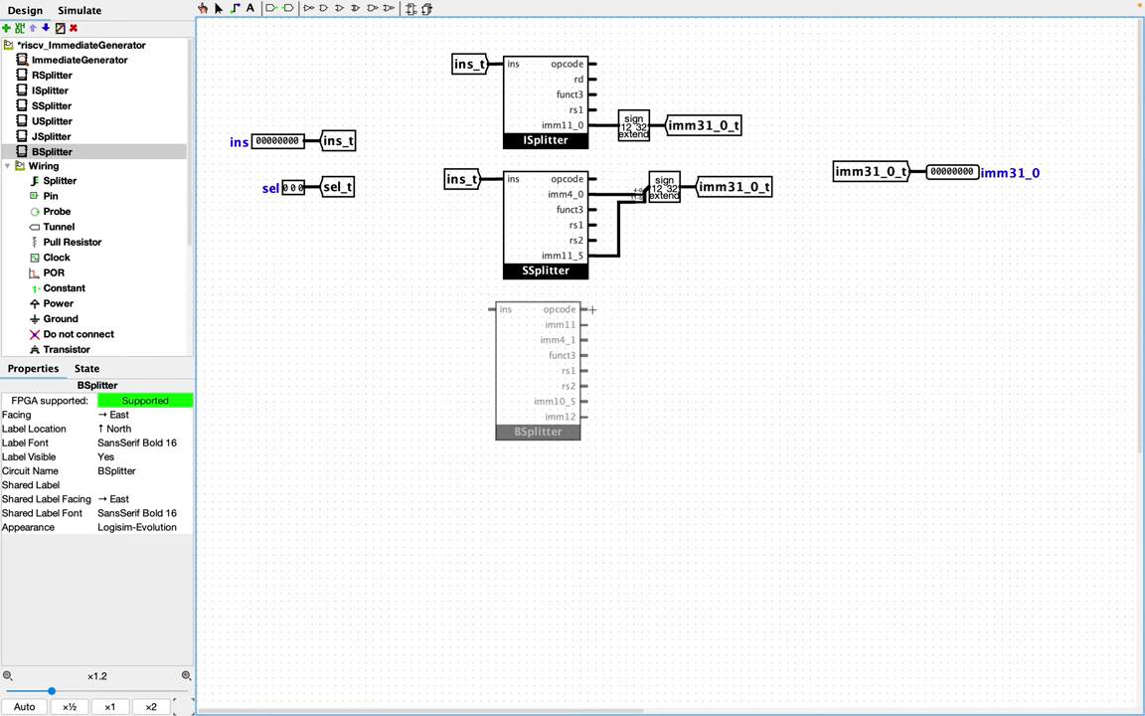
Place a BSplitter below SSplitter and feed its ins input with a copied ins_t tunnel
left_click(599, 309)
left_click(650, 318)
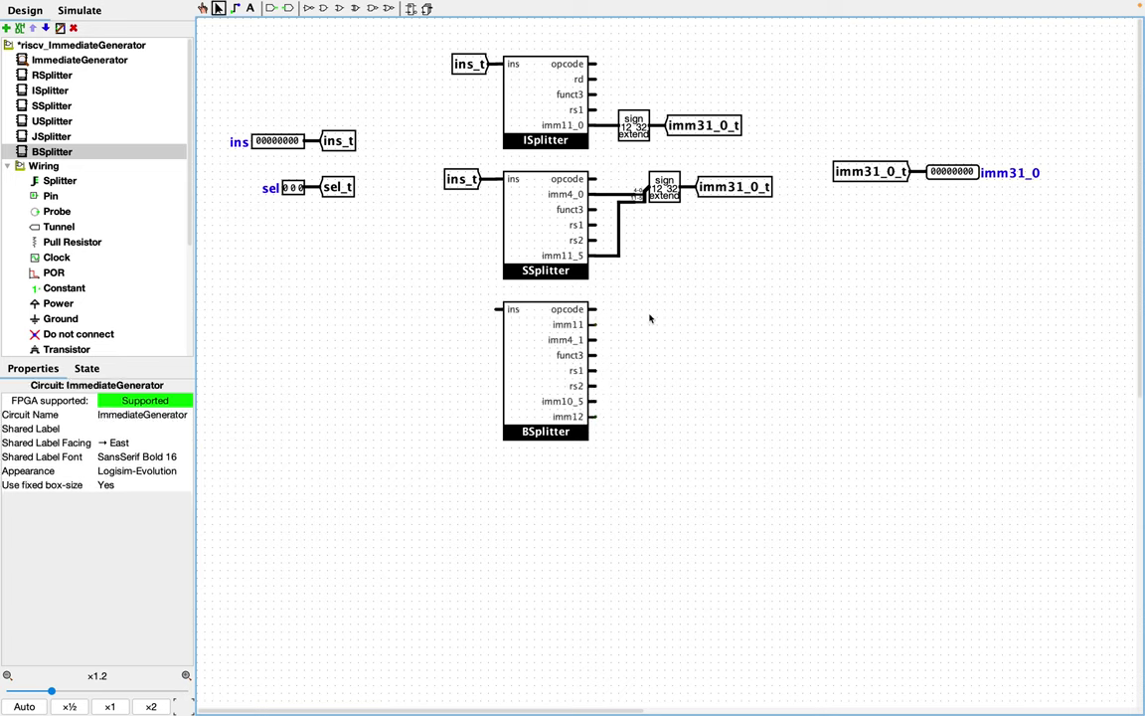
left_click(463, 181)
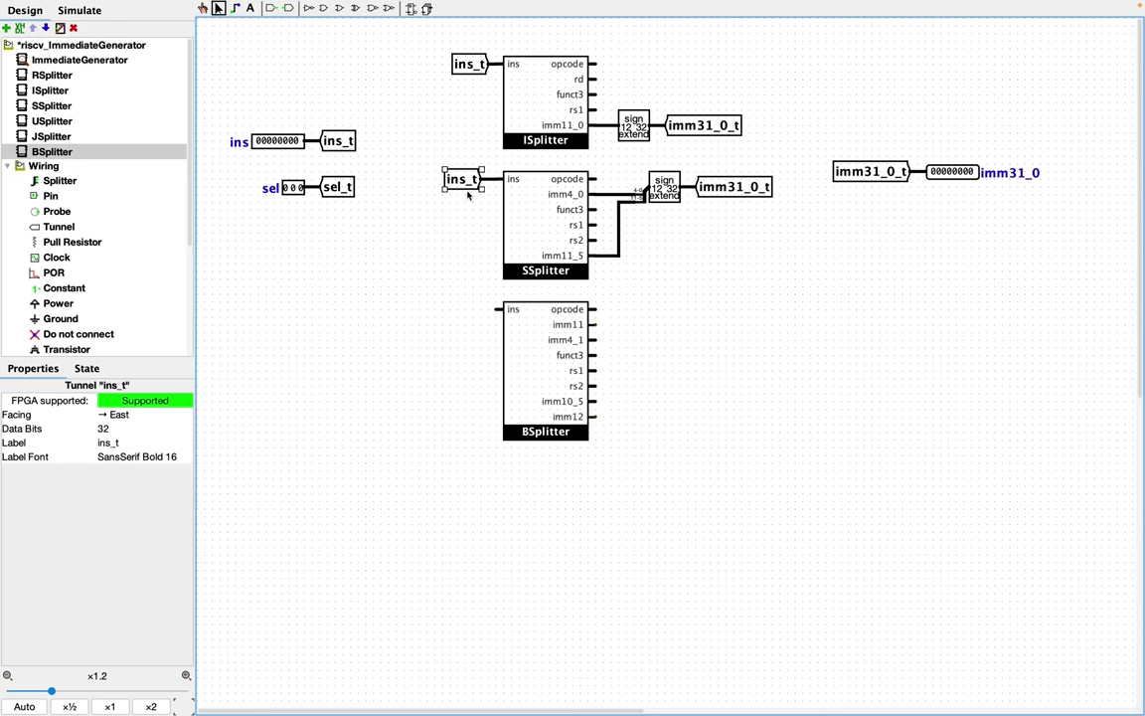
left_click(467, 195)
mouse_move(460, 193)
left_mouse_down()
mouse_move(470, 325)
mouse_move(474, 196)
left_mouse_up()
left_click(470, 316)
Place a West-facing splitter with fan out 5 to the right of BSplitter
left_click(57, 182)
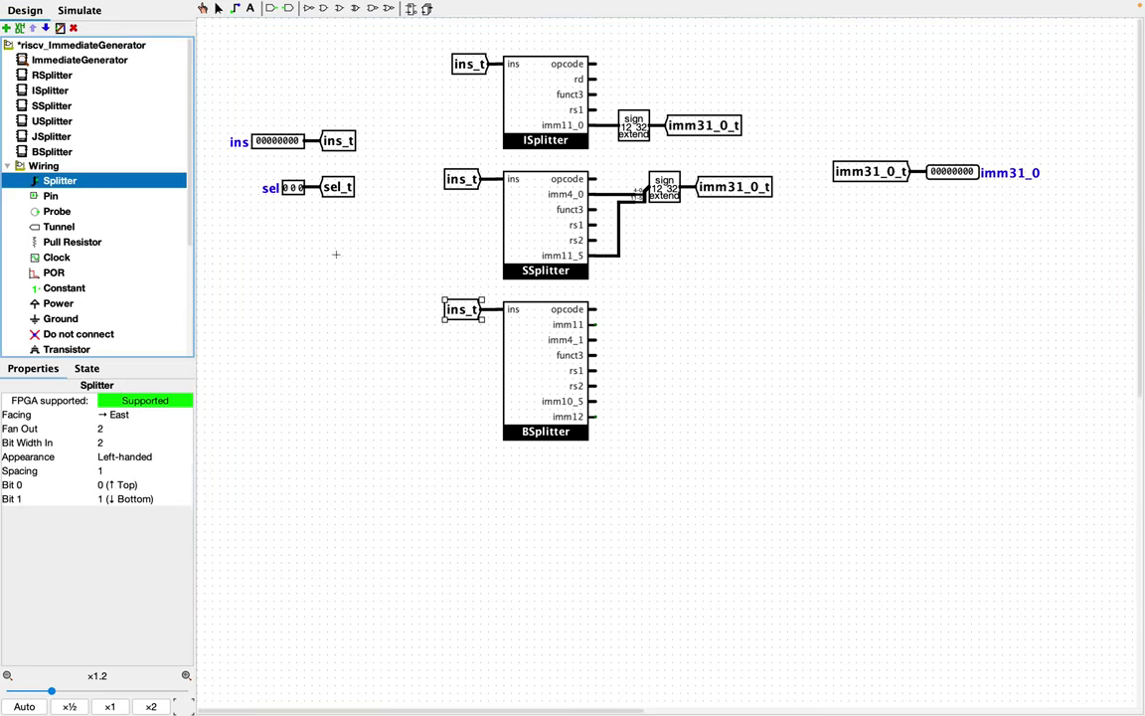
left_click(653, 350)
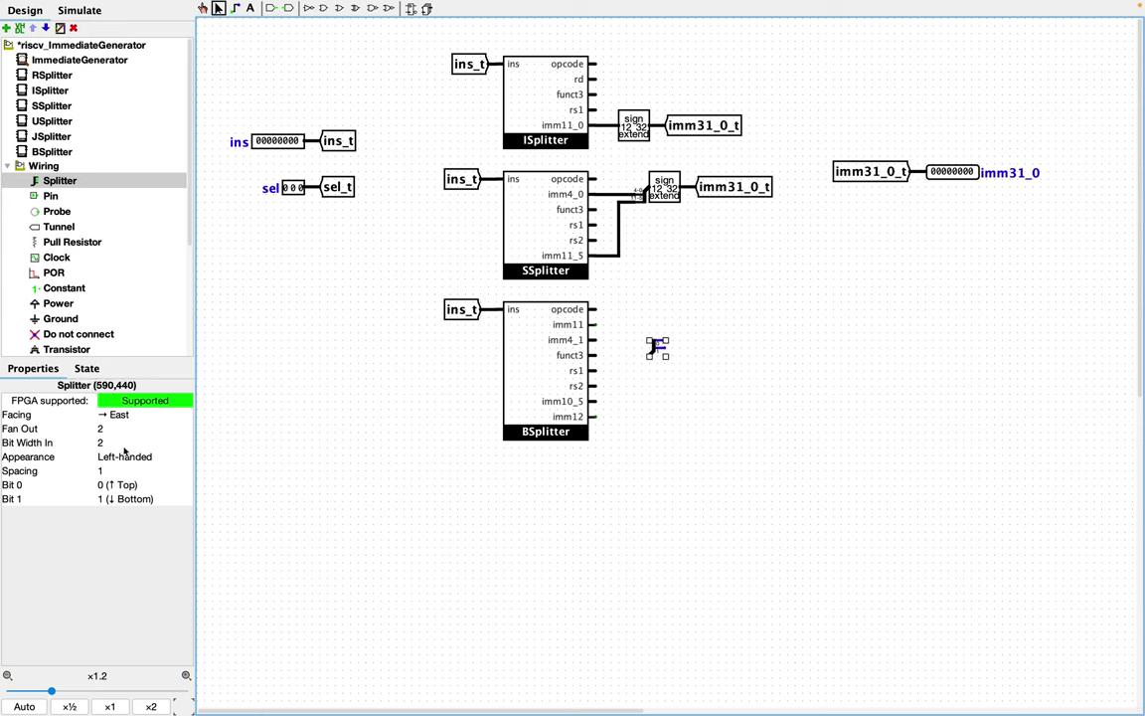
left_click(118, 415)
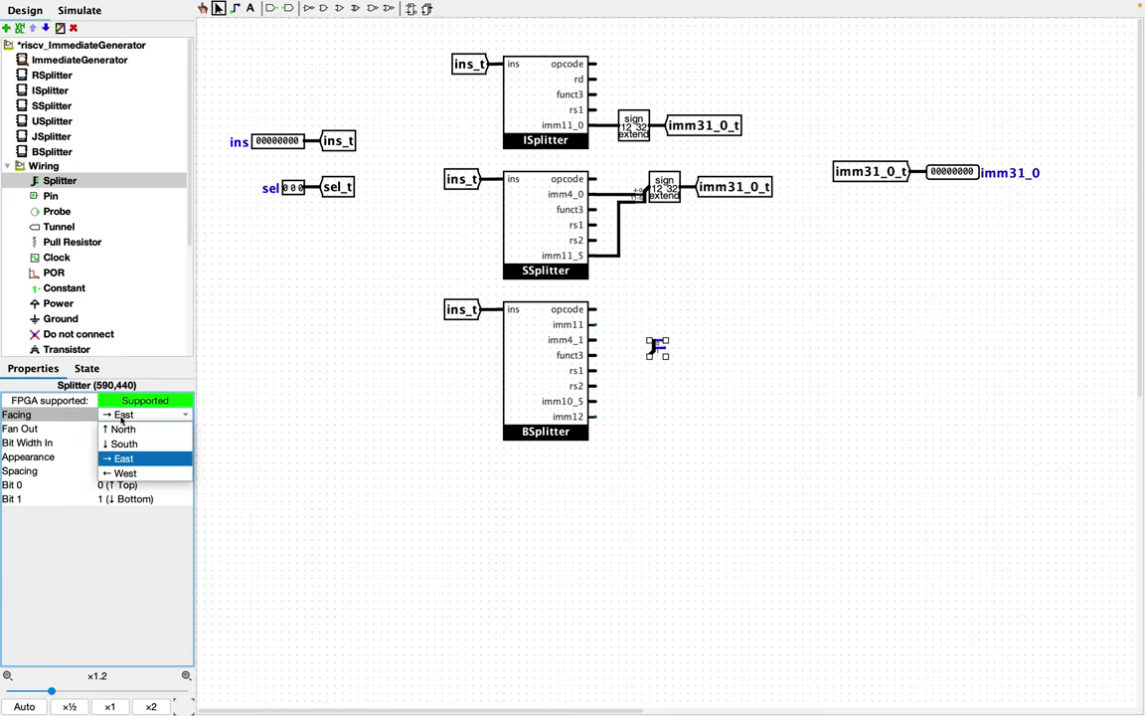
left_click(123, 473)
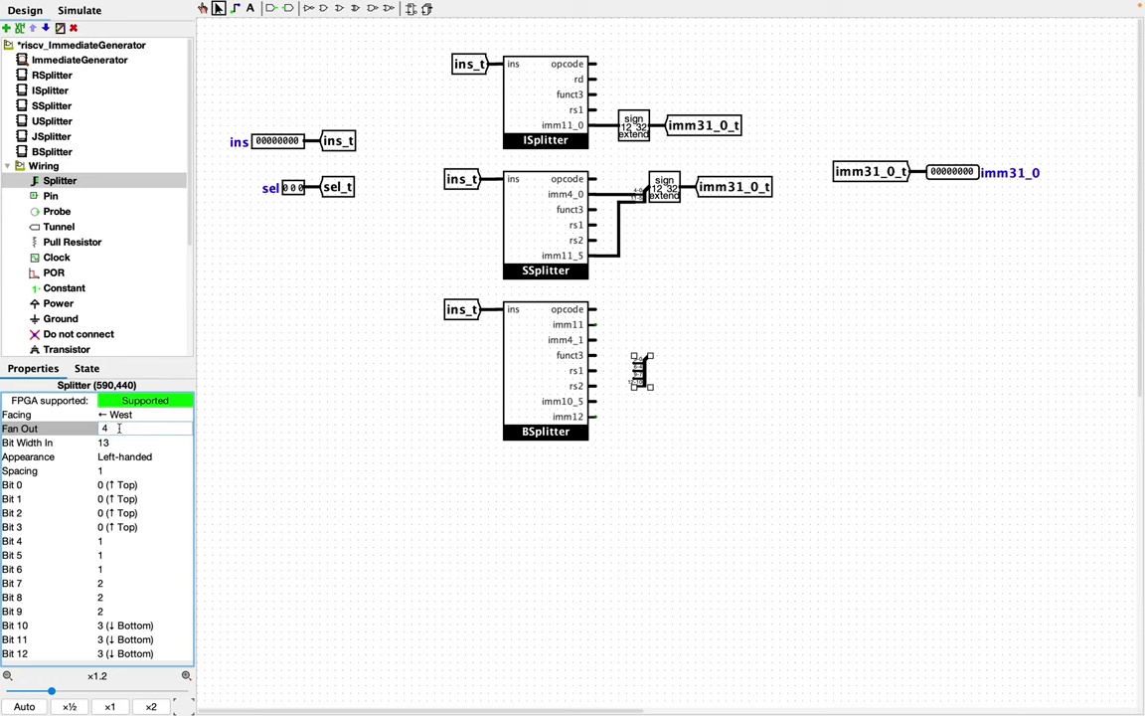
key("Return")
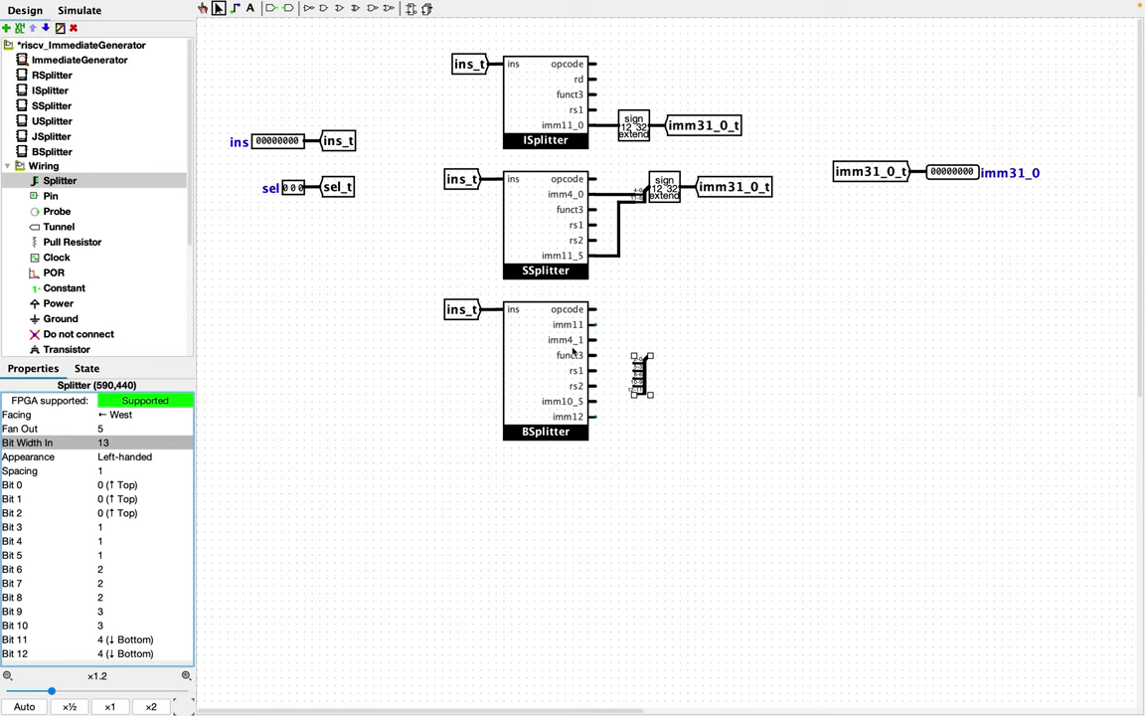
Map the splitter's bits 1–4 to end 1 and bits 5–10 to end 2
left_click(101, 488)
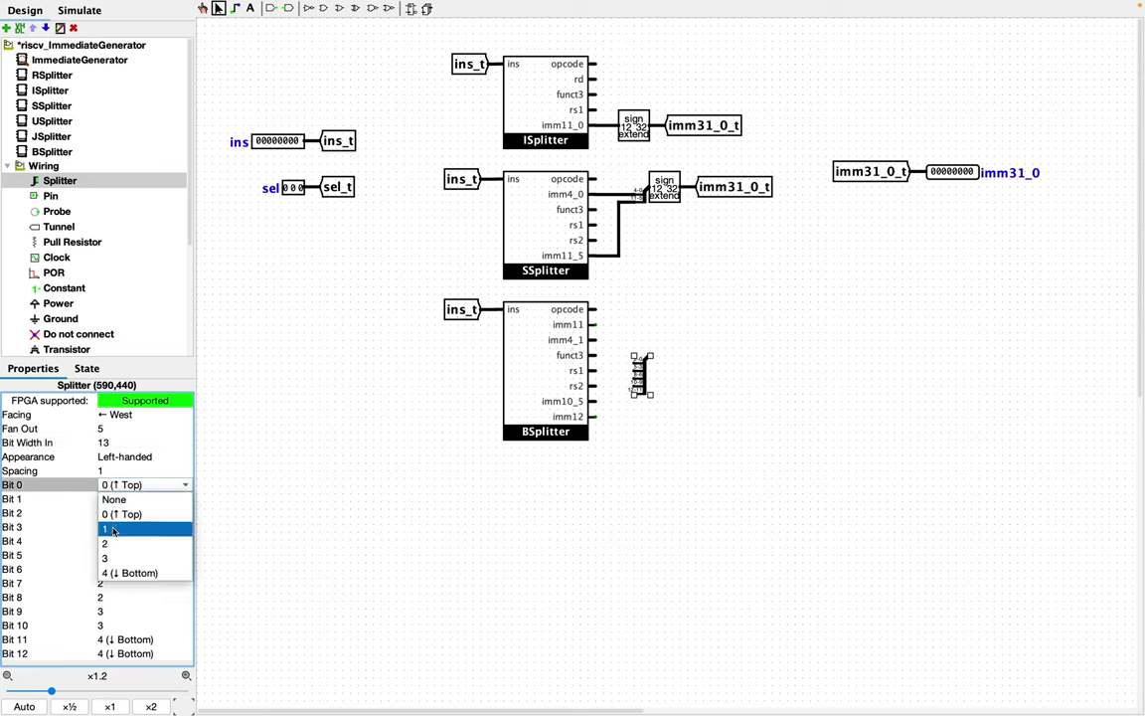
left_click(102, 473)
left_click(107, 496)
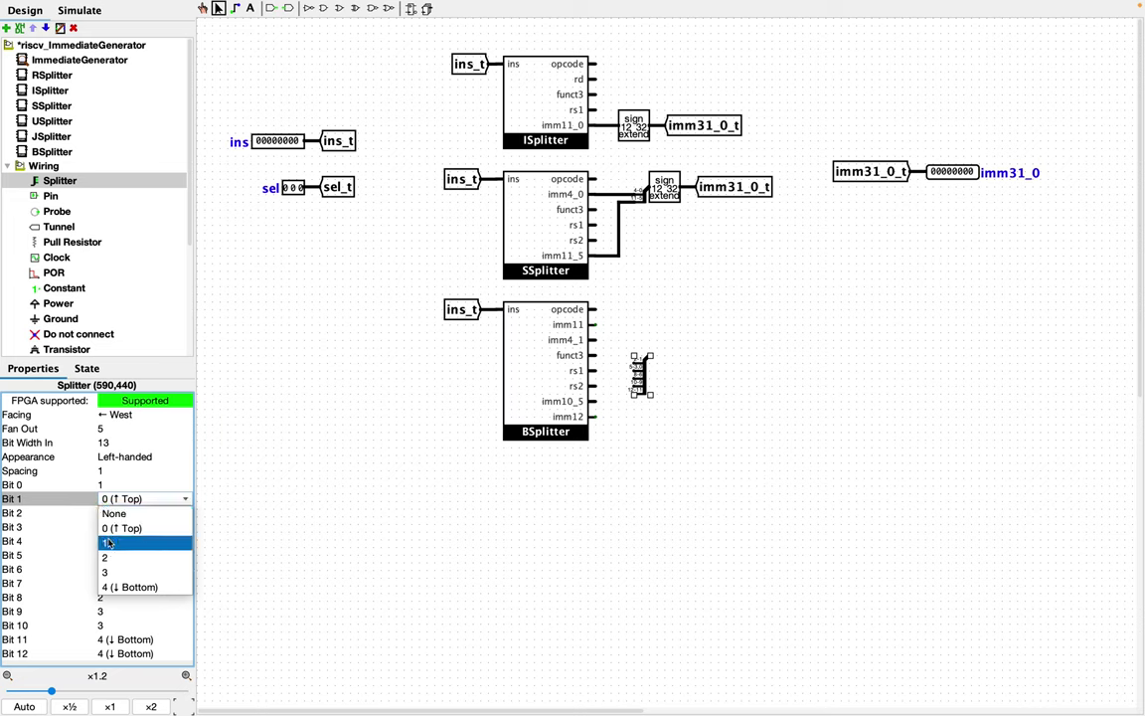
left_click(102, 541)
left_click(105, 513)
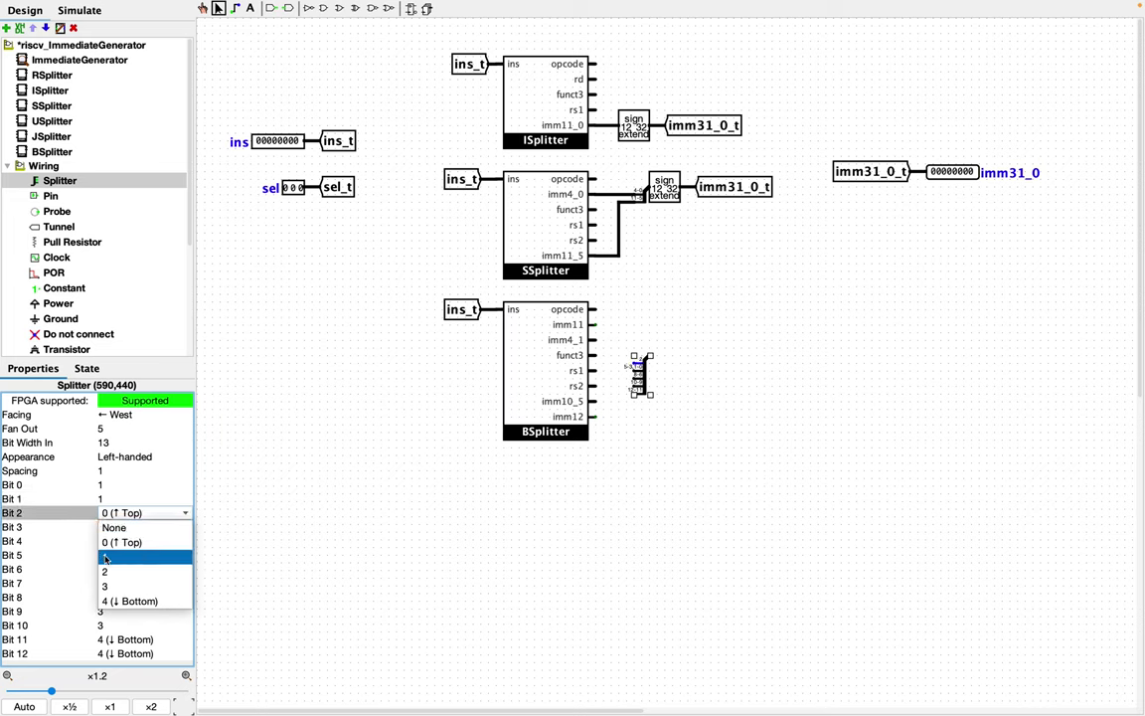
left_click(103, 555)
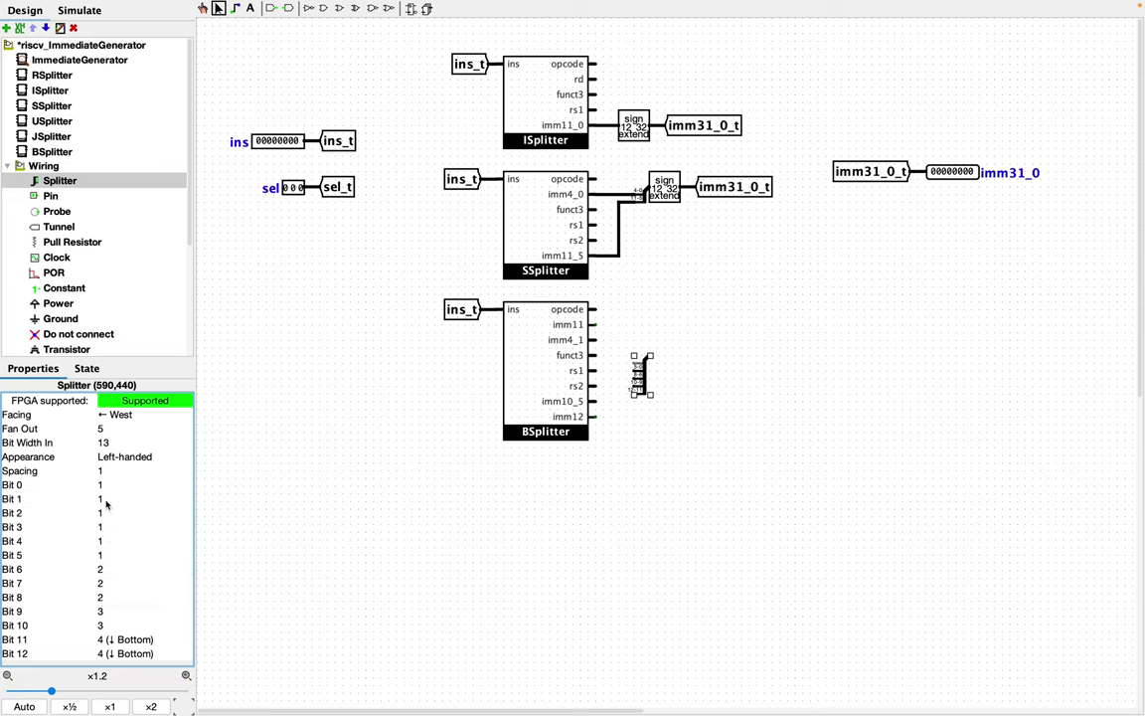
left_click(102, 556)
left_click(116, 614)
left_click(102, 612)
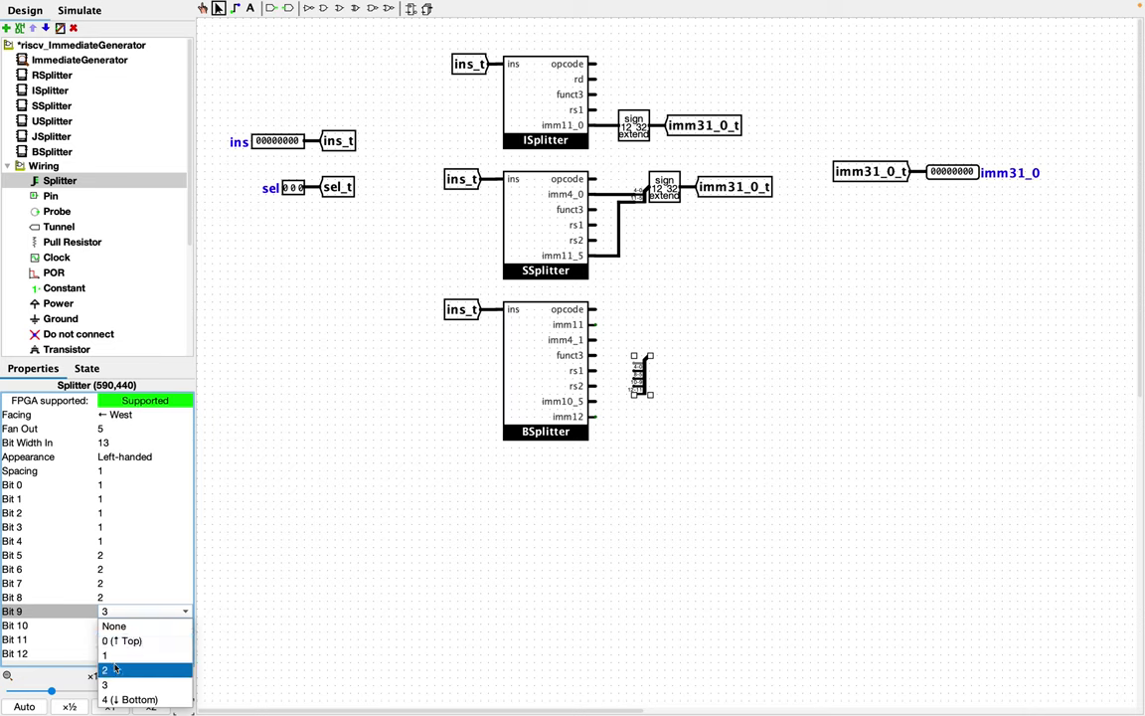
left_click(111, 670)
left_click(108, 626)
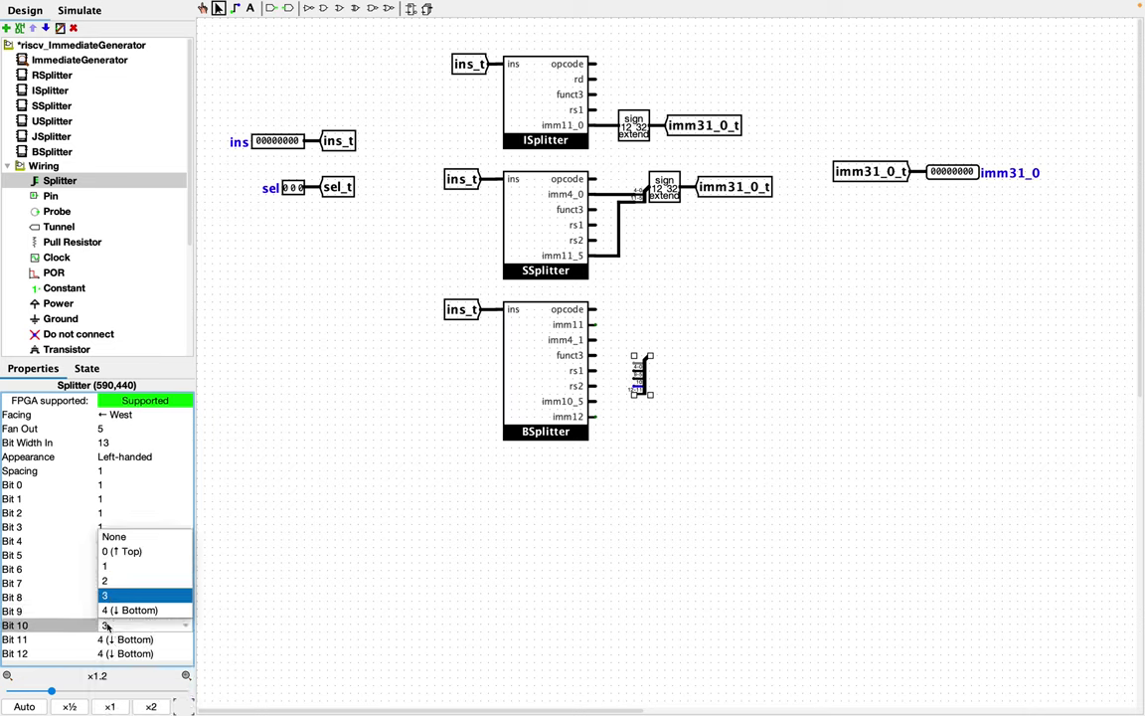
left_click(107, 581)
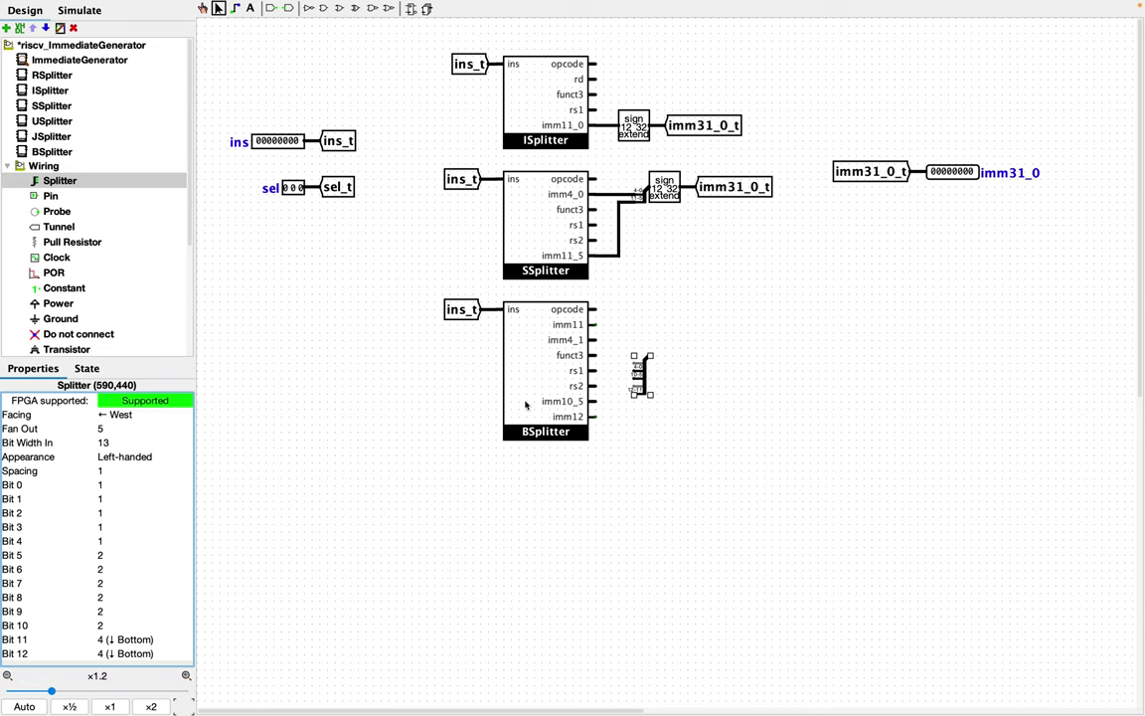
Return bit 0 to the top end and send bit 11 to end 3
left_click(109, 484)
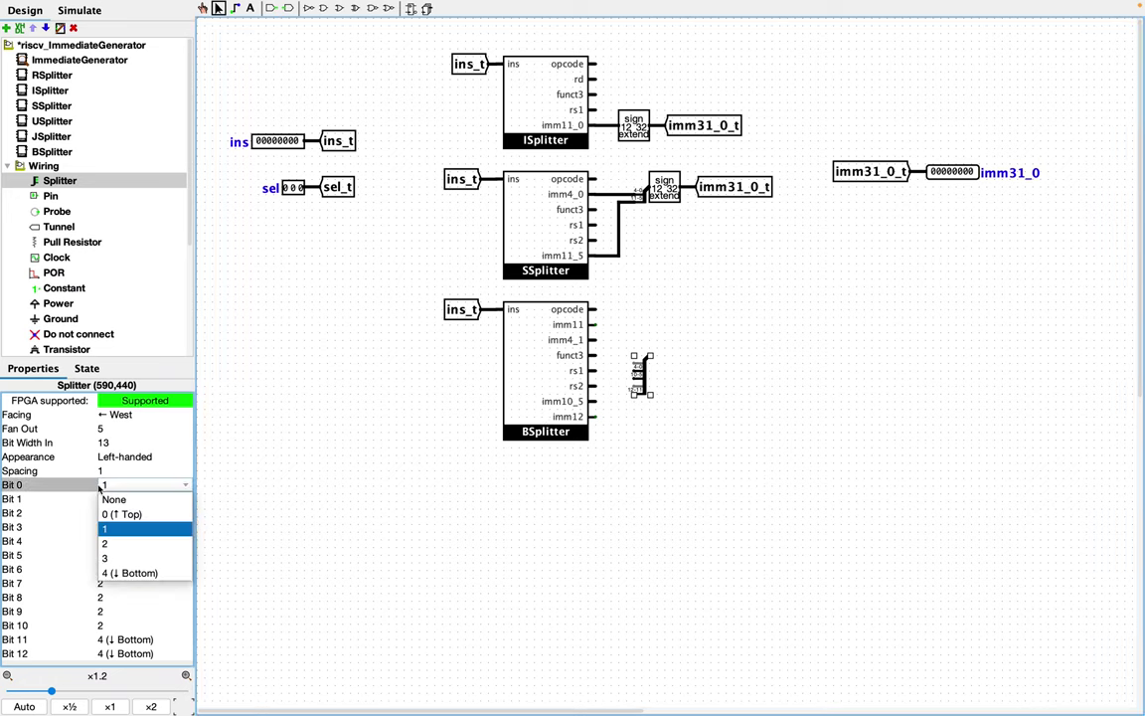
left_click(119, 519)
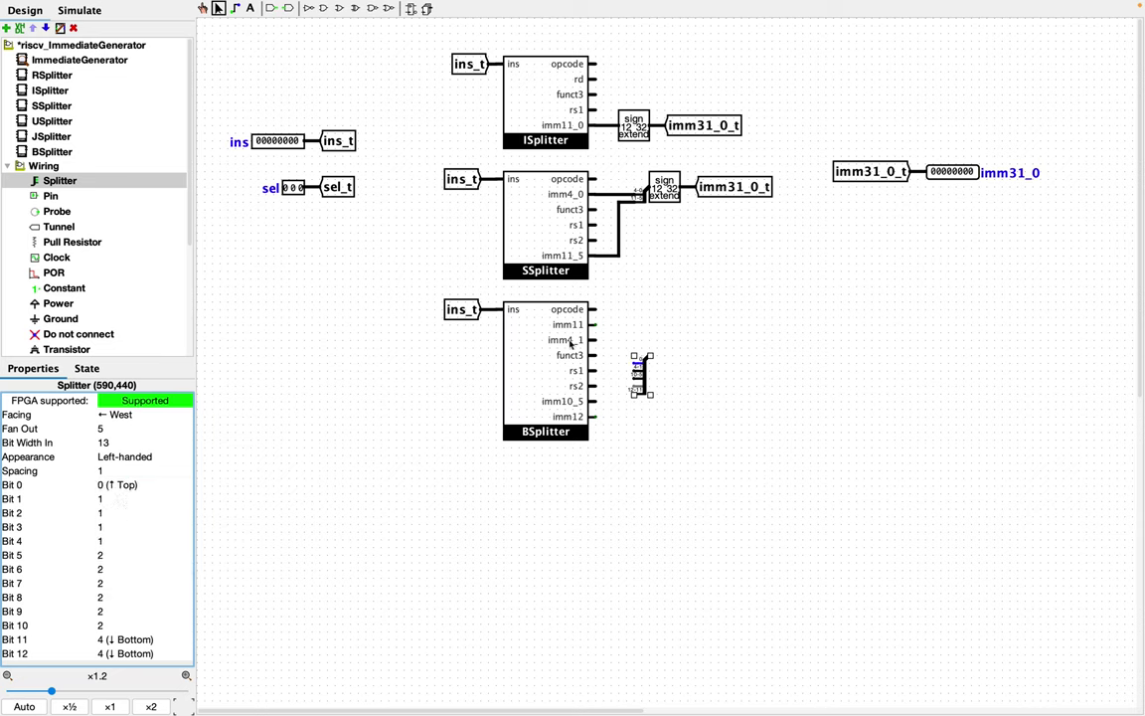
left_click(107, 639)
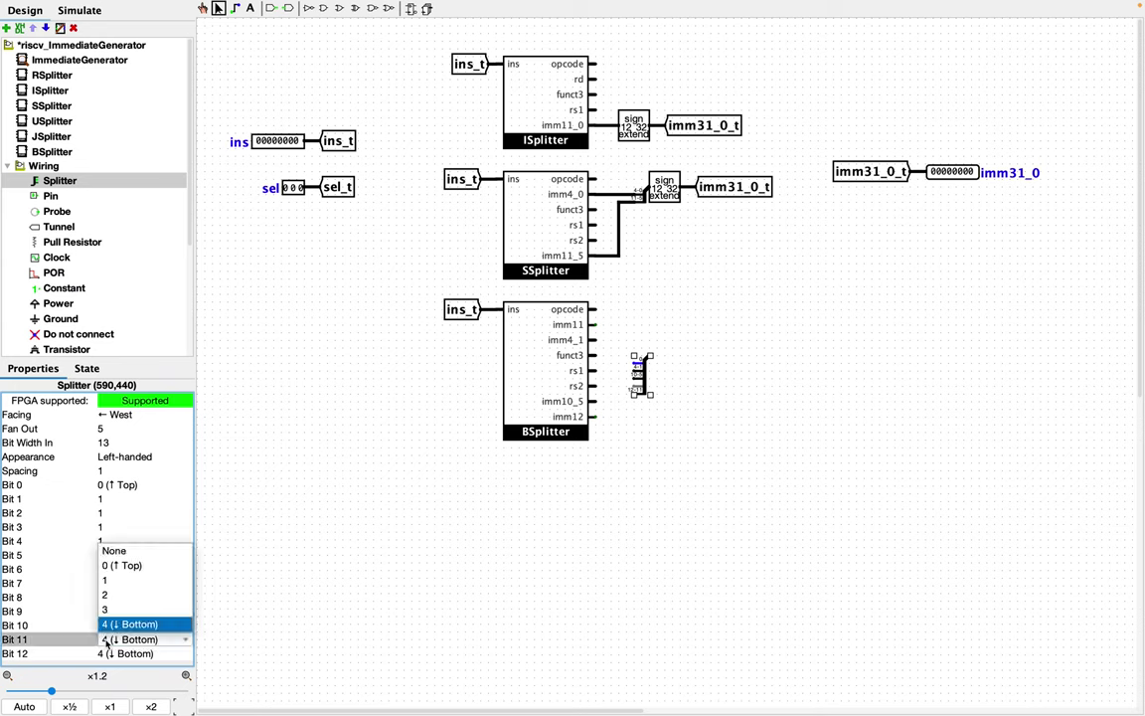
left_click(110, 610)
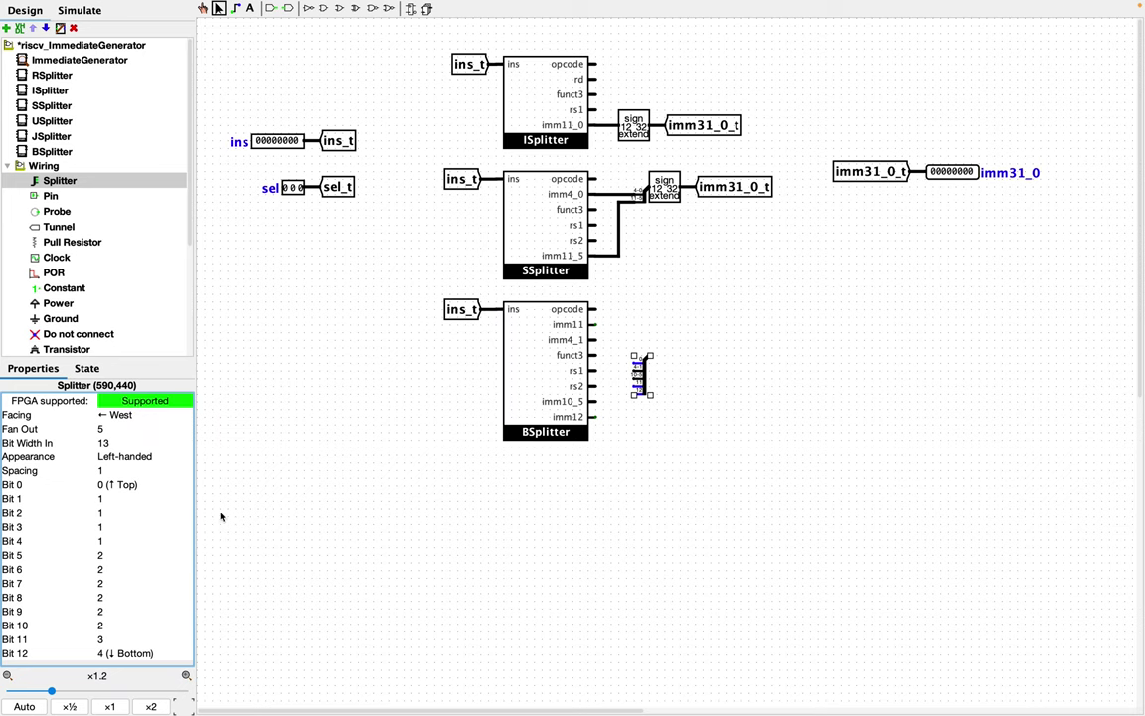
Put imm11_t and imm4_1_t tunnels on BSplitter's imm11 and imm4_1 outputs
key("ctrl+z")
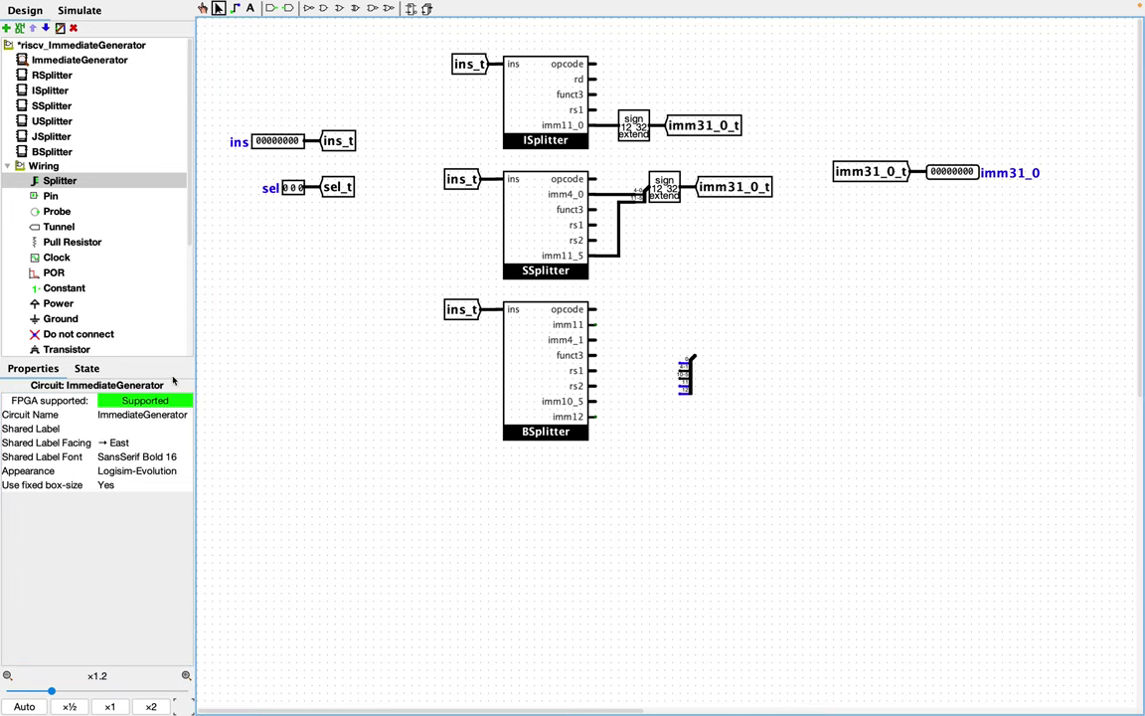
left_click(58, 227)
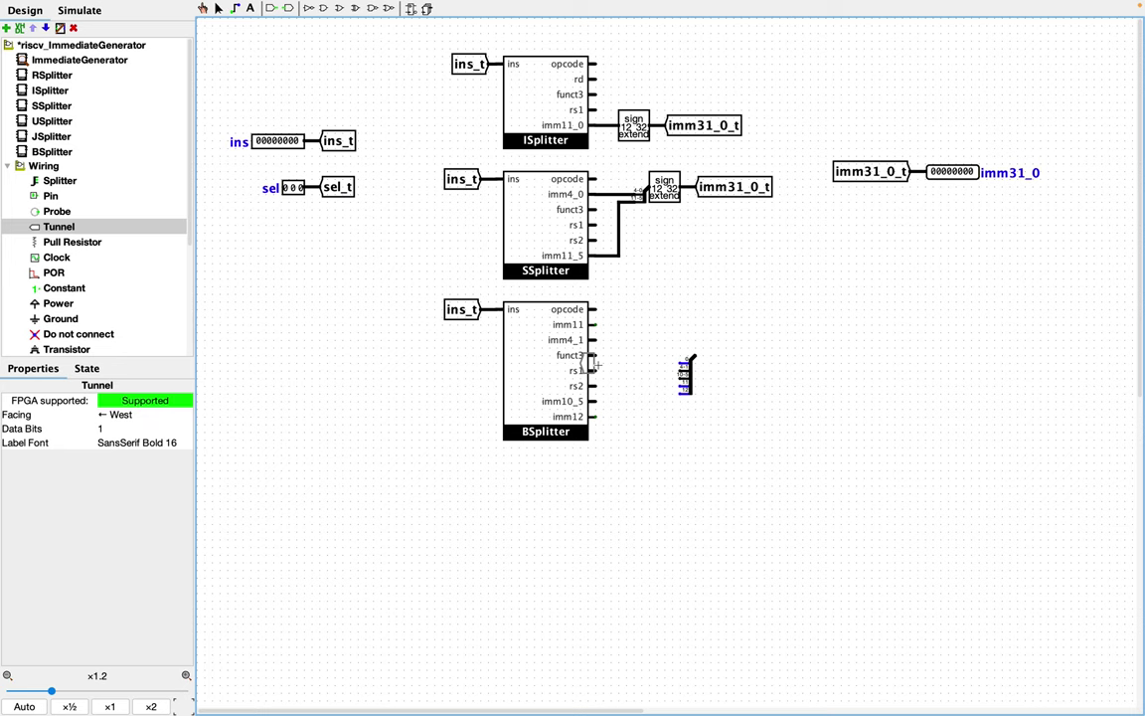
left_click(613, 325)
type("imm11_t")
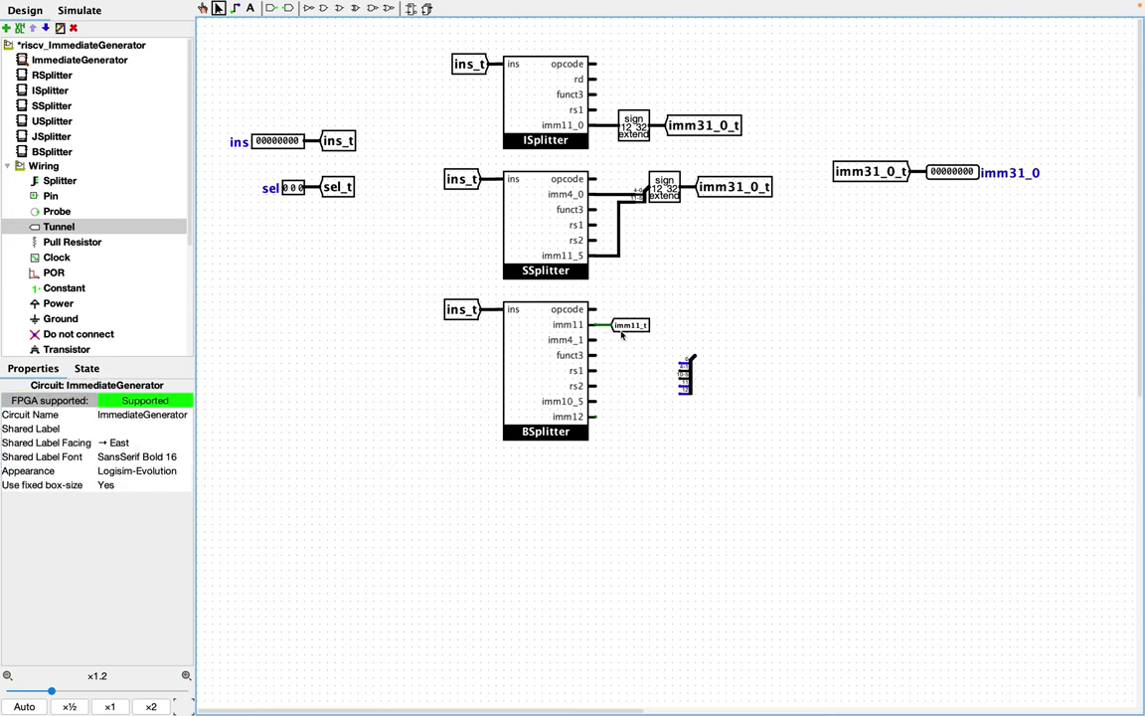
left_click(613, 340)
key("ctrl+l")
type("imm4_1_t")
key("Return")
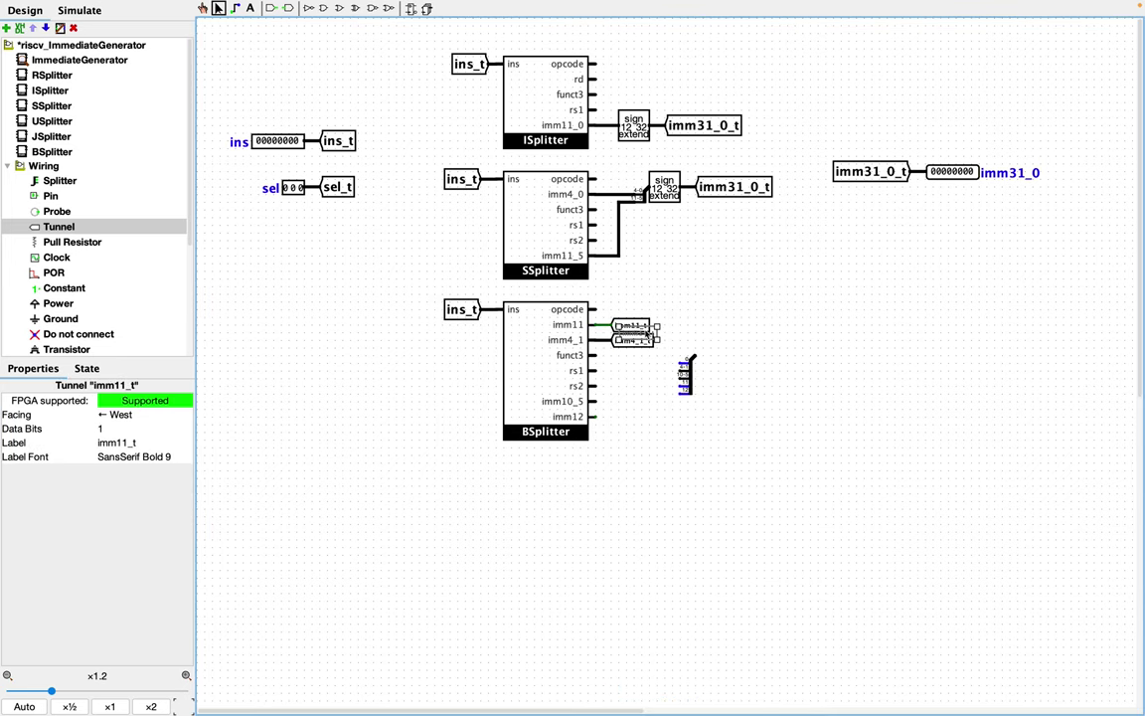
Add an imm10_5_t tunnel on BSplitter's imm10_5 output
left_click(613, 416)
key("ctrl+l")
key("Left")
key("Left")
key("Left")
key("Left")
key("BackSpace")
type("10_5")
key("Delete")
key("Delete")
key("Return")
Set the 13-bit splitter's spacing to 2 and move it up beside the BSplitter tunnels
left_click(707, 375)
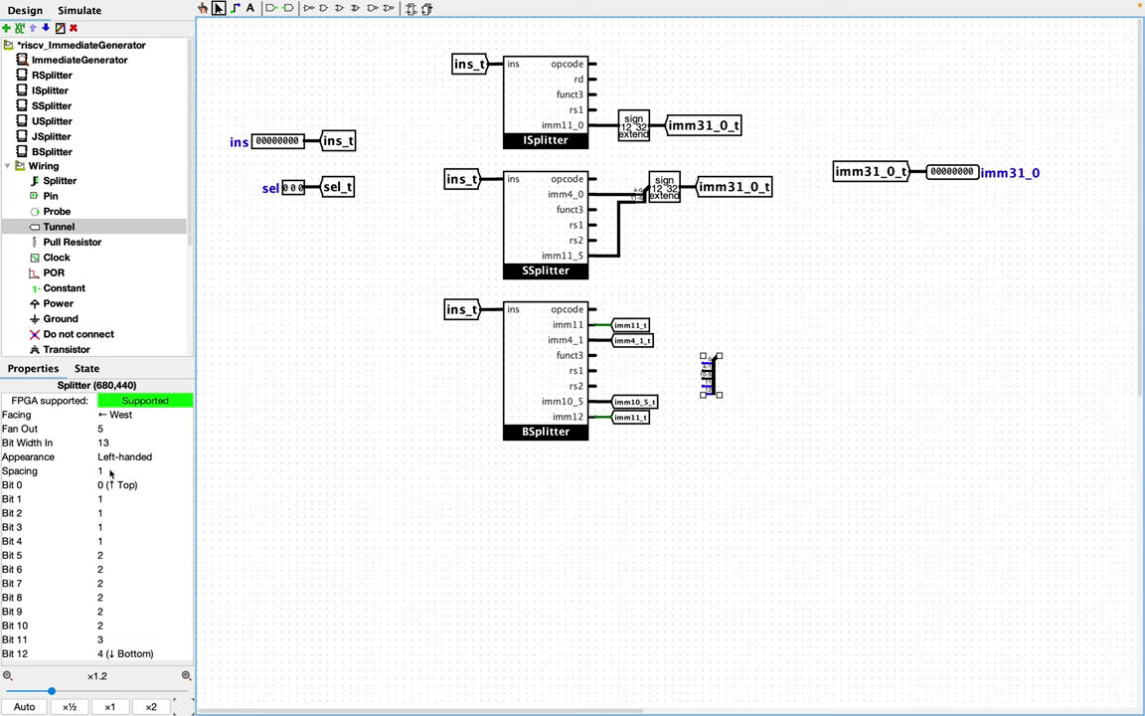
left_click(109, 472)
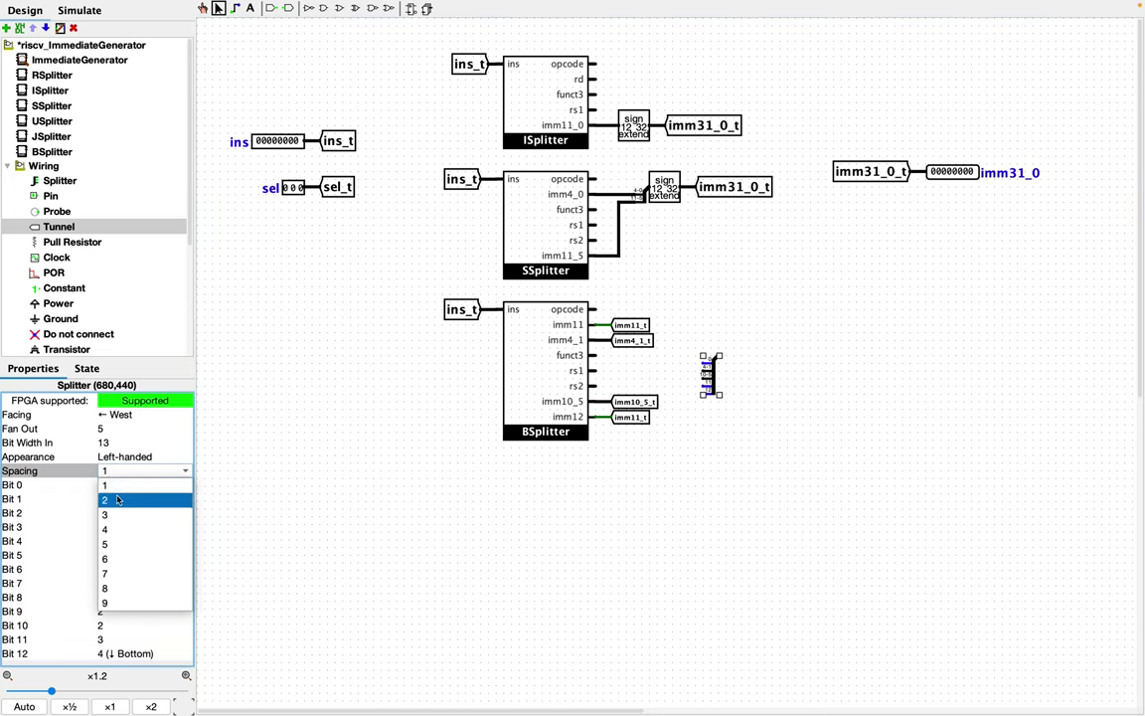
left_click(109, 499)
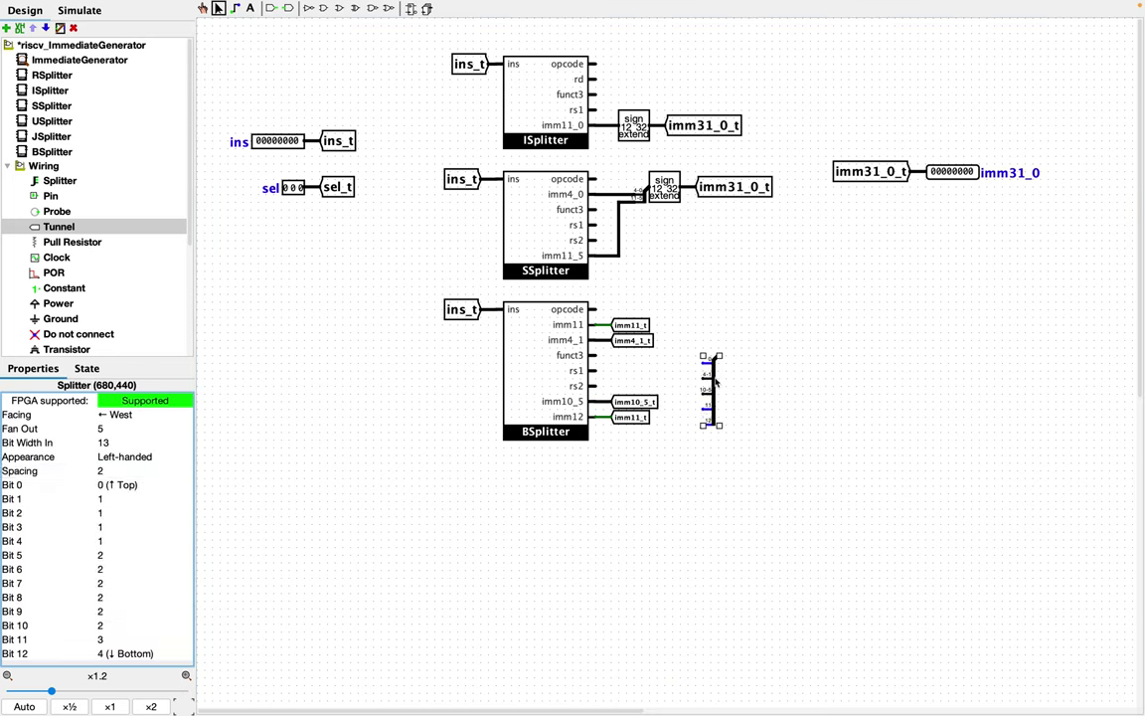
left_click_drag(716, 382, 724, 361)
left_click(708, 345)
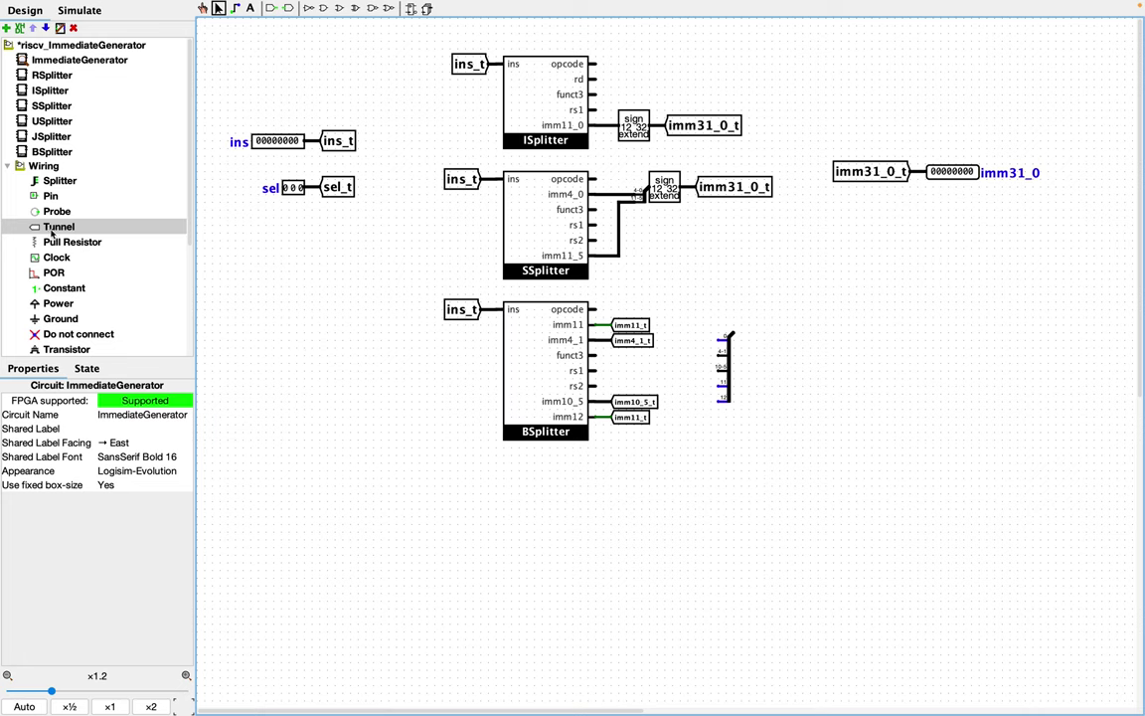
Attach a West-facing ground to the 13-bit splitter's bit 0
scroll(52, 232, "down", 1)
left_click(60, 317)
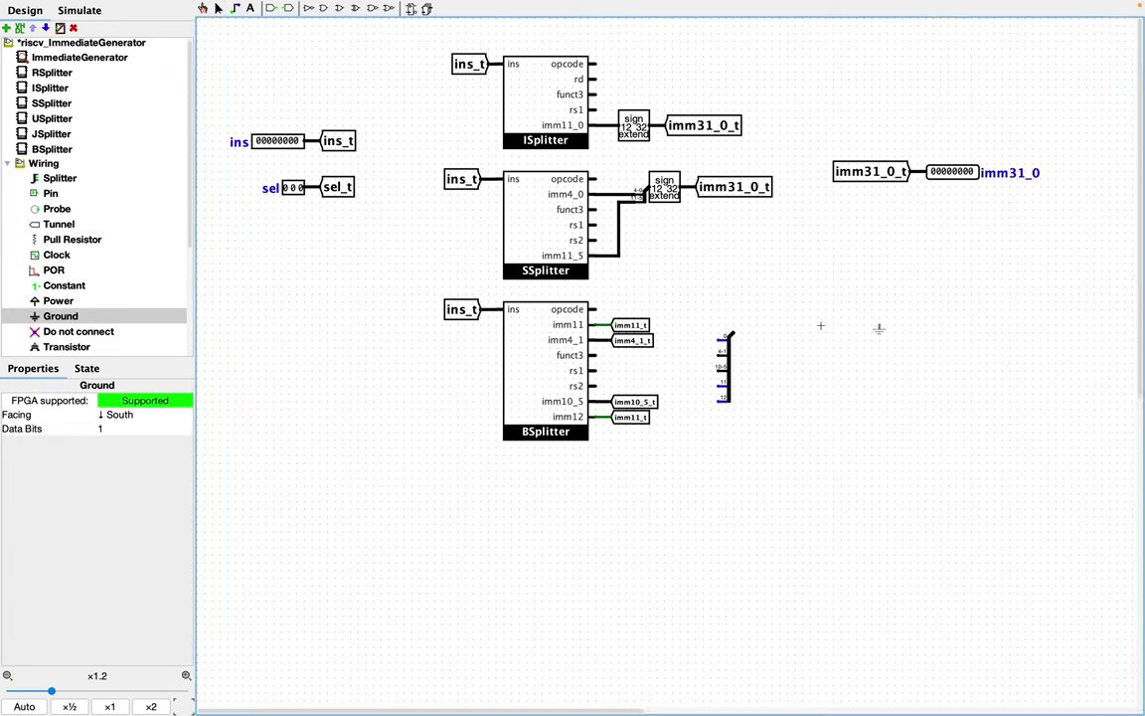
left_click(695, 339)
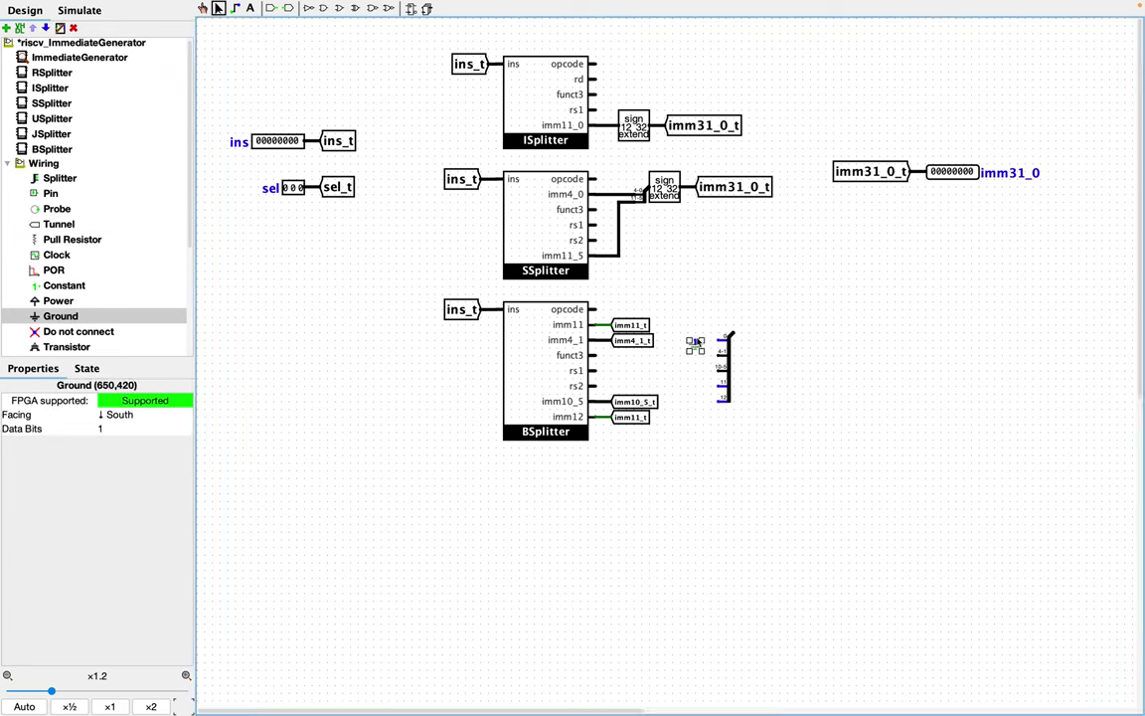
left_click(125, 415)
left_click(119, 473)
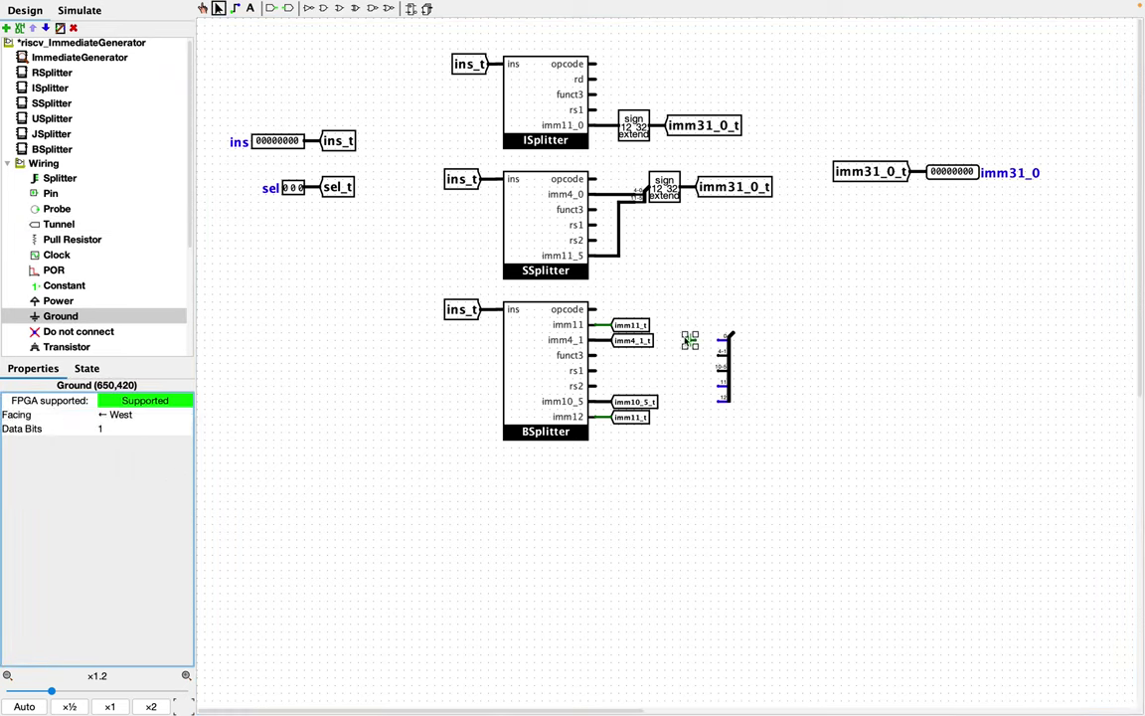
key("Delete")
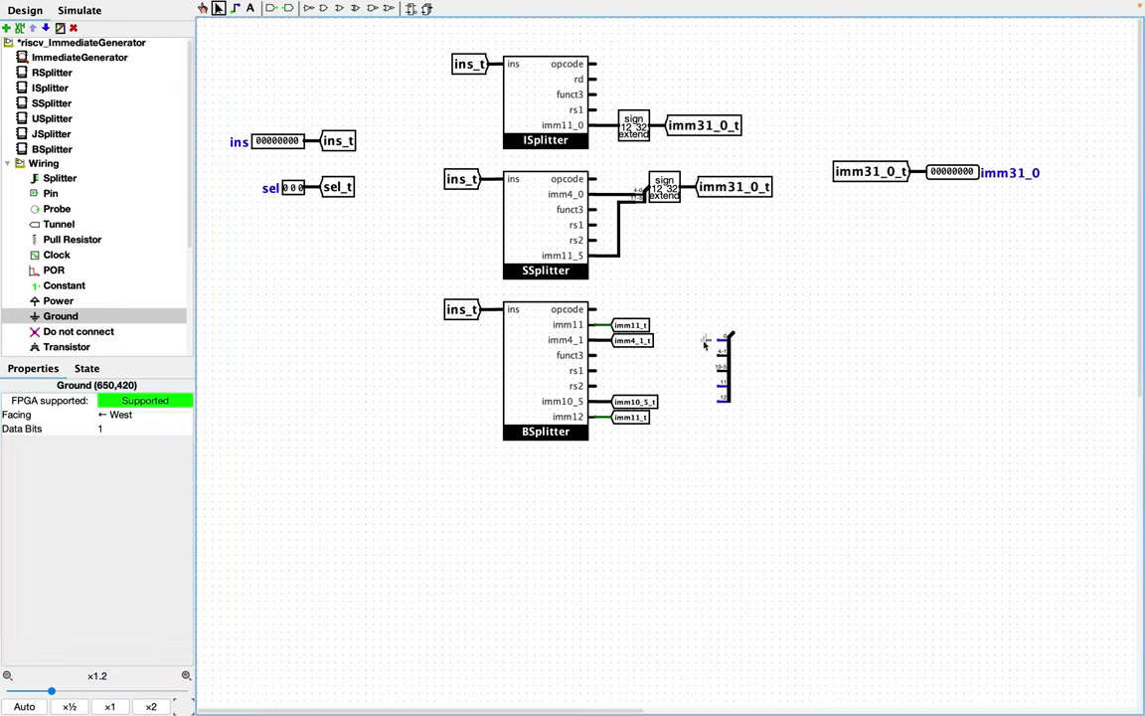
left_click(707, 340)
left_click(749, 361)
Copy imm4_1_t, imm10_5_t, imm11_t and imm12_t tunnels onto the splitter's remaining ends
left_click_drag(632, 340, 686, 354)
left_click_drag(634, 402, 685, 371)
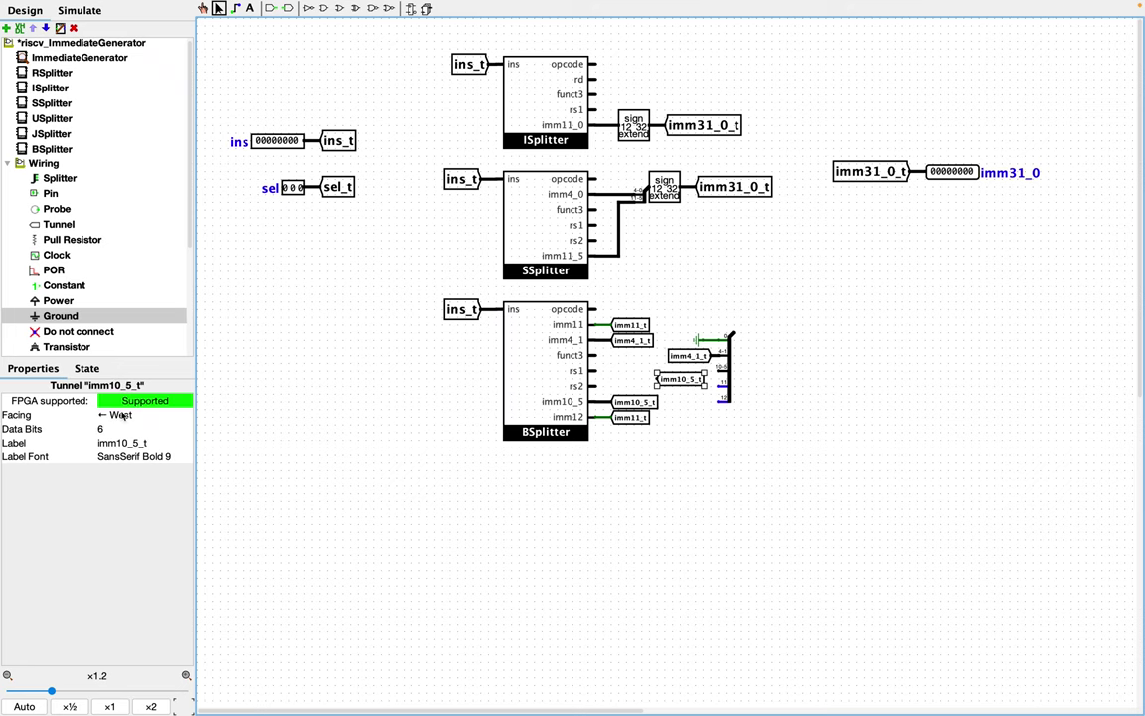
left_click_drag(630, 417, 686, 387)
left_click(630, 416)
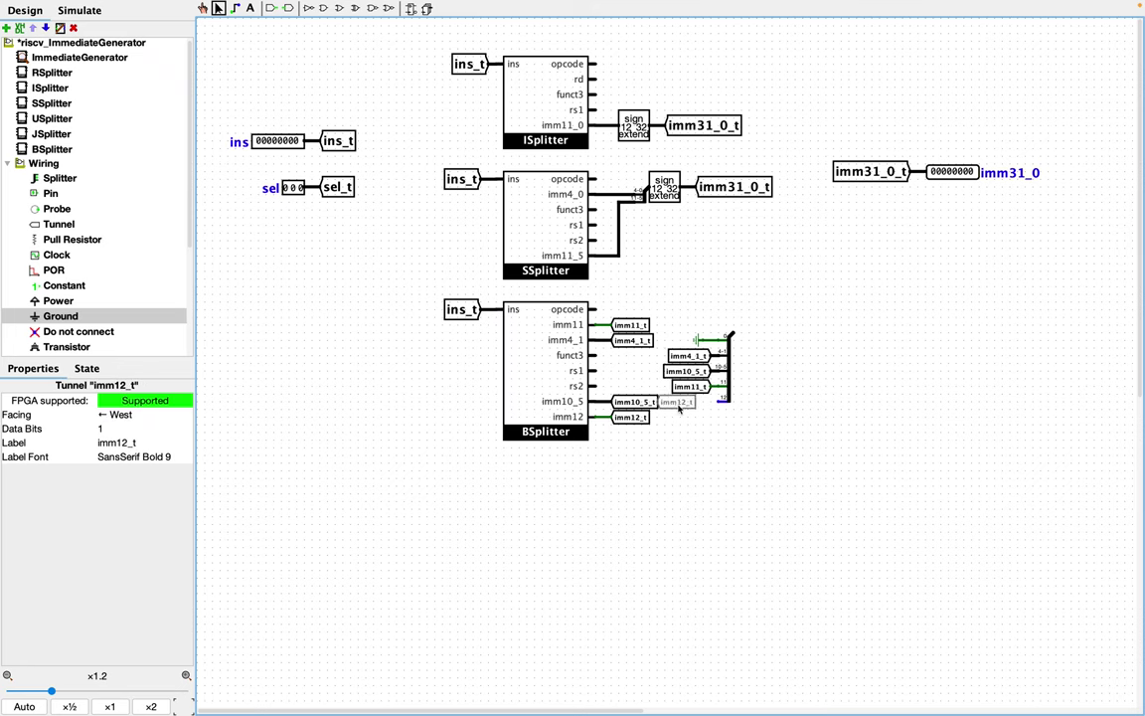
left_click_drag(631, 417, 686, 402)
left_click(714, 462)
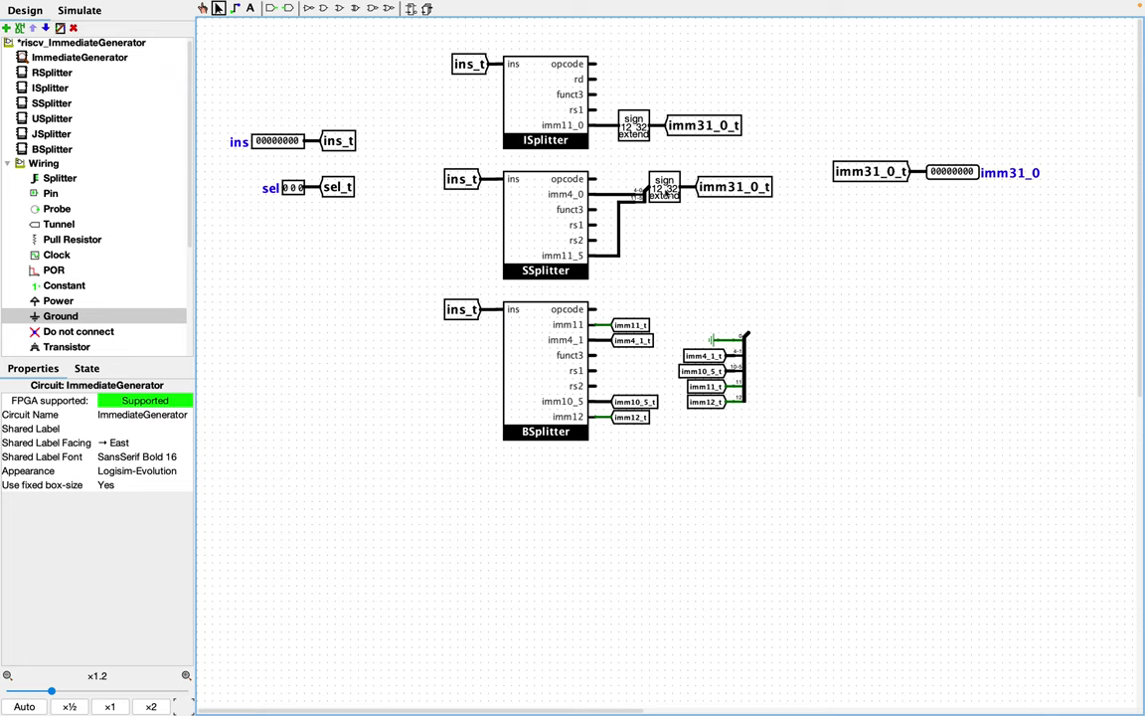
Duplicate SSplitter's sign extender and tunnel after the new splitter, setting 13 input bits
left_click(658, 189)
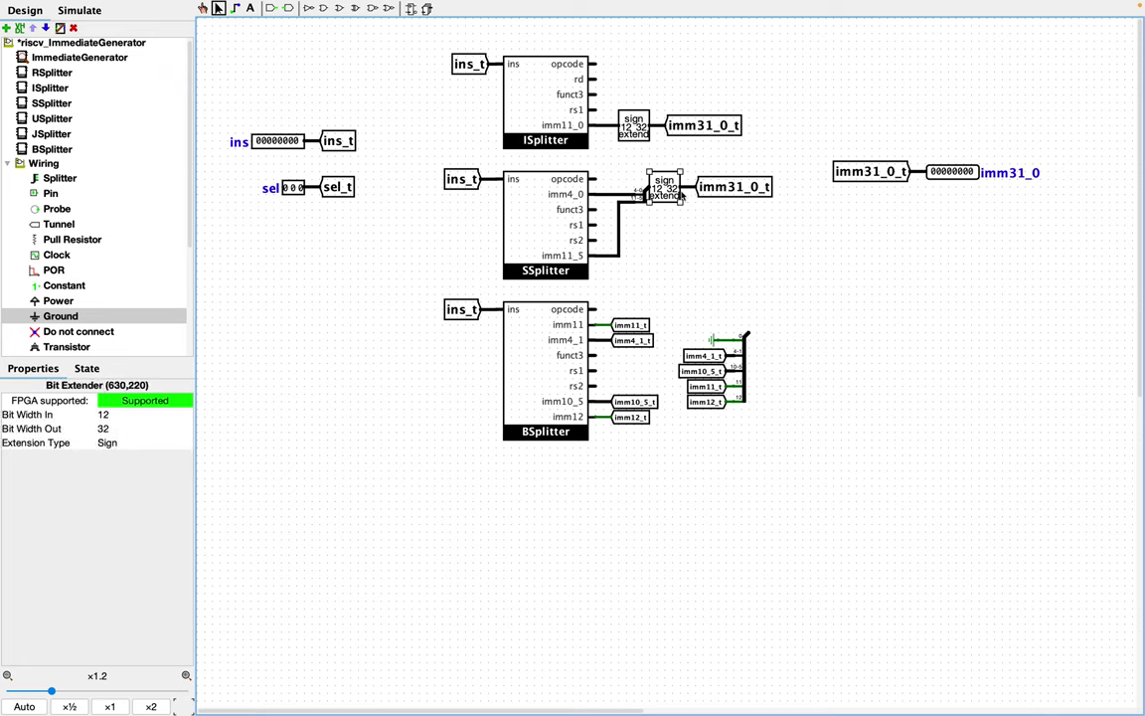
left_click(743, 191, "shift")
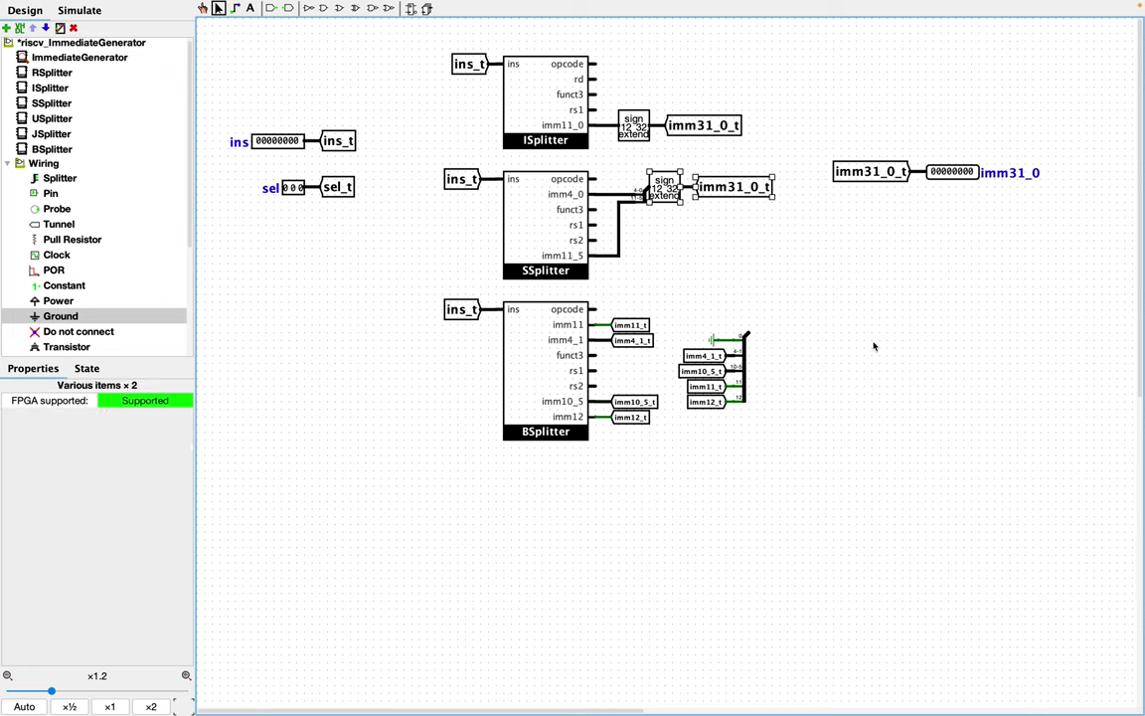
key("ctrl+d")
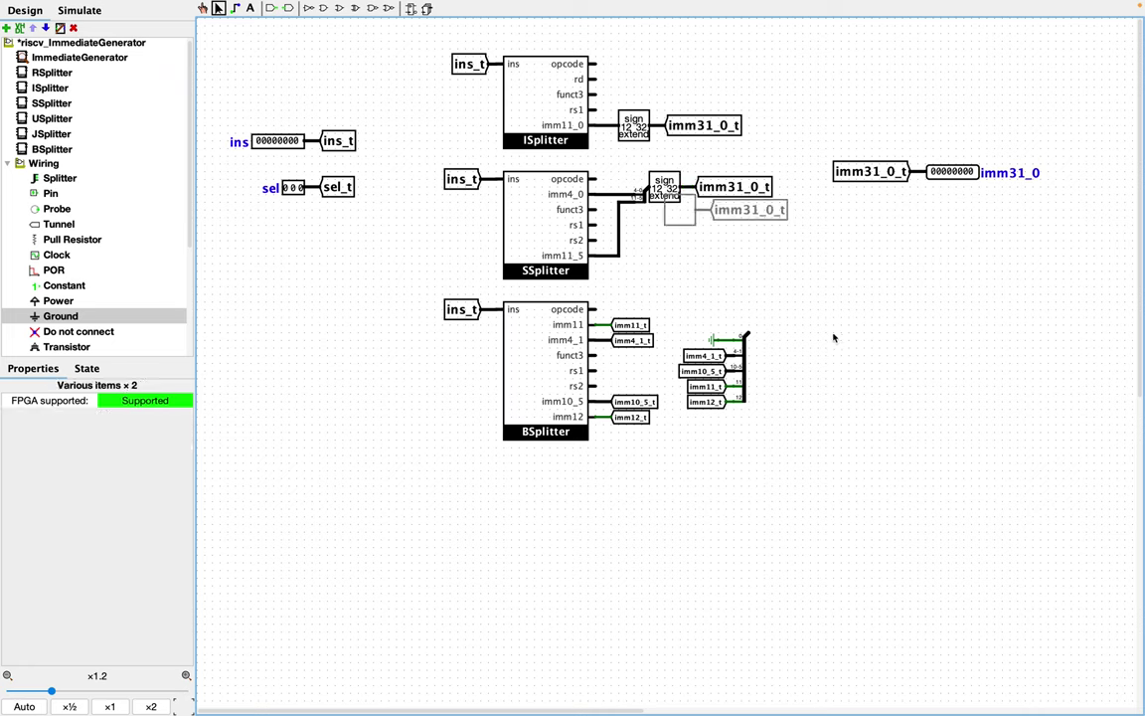
left_click(765, 338)
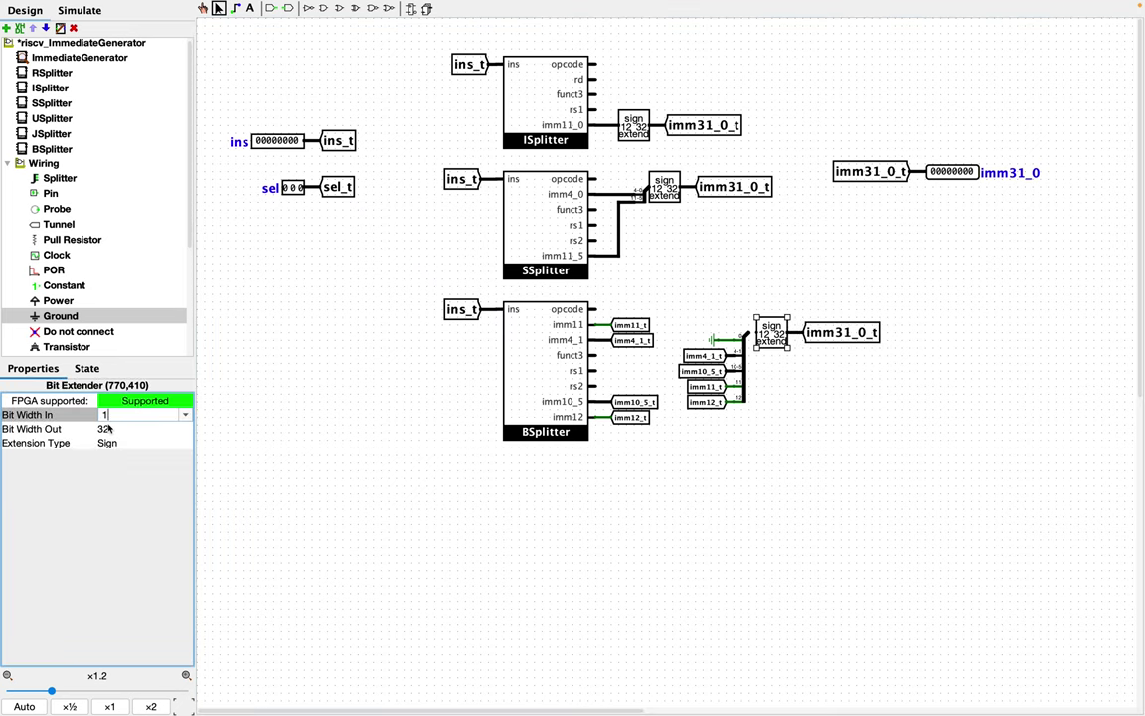
key("Return")
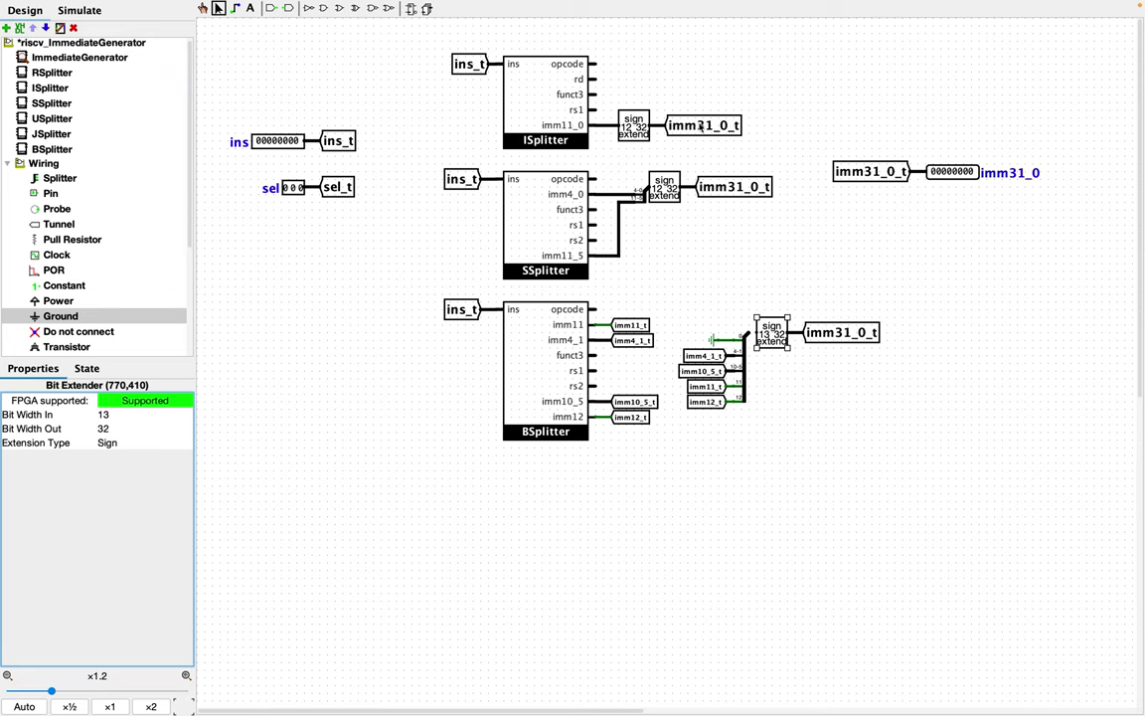
Relabel the ISplitter, SSplitter and BSplitter extender tunnels IOut_t, SOut_t and BOut_t
left_click(701, 129)
double_click(701, 128)
key("Right")
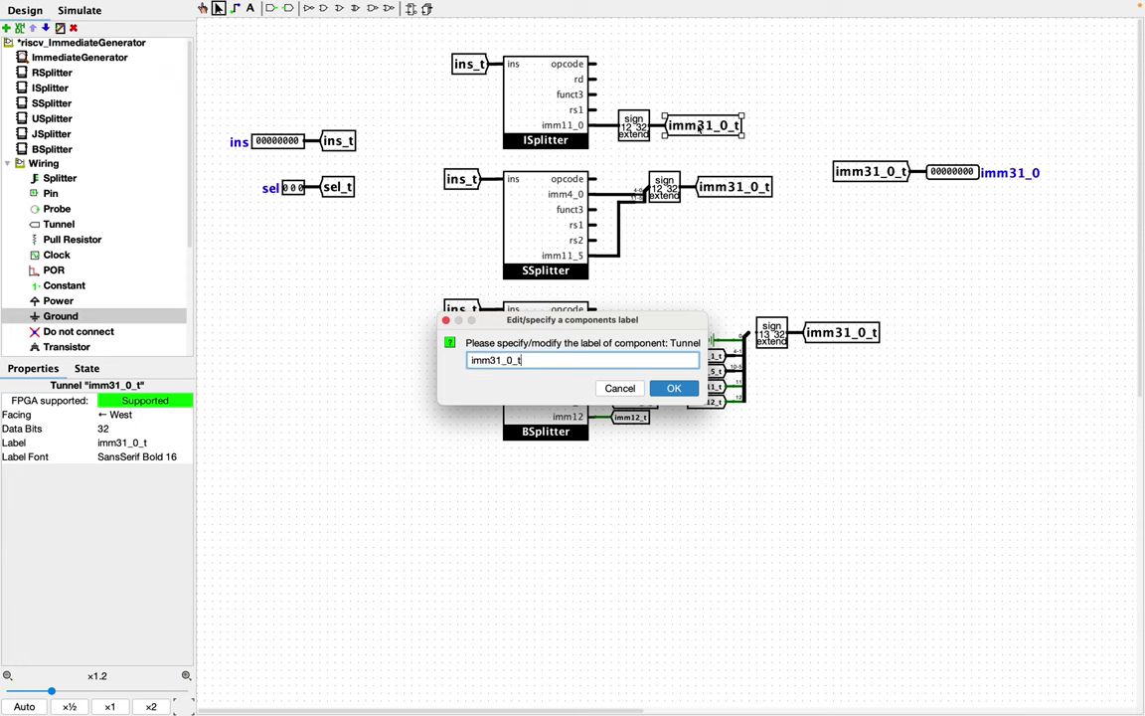
key("BackSpace")
key("BackSpace")
key("BackSpace")
key("Return")
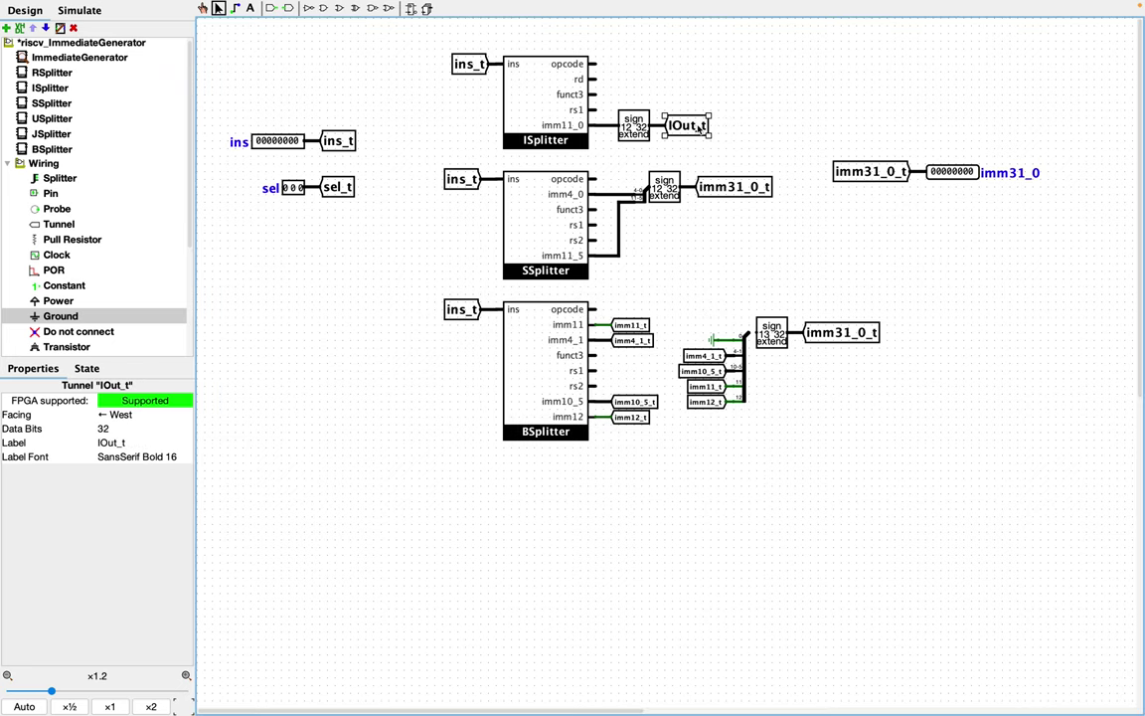
double_click(729, 189)
type("S")
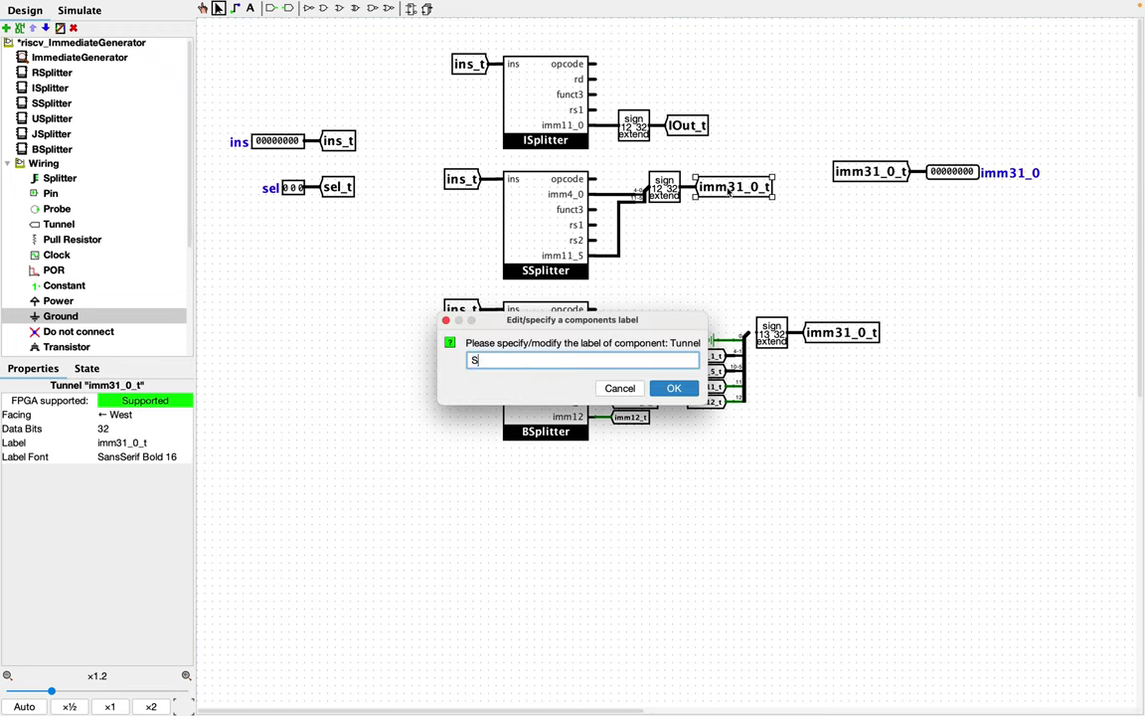
type("Out_t")
key("Return")
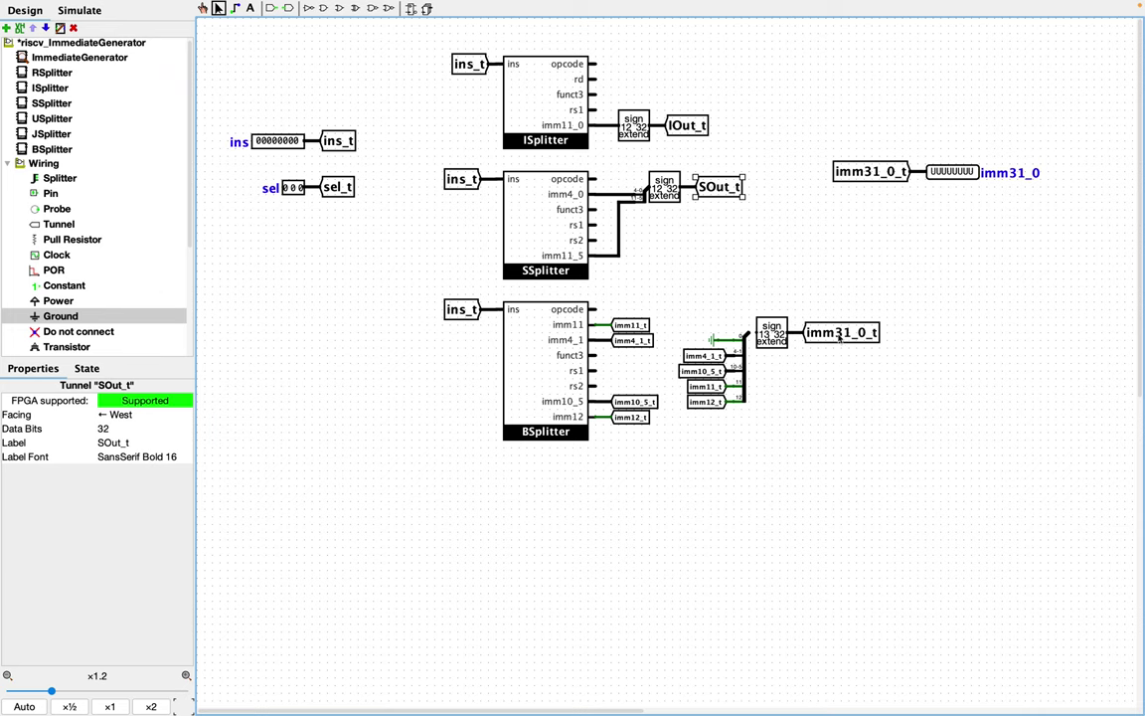
double_click(840, 336)
type("B")
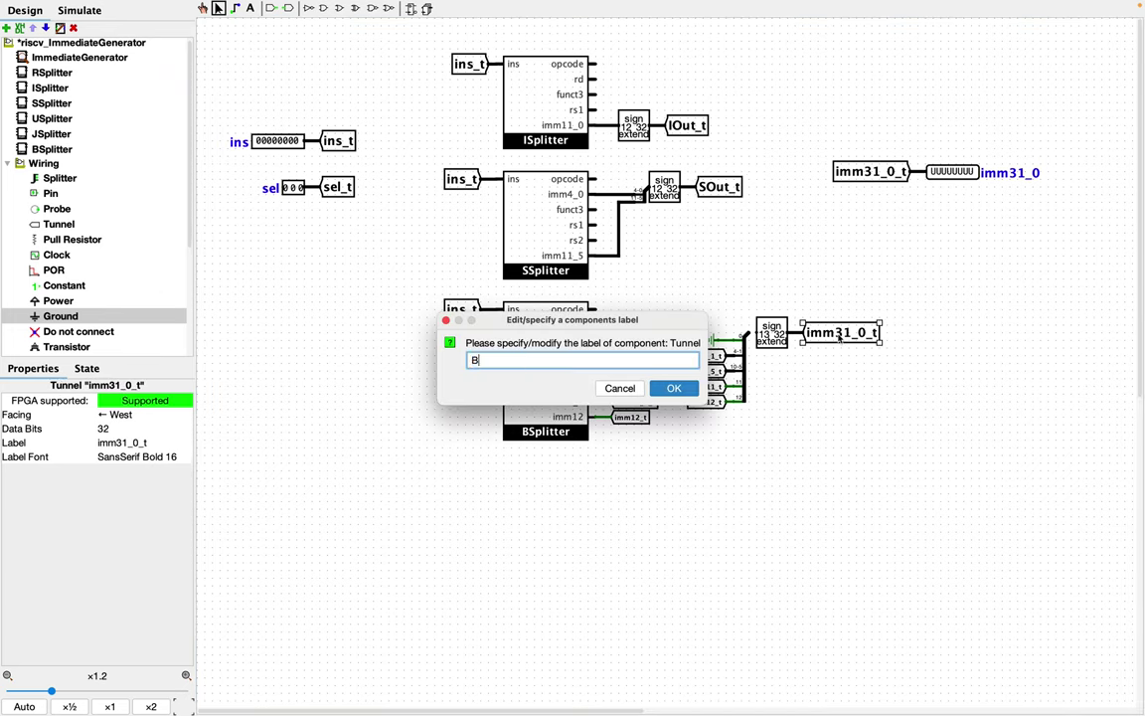
type("Out_t")
key("Return")
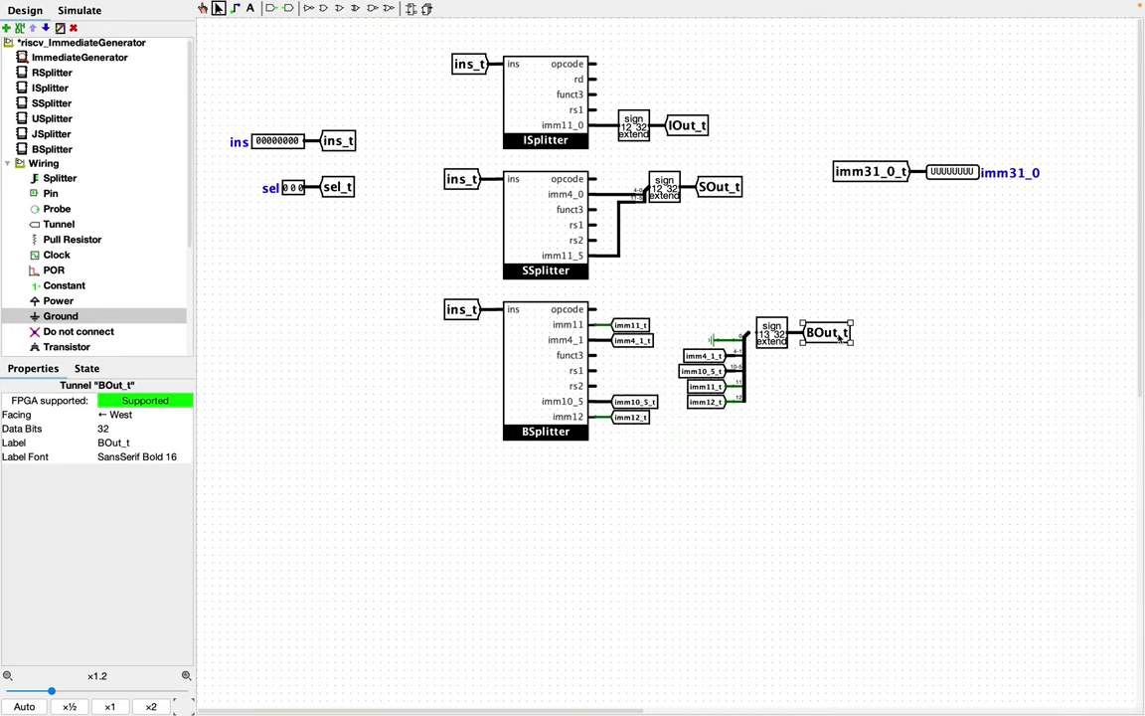
Place a JSplitter below BSplitter with an ins_t tunnel on its input
left_click(50, 134)
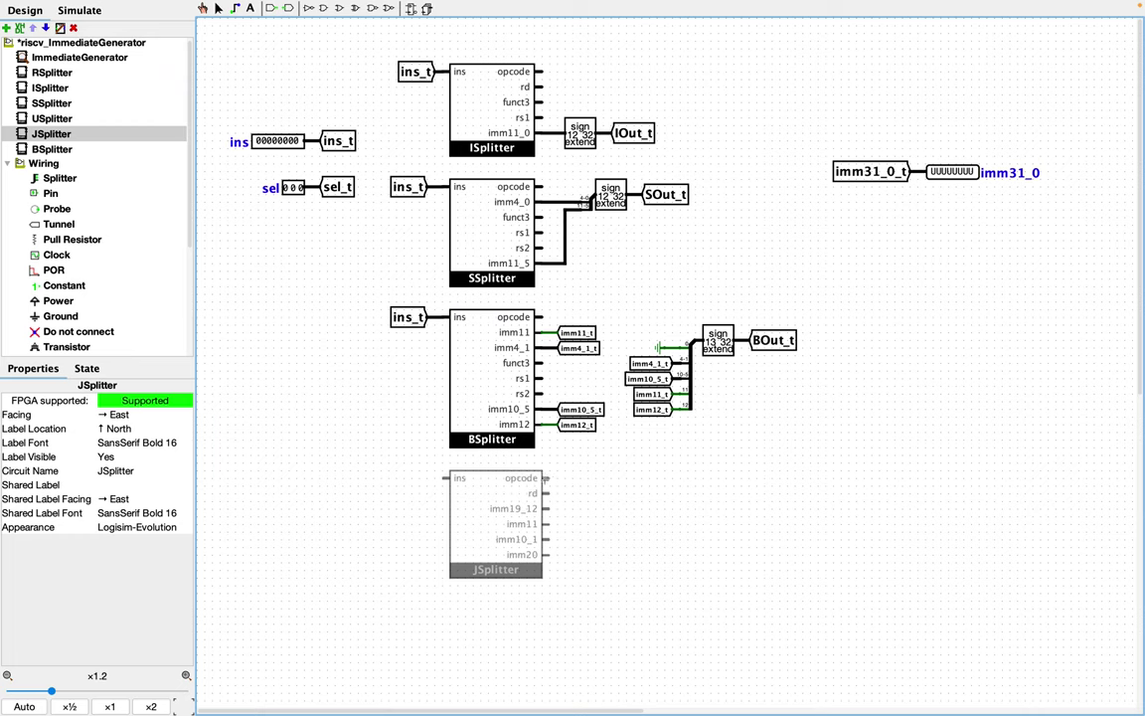
left_click(542, 477)
left_click_drag(418, 323, 426, 483)
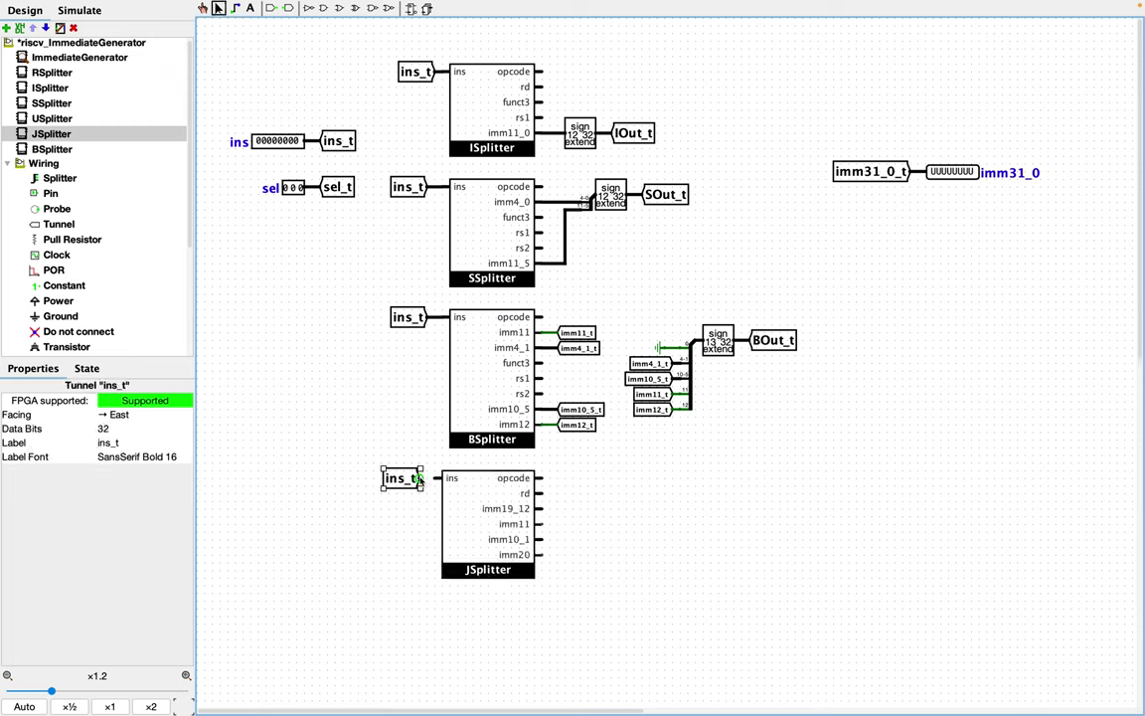
left_click(617, 511)
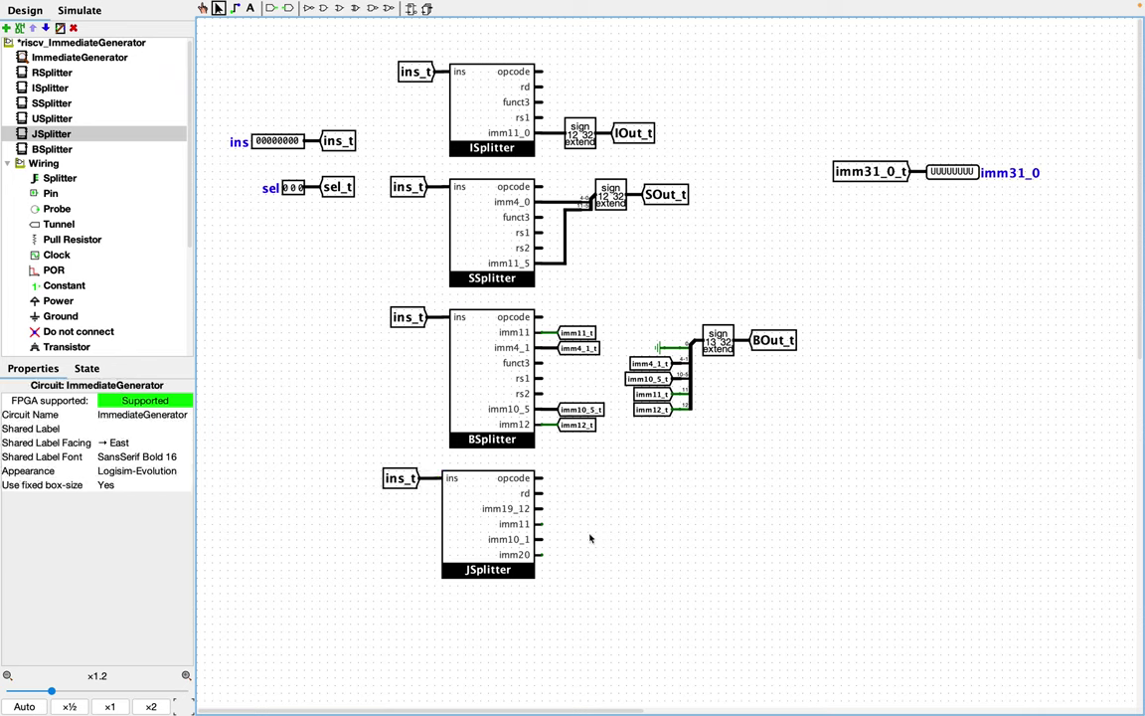
Duplicate tunnels onto JSplitter's imm11, imm10_1 and imm19_12 outputs, labelling one imm19_12_t
left_click(577, 338)
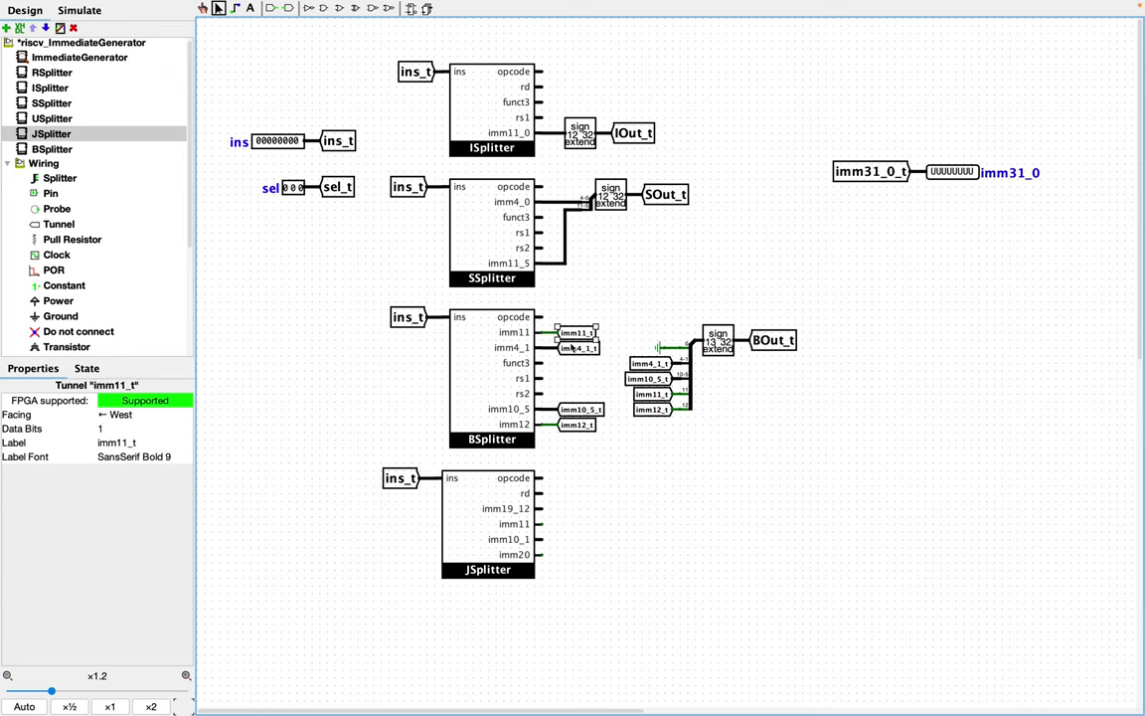
key("ctrl+d")
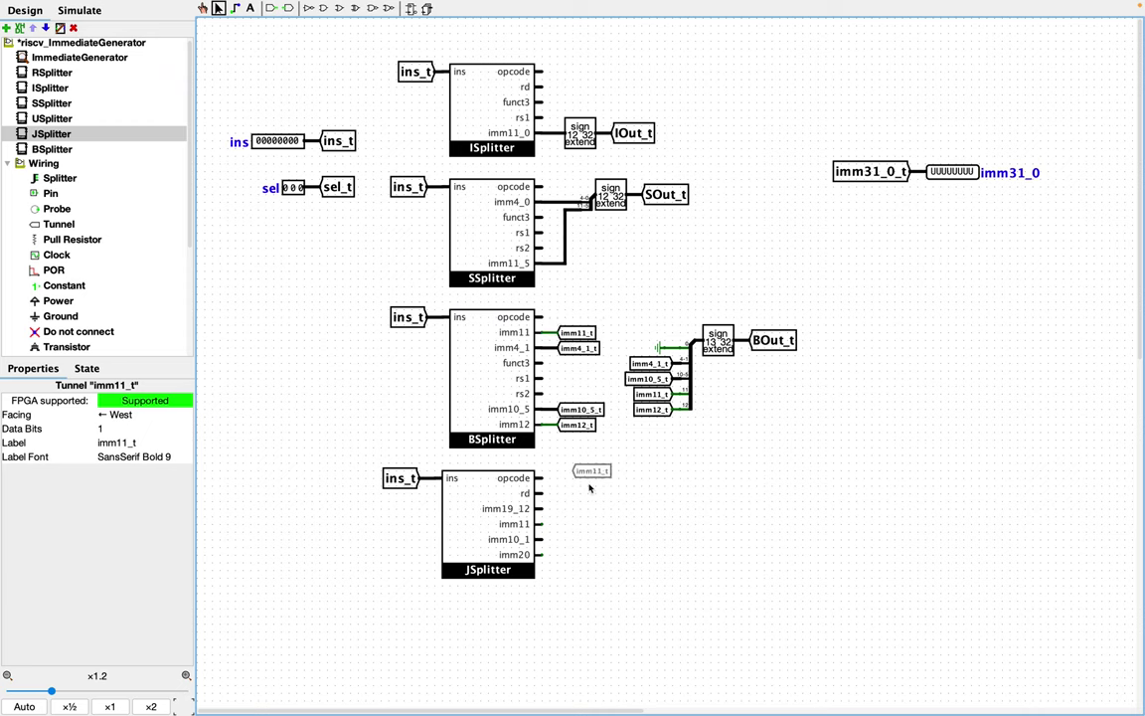
left_click(577, 524)
left_click(581, 409)
key("ctrl+d")
left_click(581, 540)
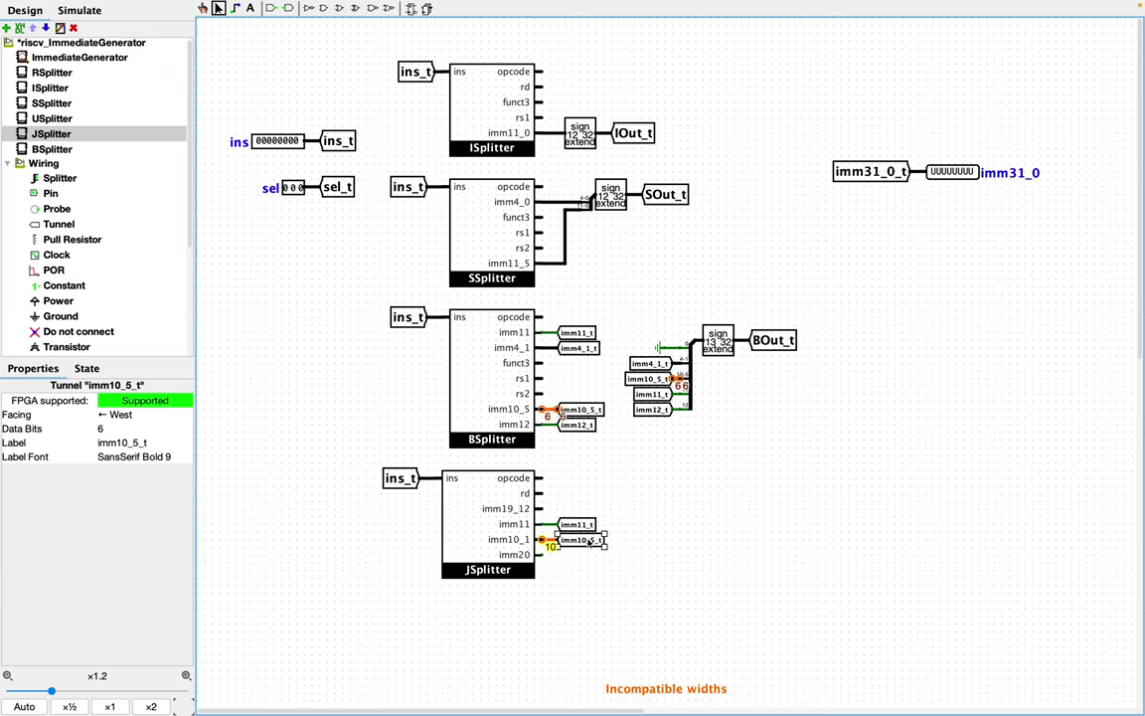
key("ctrl+d")
left_click(576, 509)
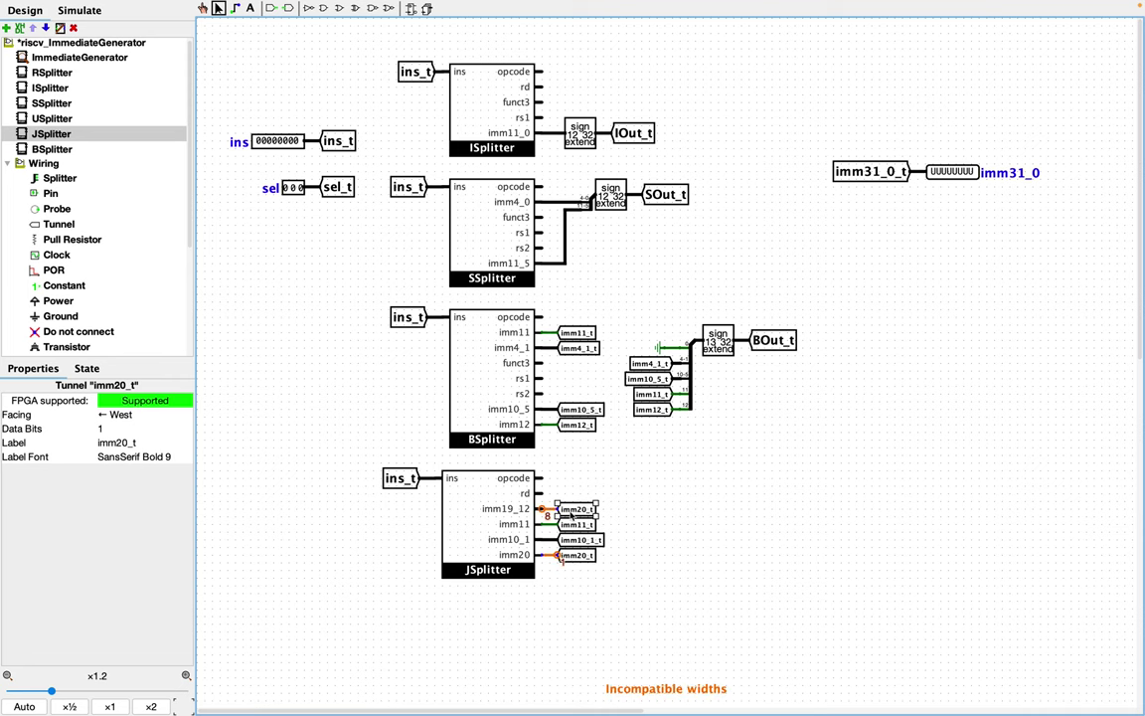
type("imm19_12_t")
key("Return")
Place a splitter to the right of JSplitter and turn it to face West
left_click(641, 537)
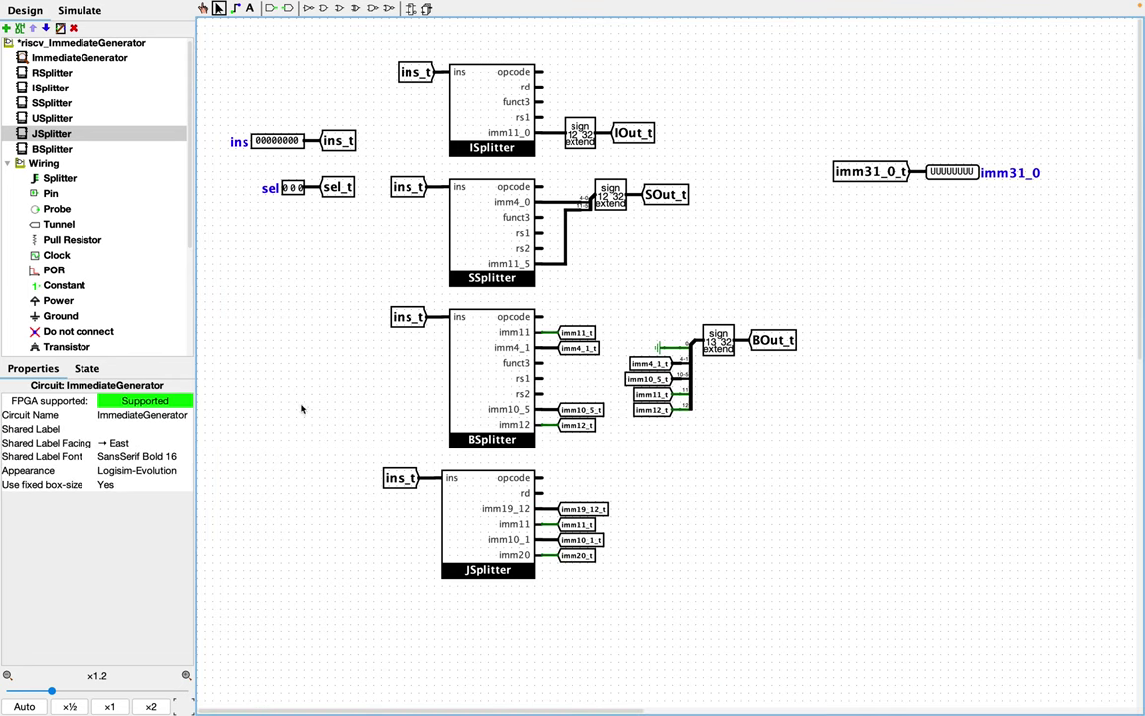
left_click(59, 178)
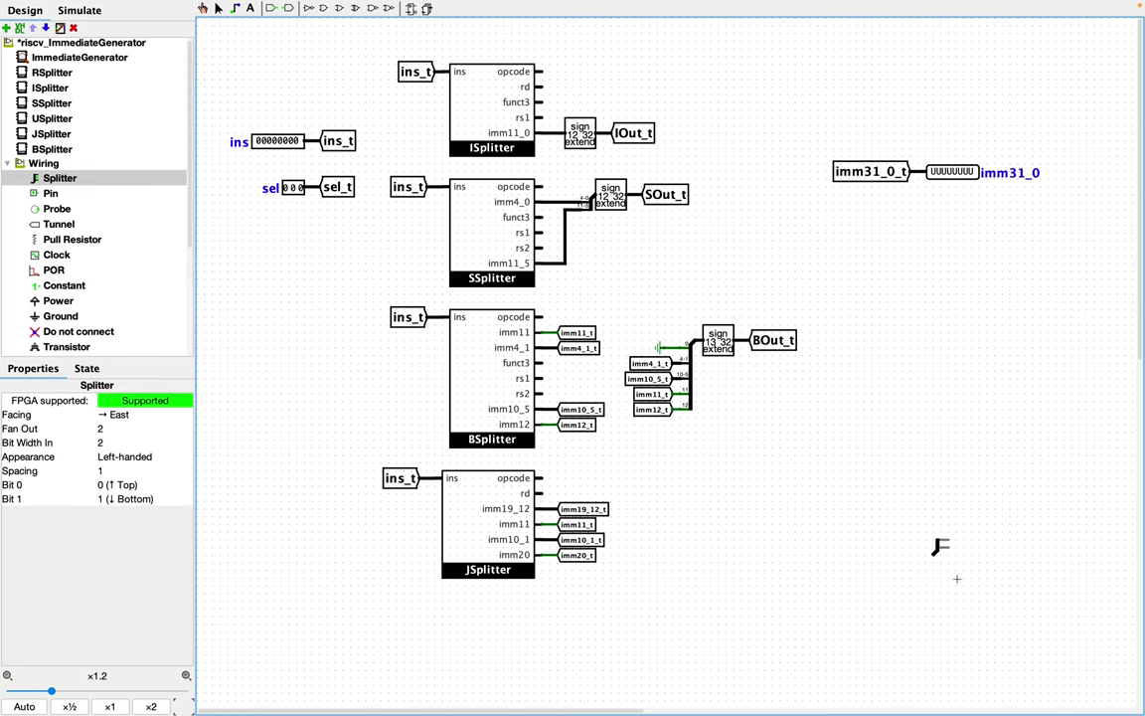
left_click(698, 509)
key("Left")
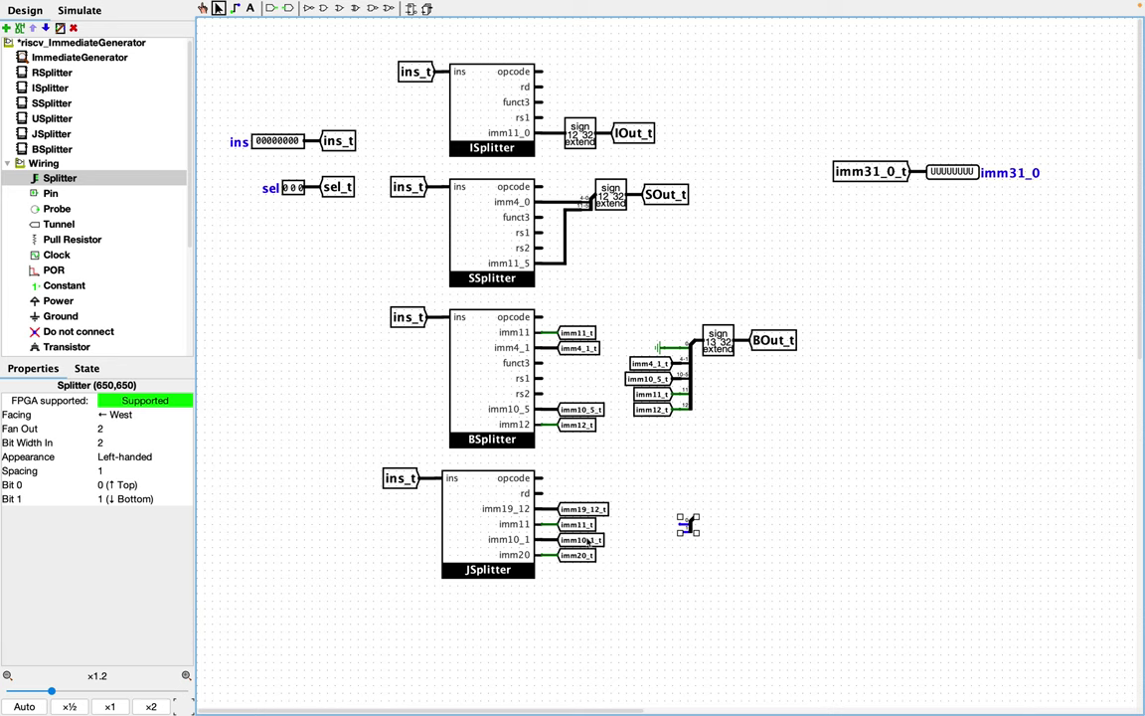
Set the splitter's fan out to 5 and input bit width to 21
left_click(121, 428)
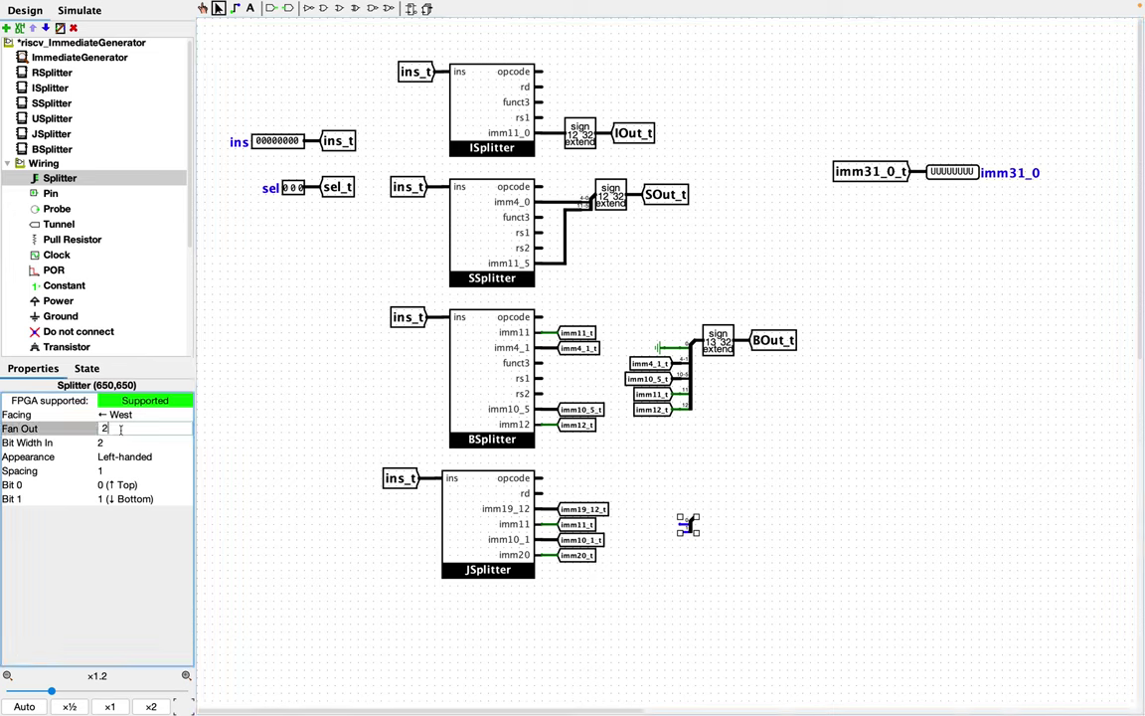
key("BackSpace")
type("5")
left_click(124, 442)
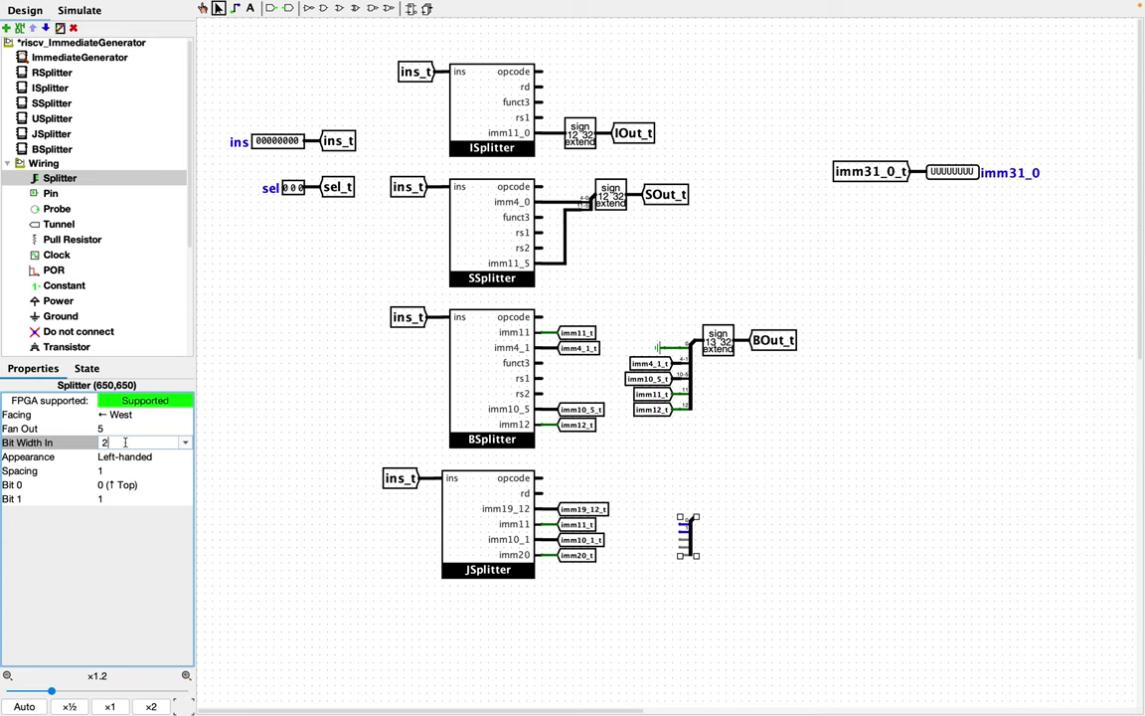
type("21")
key("Return")
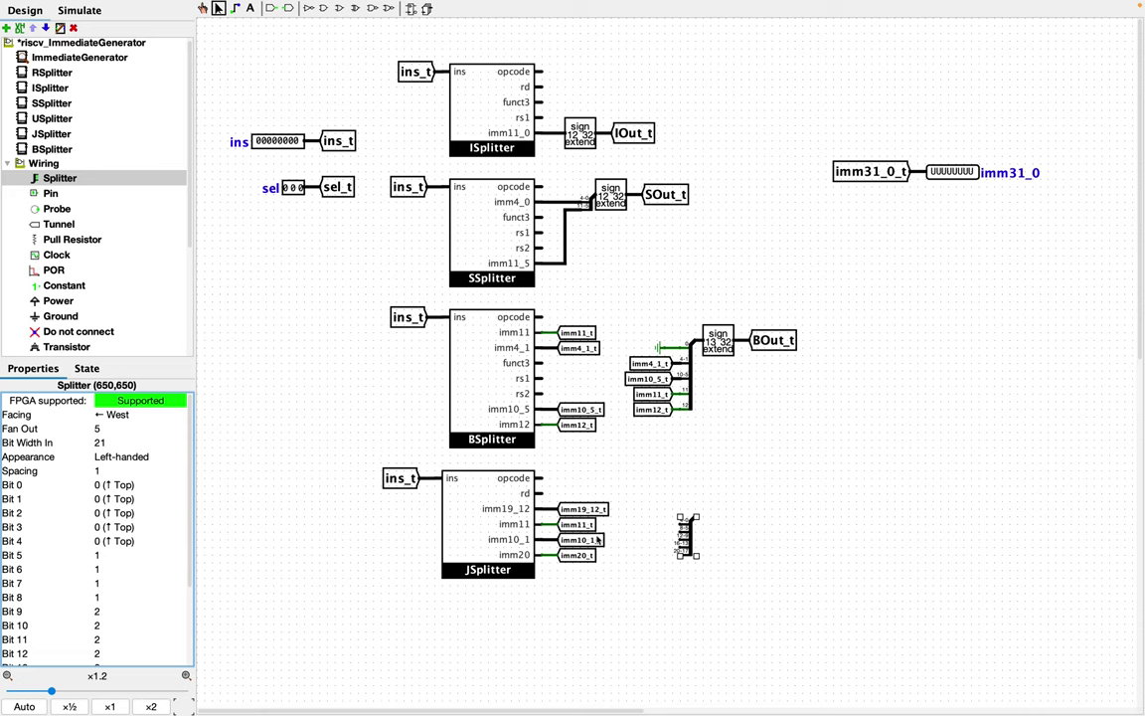
Route splitter bits 1–10 to output 1
left_click(106, 499)
left_click(105, 542)
left_click(102, 512)
left_click(102, 556)
left_click(106, 527)
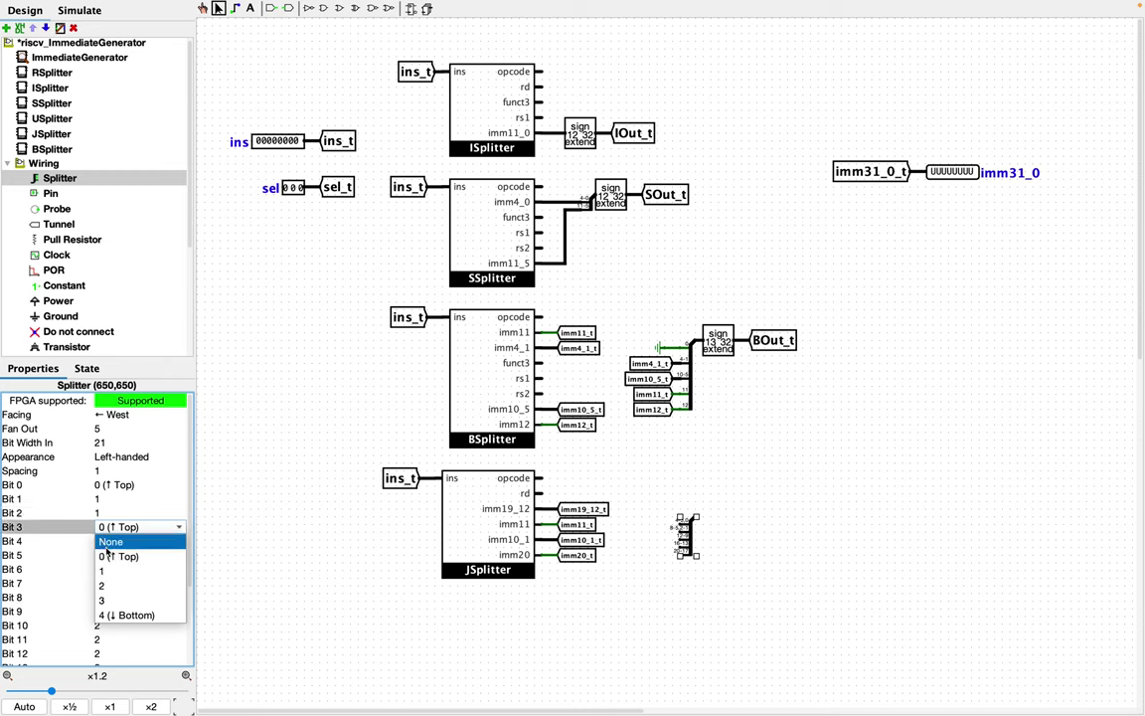
left_click(112, 571)
left_click(105, 540)
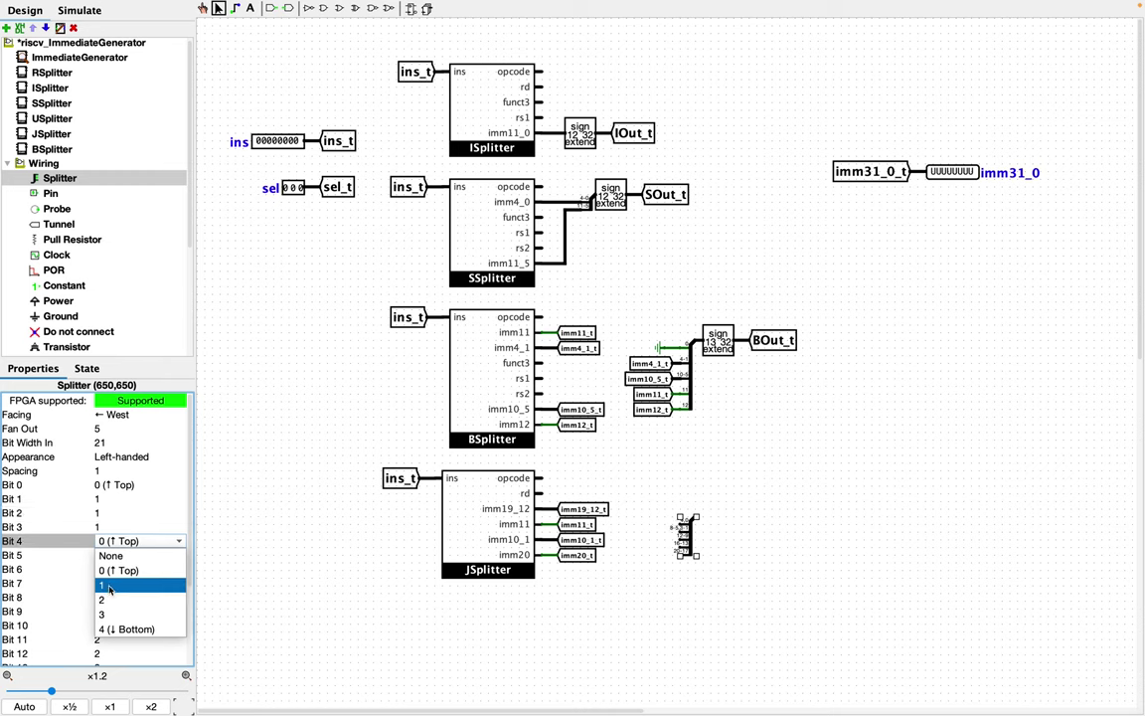
left_click(103, 586)
left_click(97, 554)
left_click(103, 599)
left_click(97, 611)
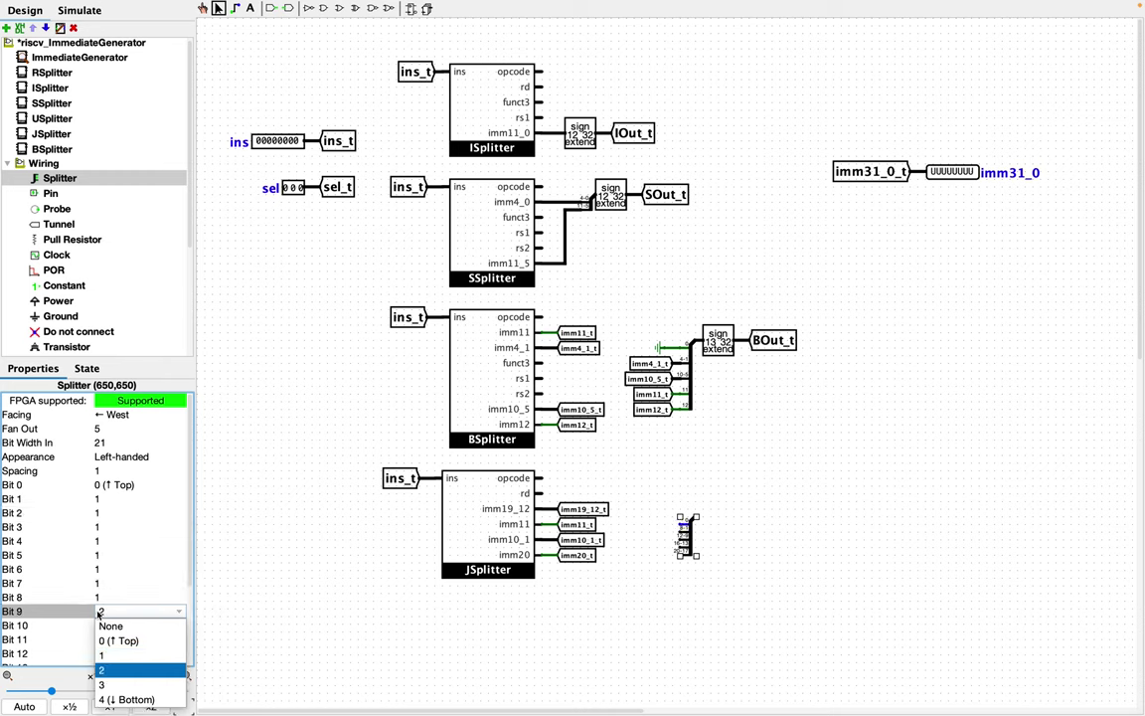
left_click(103, 654)
left_click(103, 628)
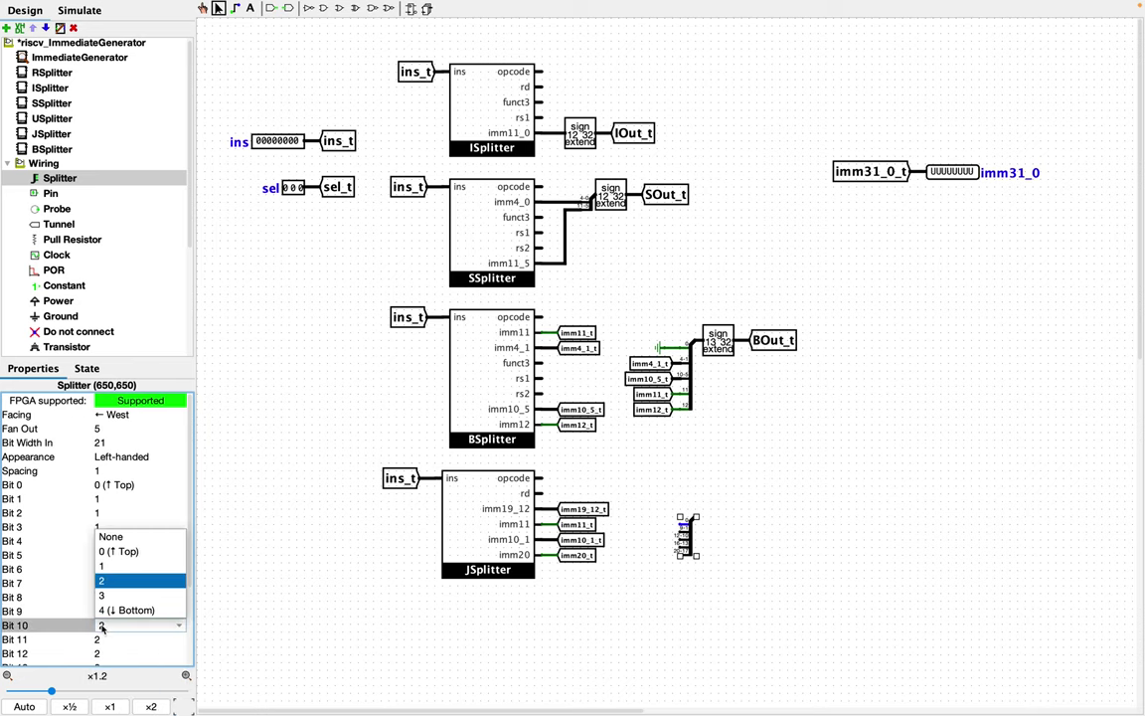
left_click(105, 564)
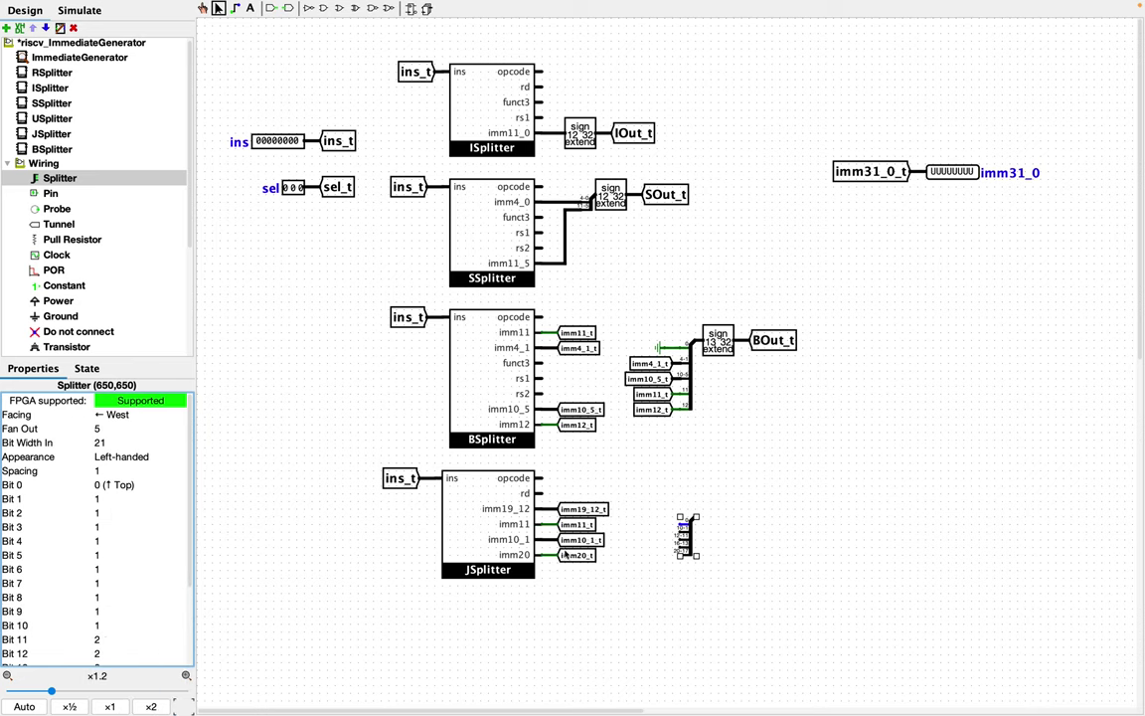
Route splitter bits 12–19 to output 3
scroll(508, 498, "down", 1)
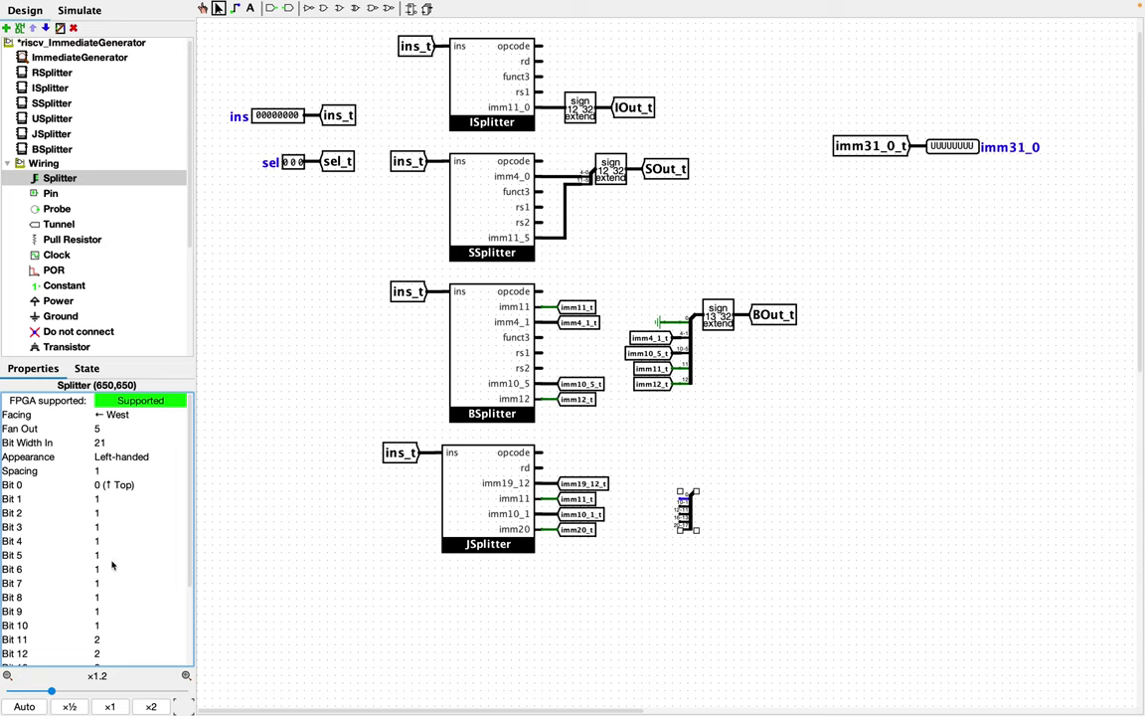
scroll(105, 592, "down", 3)
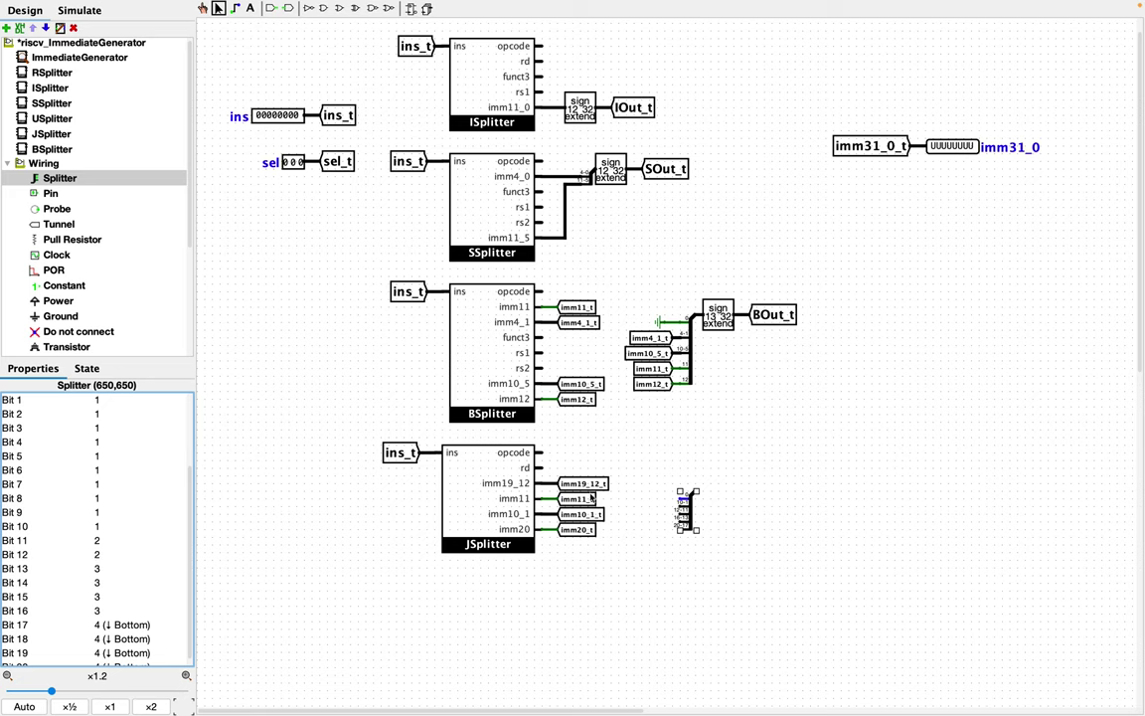
left_click(100, 555)
key("Down")
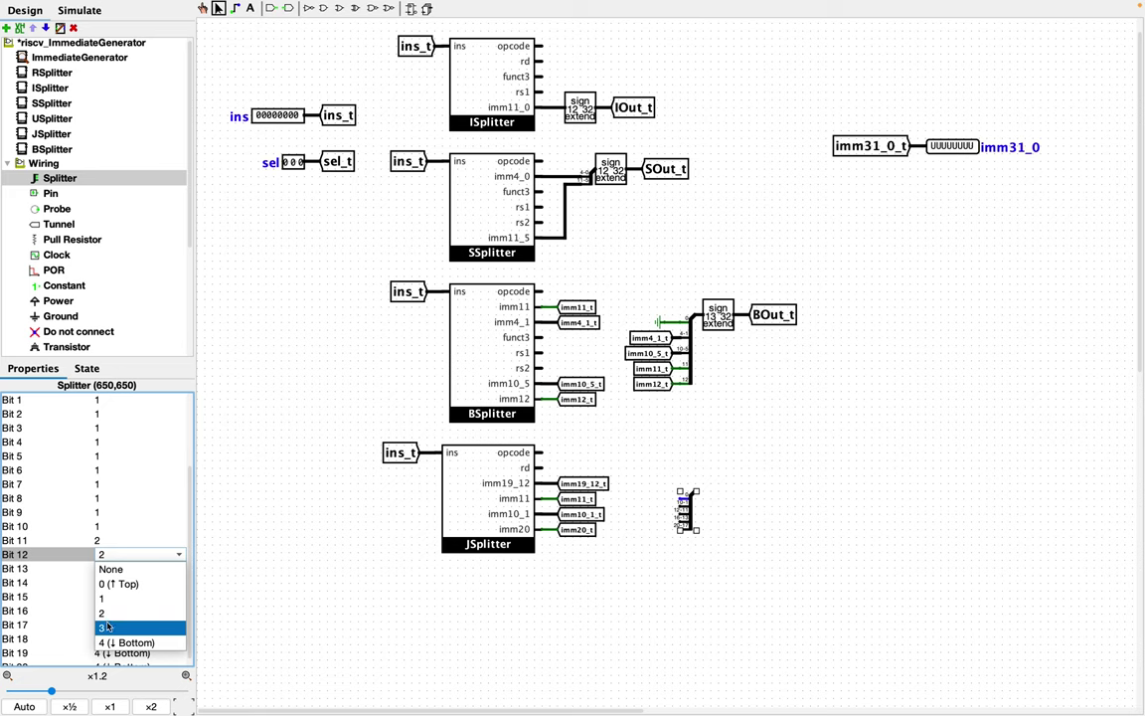
key("Return")
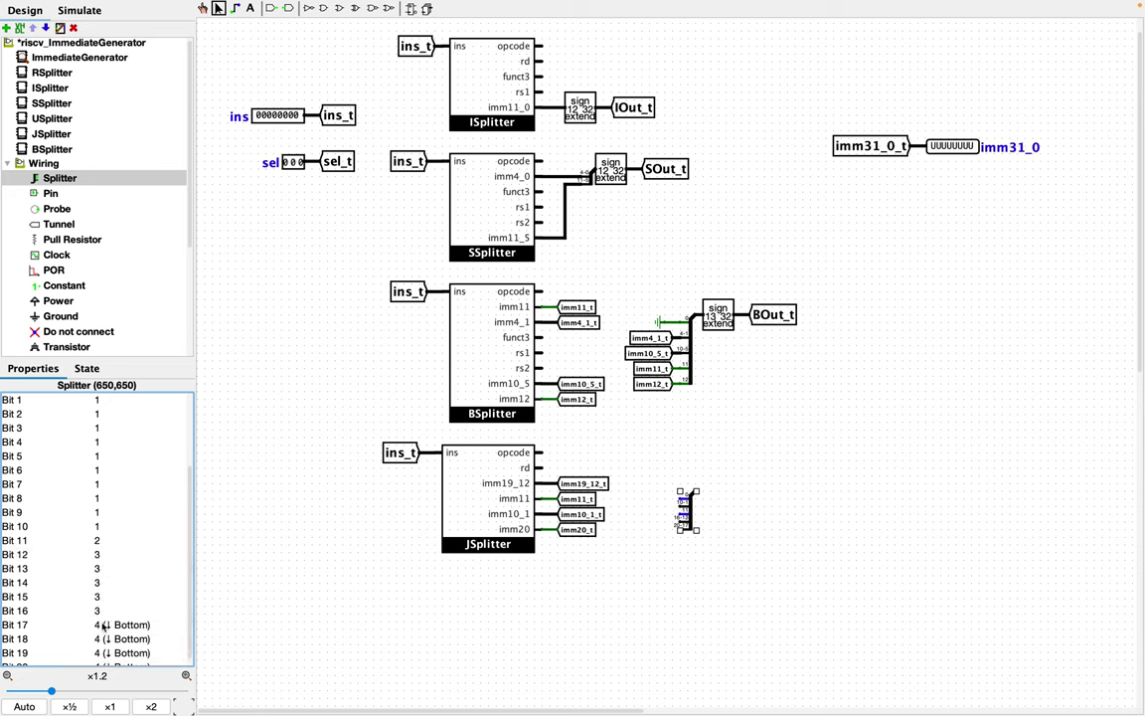
left_click(104, 626)
key("Up")
key("Return")
left_click(103, 639)
key("Up")
key("Return")
scroll(111, 638, "down", 1)
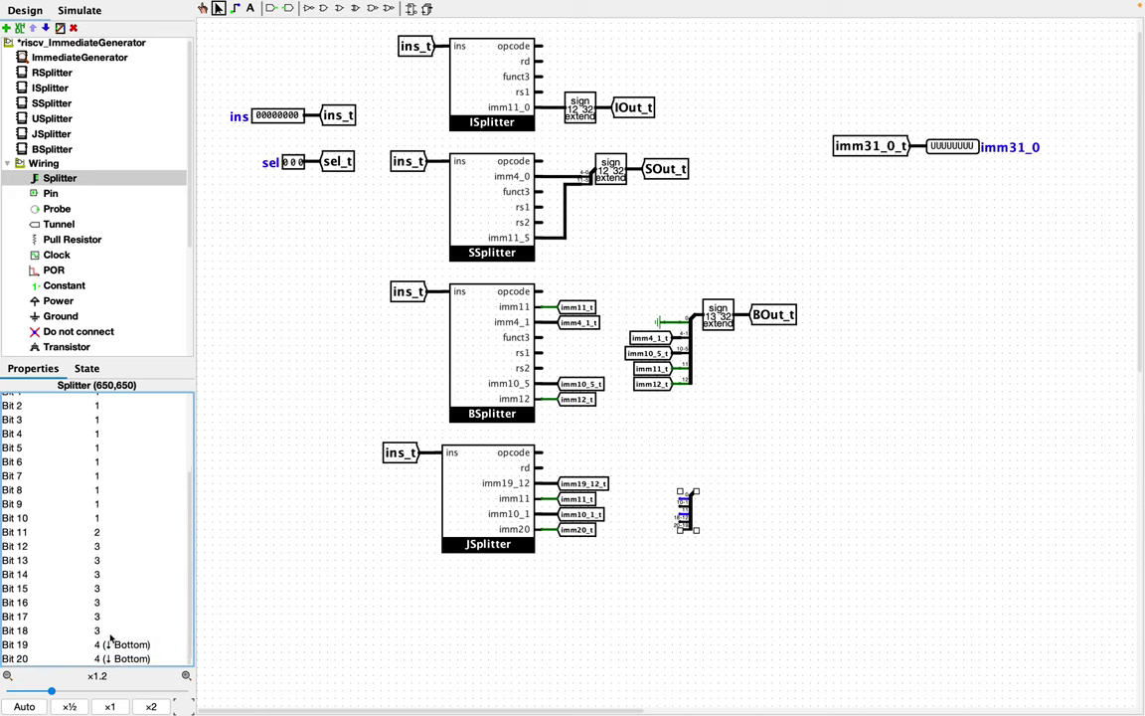
left_click(110, 644)
key("Up")
key("Return")
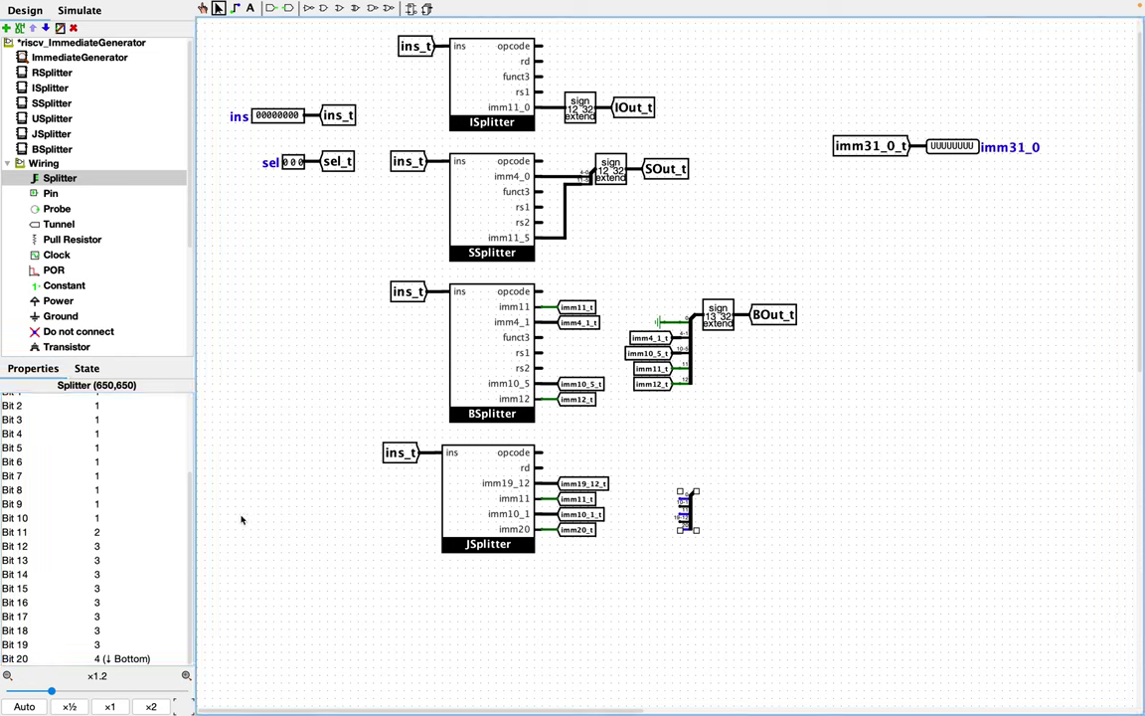
Set the 21-bit splitter's spacing to 2 and move it up and to the right
scroll(57, 449, "up", 4)
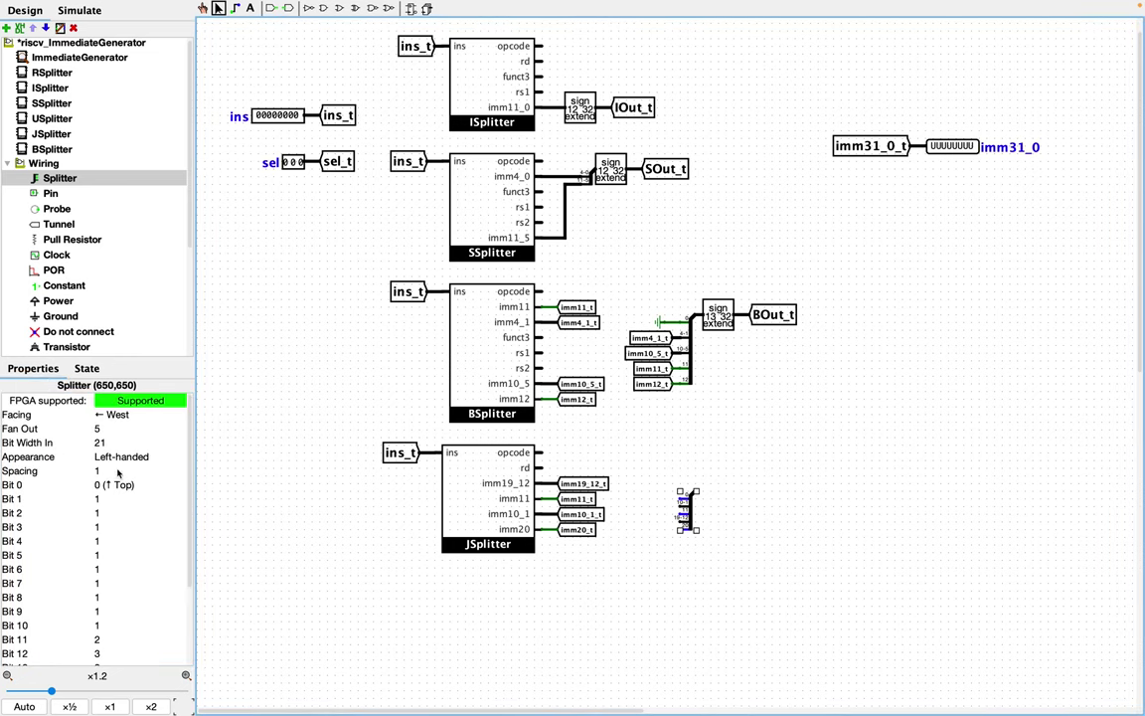
left_click(117, 471)
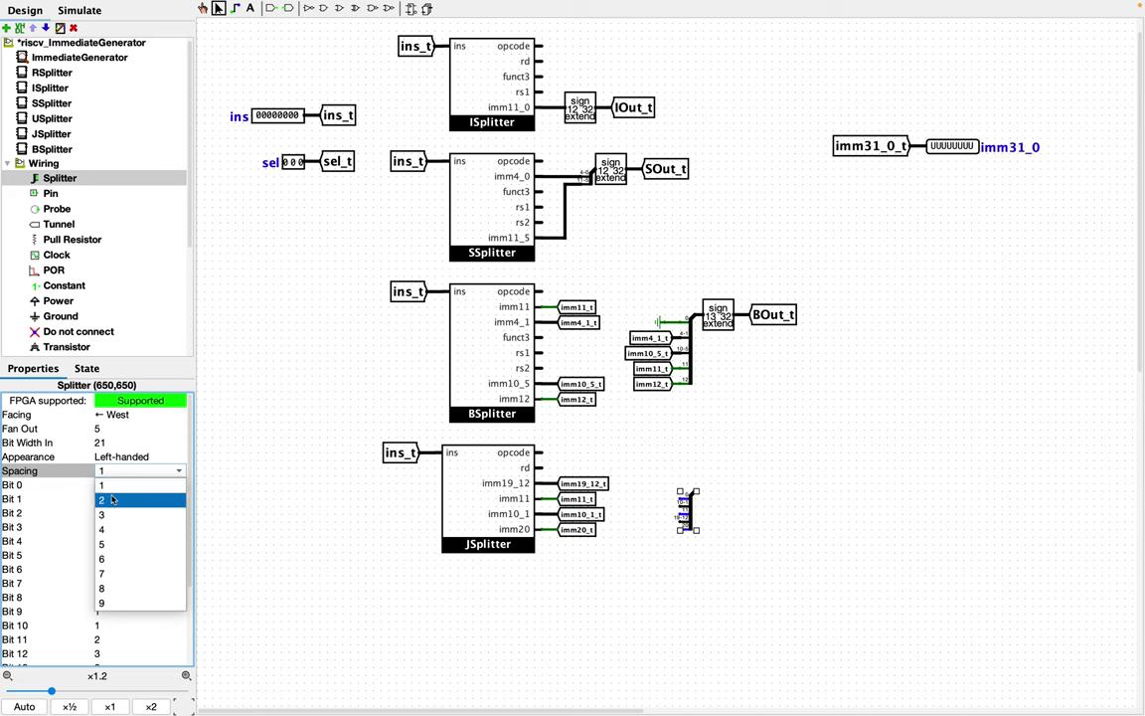
left_click(114, 499)
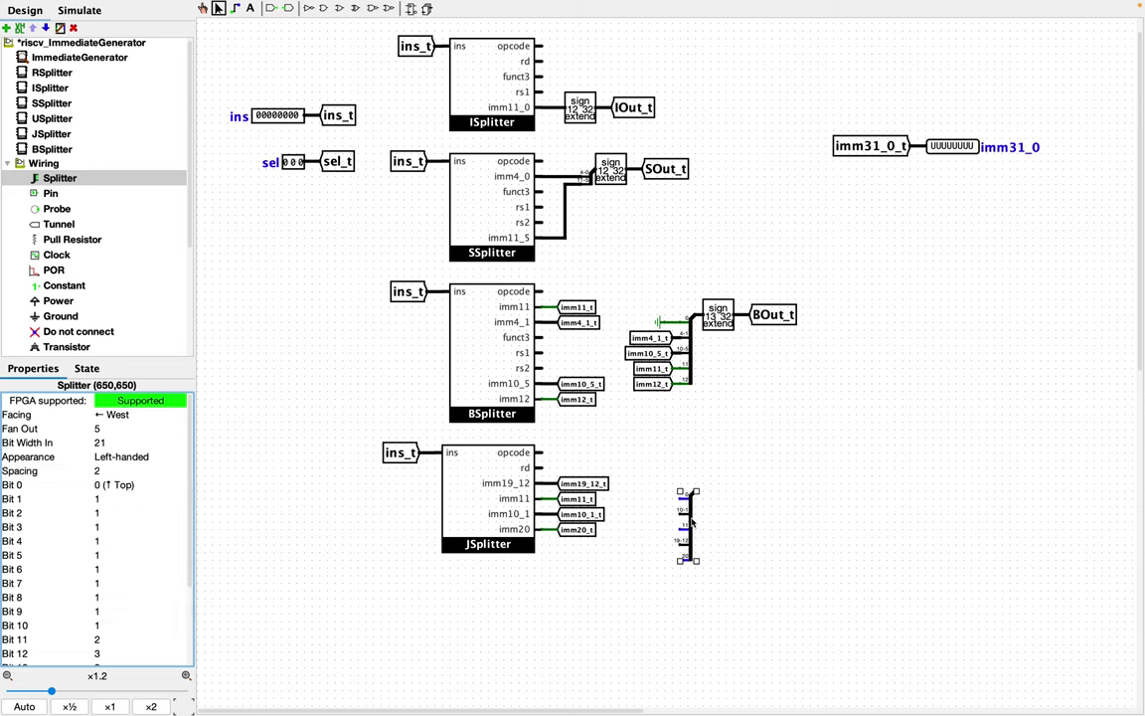
left_click_drag(692, 522, 714, 500)
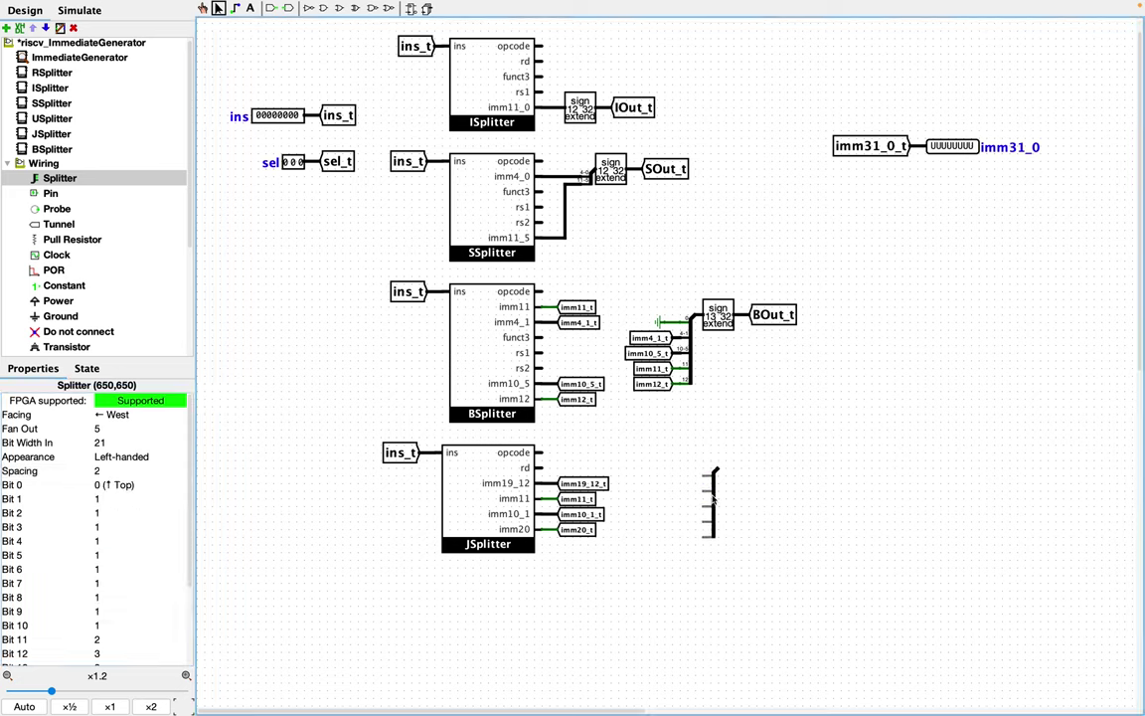
Move the small ground component next to the splitter's bit 0 output
left_click(650, 568)
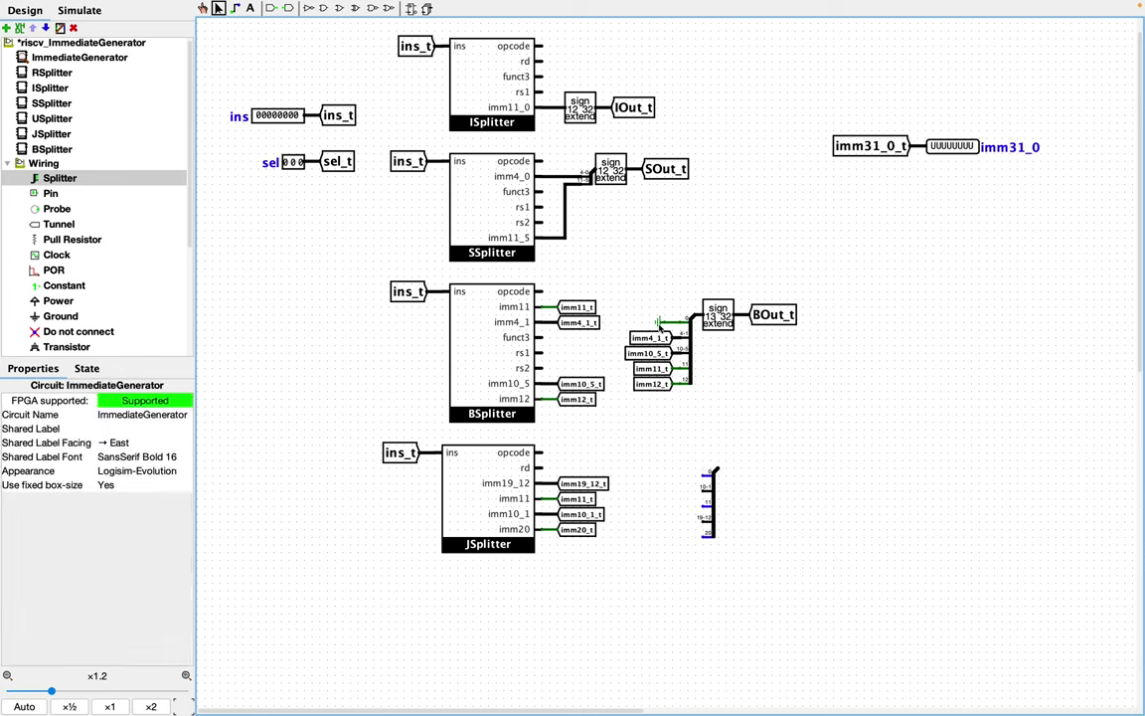
left_click(659, 325)
left_click_drag(659, 325, 669, 333)
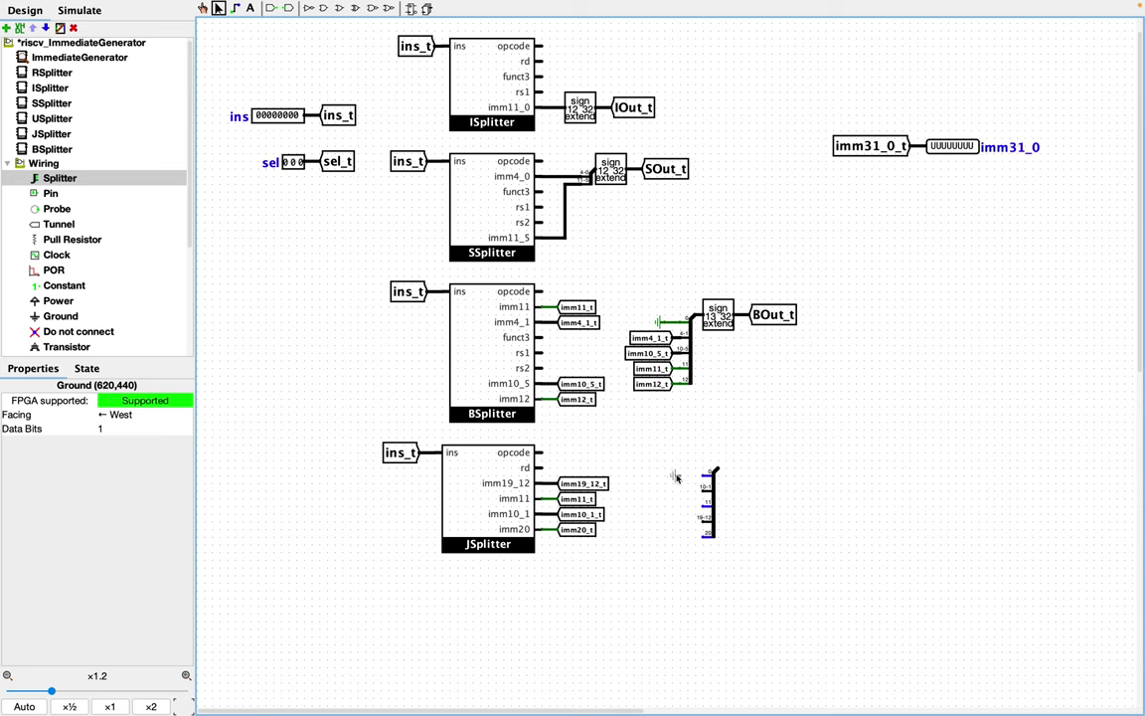
Add a ground and attach imm10_1_t and imm11_t tunnel copies to the 10-1 and 11 ends
left_click(682, 477)
left_click(685, 509)
key("ctrl+v")
left_click(683, 494)
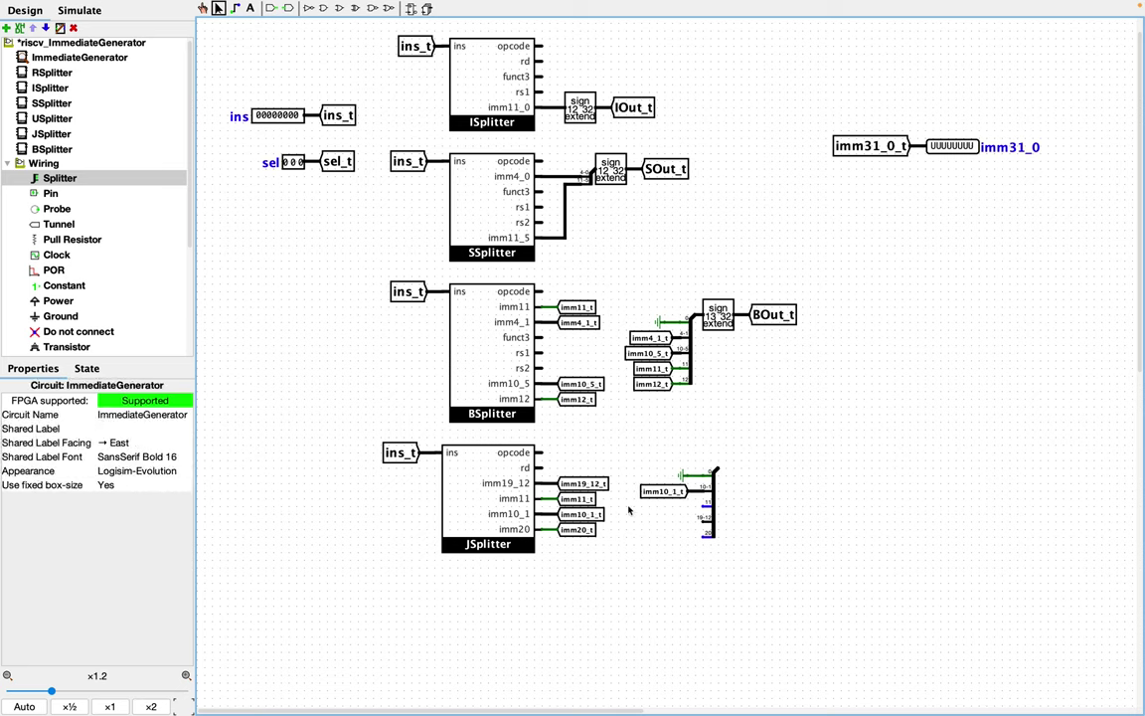
left_click(577, 498)
key("ctrl+c")
key("ctrl+v")
left_click(685, 507)
left_click(583, 483)
Attach imm19_12_t and imm20_t tunnel copies to the 19-12 and bit 20 ends
key("ctrl+c")
key("ctrl+v")
left_click(685, 522)
left_click(582, 530)
key("ctrl+c")
key("ctrl+v")
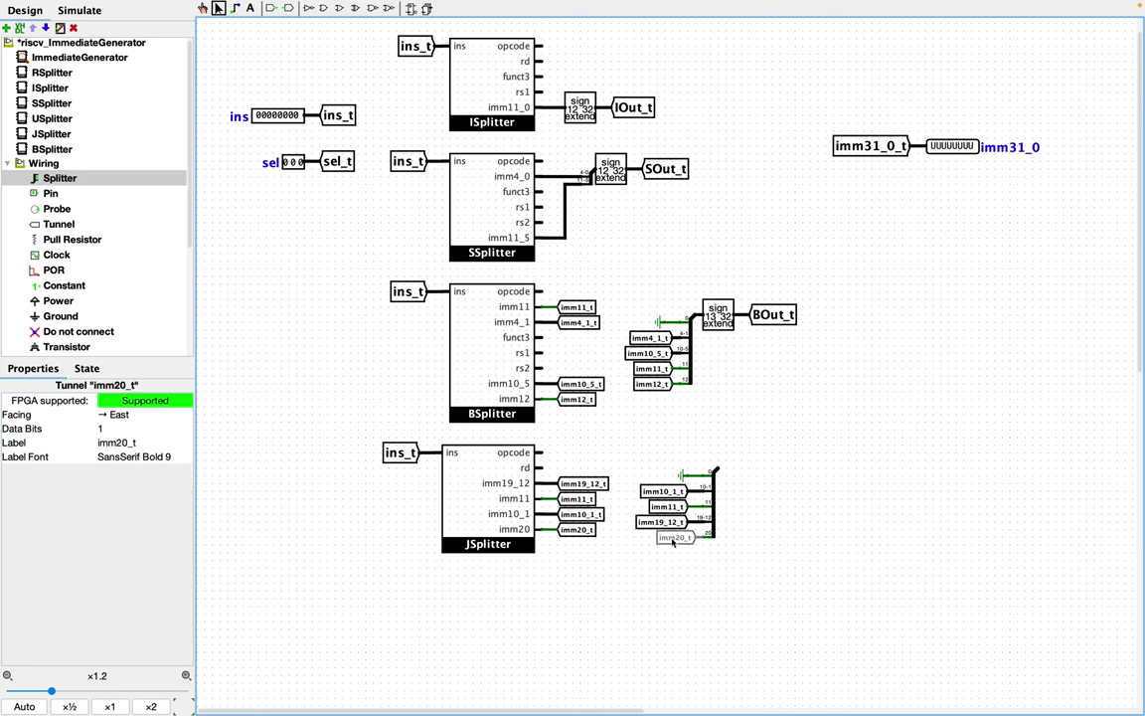
left_click(685, 537)
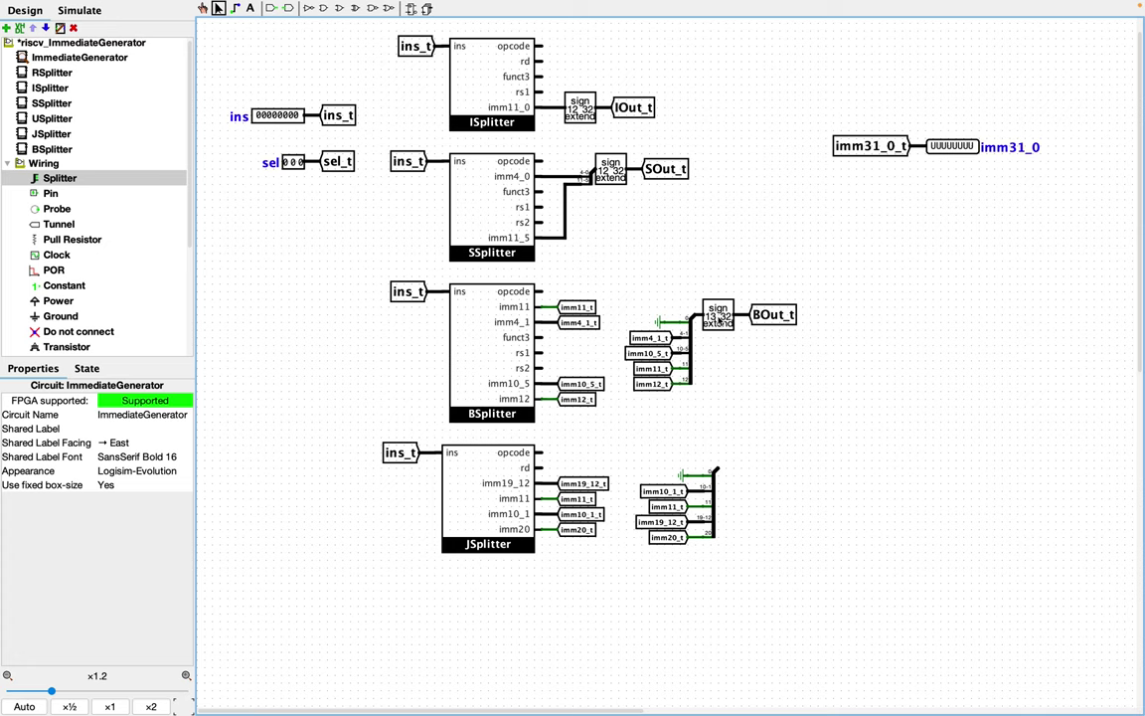
Copy the BOut sign extender beside the J splitter and set its input width to 21
left_click(717, 315)
key("ctrl+c")
key("ctrl+v")
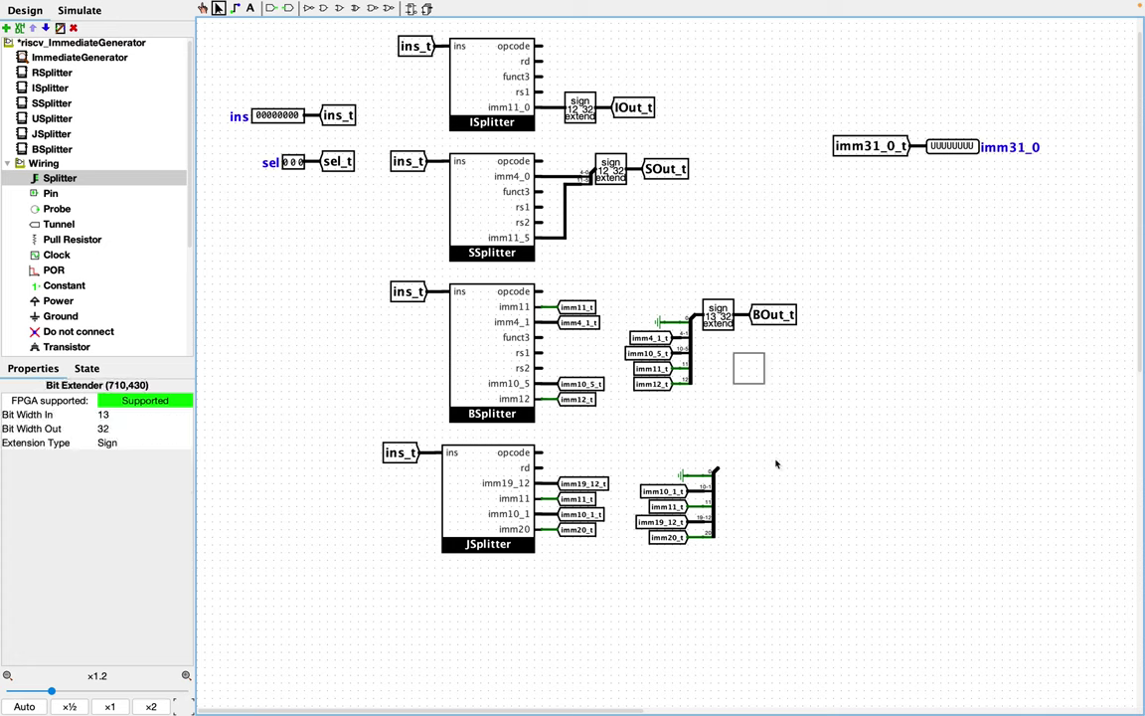
left_click(741, 471)
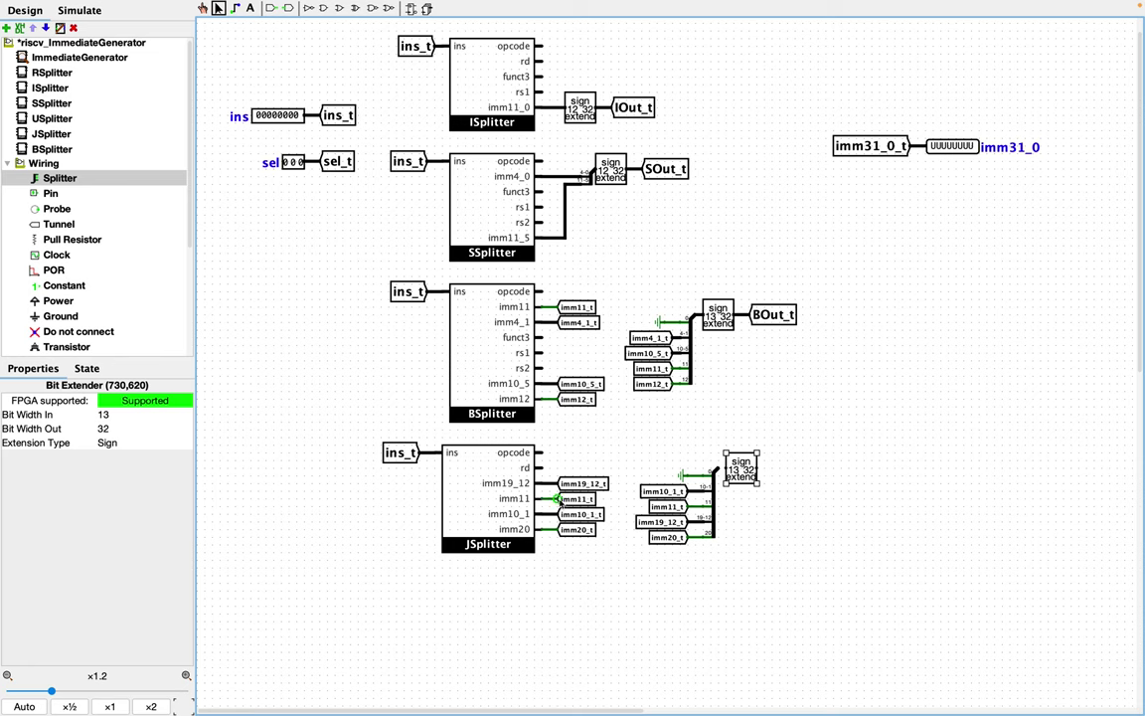
left_click(120, 415)
type("1")
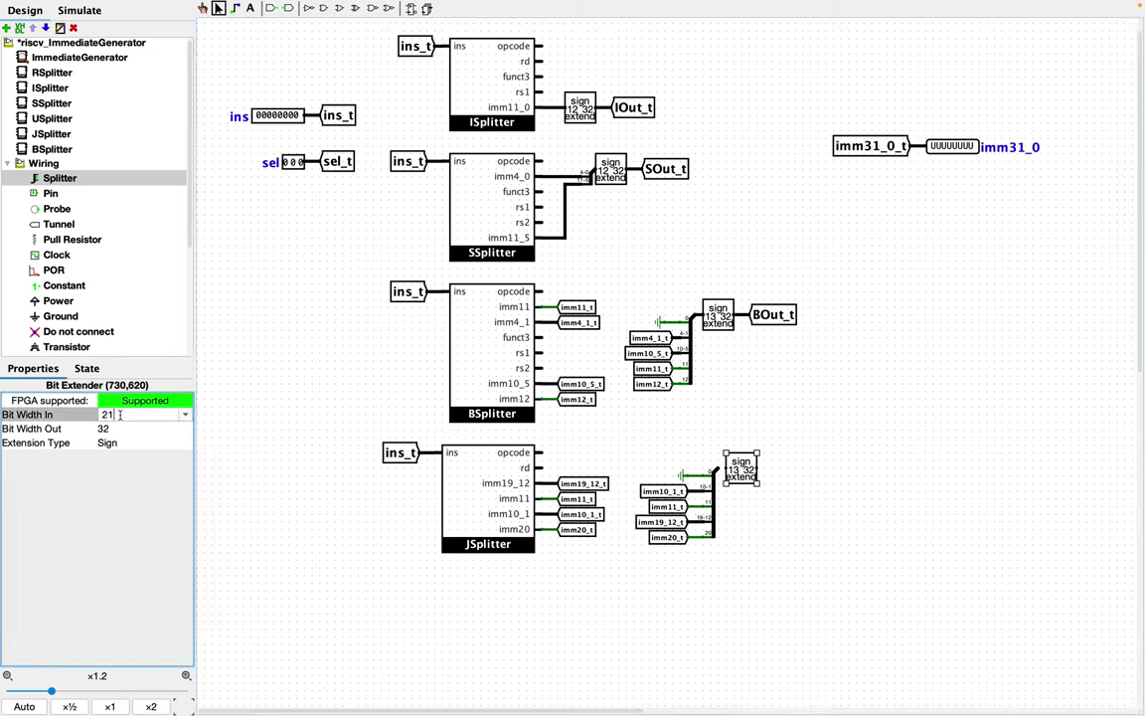
key("Return")
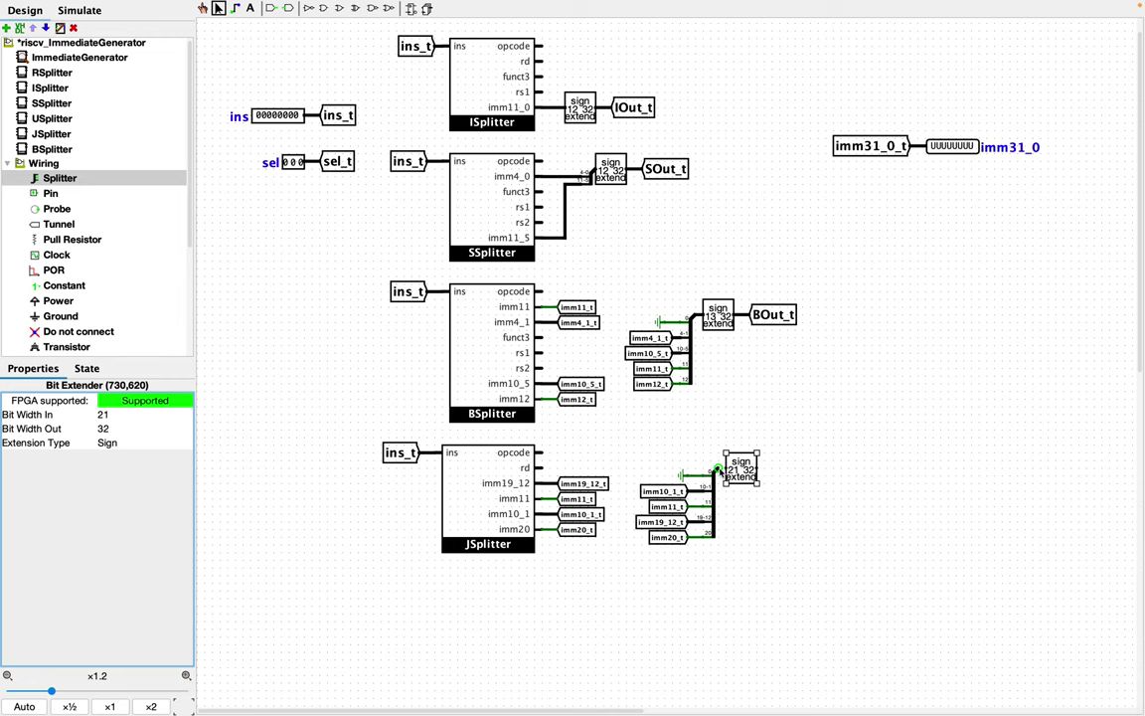
Place a tunnel at the extender's output and label it JOut_t
key("ctrl+v")
left_click_drag(774, 314, 794, 467)
double_click(794, 467)
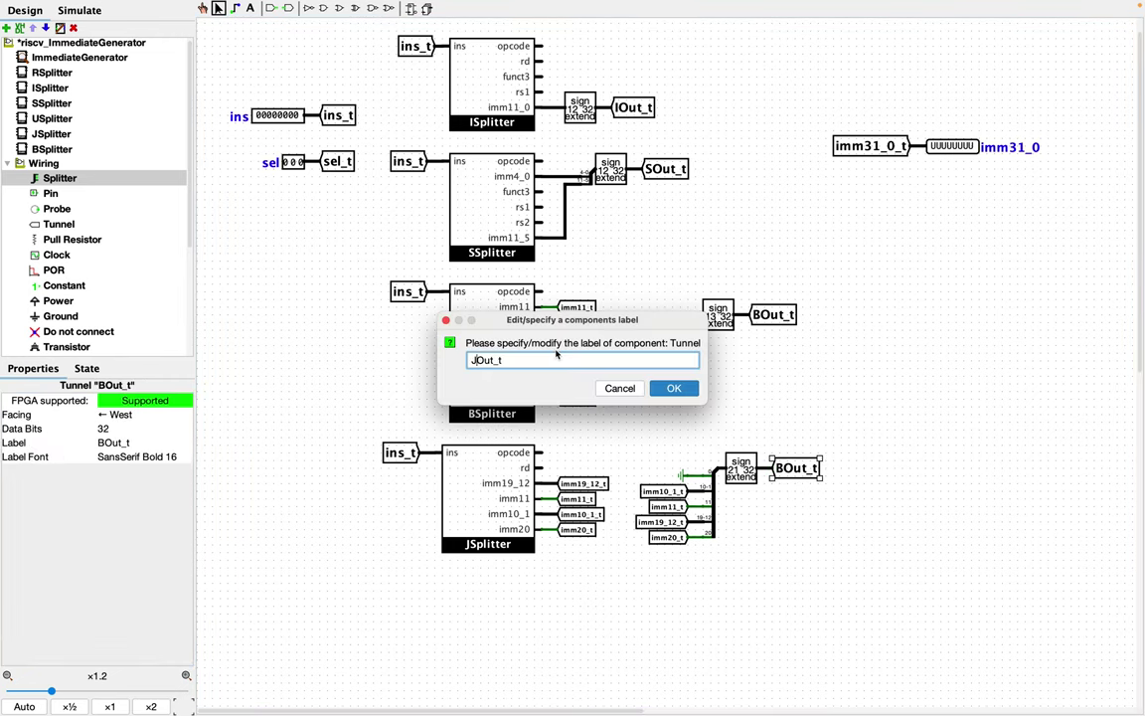
type("JOut_t")
key("Return")
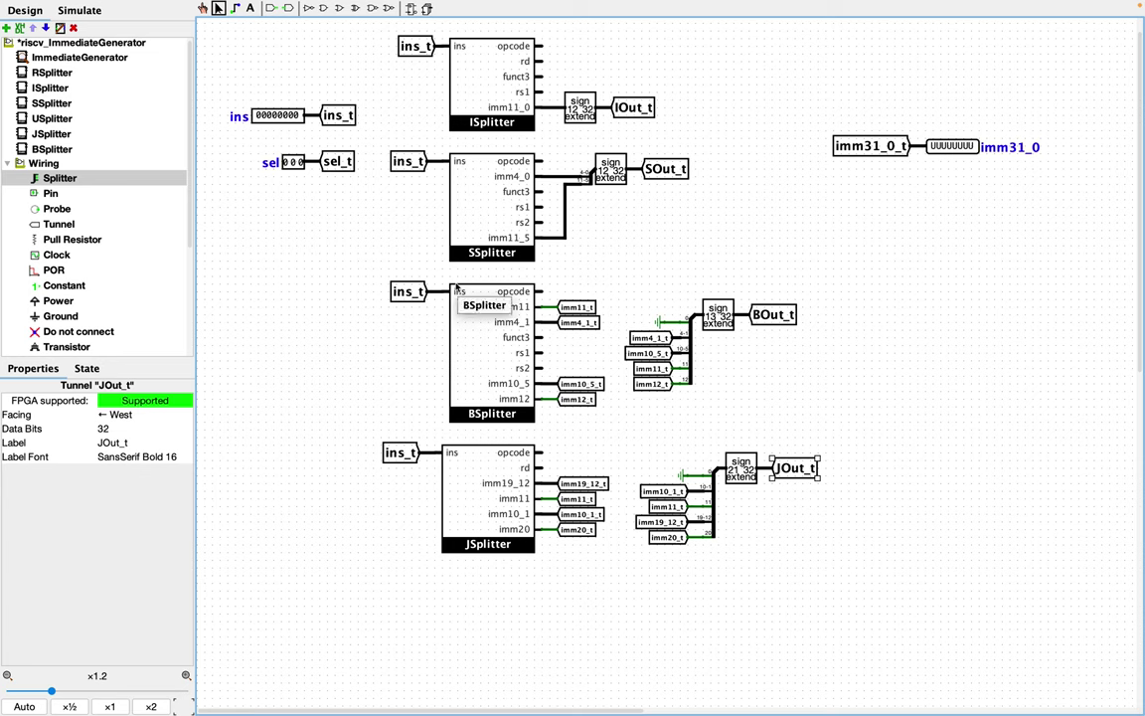
left_click(51, 118)
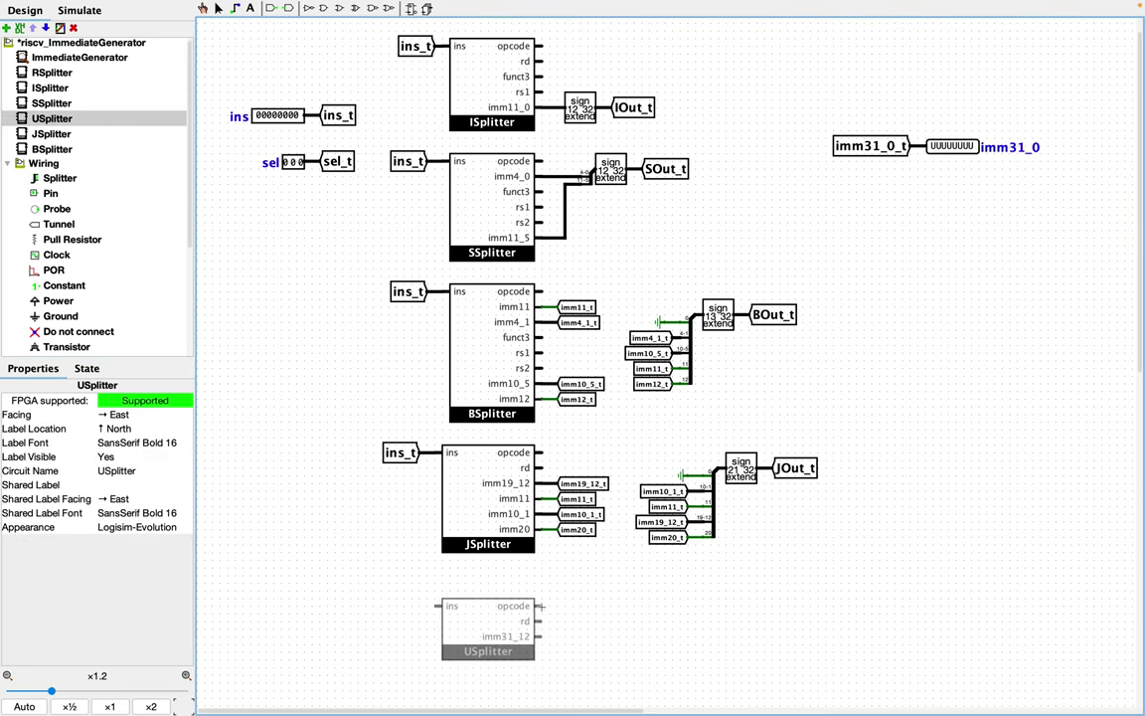
Place a USplitter below JSplitter and connect an ins_t tunnel copy to its ins input
left_click(542, 597)
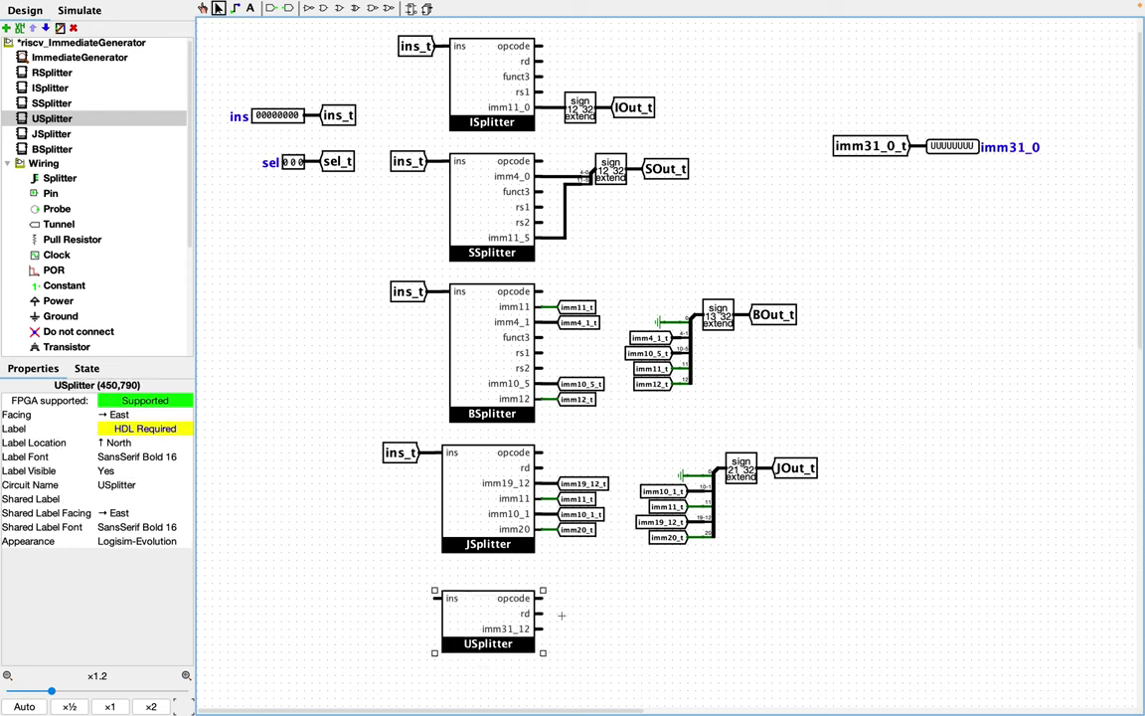
left_click(562, 619)
left_click(395, 450)
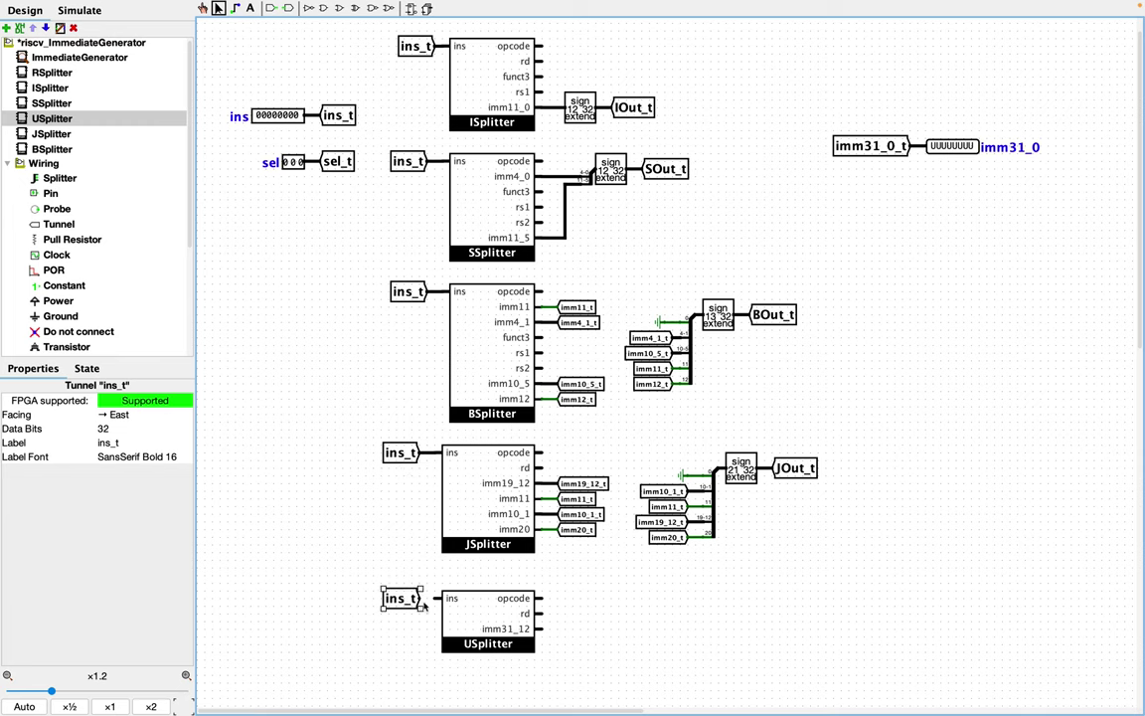
left_click(402, 606)
left_click(423, 623)
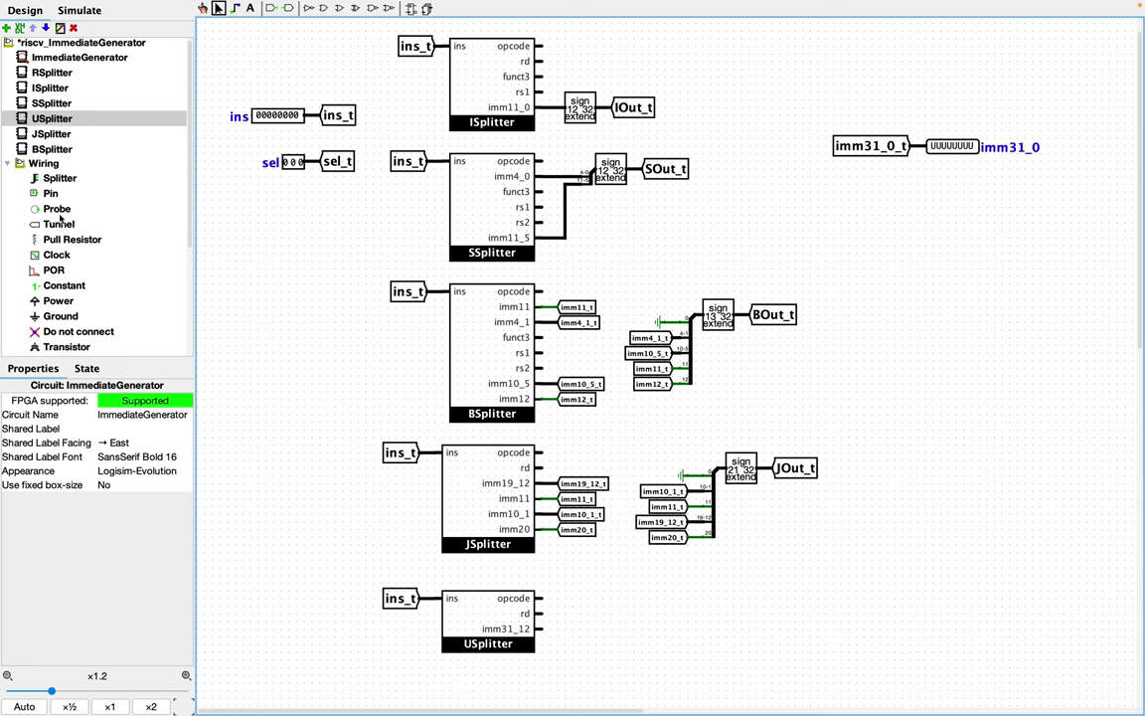
Place a splitter right of USplitter with a 32-bit input width
left_click(61, 179)
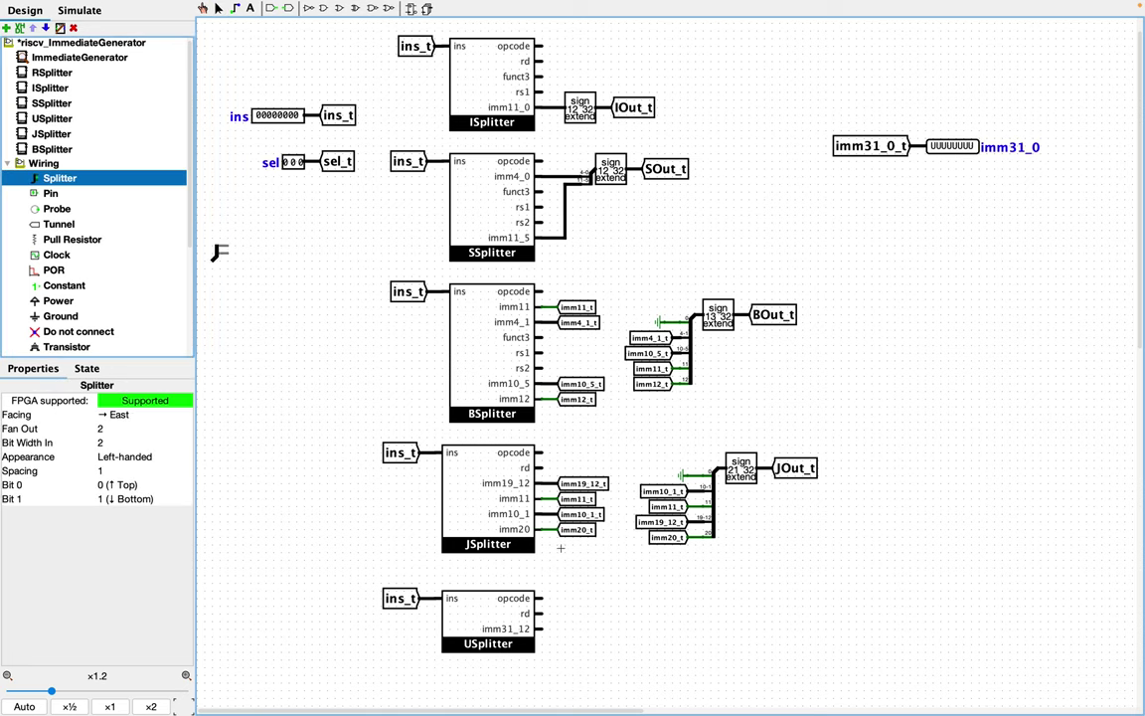
left_click(622, 614)
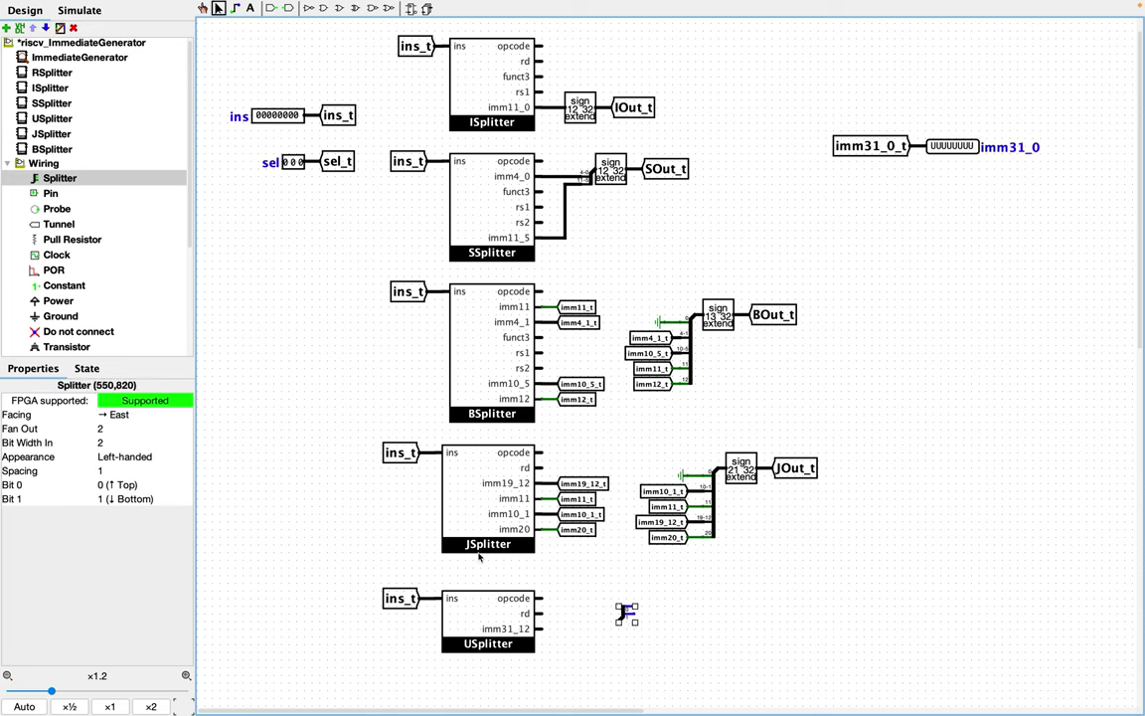
left_click(120, 443)
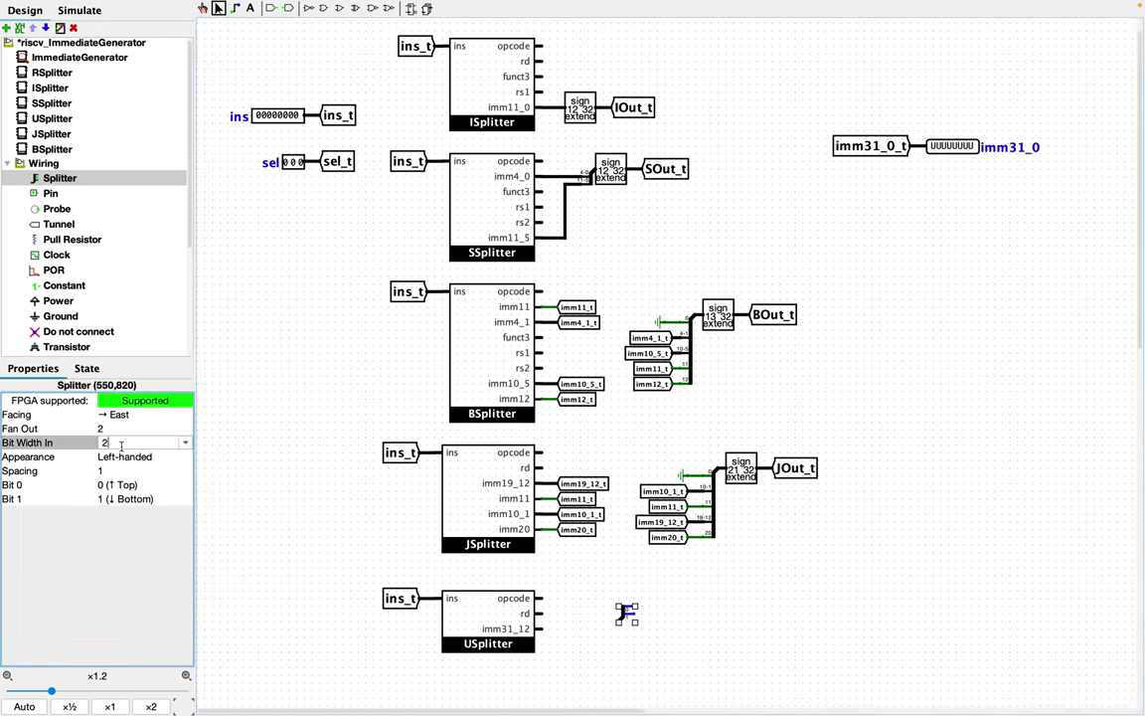
type("32")
key("Return")
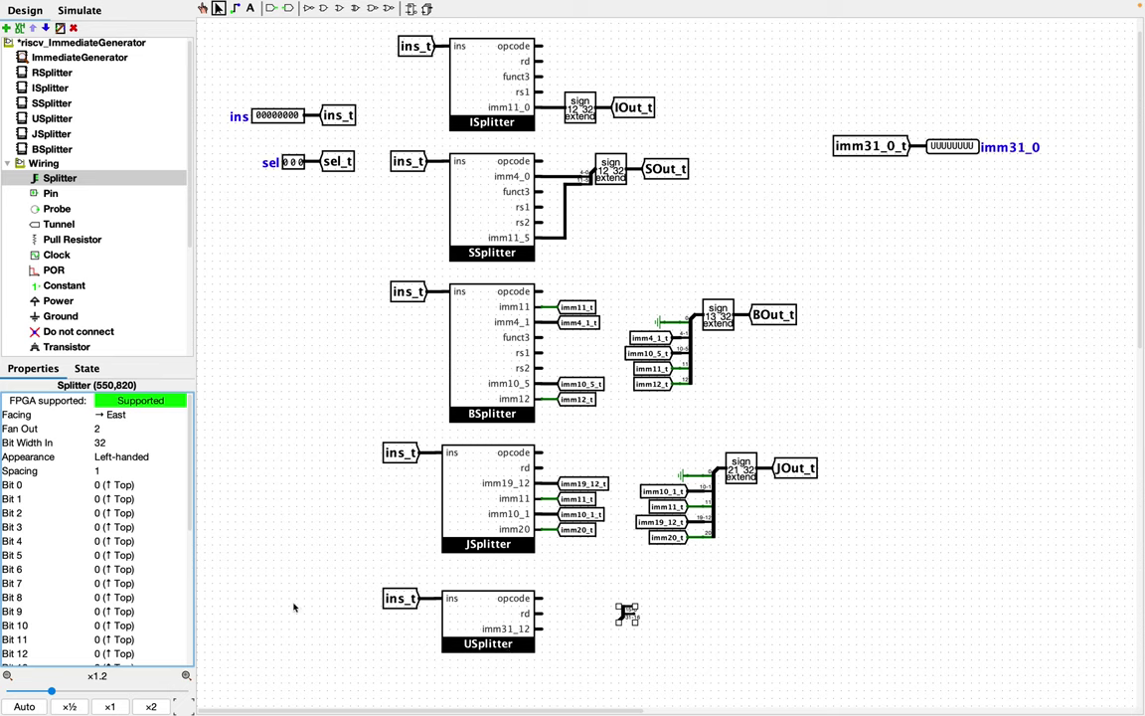
scroll(94, 530, "down", 5)
scroll(99, 521, "up", 5)
scroll(110, 512, "down", 1)
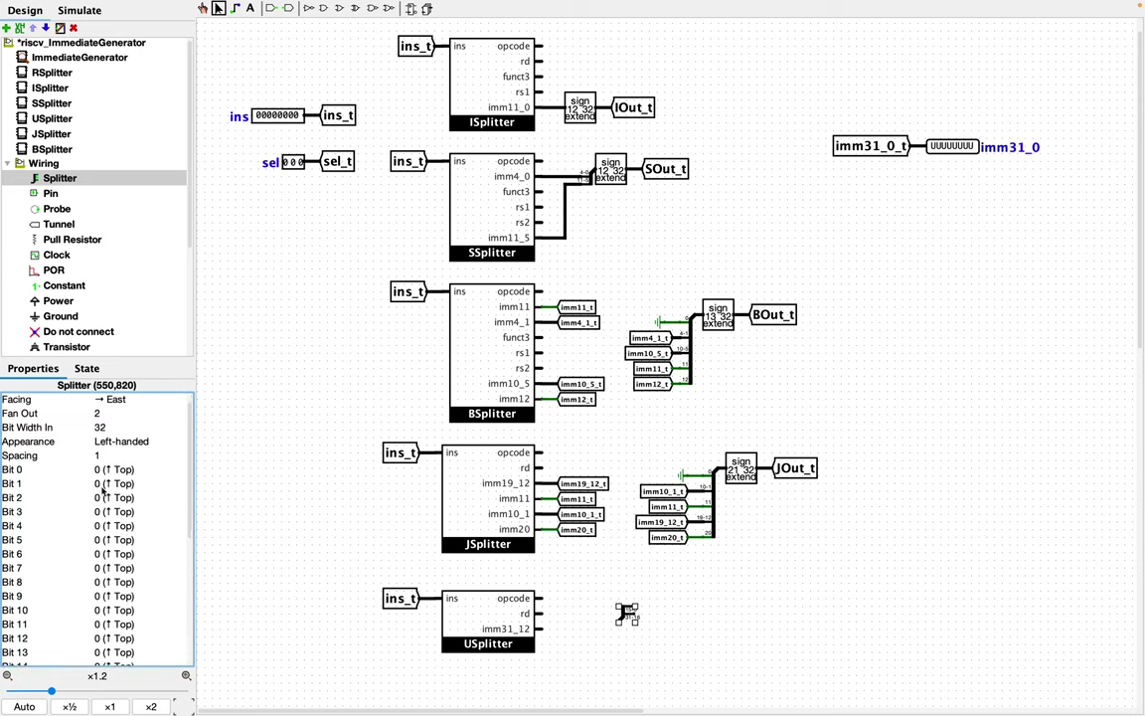
scroll(102, 478, "down", 1)
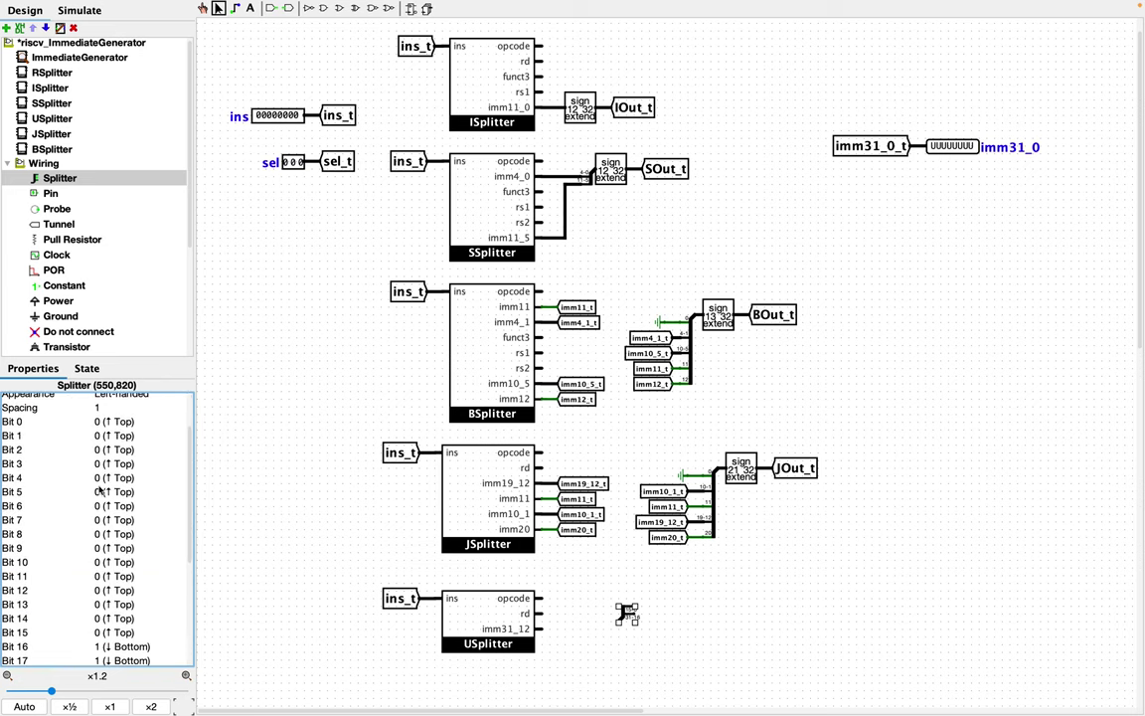
scroll(109, 580, "down", 1)
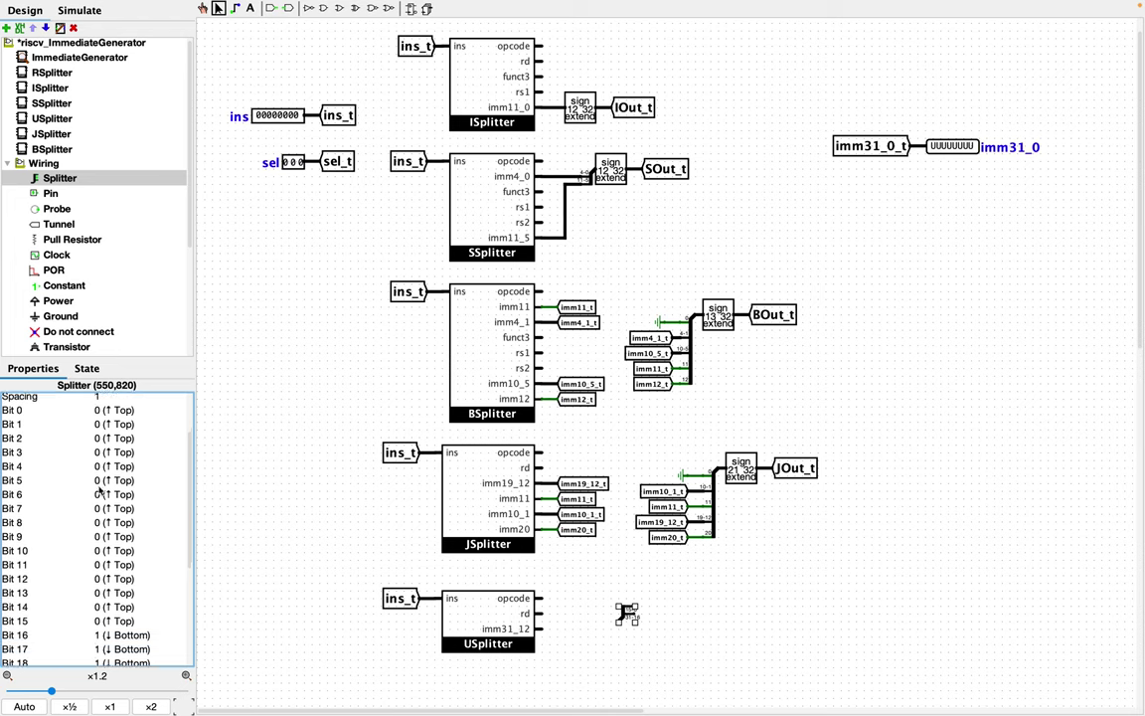
Send bits 12–15 to the bottom end and make the splitter face West
left_click(101, 579)
left_click(102, 599)
left_click(102, 592)
left_click(108, 636)
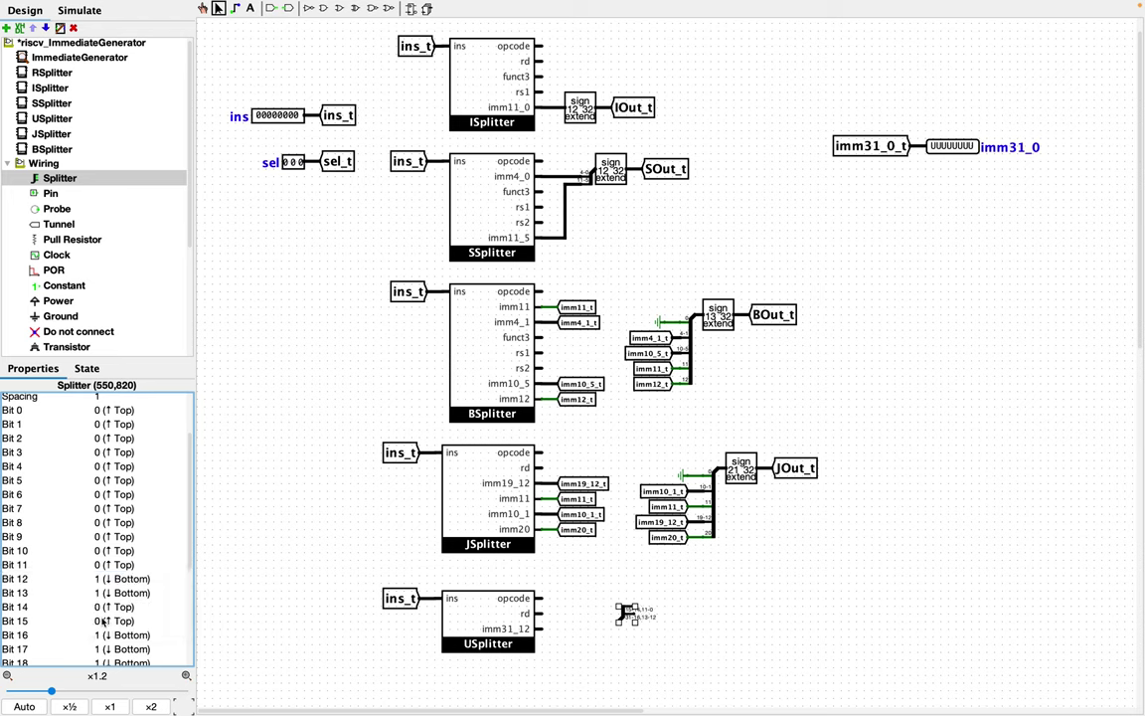
left_click(107, 606)
left_click(110, 651)
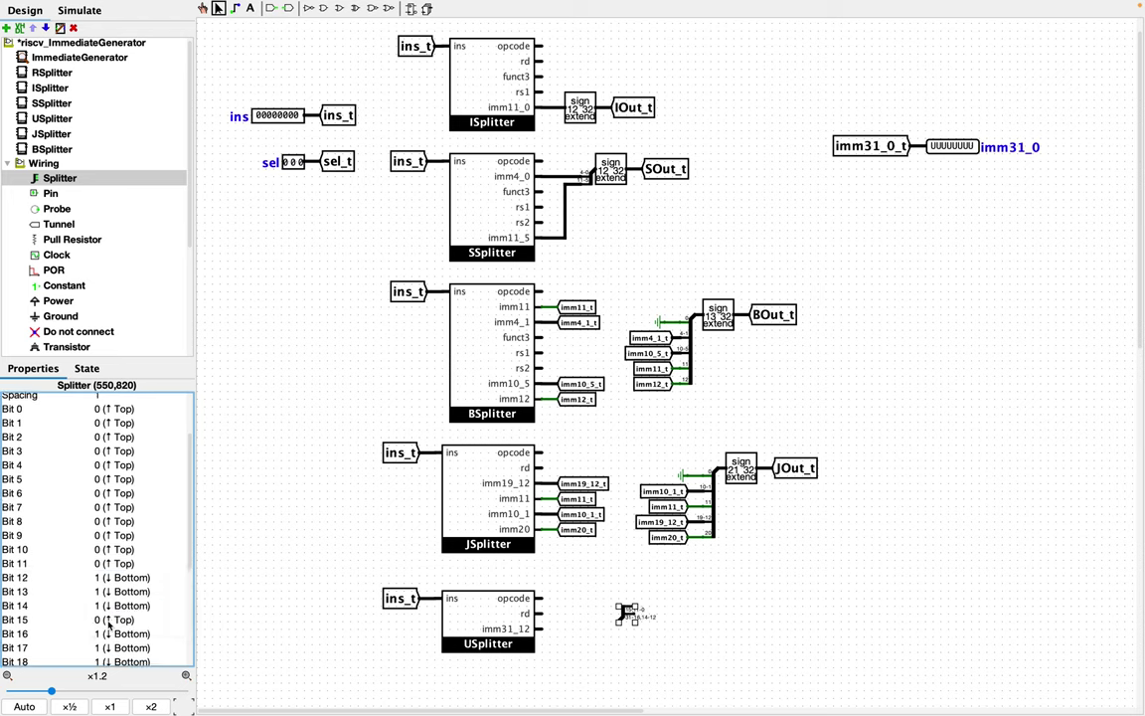
left_click(109, 621)
left_click(109, 663)
scroll(120, 577, "down", 5)
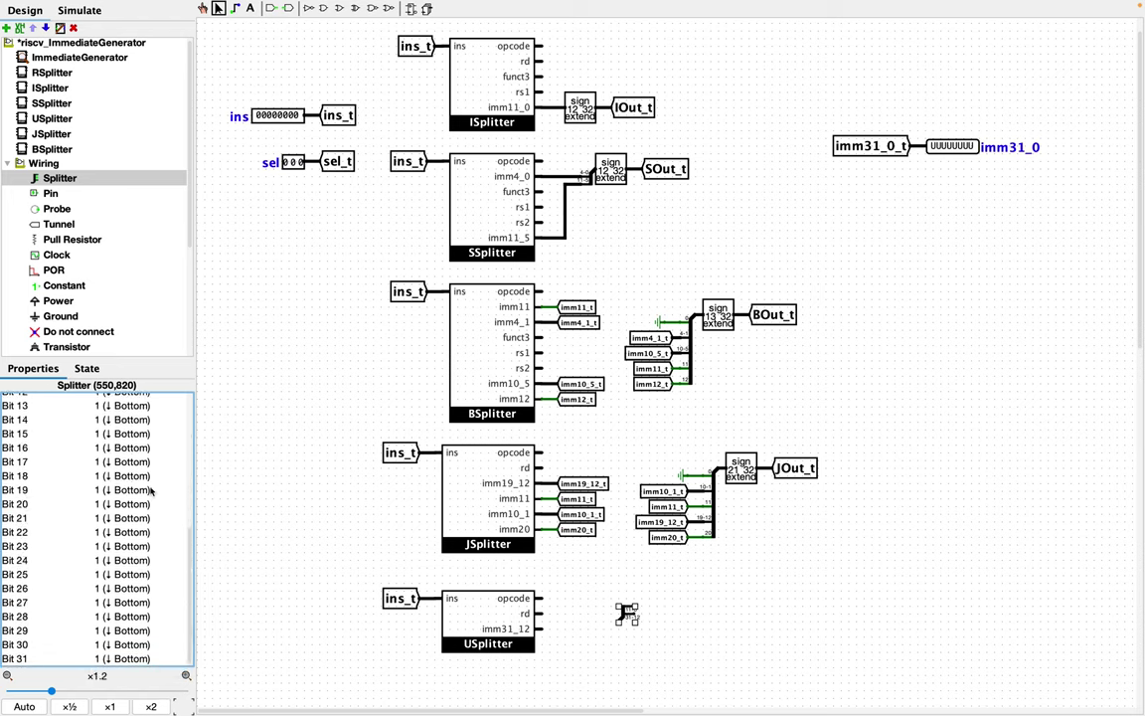
scroll(137, 497, "up", 5)
left_click(114, 418)
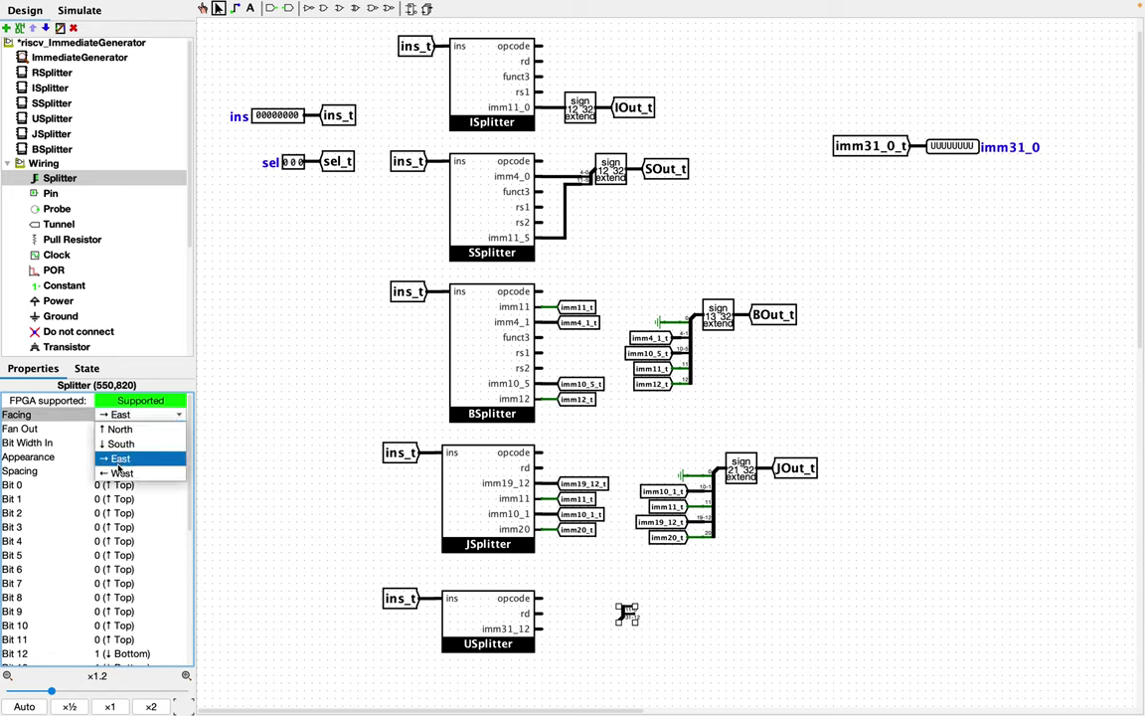
left_click(117, 473)
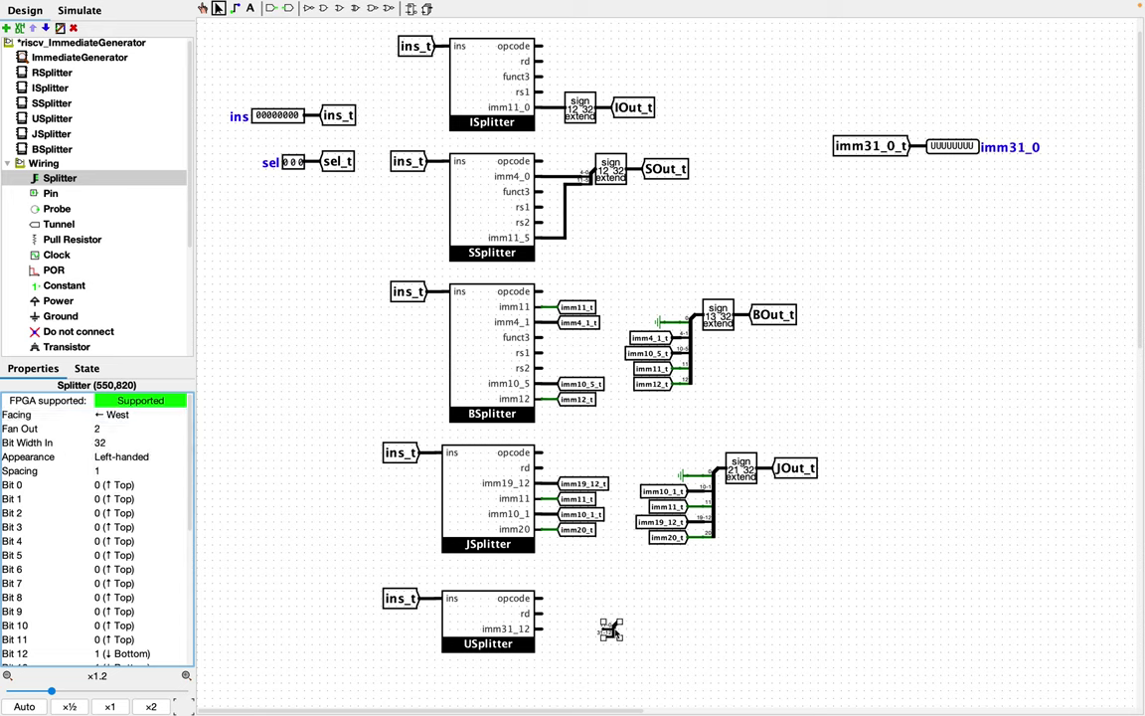
left_click(555, 626)
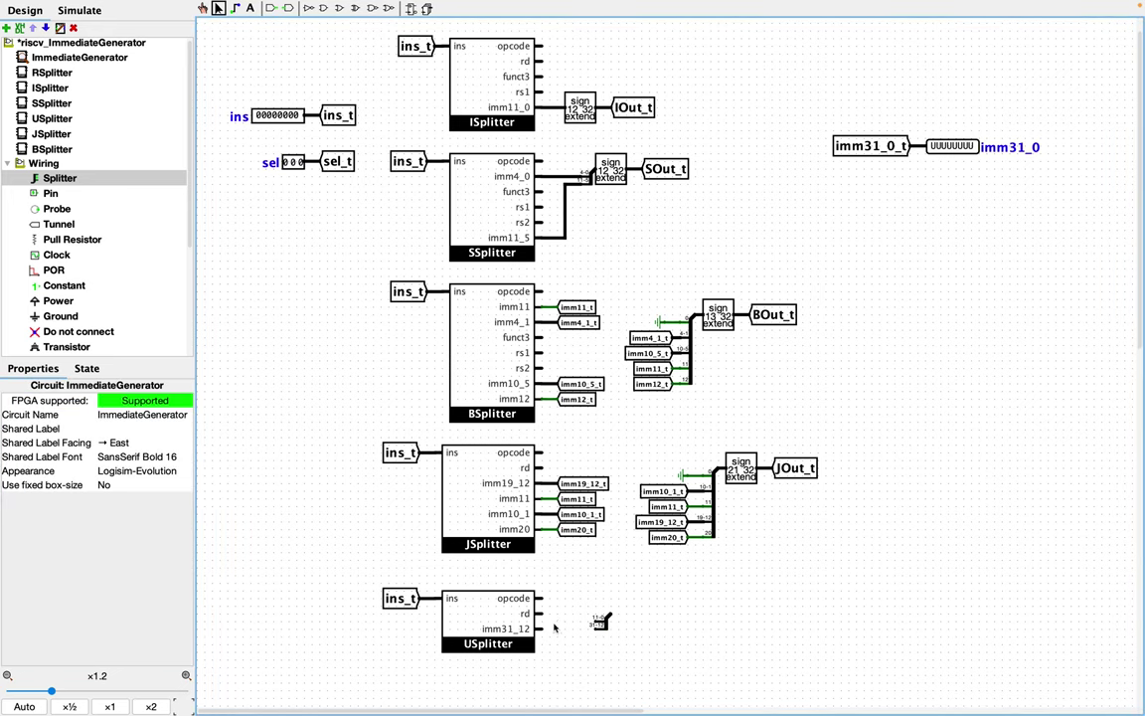
Wire imm31_12 into the new splitter and tie its end off with a west-facing 12-bit ground
left_click_drag(540, 629, 622, 632)
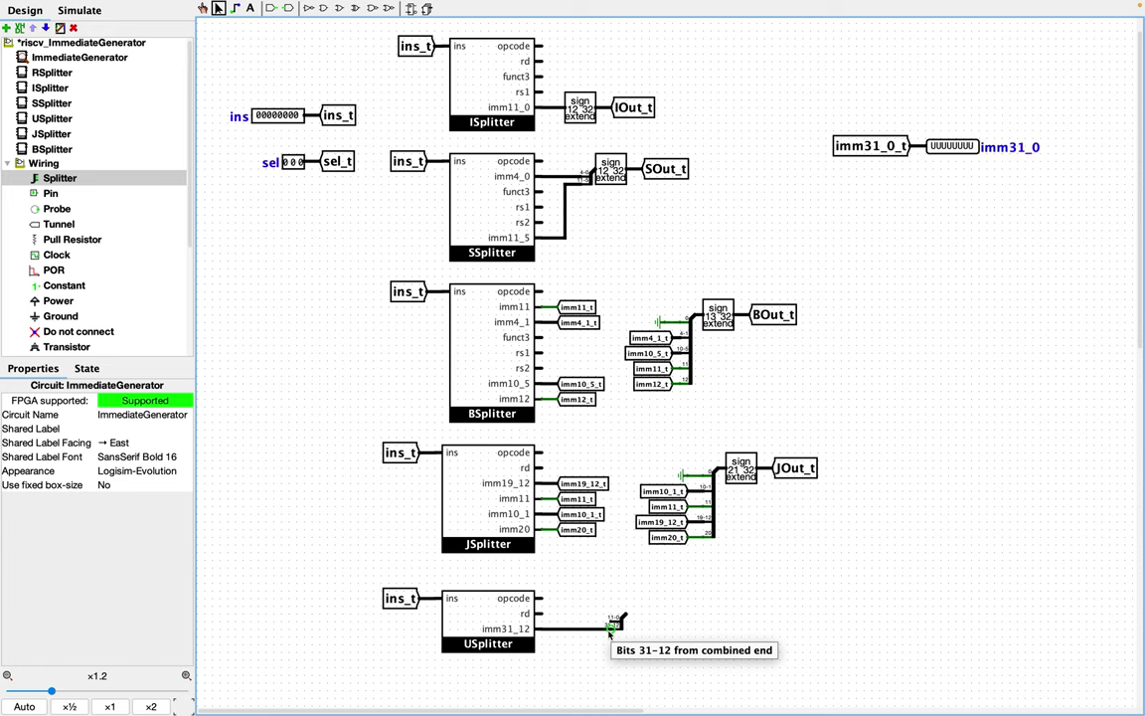
left_click(45, 318)
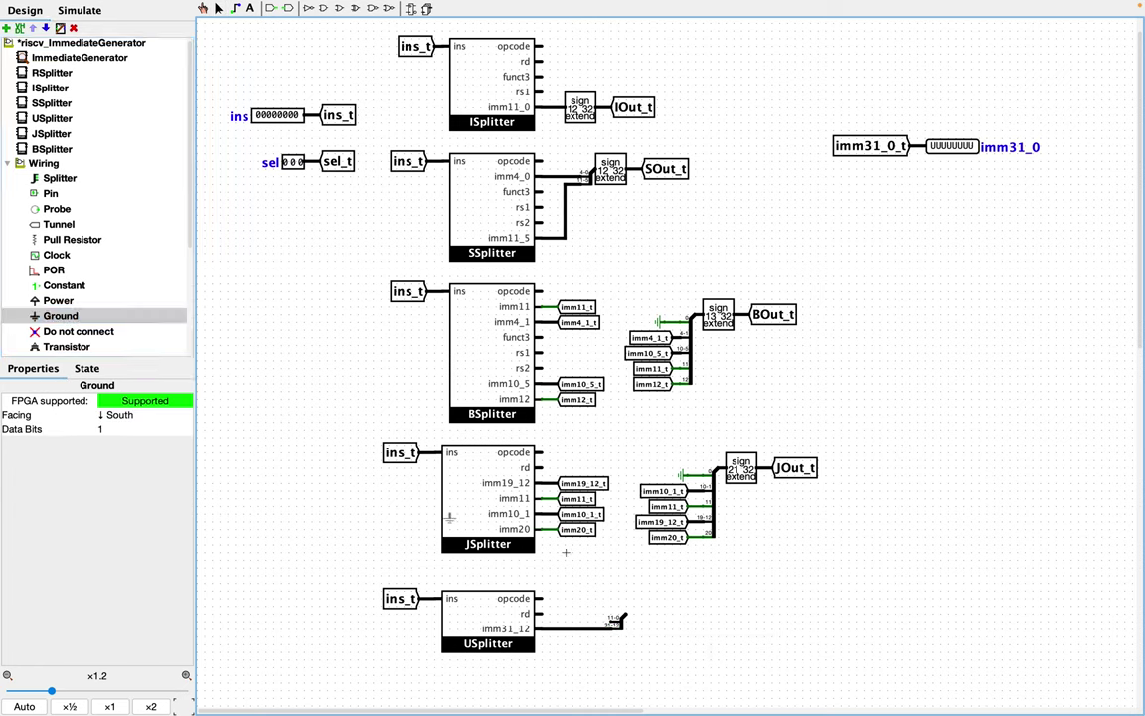
left_click(588, 586)
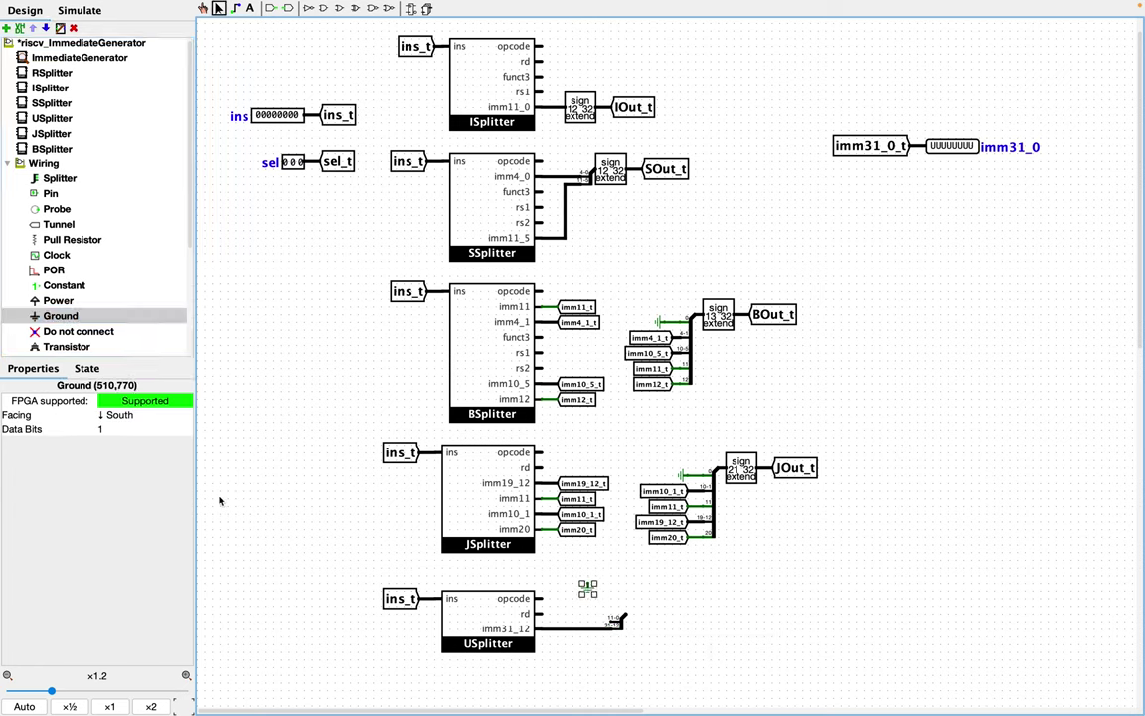
left_click(119, 417)
left_click(126, 471)
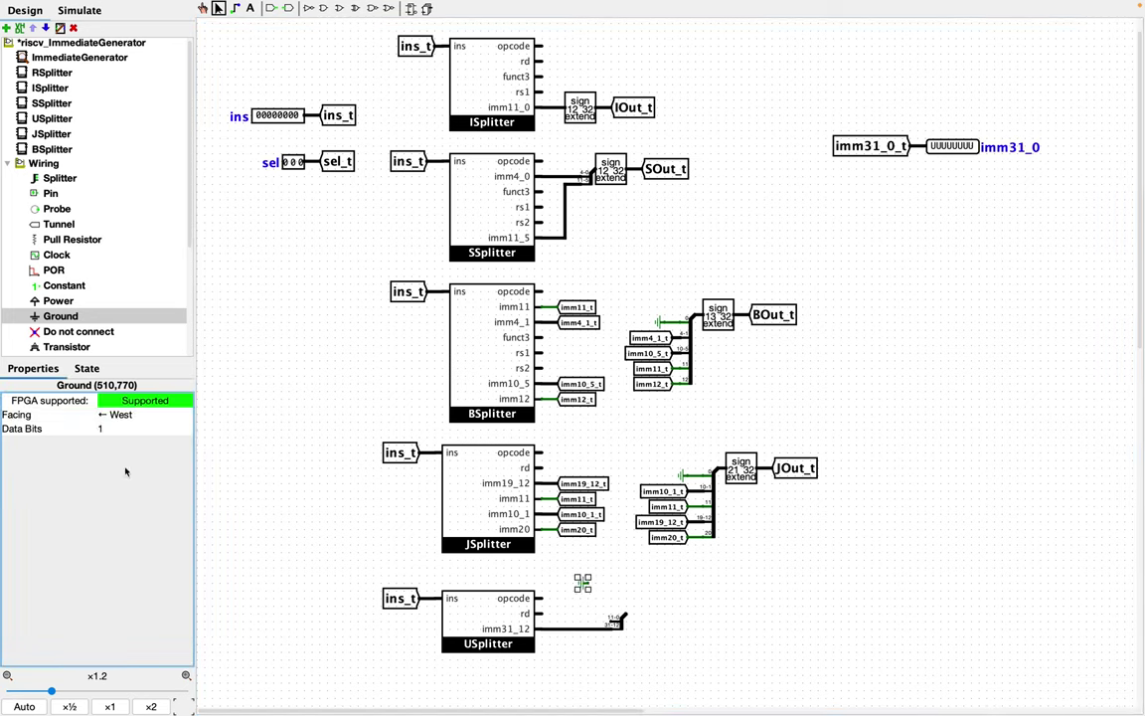
left_click_drag(584, 583, 610, 627)
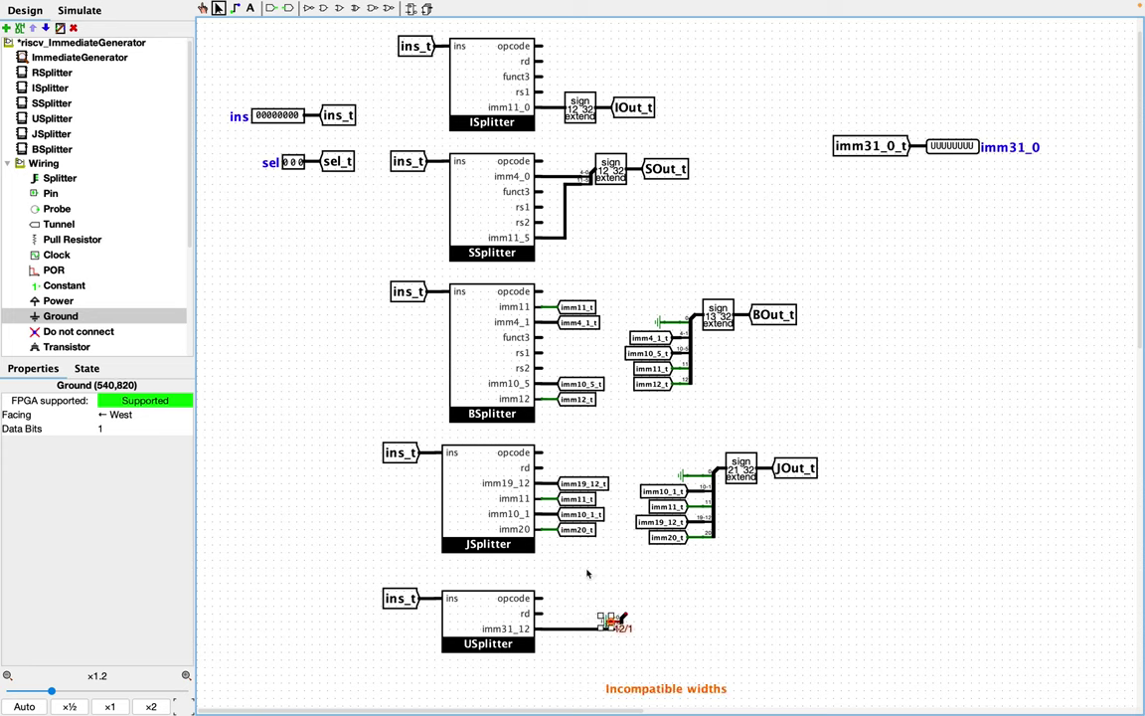
left_click(127, 428)
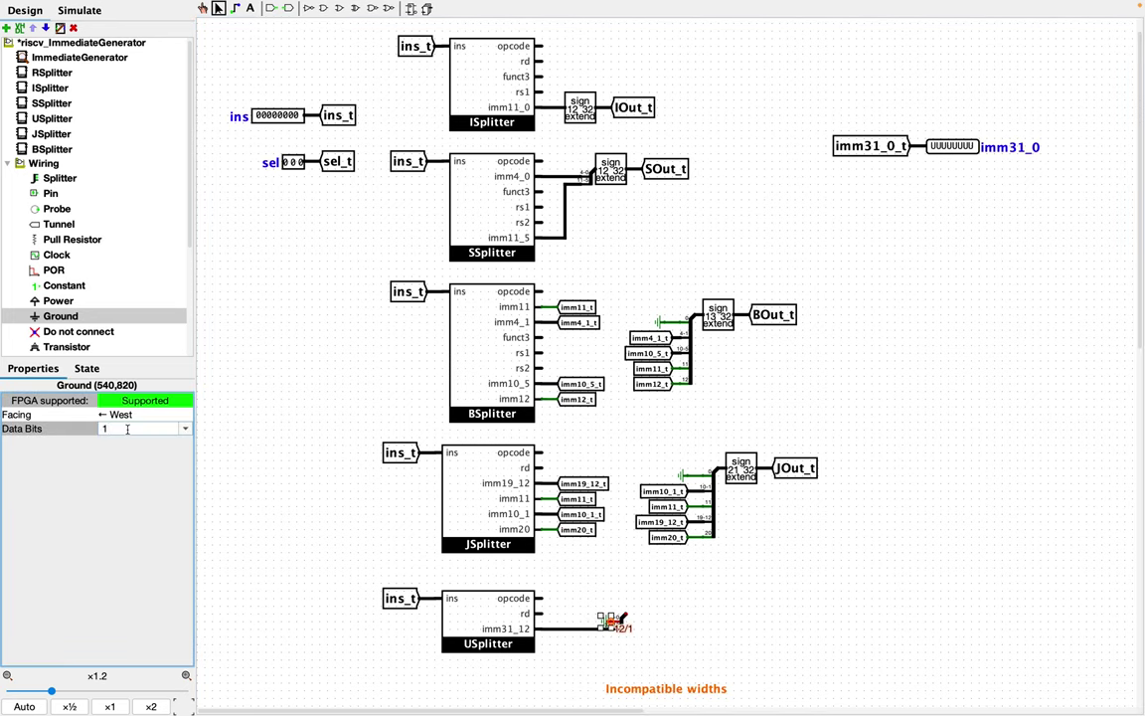
type("2")
key("Return")
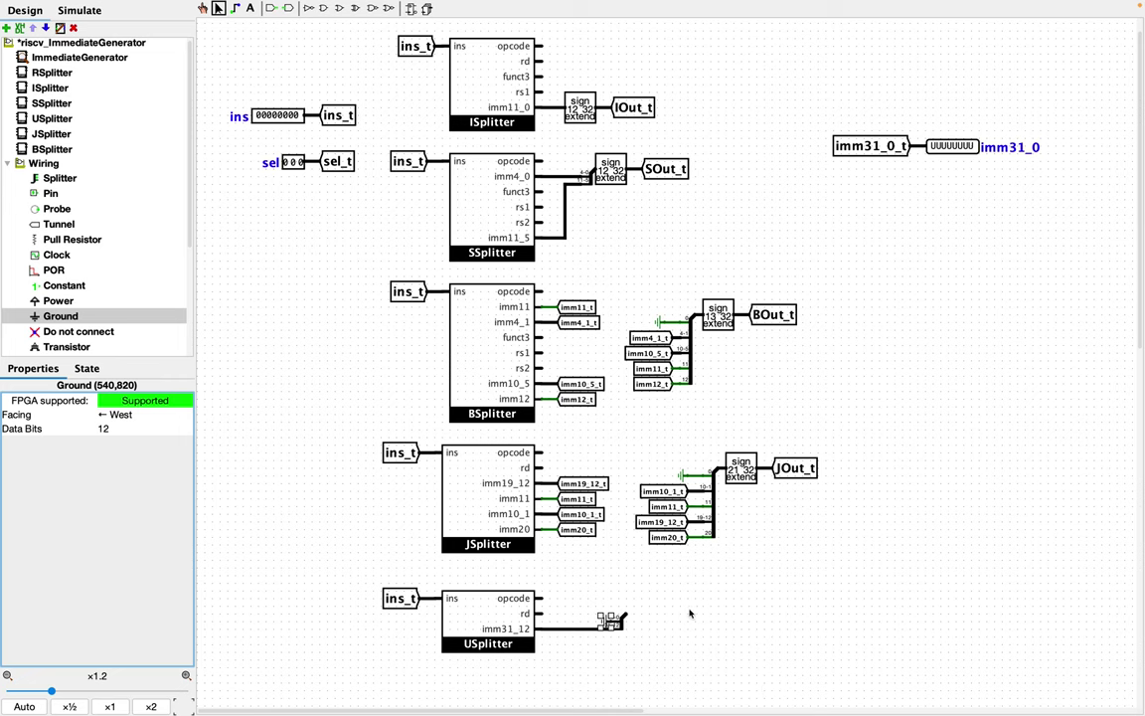
Paste a copy of the JOut_t tunnel beside the USplitter
left_click(688, 613)
left_click(793, 476)
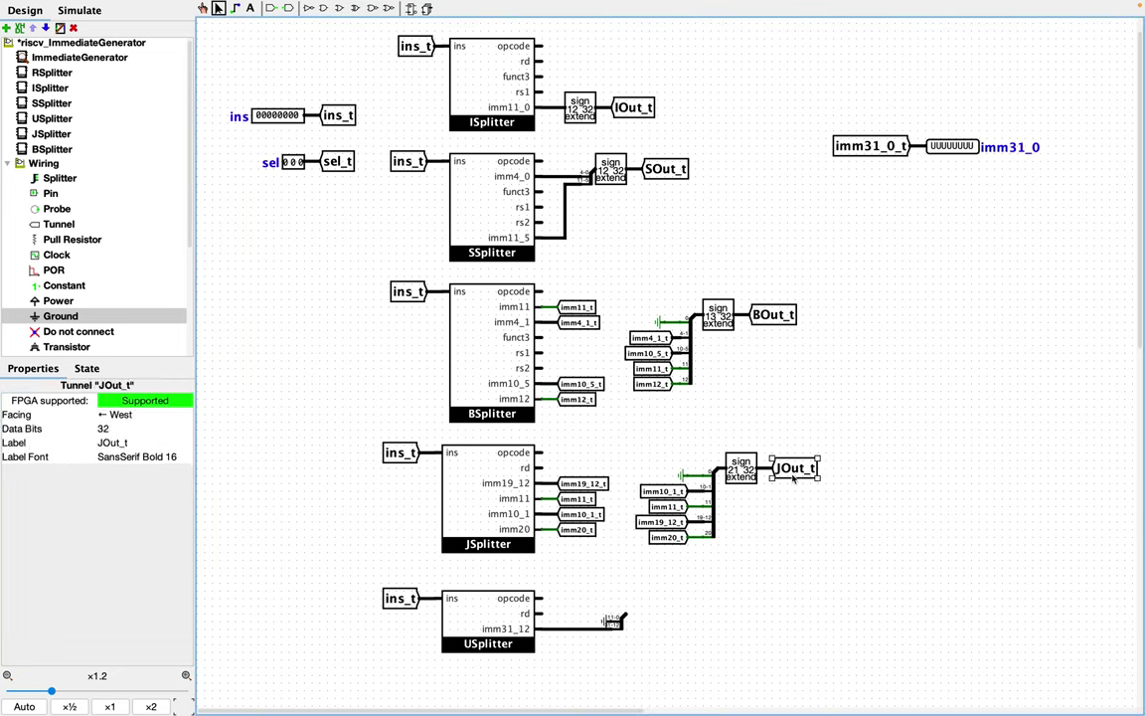
key("ctrl+c")
key("ctrl+v")
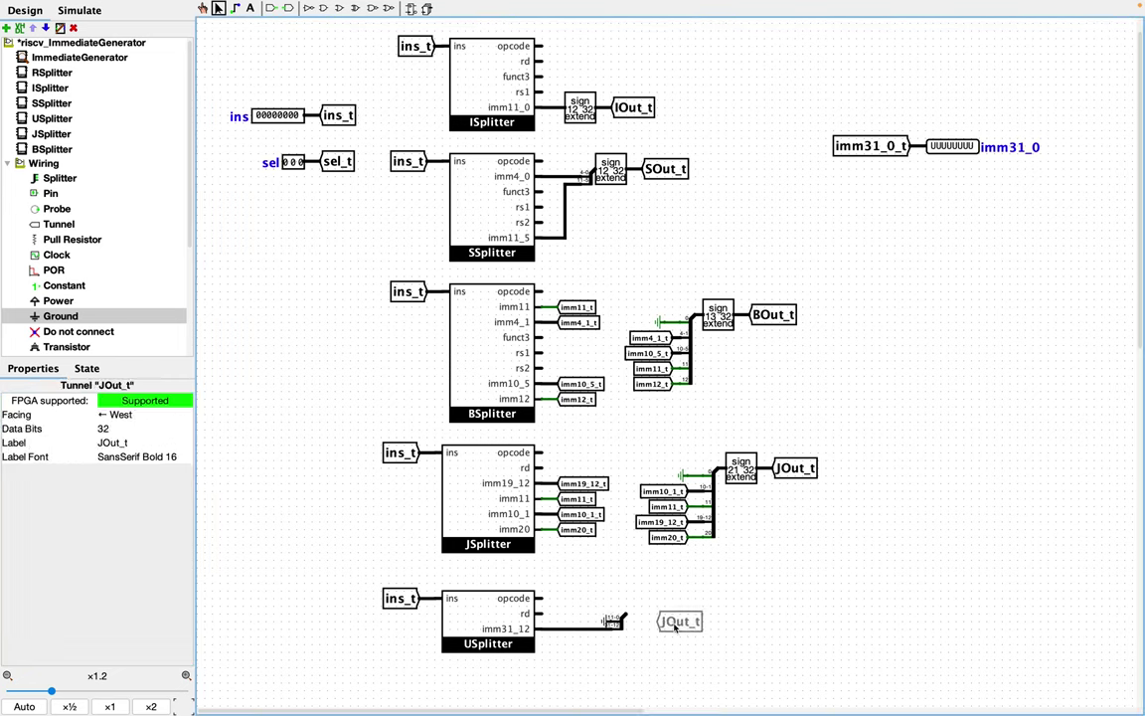
left_click(682, 613)
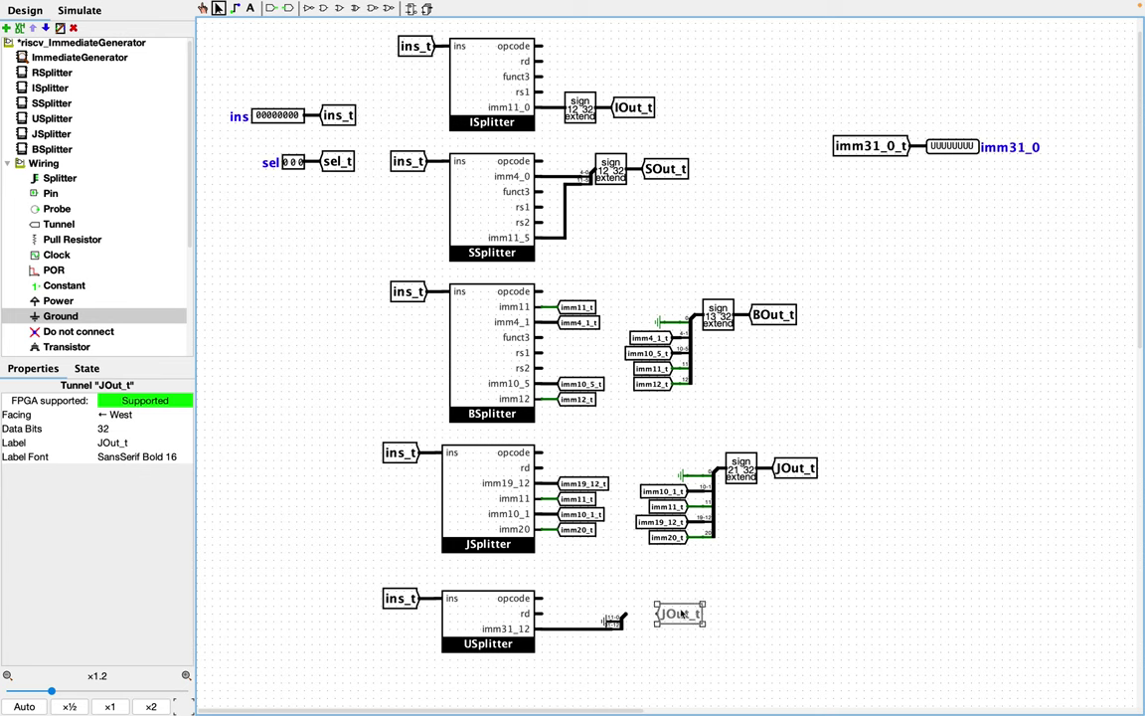
Relabel the copied tunnel UOut_t and wire the USplitter output to it
double_click(682, 613)
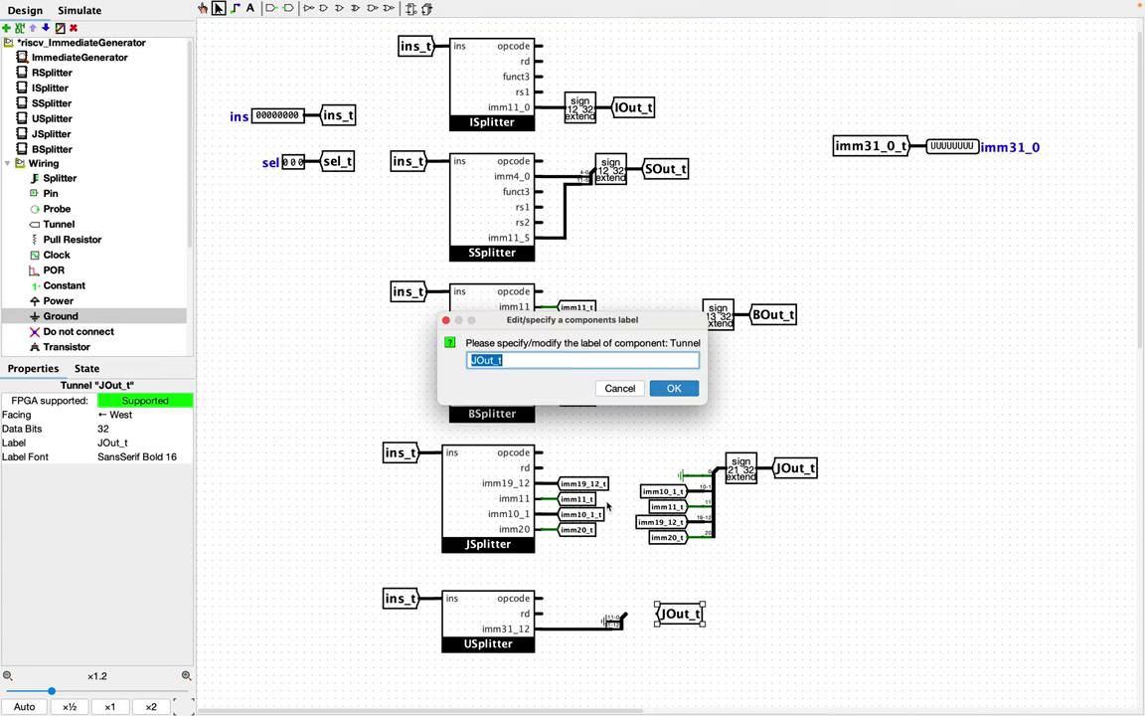
key("Right")
key("Left")
key("Left")
type("U")
key("Delete")
key("Return")
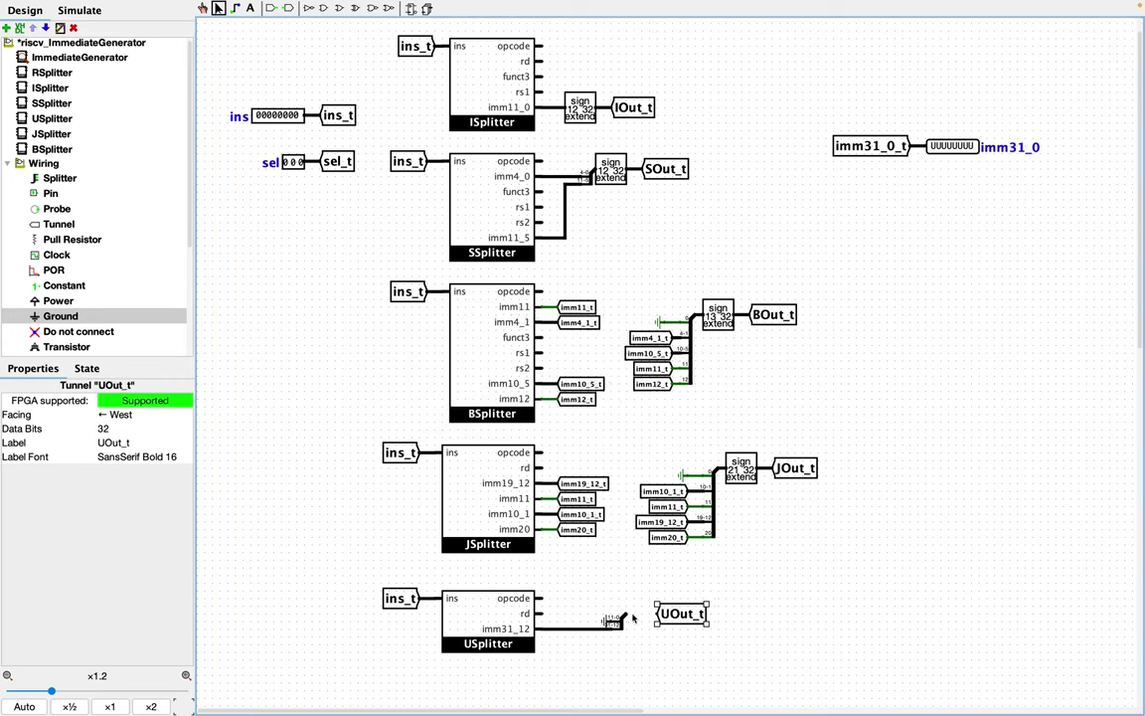
left_click_drag(625, 614, 655, 616)
left_click(661, 643)
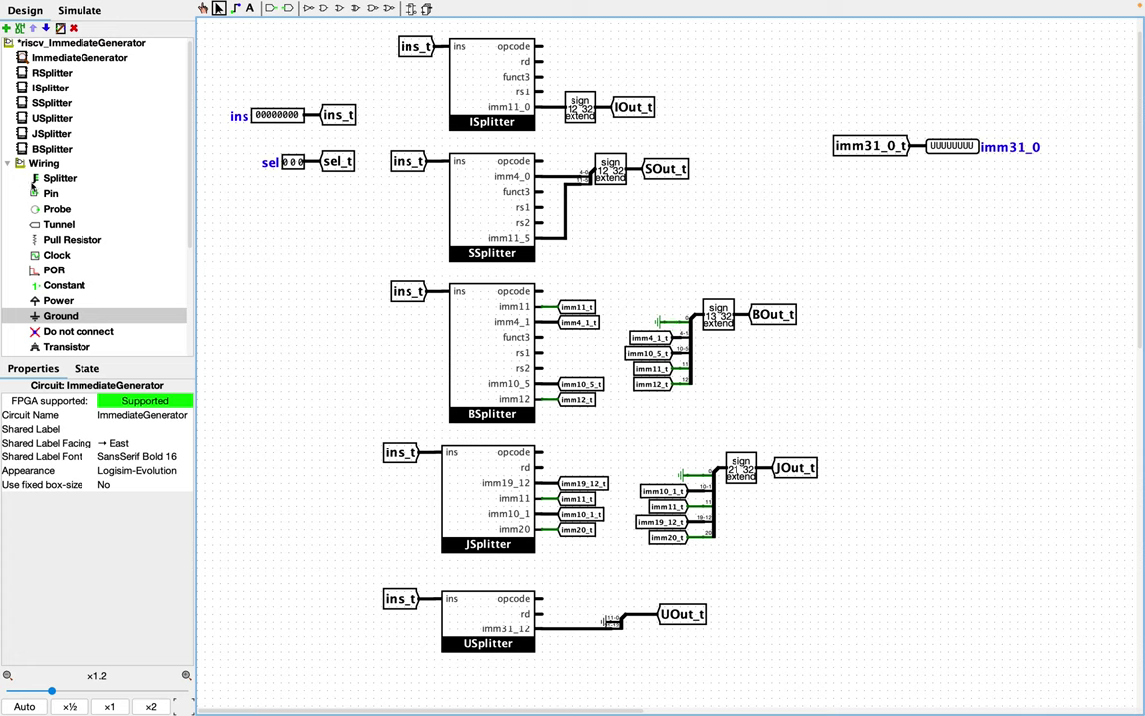
scroll(39, 238, "down", 3)
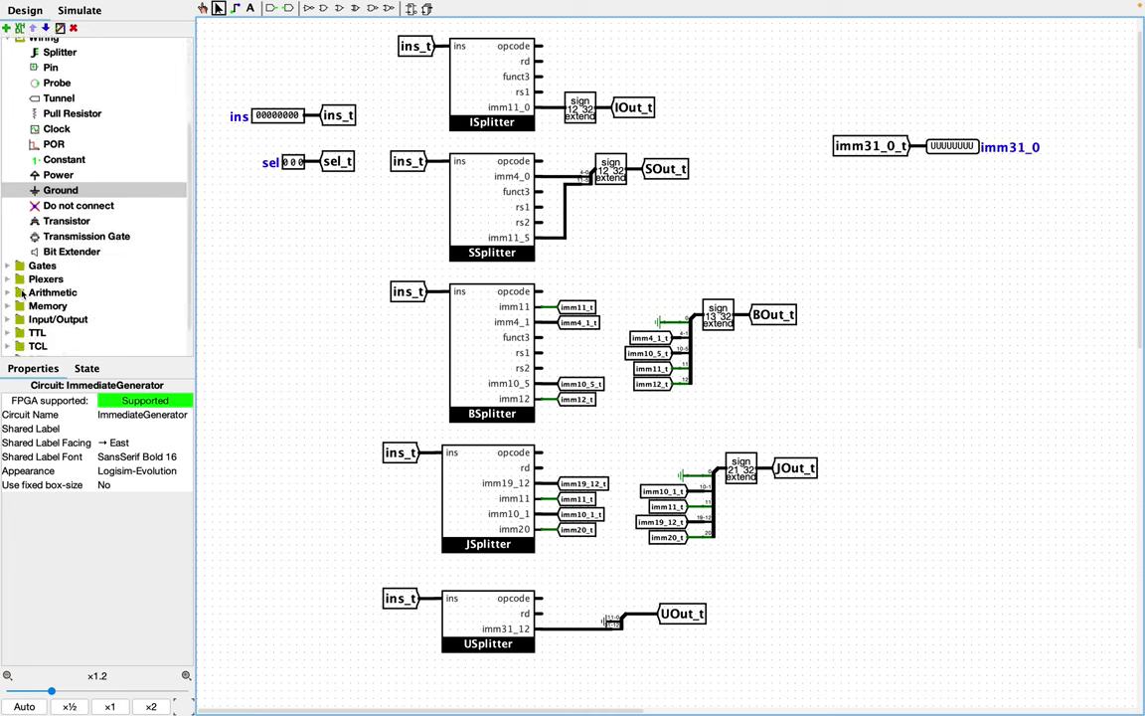
Place a multiplexer below the imm31_0 output with 32 data bits and 3 select bits
left_click(9, 278)
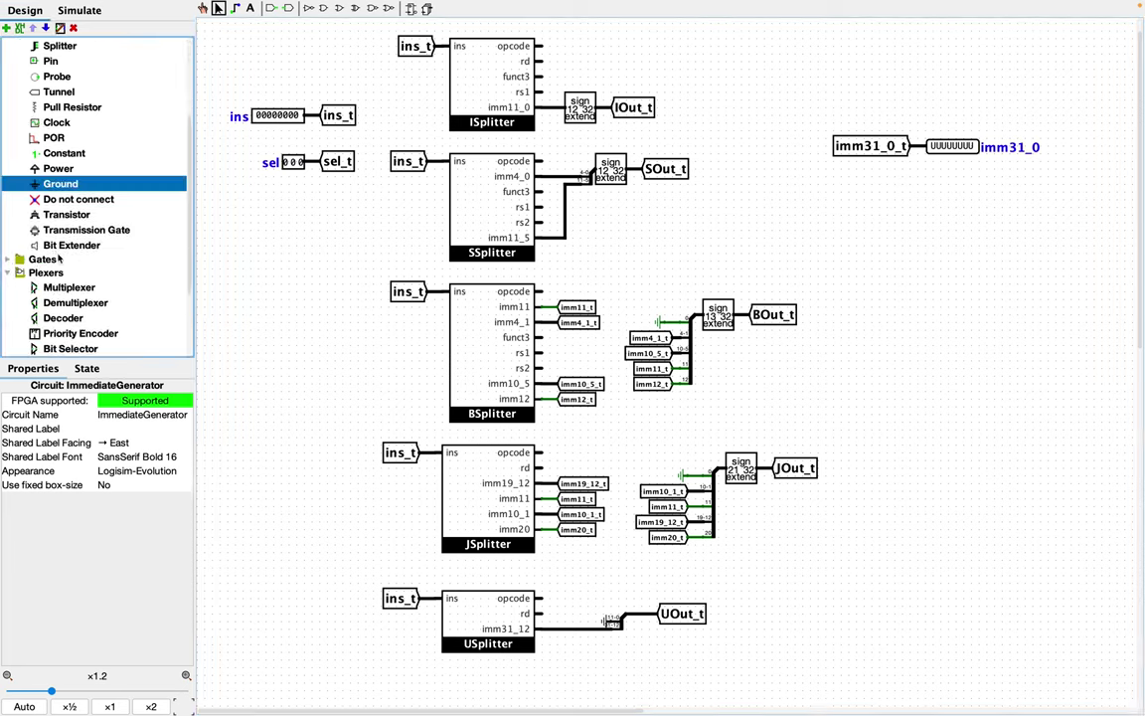
left_click(60, 292)
left_click(938, 268)
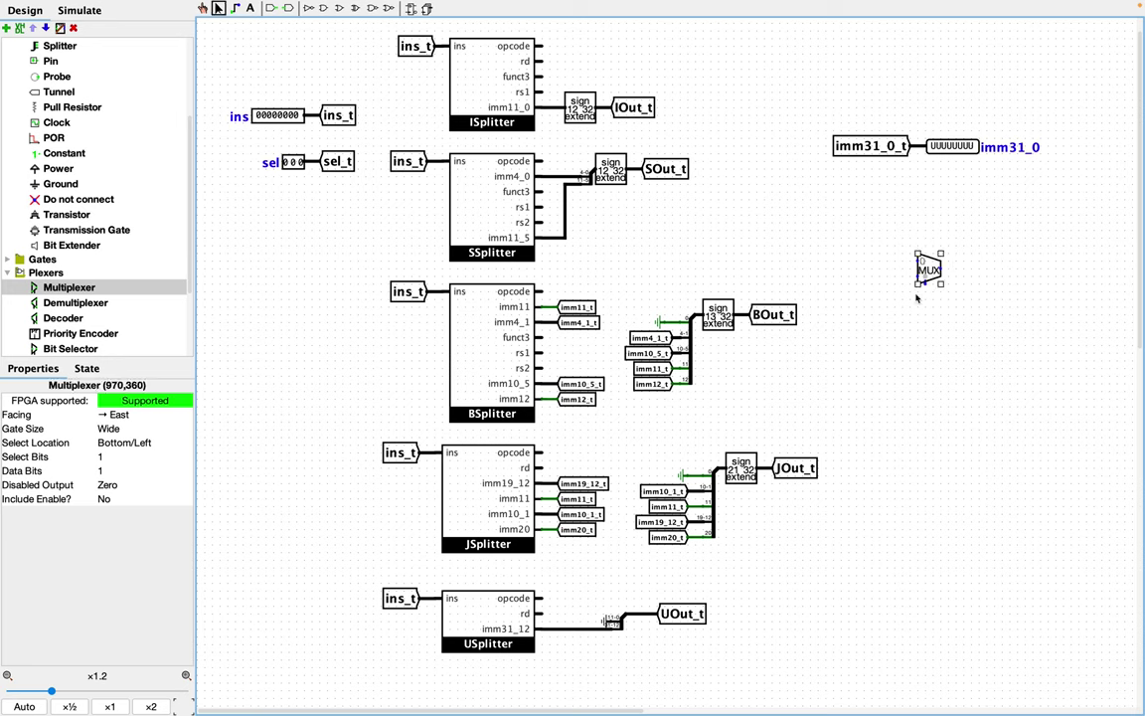
left_click(113, 472)
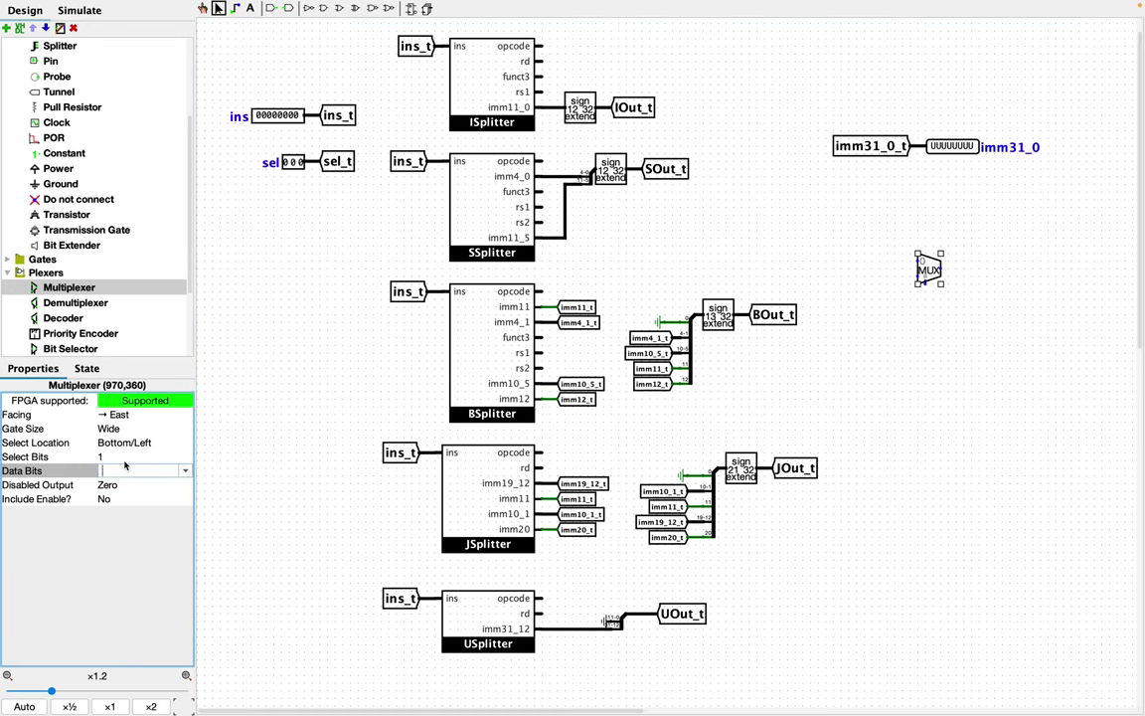
type("32")
key("Return")
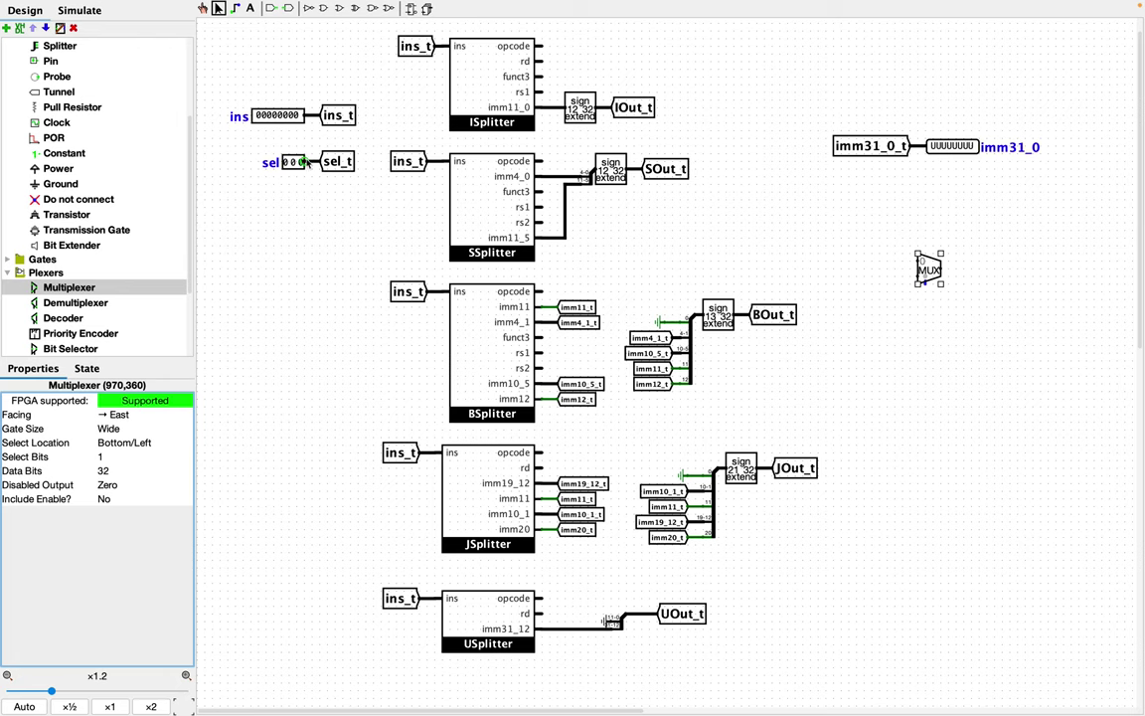
left_click(113, 456)
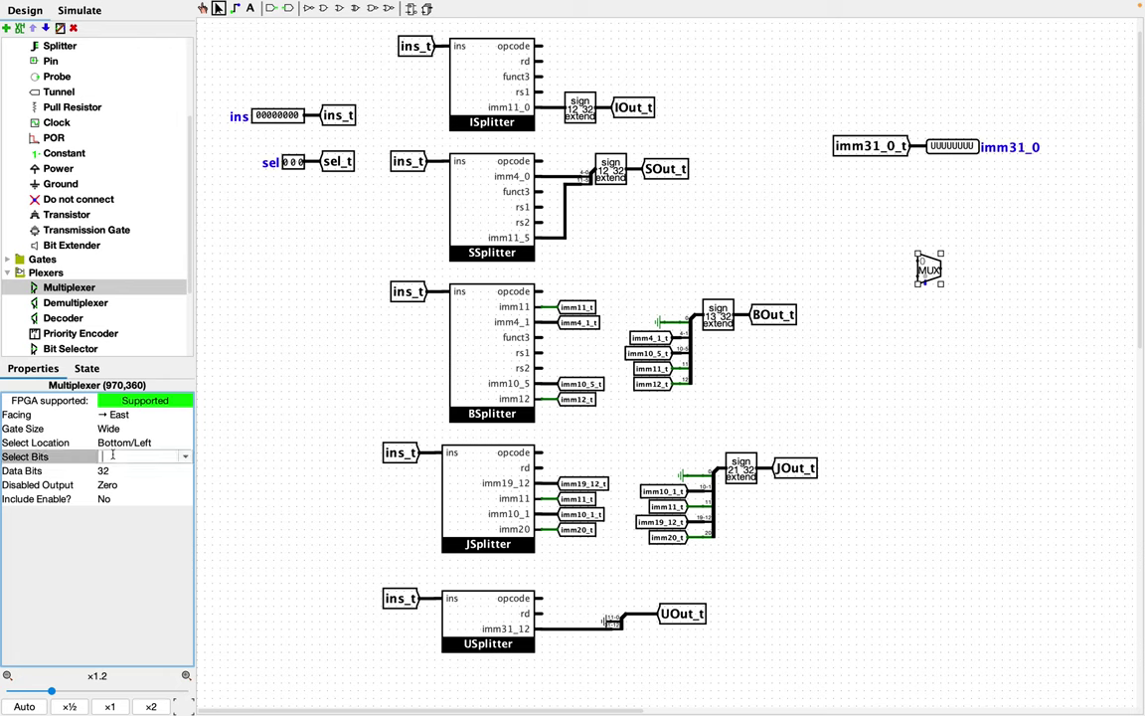
type("3")
key("Return")
Attach a west-facing copy of the imm31_0_t tunnel to the multiplexer's output
left_click(875, 151)
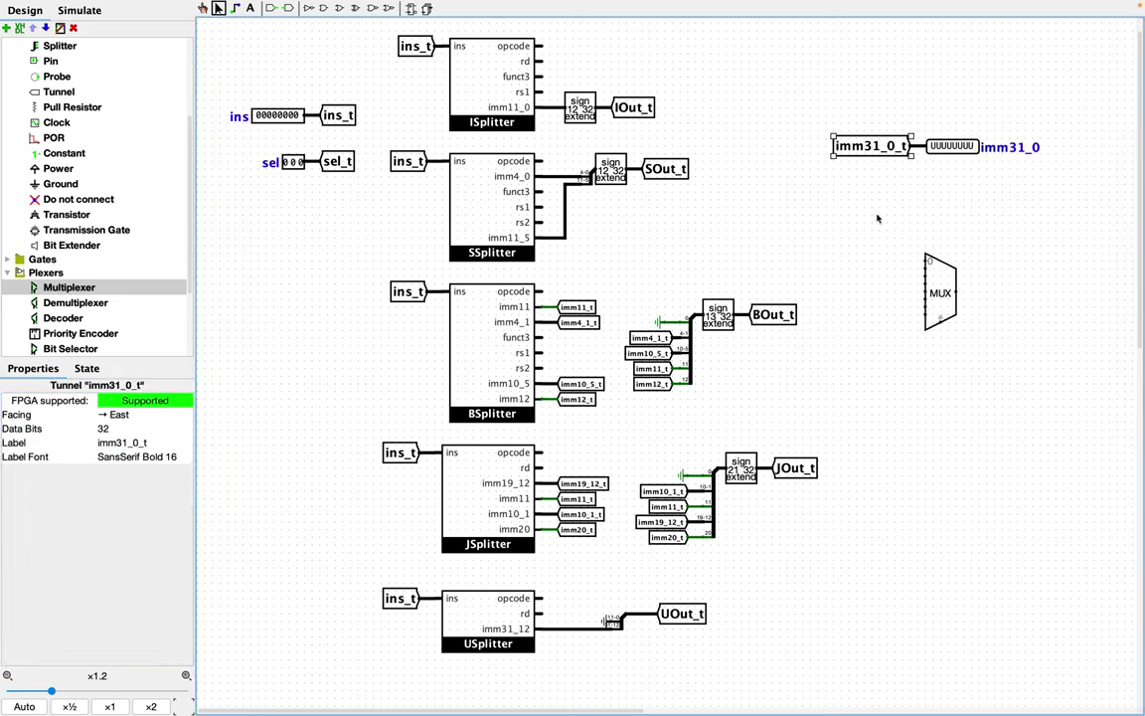
key("ctrl+c")
key("ctrl+v")
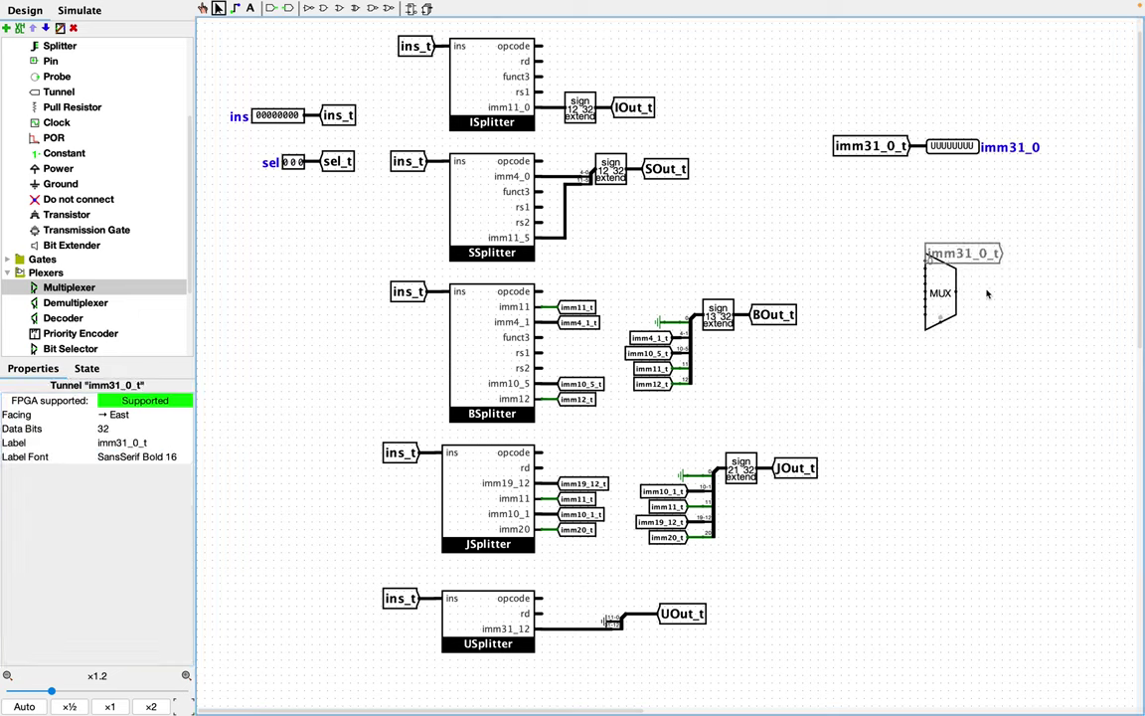
left_click(1021, 316)
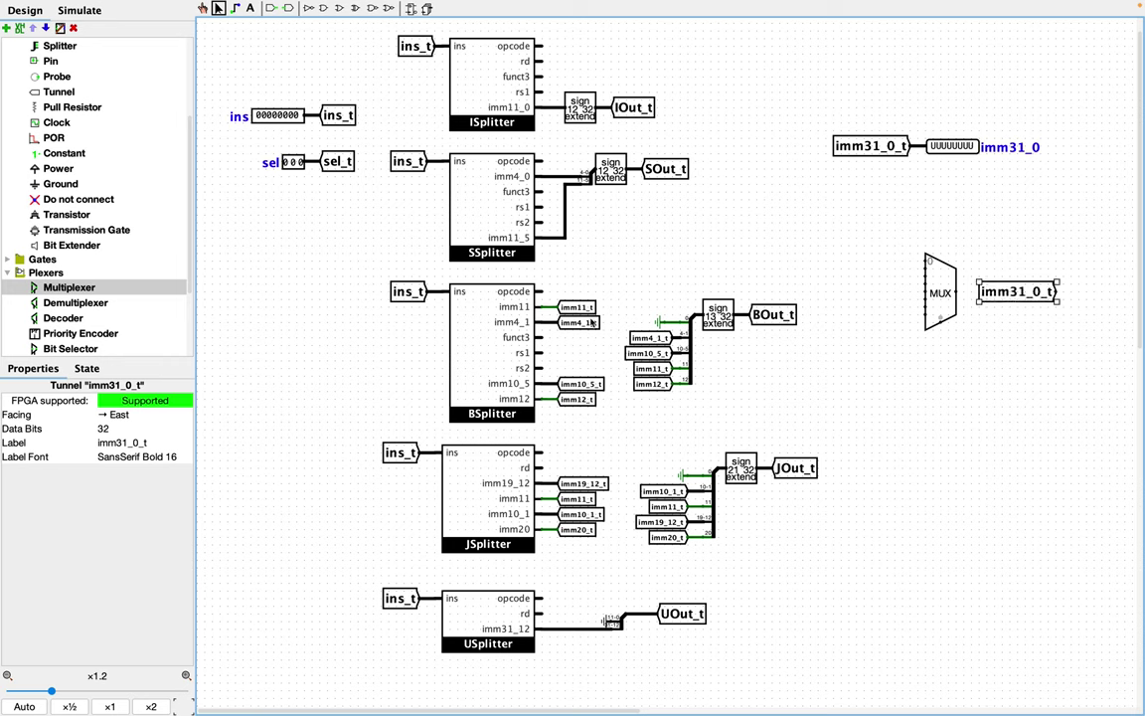
left_click(120, 415)
left_click(115, 473)
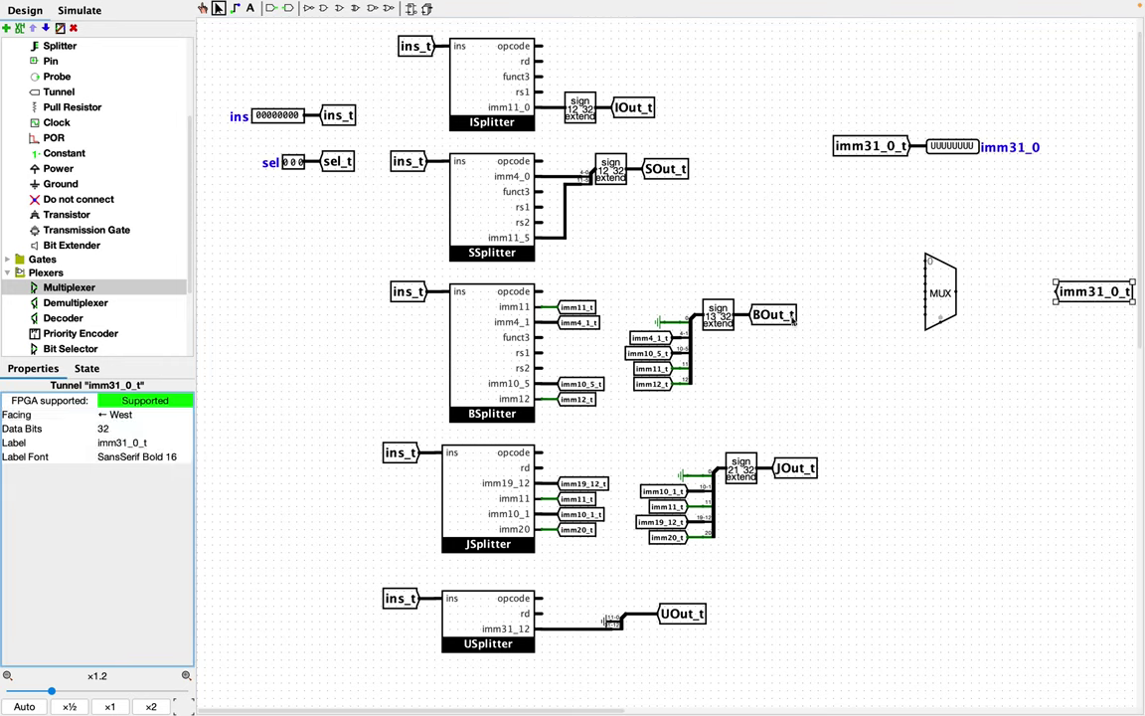
left_click_drag(1079, 293, 1035, 294)
left_click(997, 327)
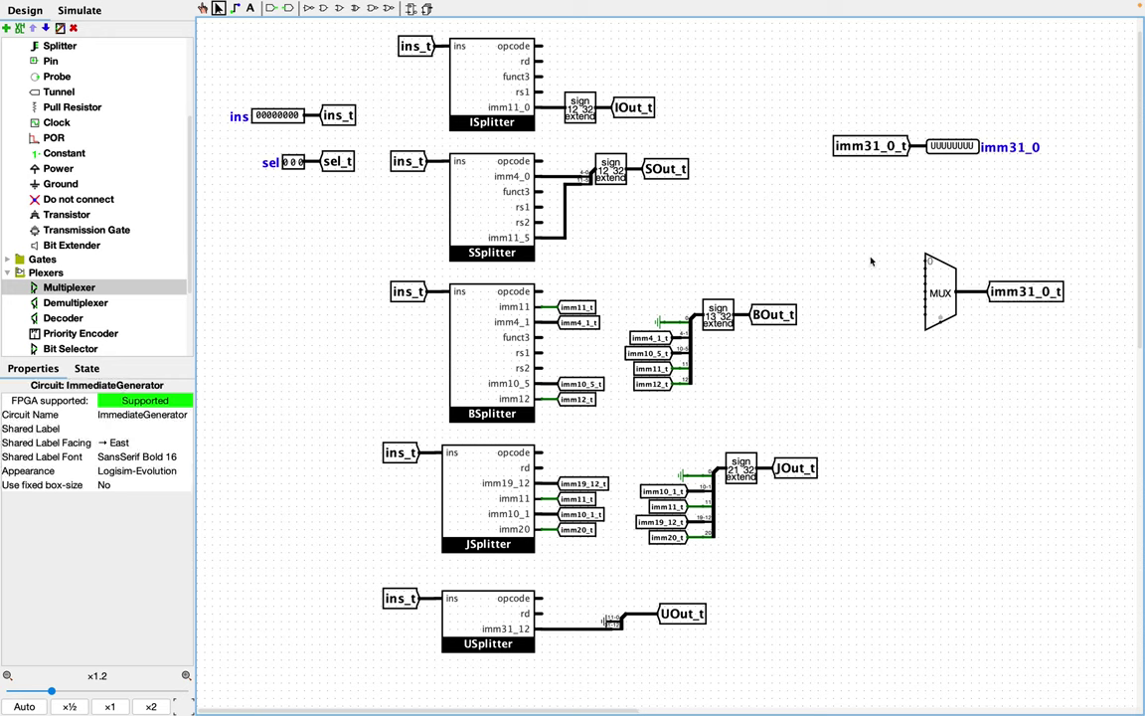
Bring the IOut_t tunnel to a multiplexer input and make it face East
left_click(626, 115)
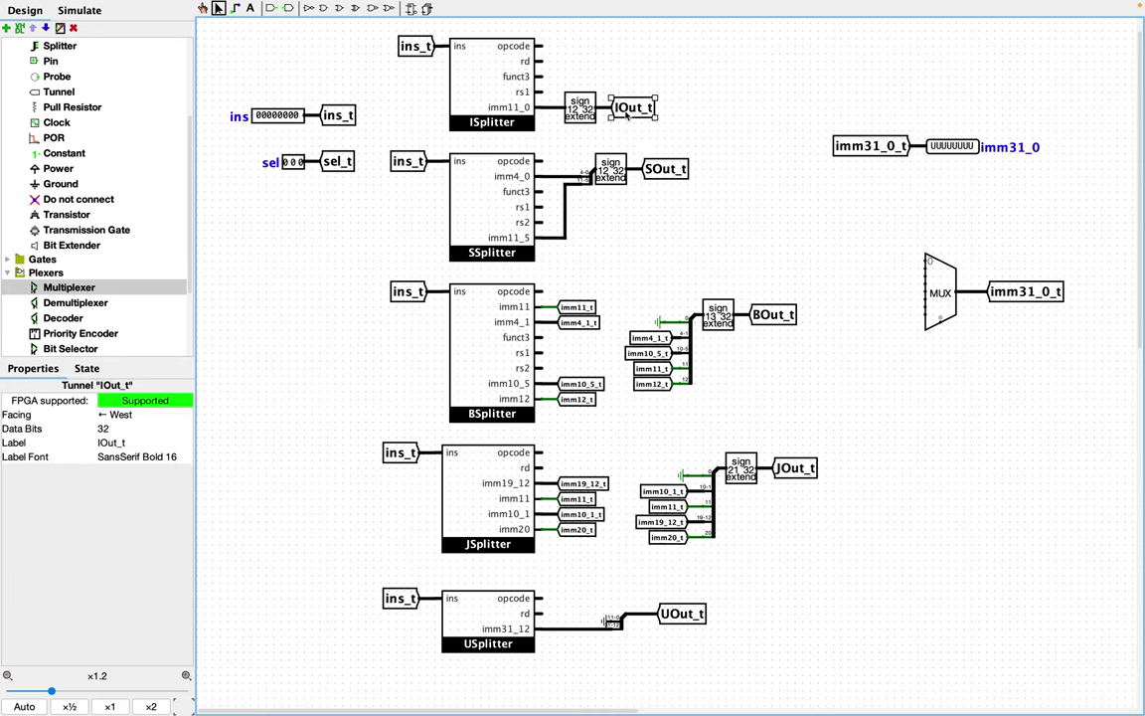
left_click_drag(626, 115, 873, 265)
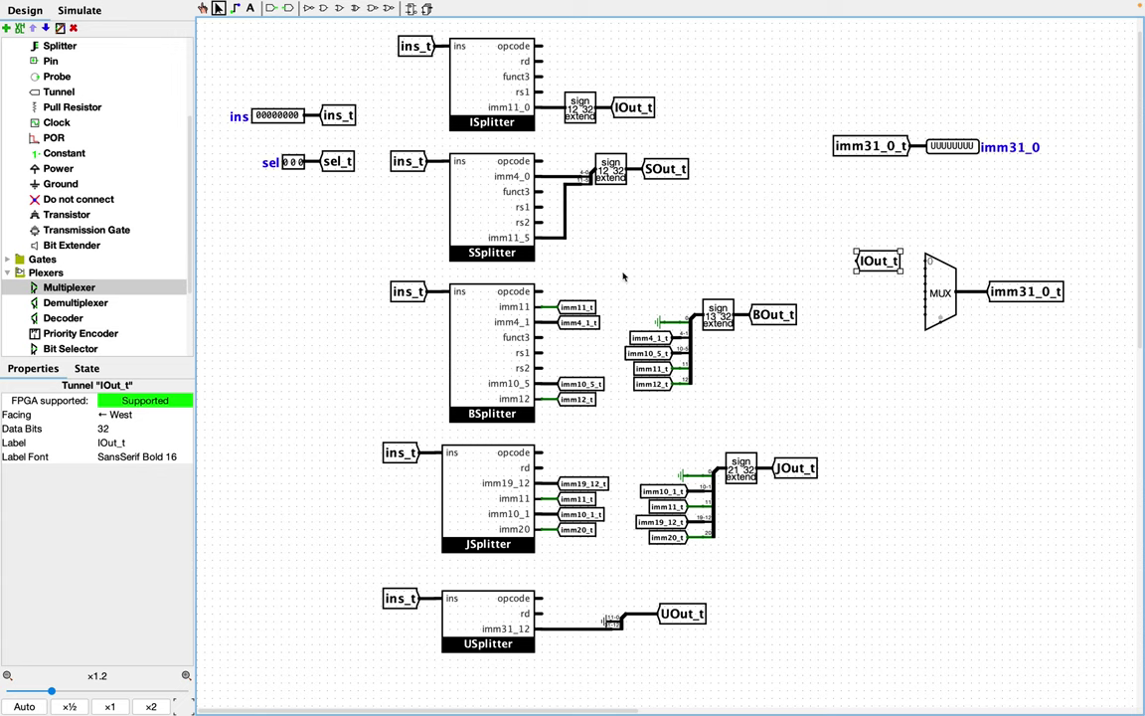
left_click(119, 415)
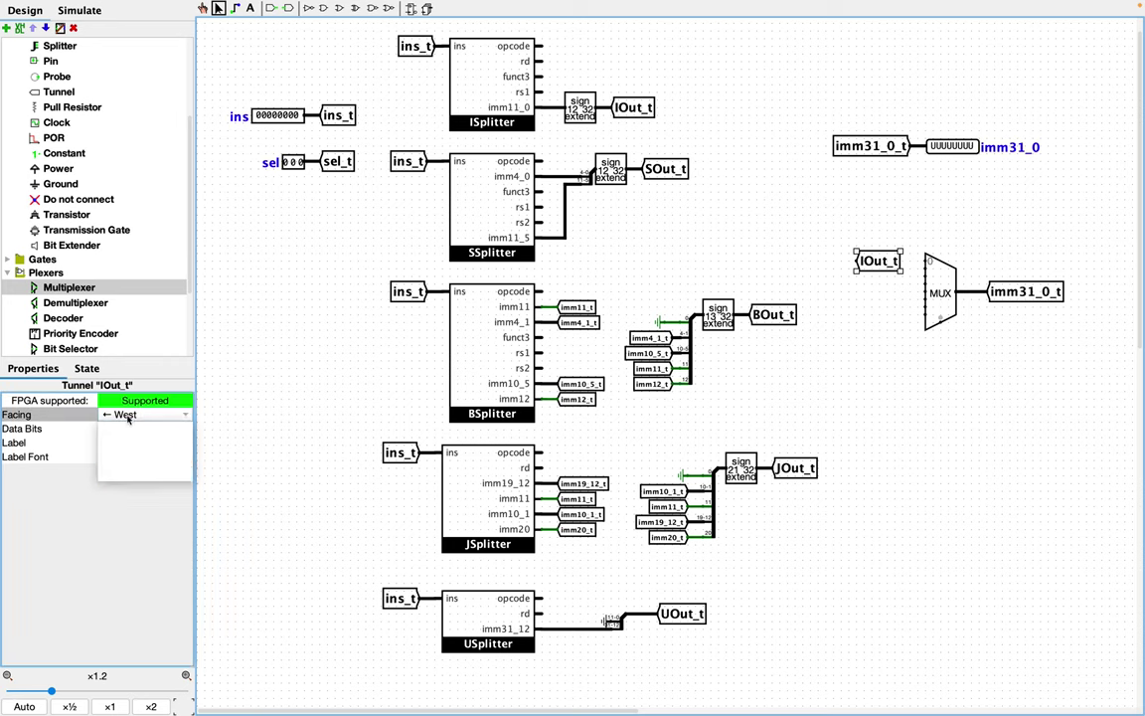
left_click(115, 457)
Paste tunnel copies onto the remaining multiplexer inputs, relabelling the last one UOut_t
key("ctrl+v")
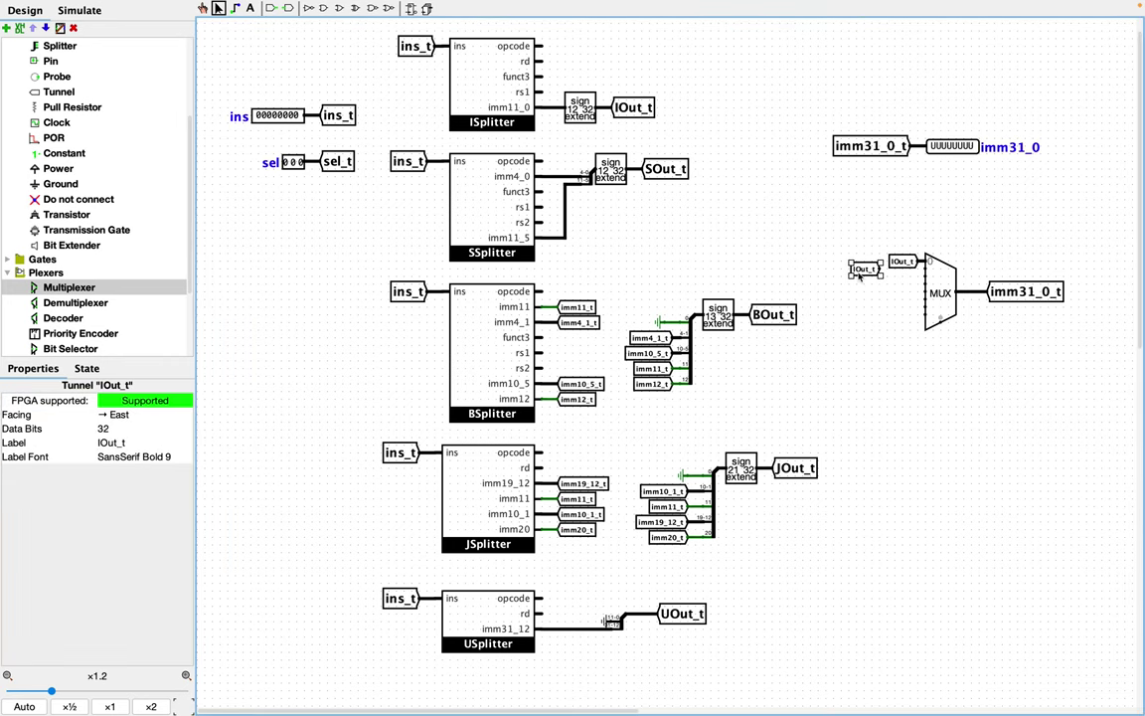
left_click(892, 288)
key("ctrl+v")
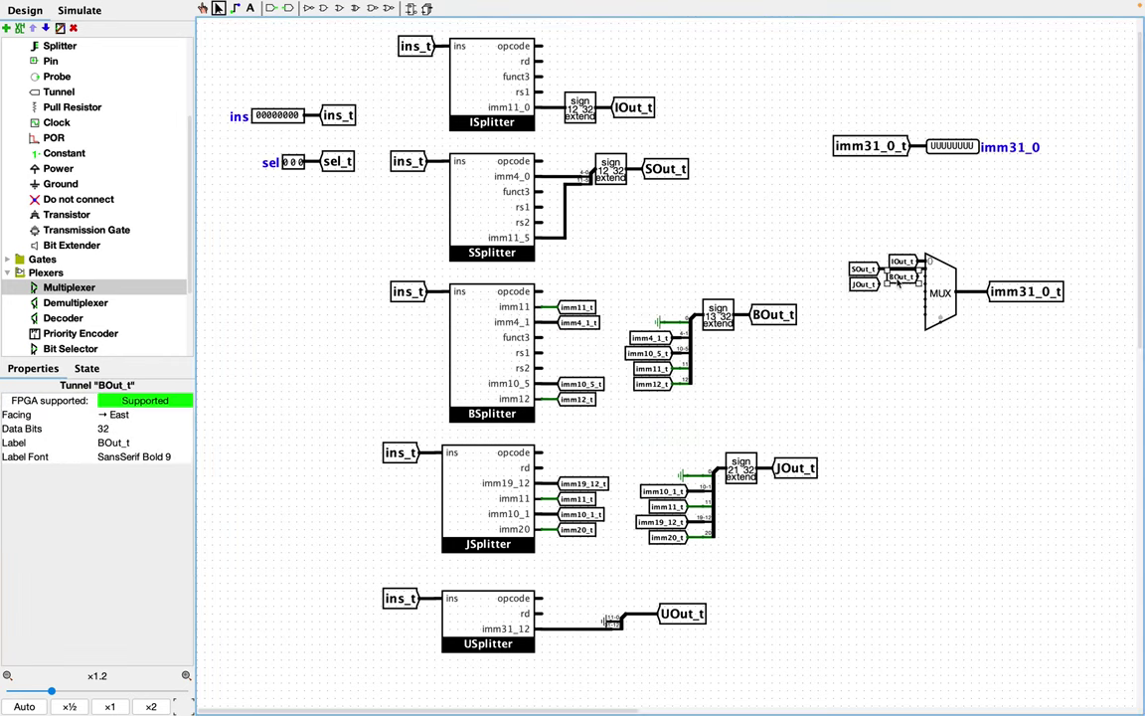
key("l")
key("Home")
key("Delete")
type("U")
key("Return")
left_click(972, 370)
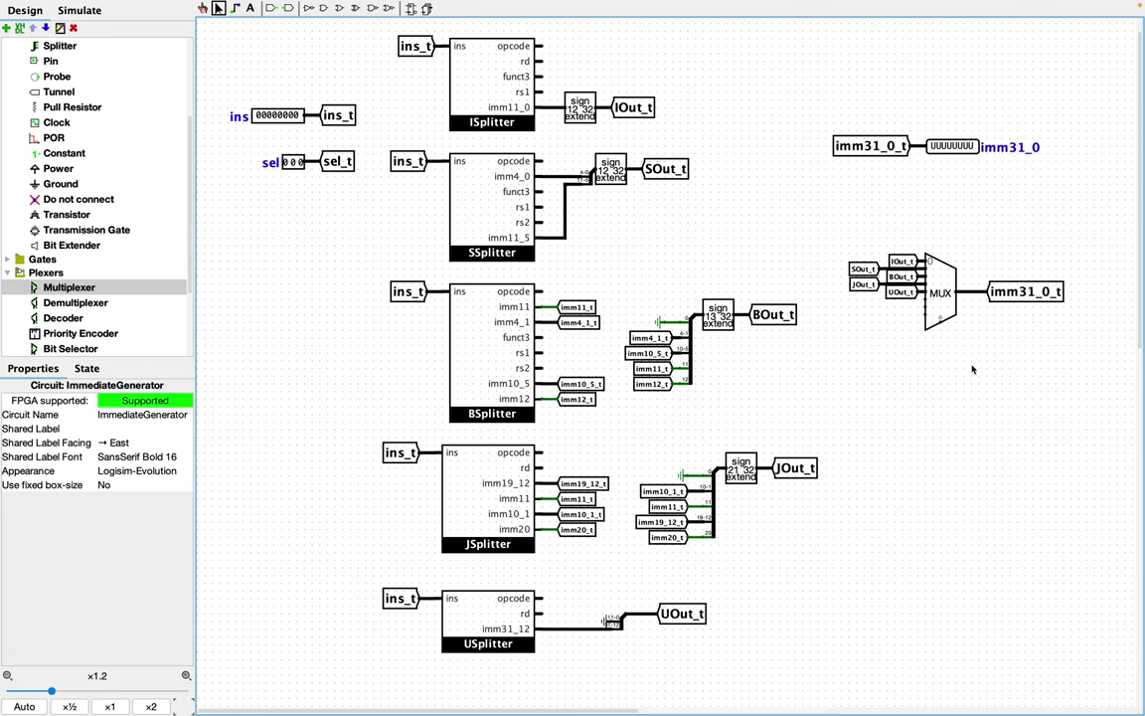
Move the sel_t tunnel below the multiplexer, face it East, and attach it to the select input
left_click(338, 165)
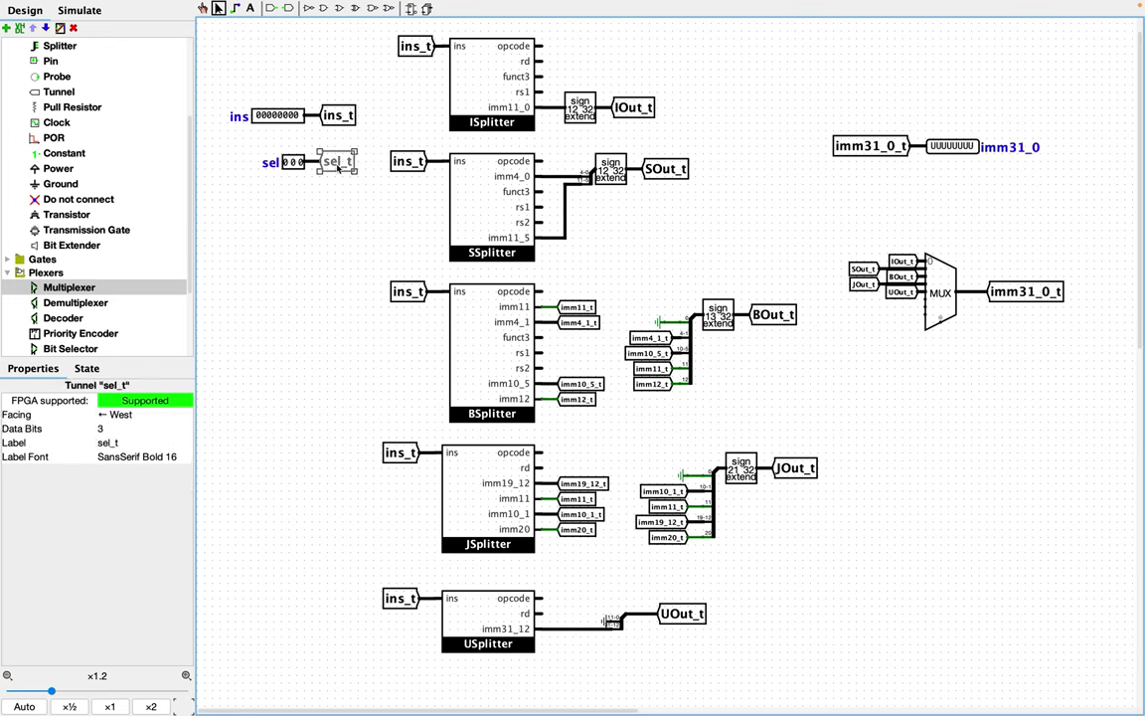
left_click_drag(339, 169, 886, 355)
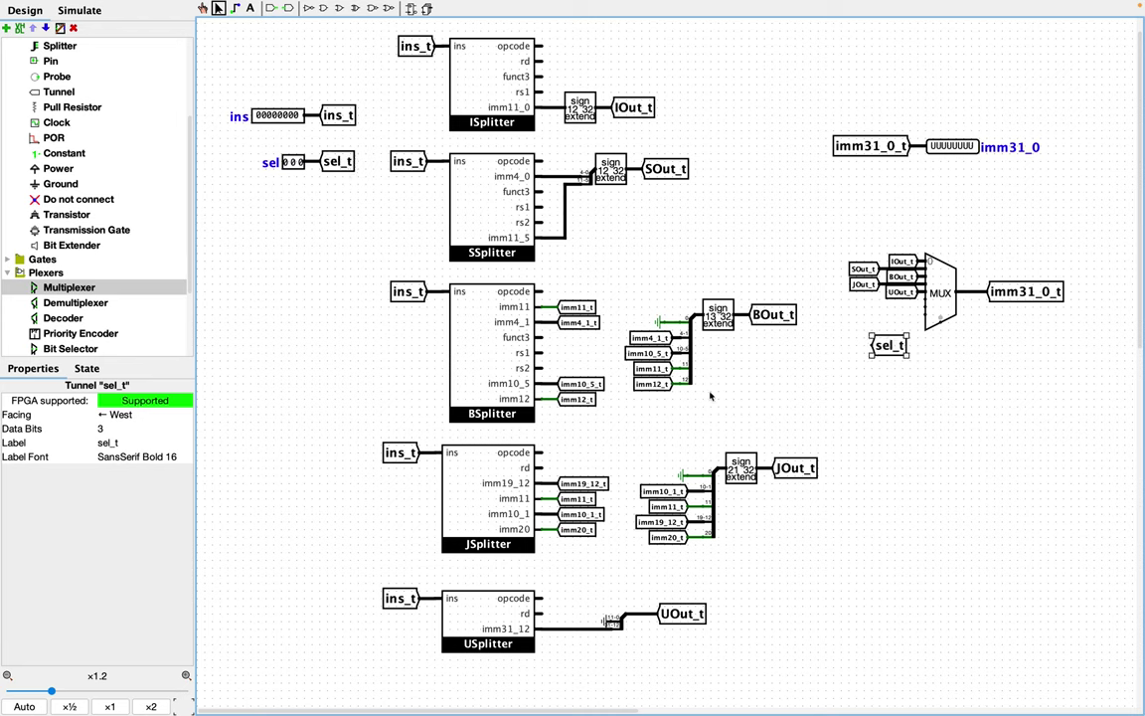
left_click(124, 442)
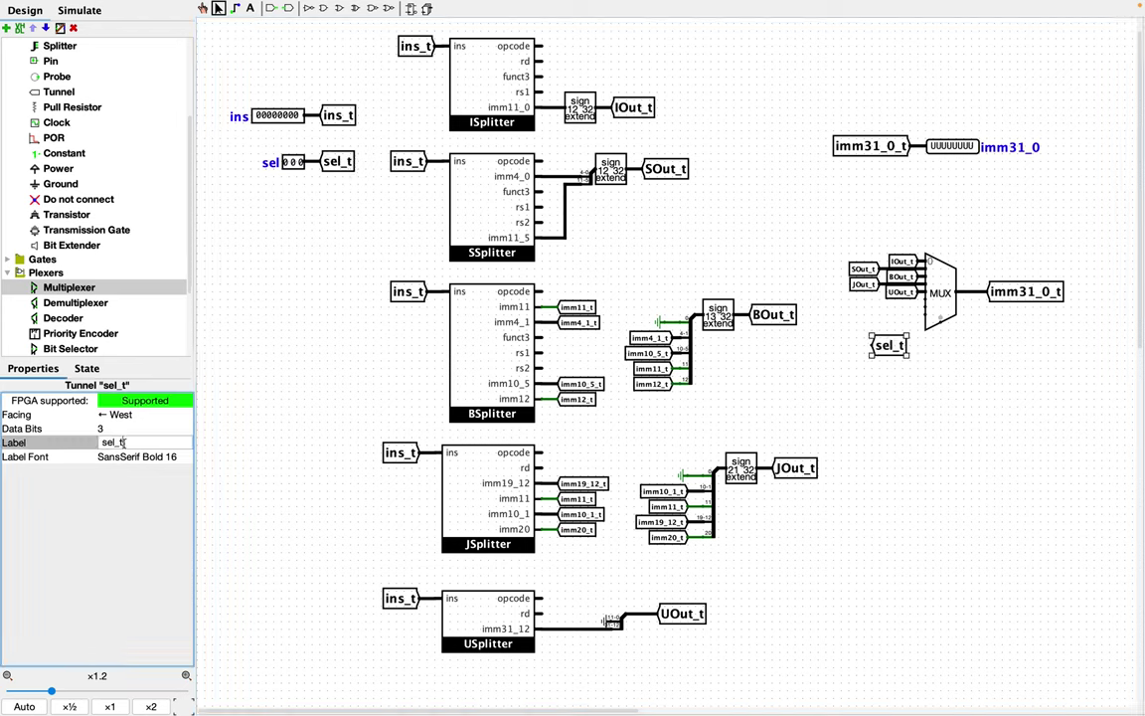
left_click(127, 418)
left_click(124, 456)
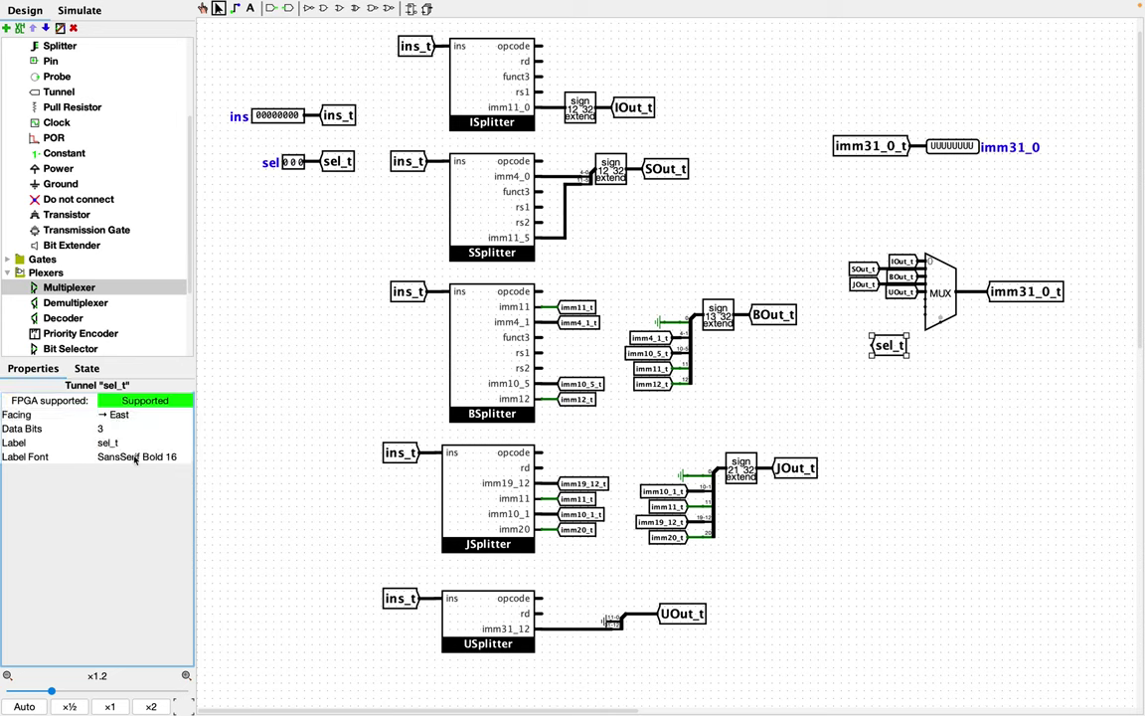
left_click_drag(855, 349, 939, 327)
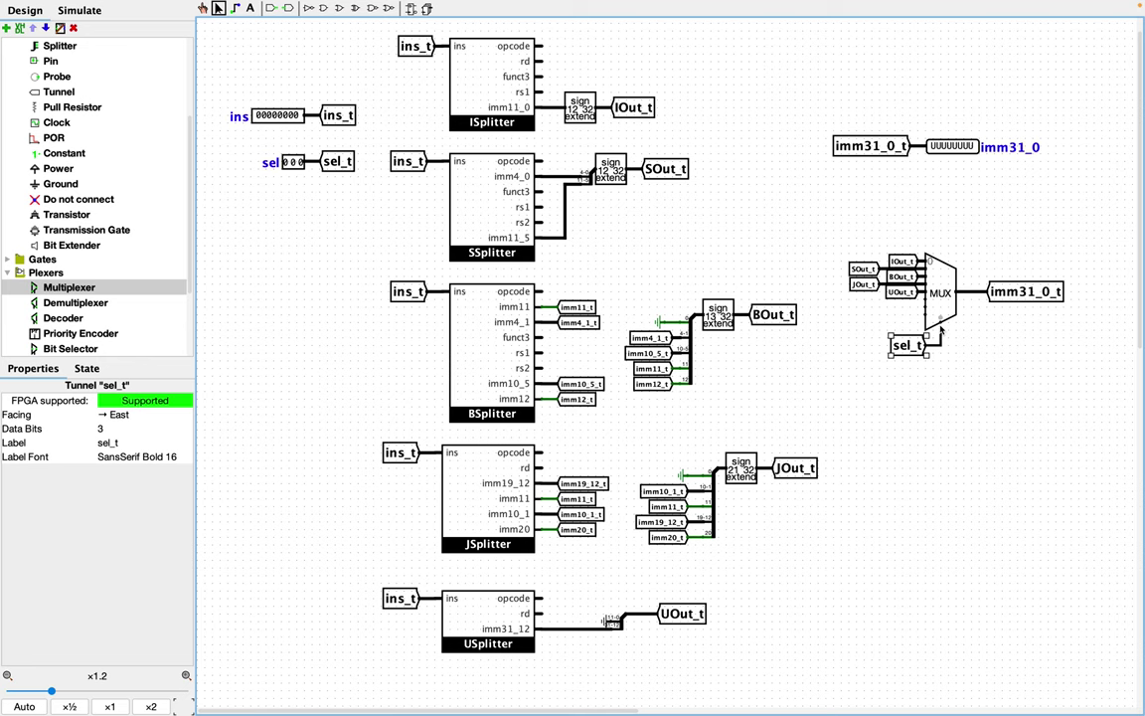
left_click(930, 395)
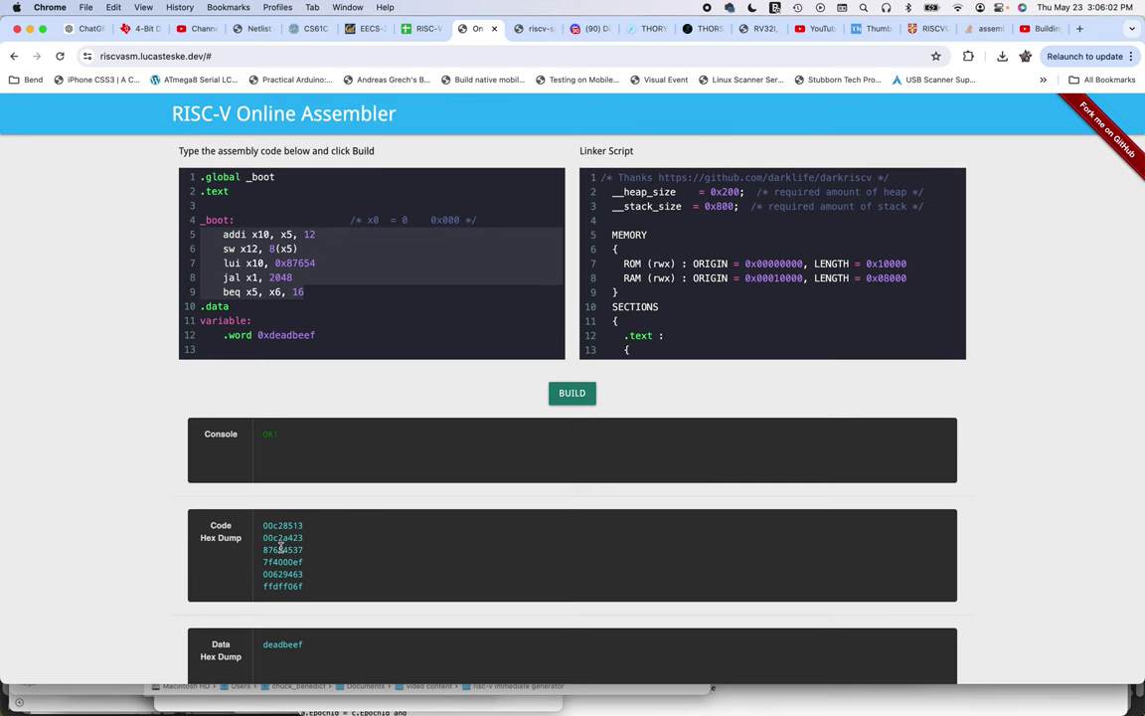
key("ctrl+Right")
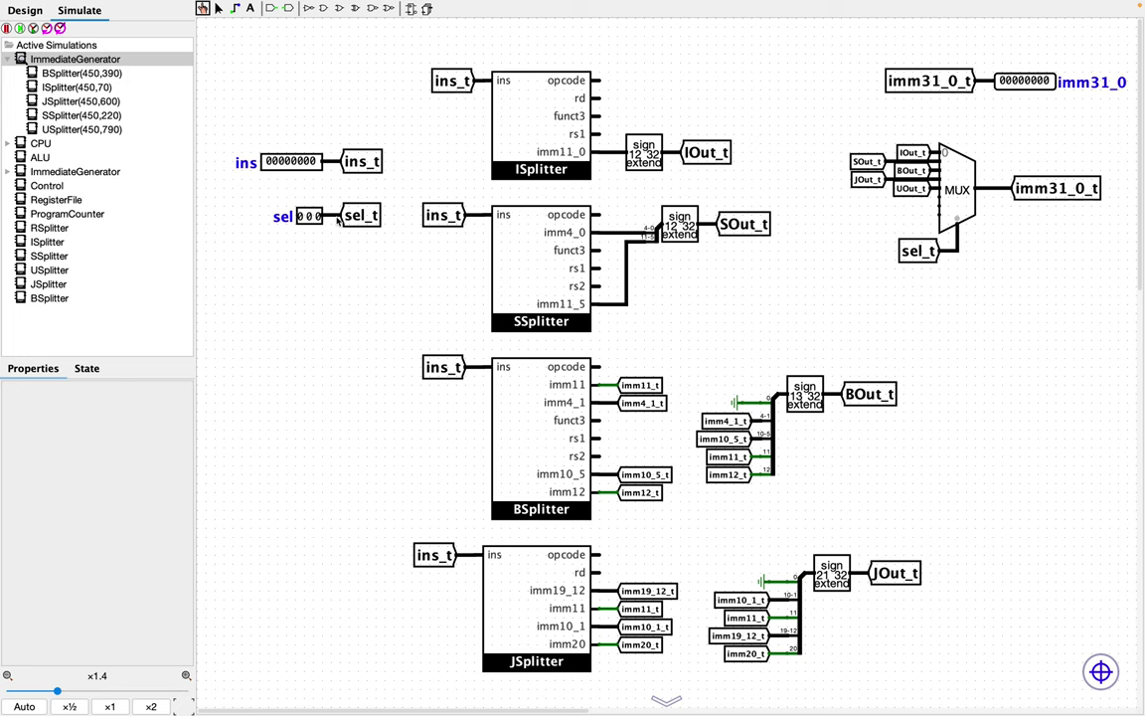
Enter 00c28513 into the ins pin so imm31_0 shows the addi immediate 0000000c
left_click(266, 165)
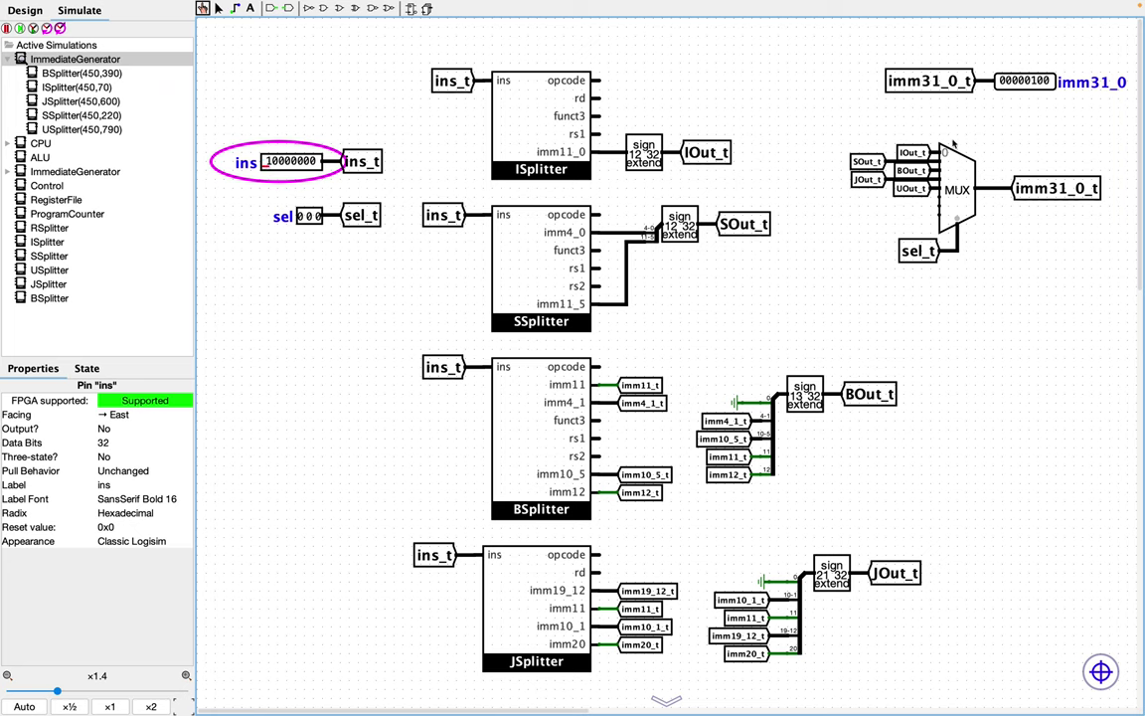
type("00c28513")
Change ins to 00c2a423 and set sel to 001 to read the store offset 00000008
left_click(272, 169)
type("a423")
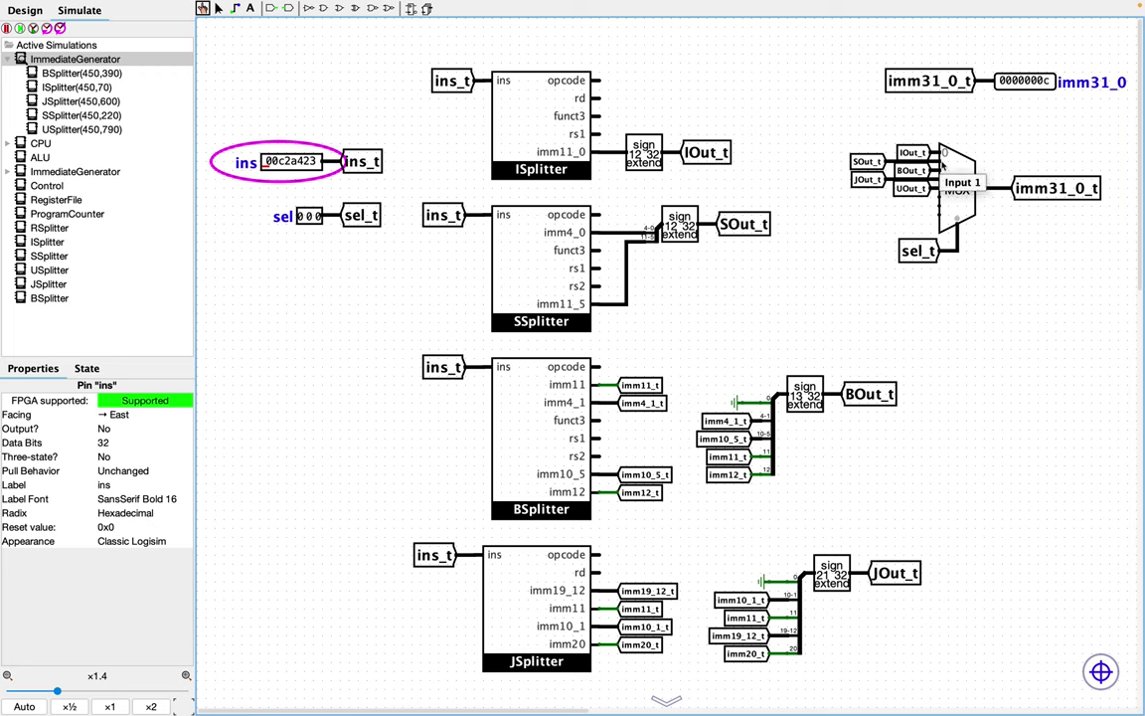
left_click(319, 221)
left_click(320, 220)
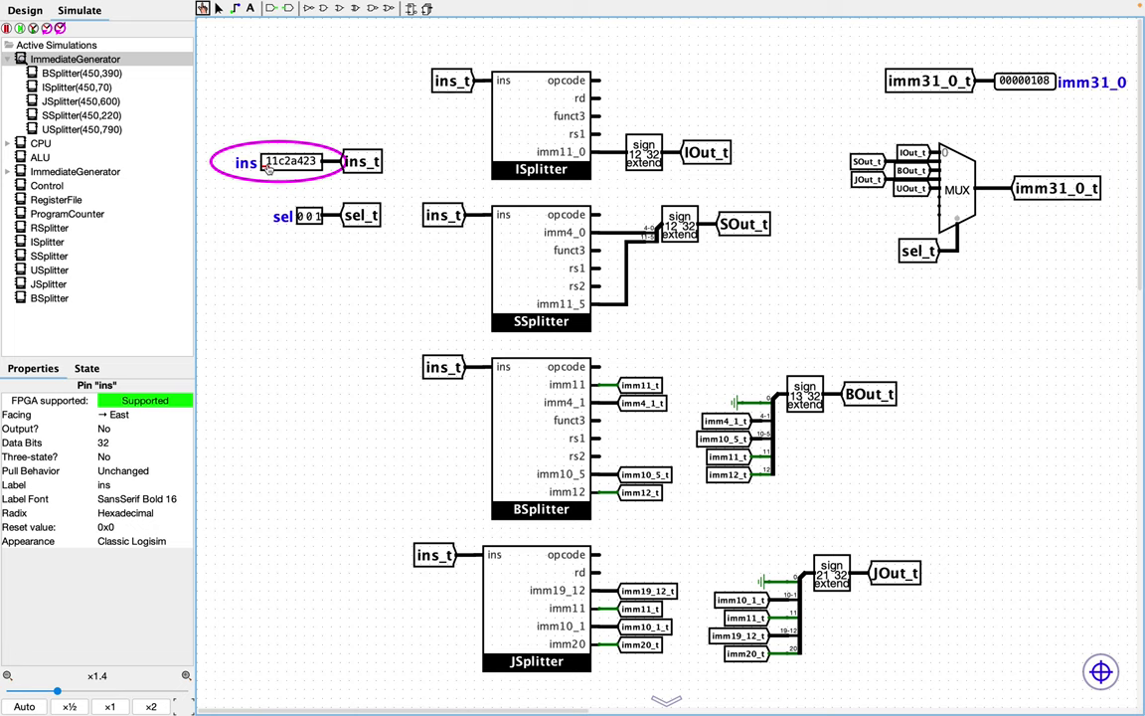
Load 87654537 into ins and set sel to 100, giving imm31_0 of 87654000
type("876")
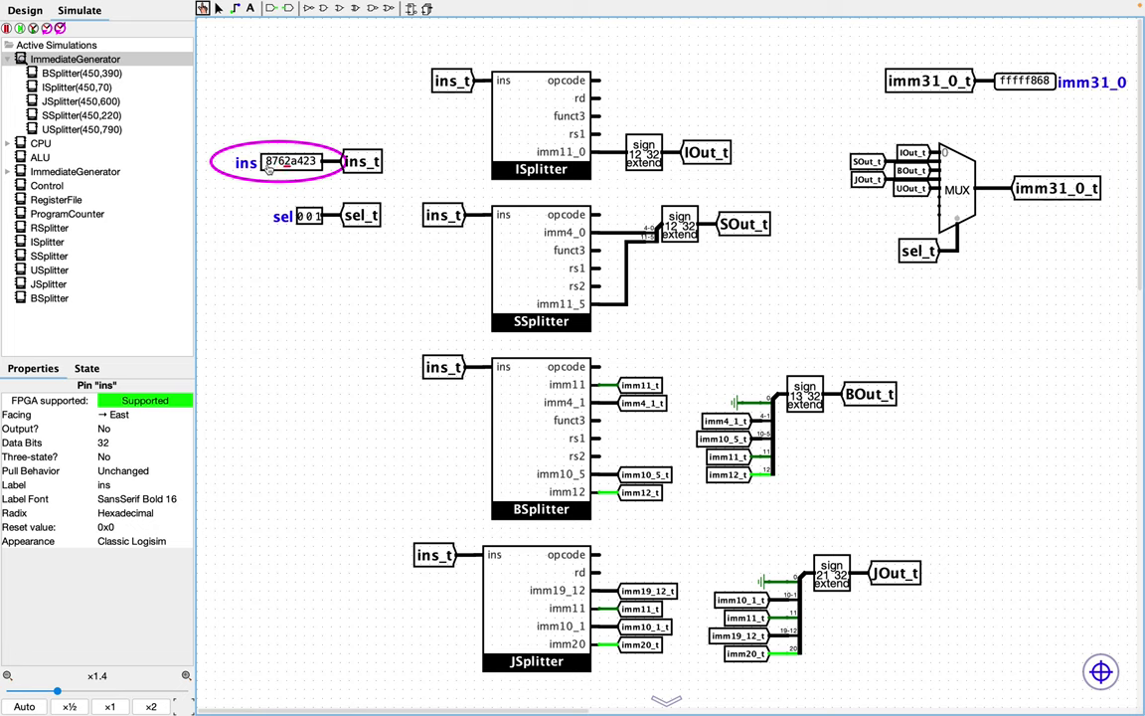
type("54537")
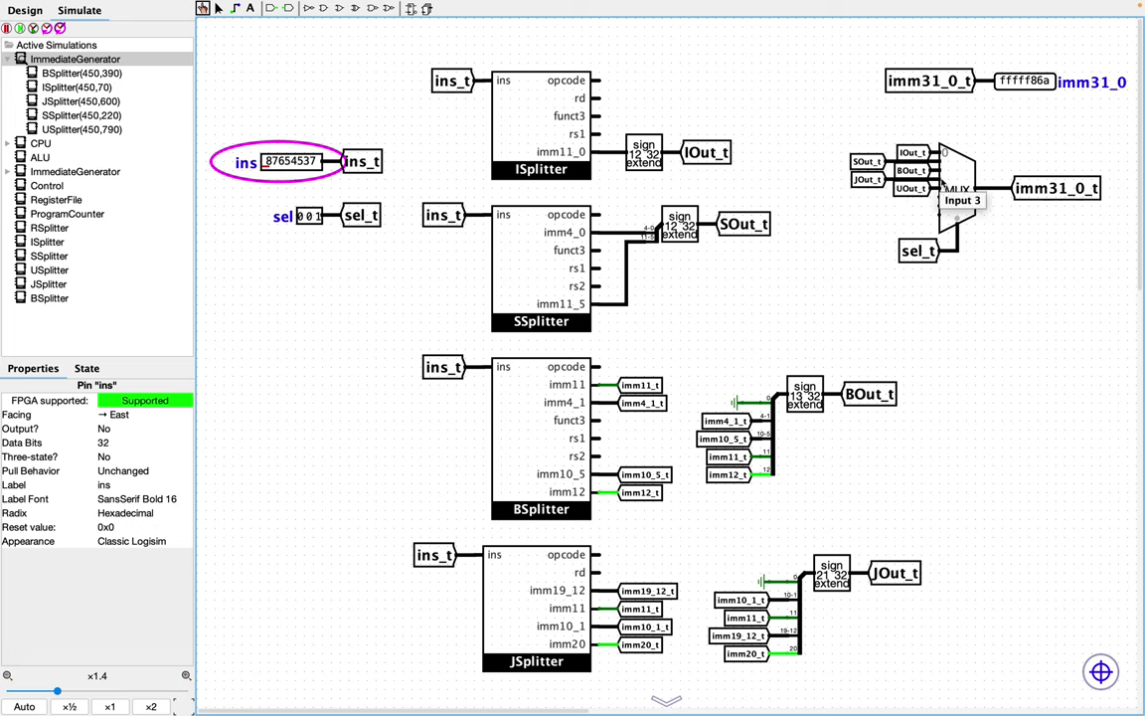
left_click(300, 219)
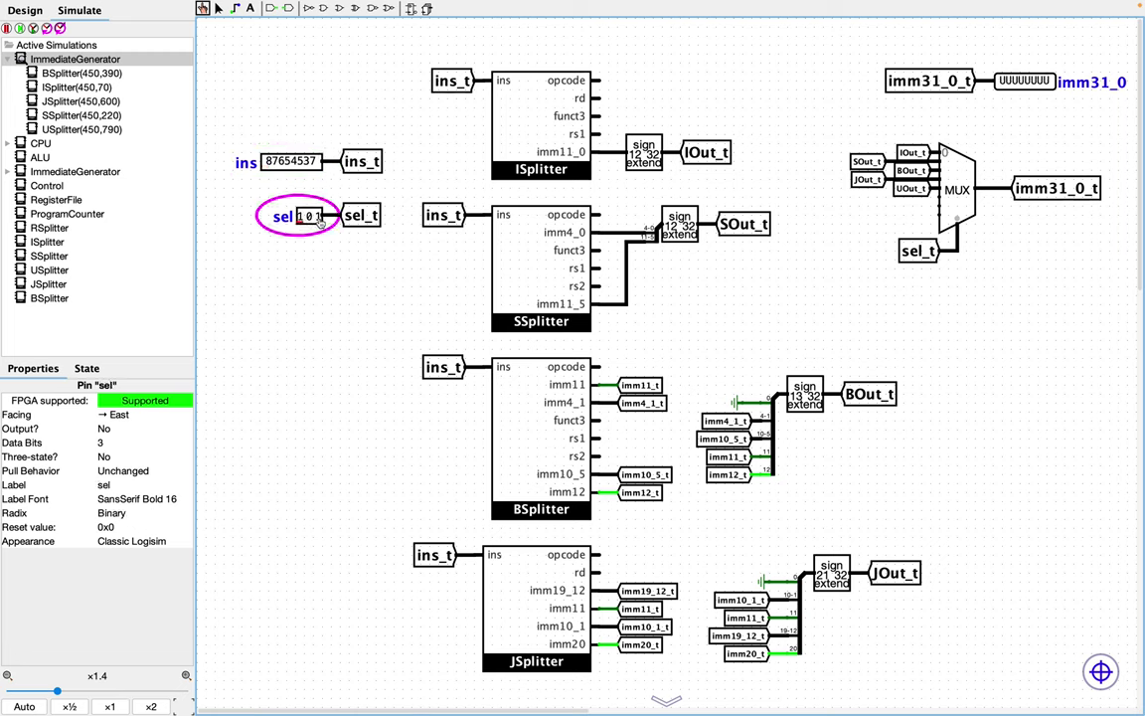
left_click(316, 217)
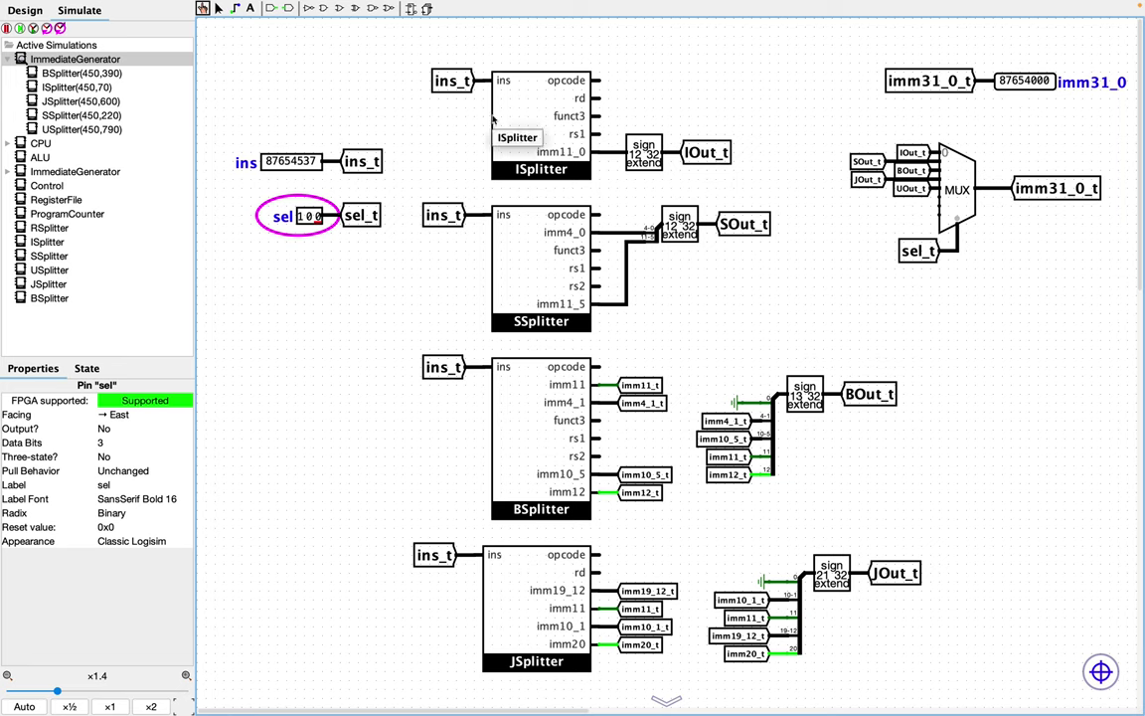
key("ctrl+Left")
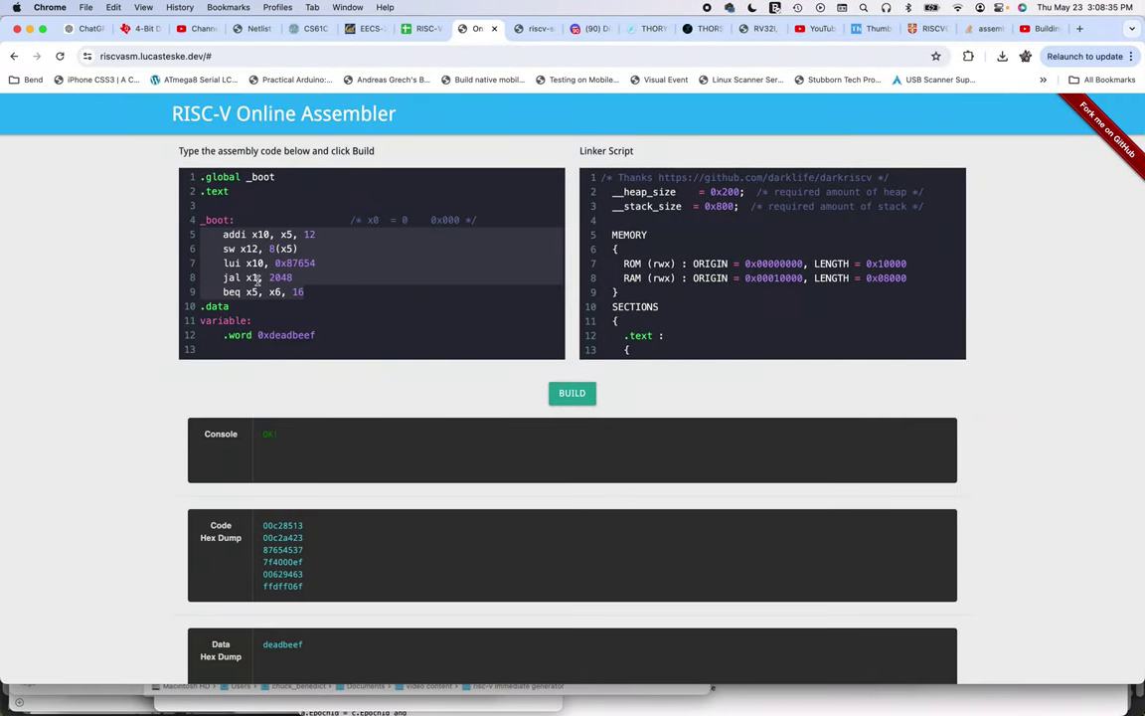
key("ctrl+Right")
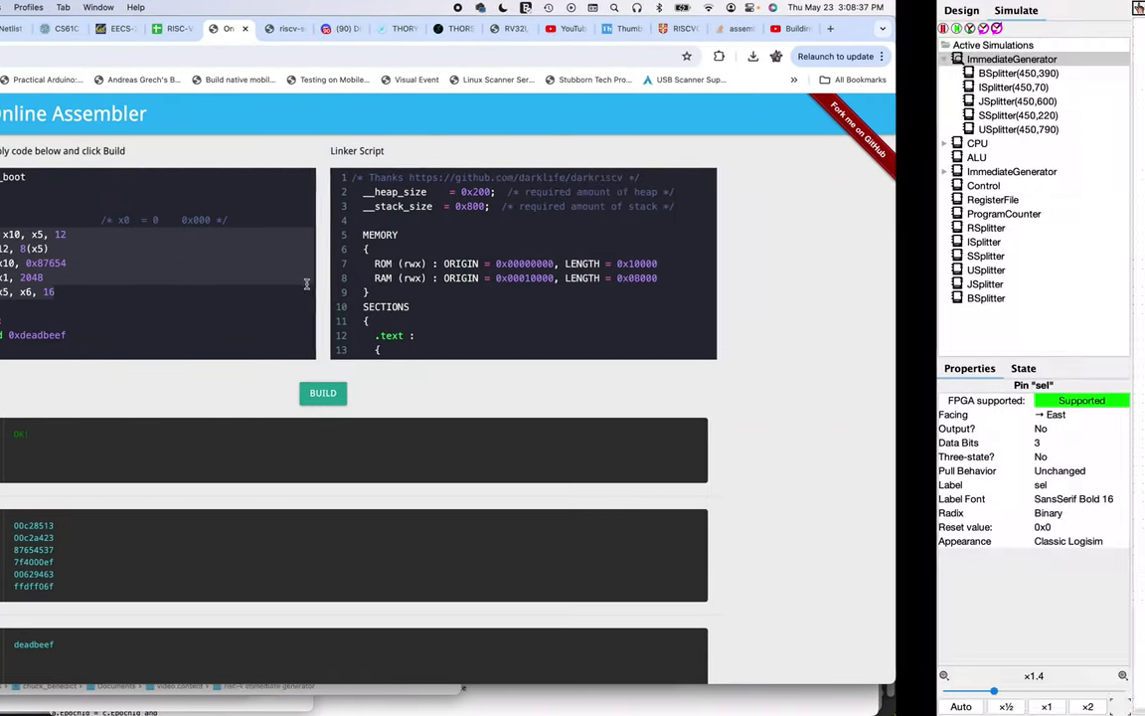
Load 7f4000ef into ins and set sel to 011 to read the jal immediate
left_click(268, 167)
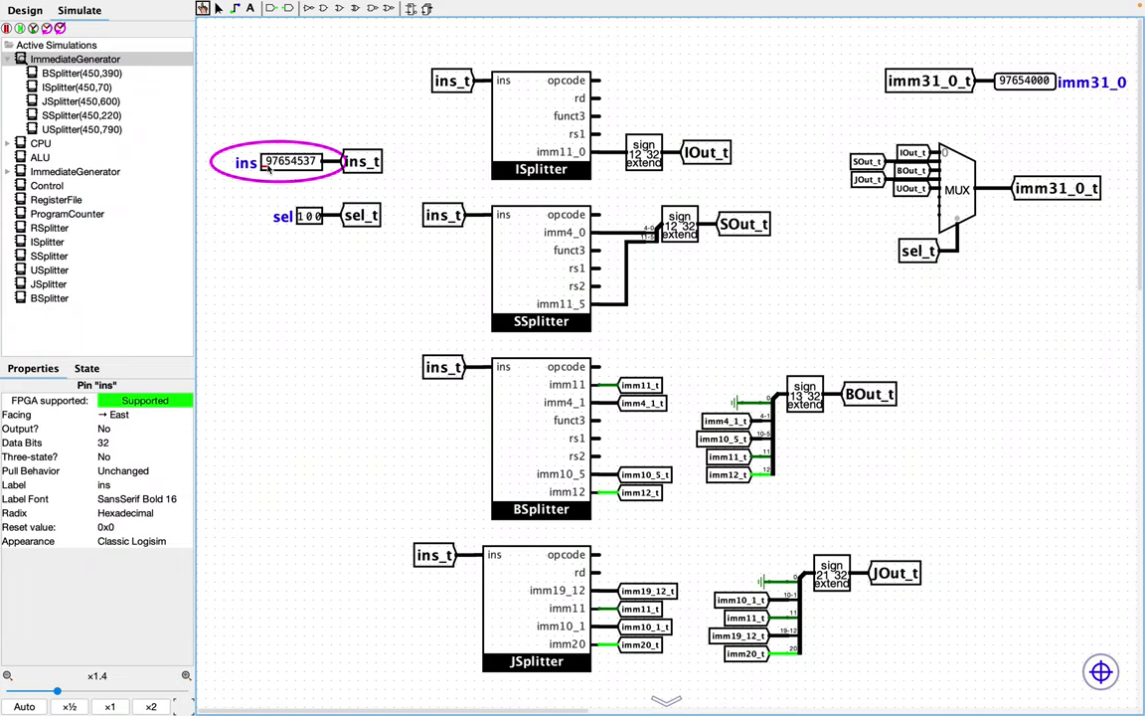
type("7f4000")
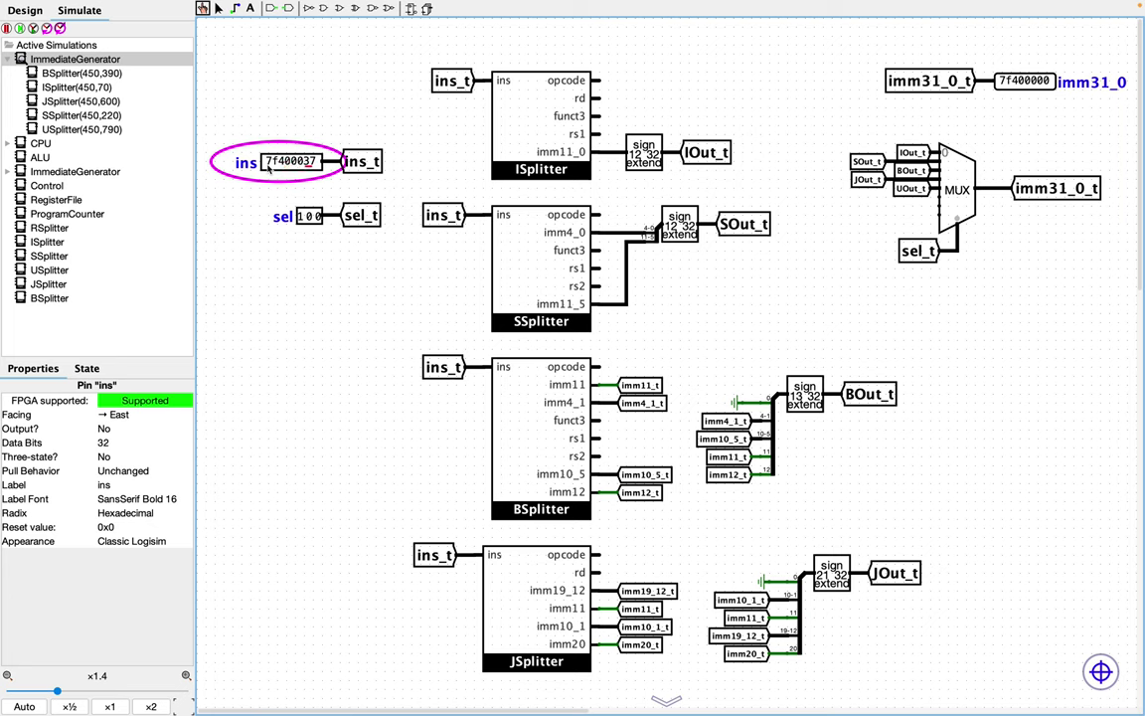
type("ef")
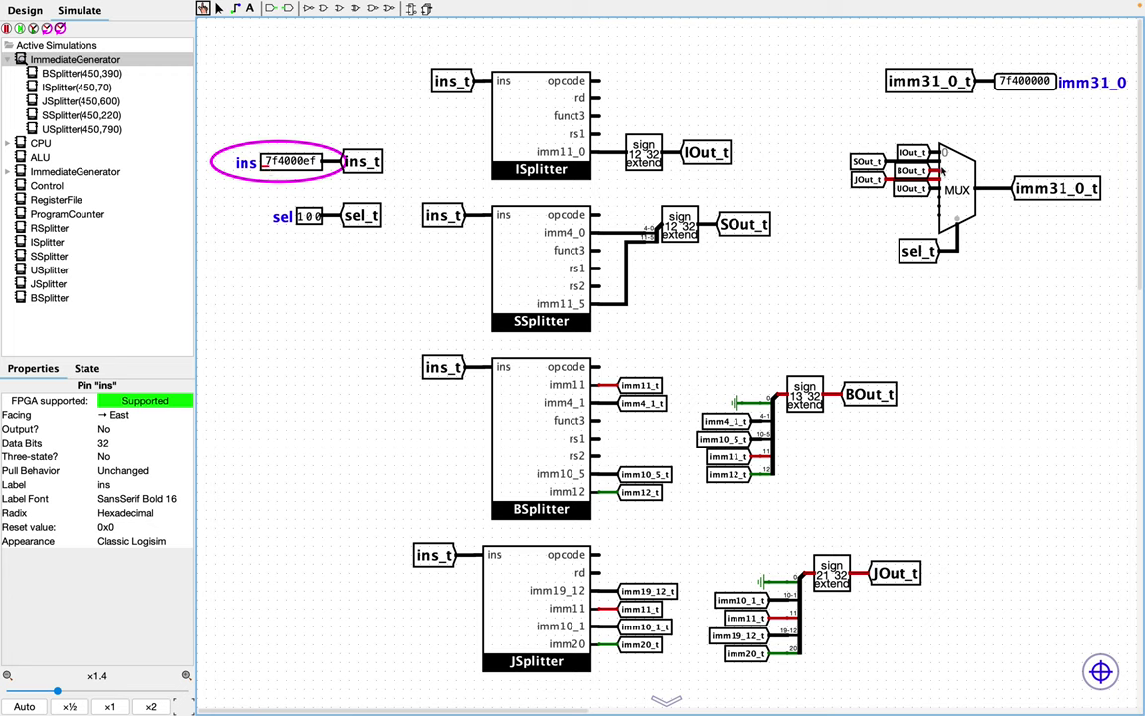
left_click(314, 218)
left_click(317, 218)
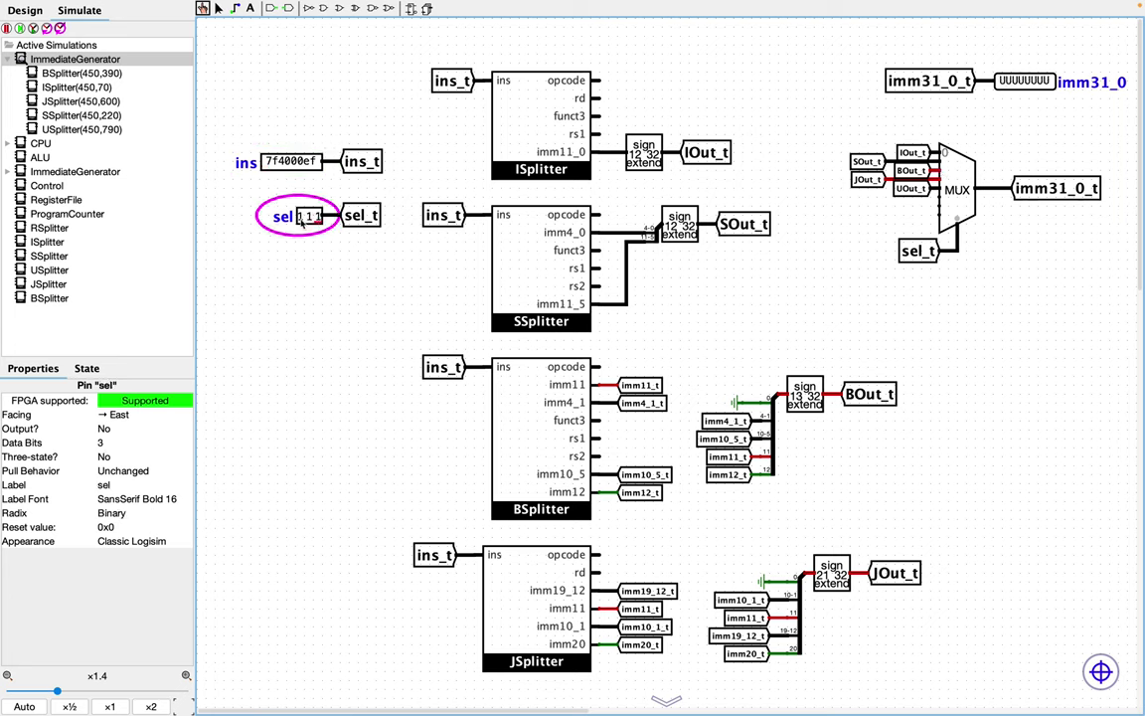
left_click(301, 218)
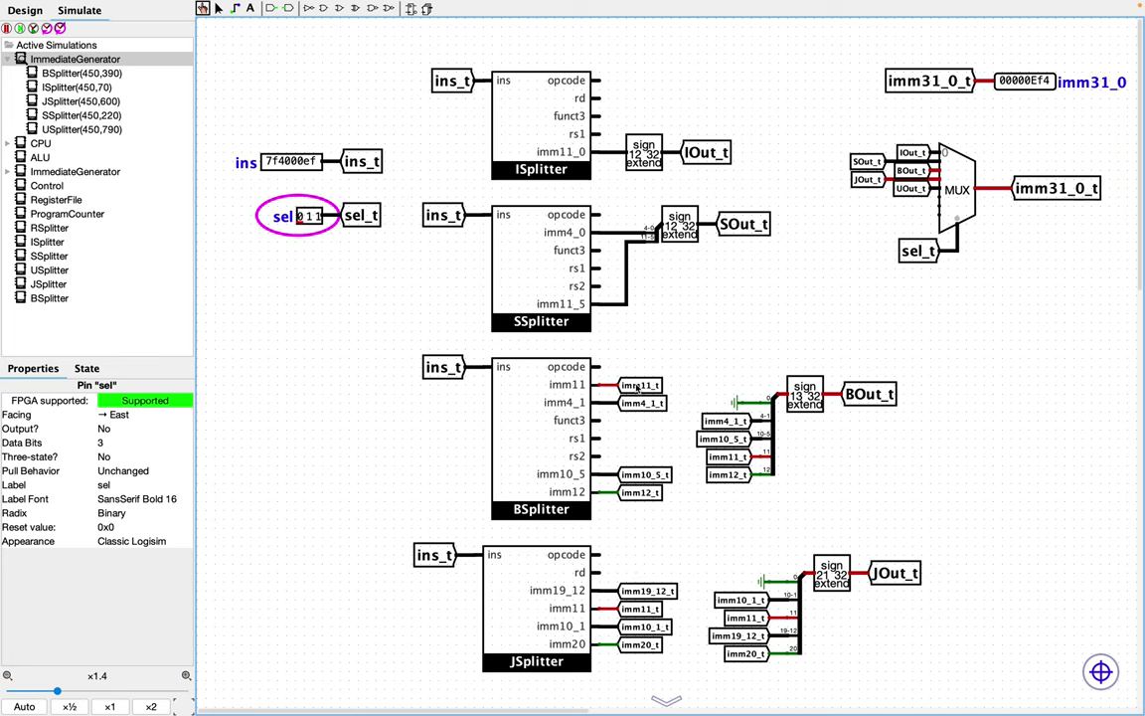
left_click(20, 10)
Prefix both B-splitter imm11_t tunnels with b_, naming them b_imm11_t
left_click(401, 484)
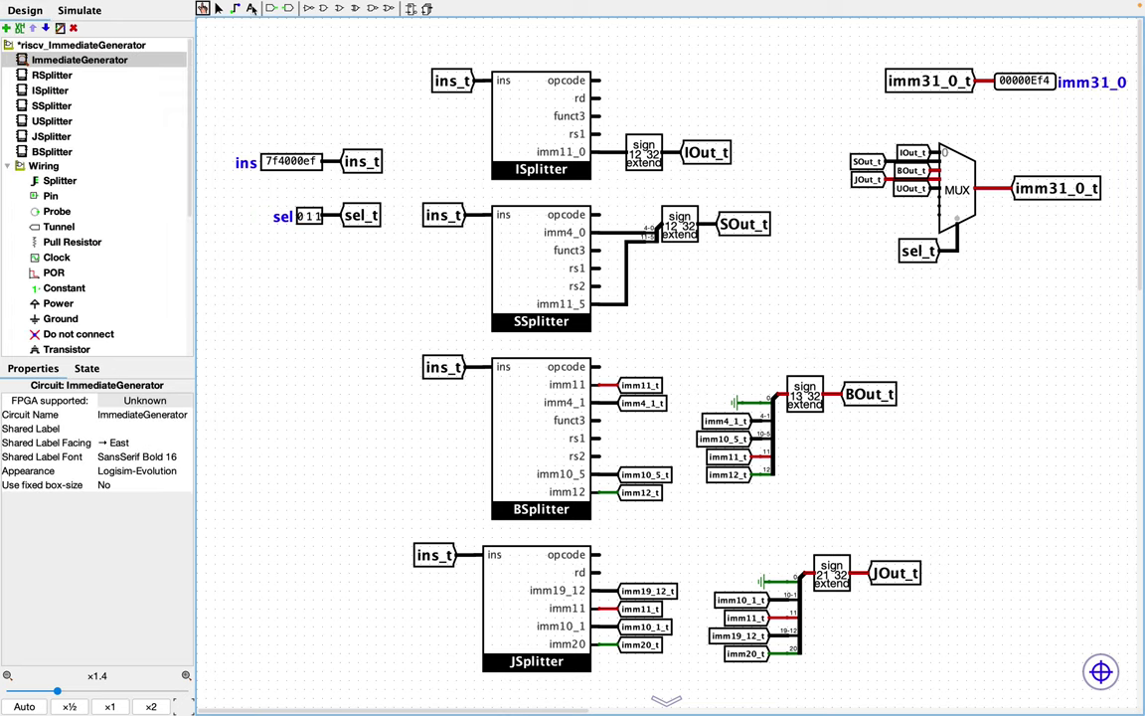
double_click(639, 385)
key("Right")
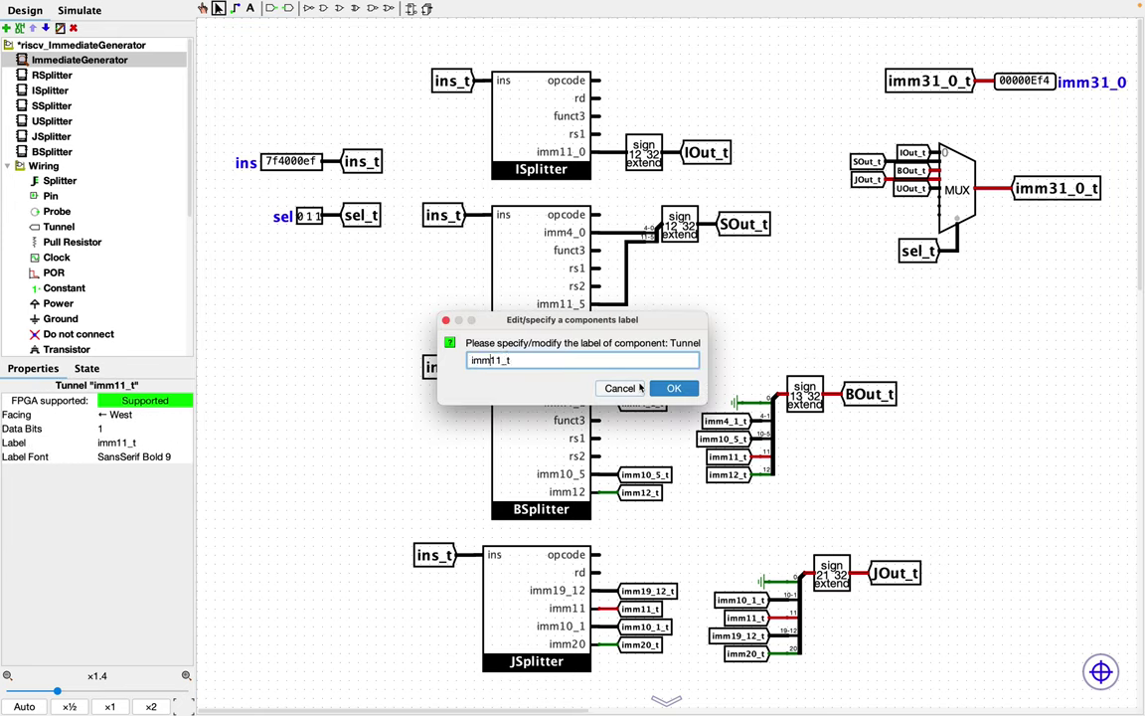
key("Left")
key("Left")
key("Left")
key("Left")
key("Left")
key("Left")
key("Left")
type("b_")
left_click(672, 388)
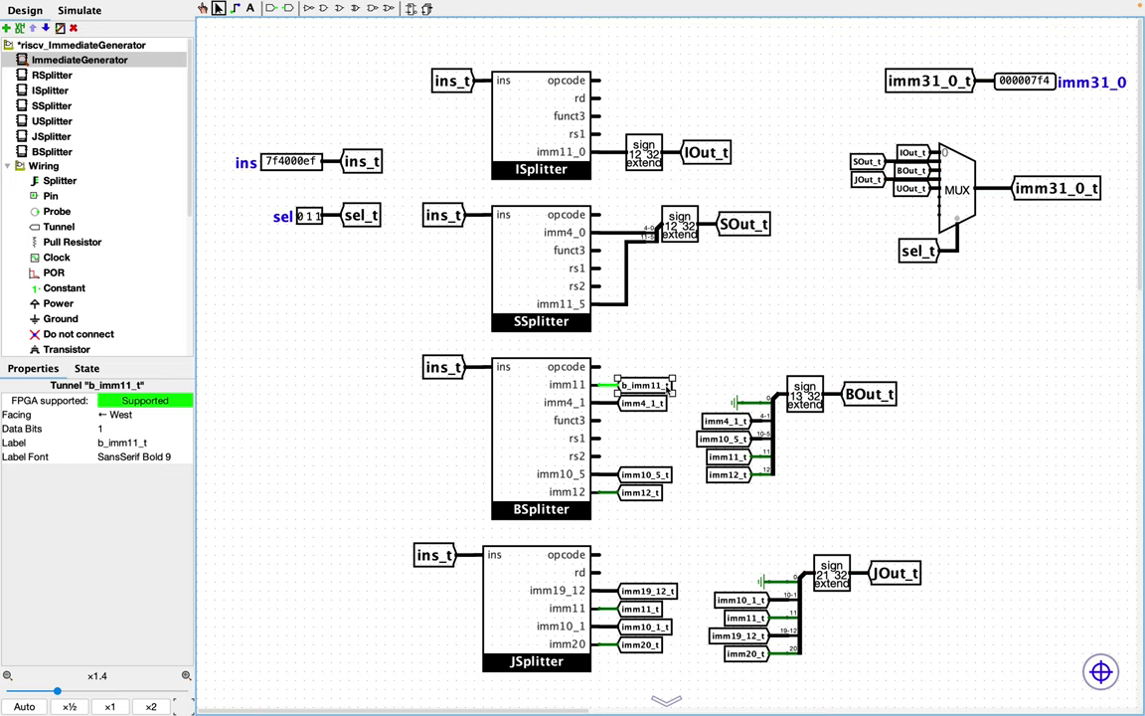
double_click(732, 457)
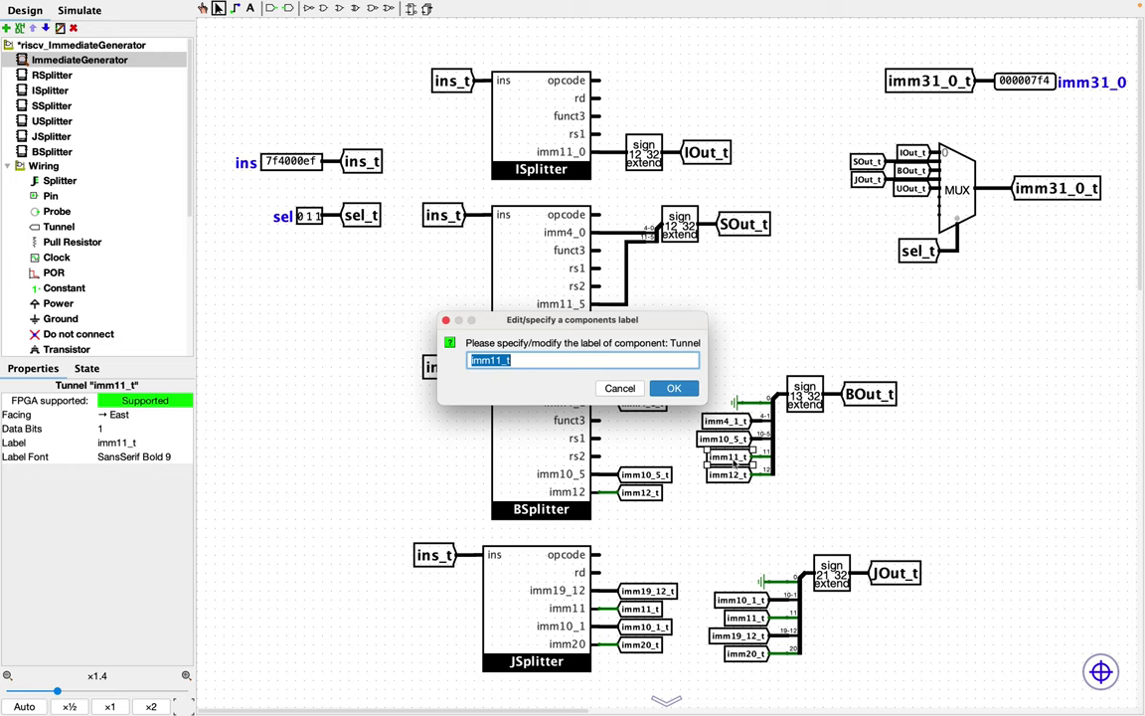
key("Left")
type("b_")
key("Return")
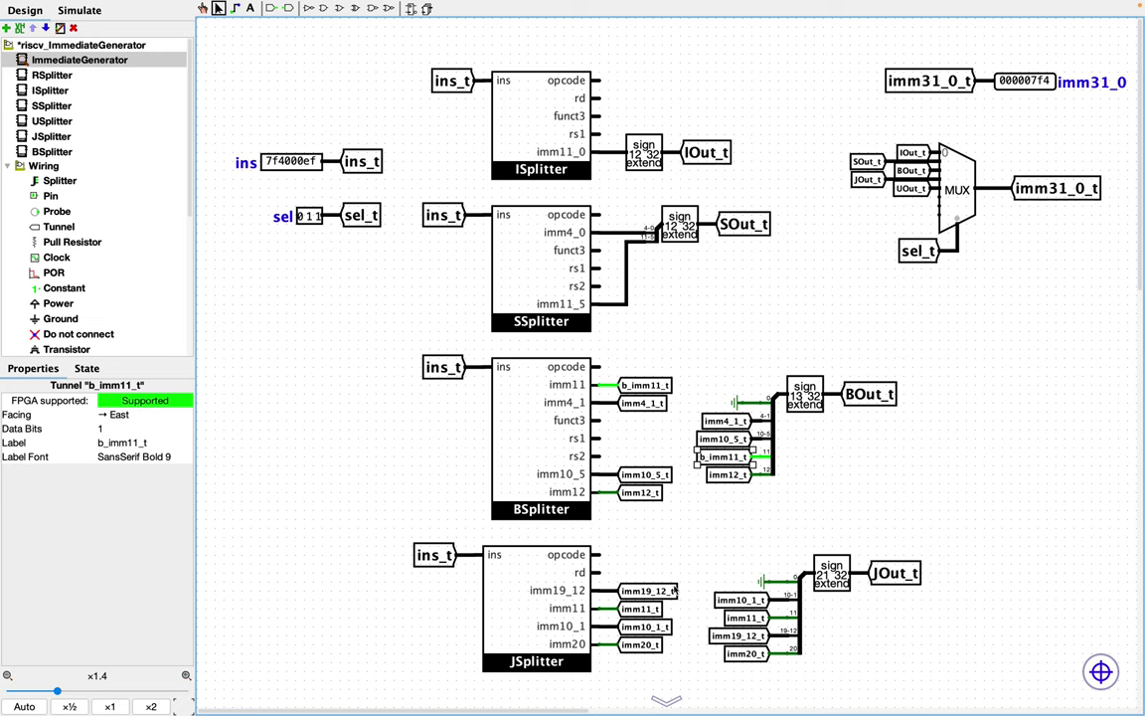
Rename both J-splitter imm11_t tunnels to j_imm11_t
double_click(639, 610)
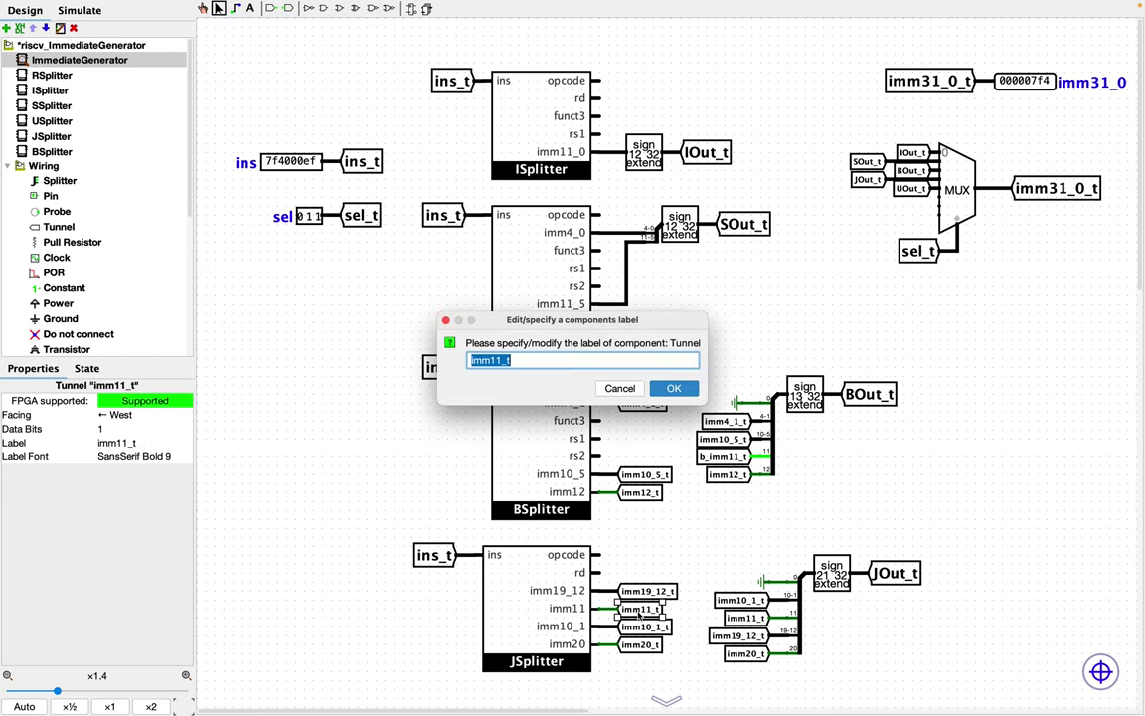
key("Left")
type("j_")
key("Return")
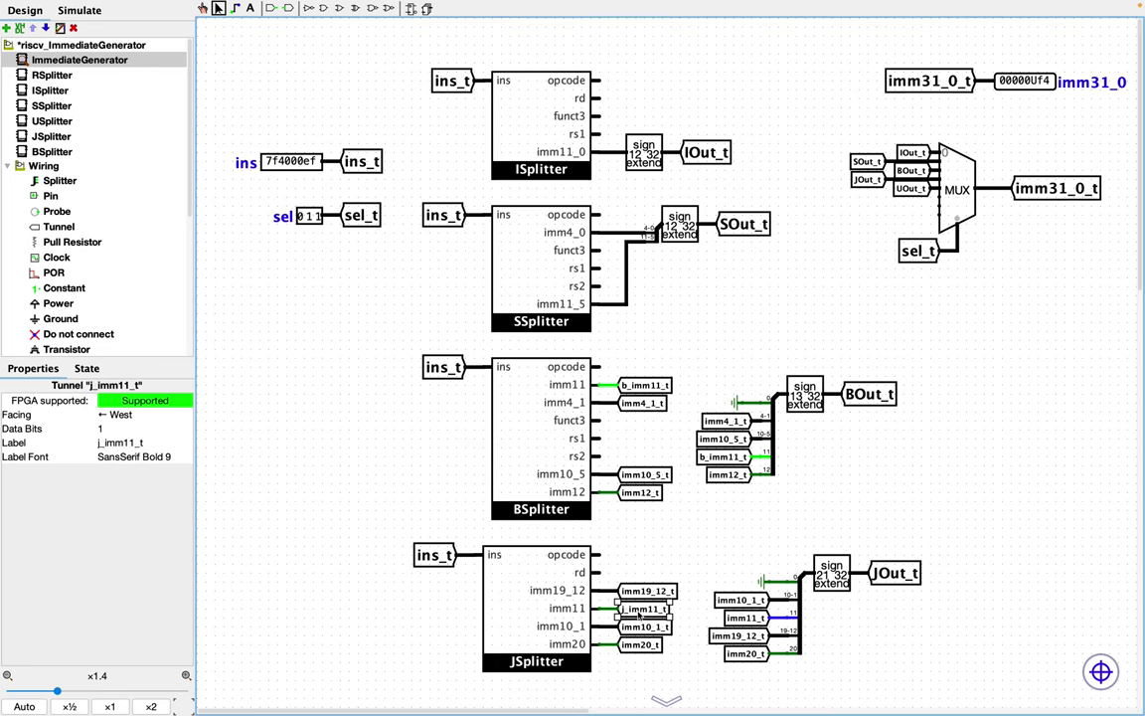
double_click(737, 618)
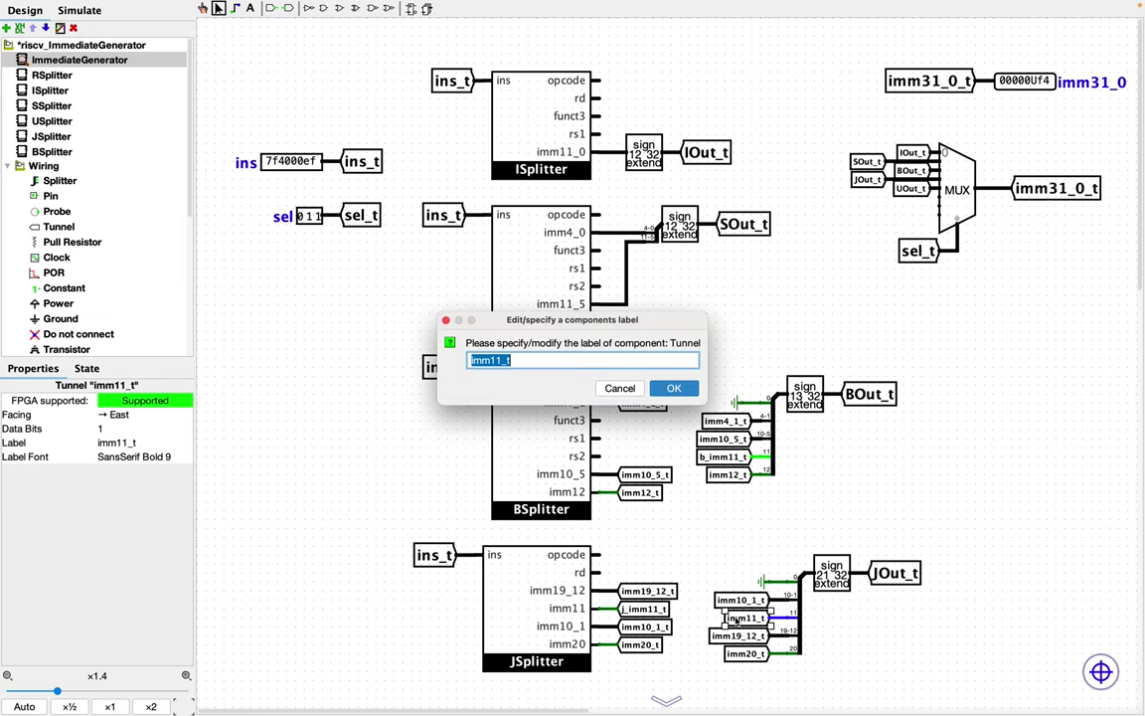
key("Left")
key("Left")
key("Left")
key("Left")
key("Left")
key("Left")
key("Left")
type("j_")
key("Return")
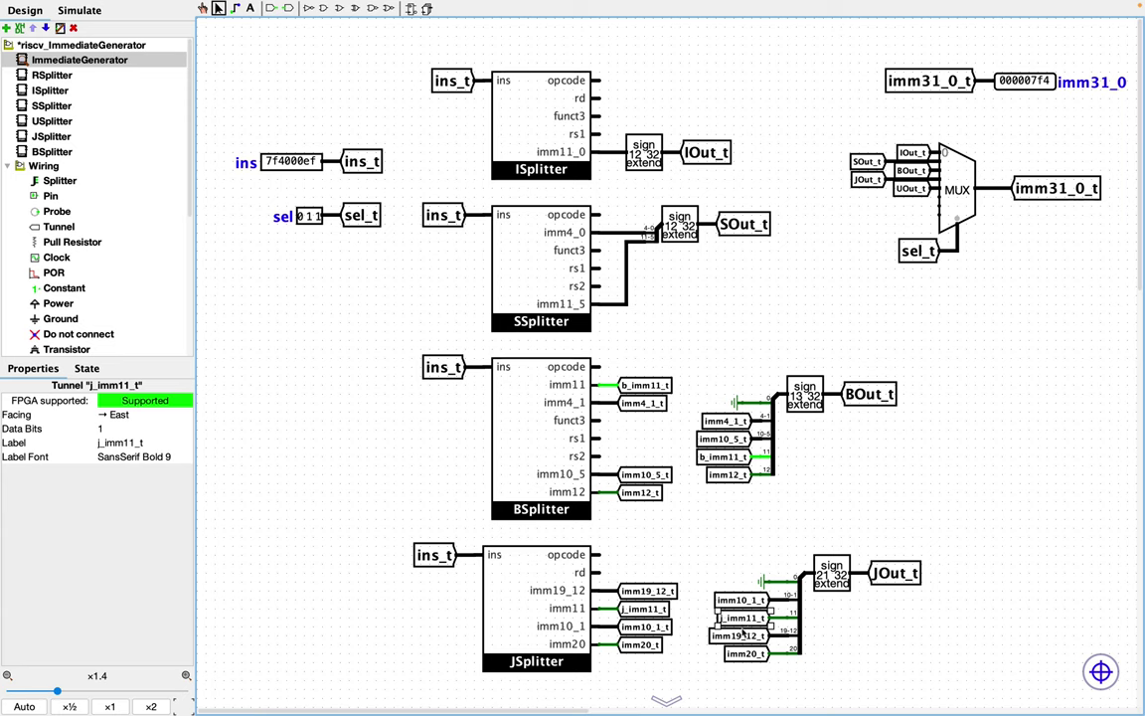
Set the imm31_0 output pin's radix to Unsigned Decimal so it reads 2036
left_click(1029, 85)
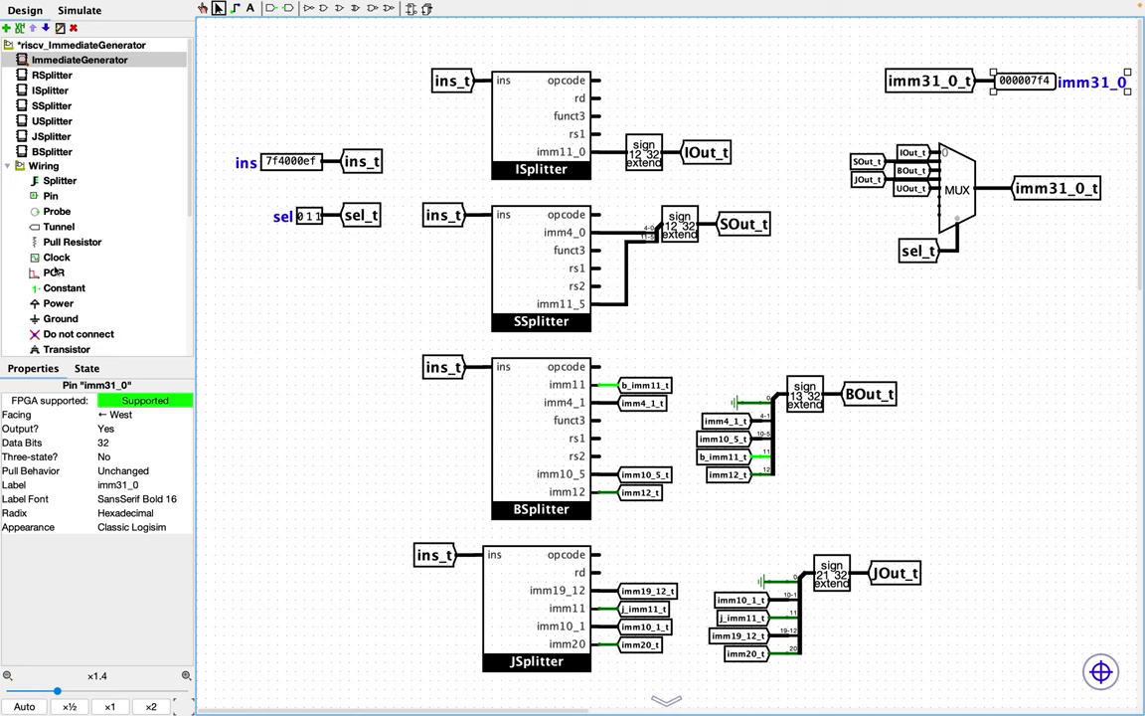
scroll(52, 272, "down", 5)
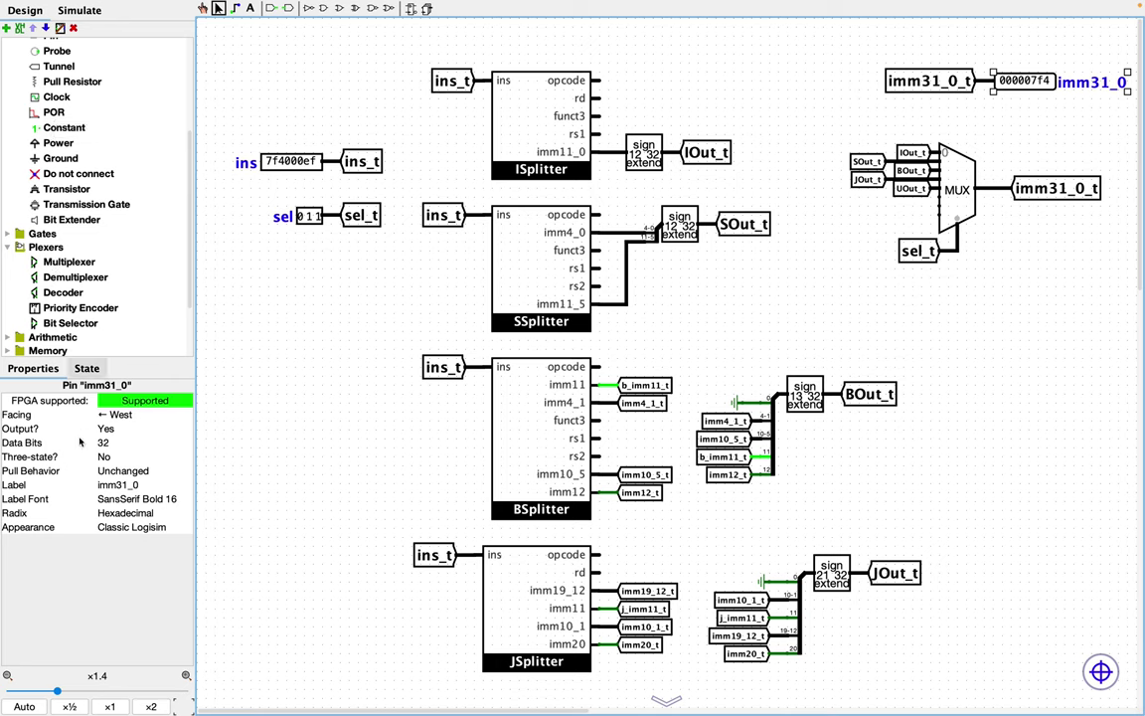
left_click(139, 513)
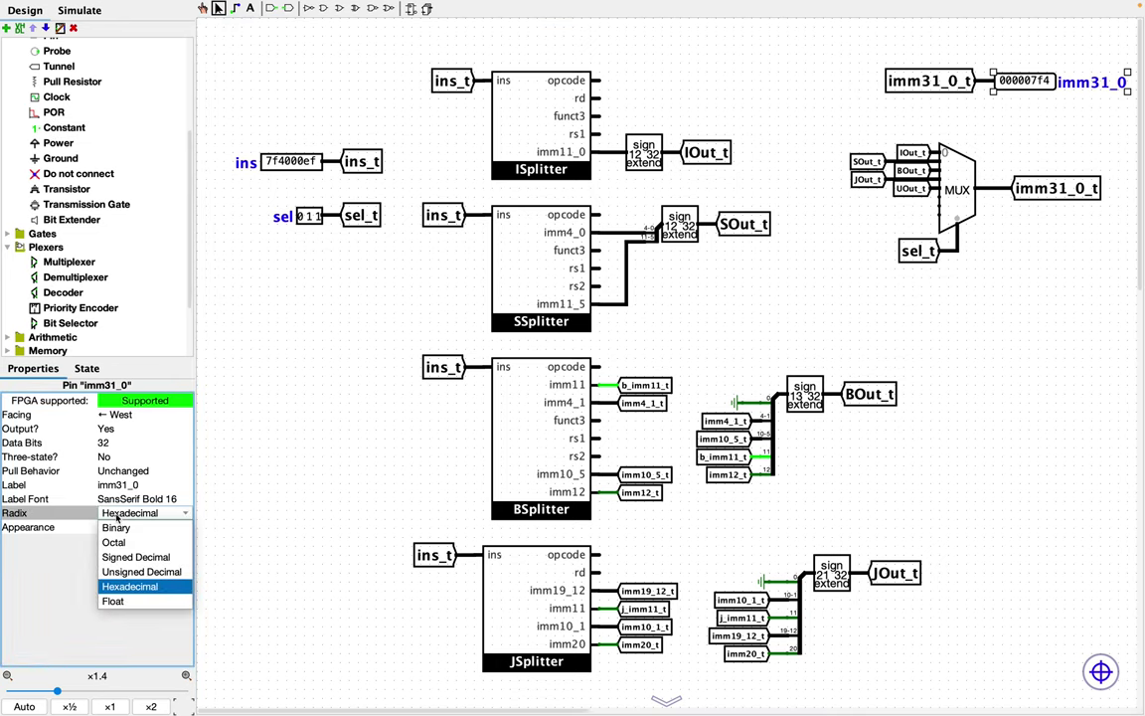
left_click(122, 572)
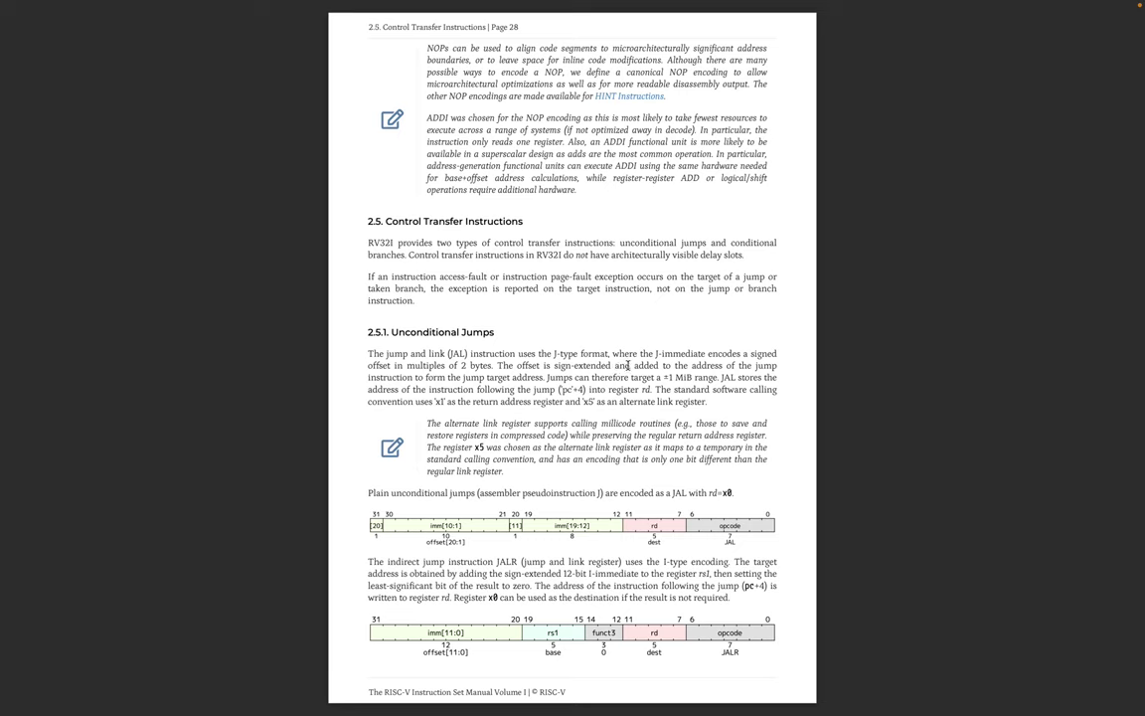
Highlight the JAL offset sentence in manual section 2.5.1 Unconditional Jumps
left_click_drag(636, 365, 414, 378)
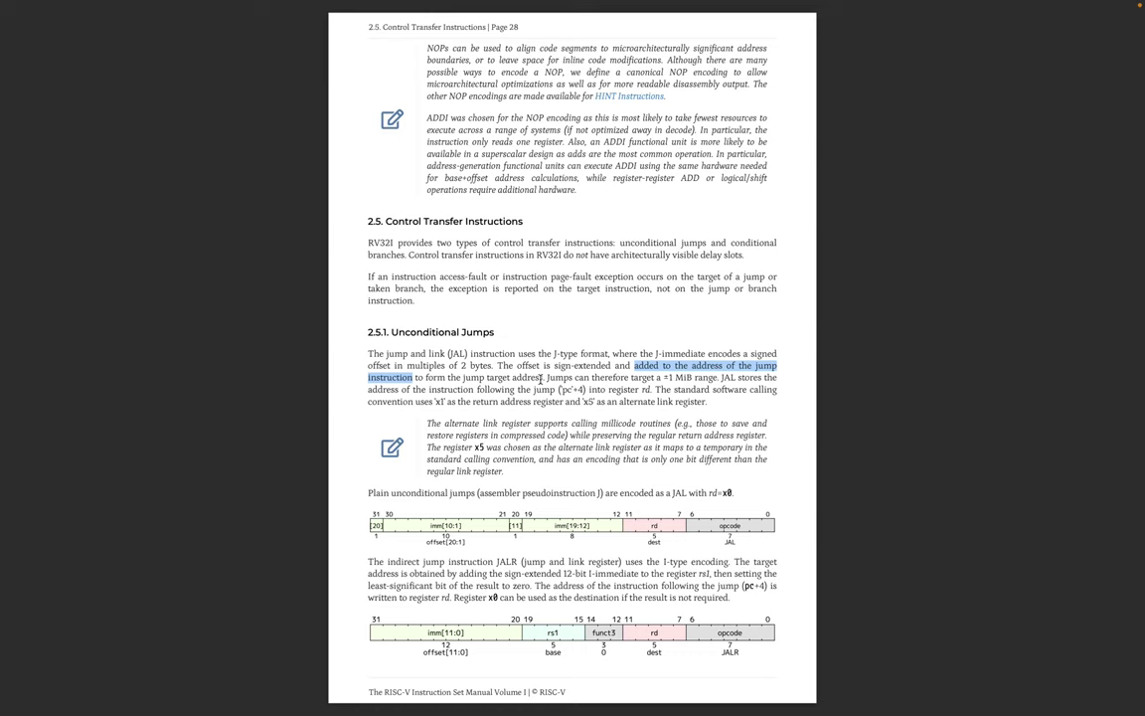
key("ctrl+Left")
key("ctrl+Left")
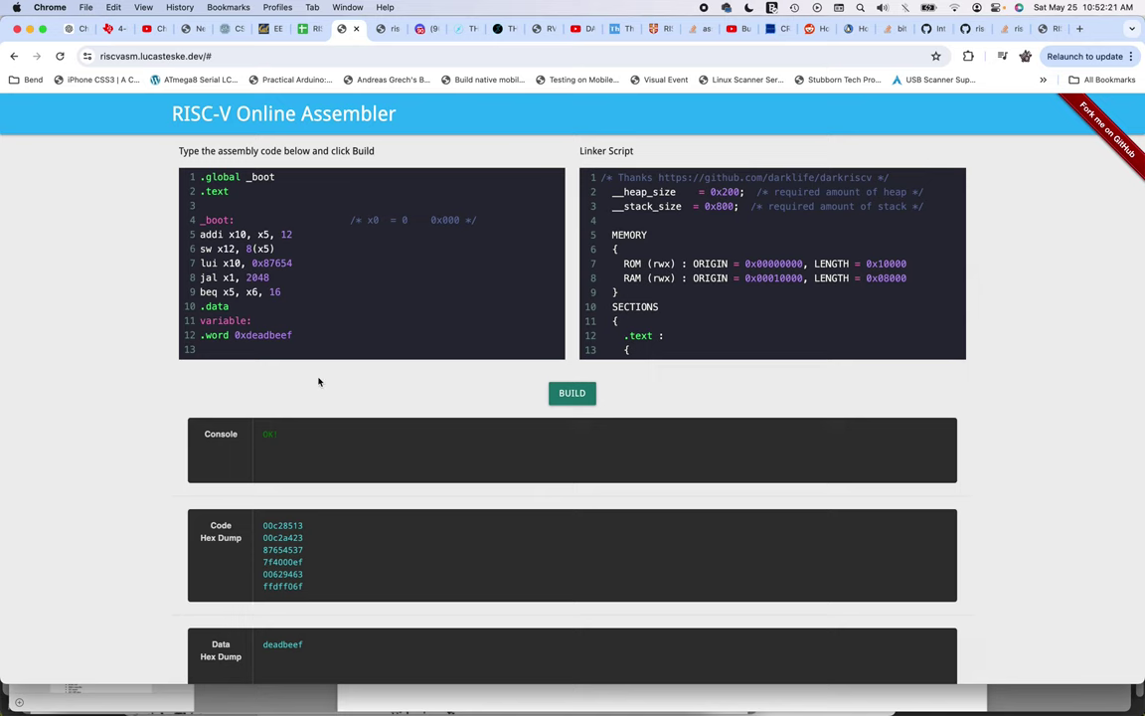
scroll(318, 380, "down", 5)
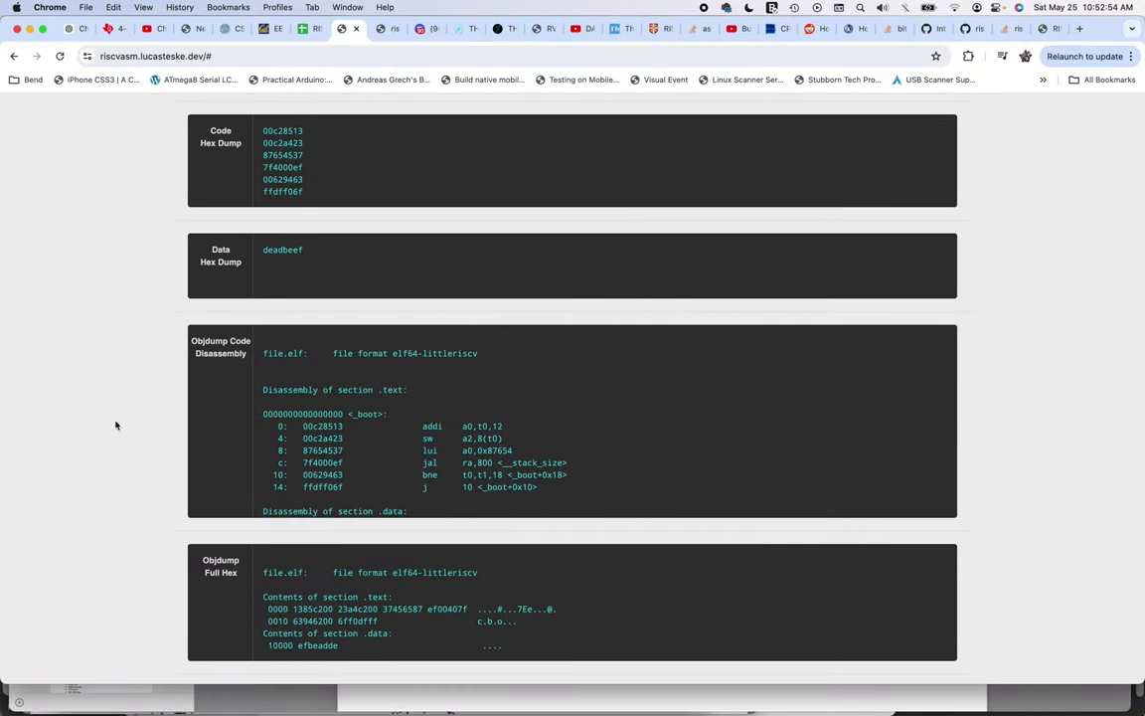
scroll(115, 424, "up", 8)
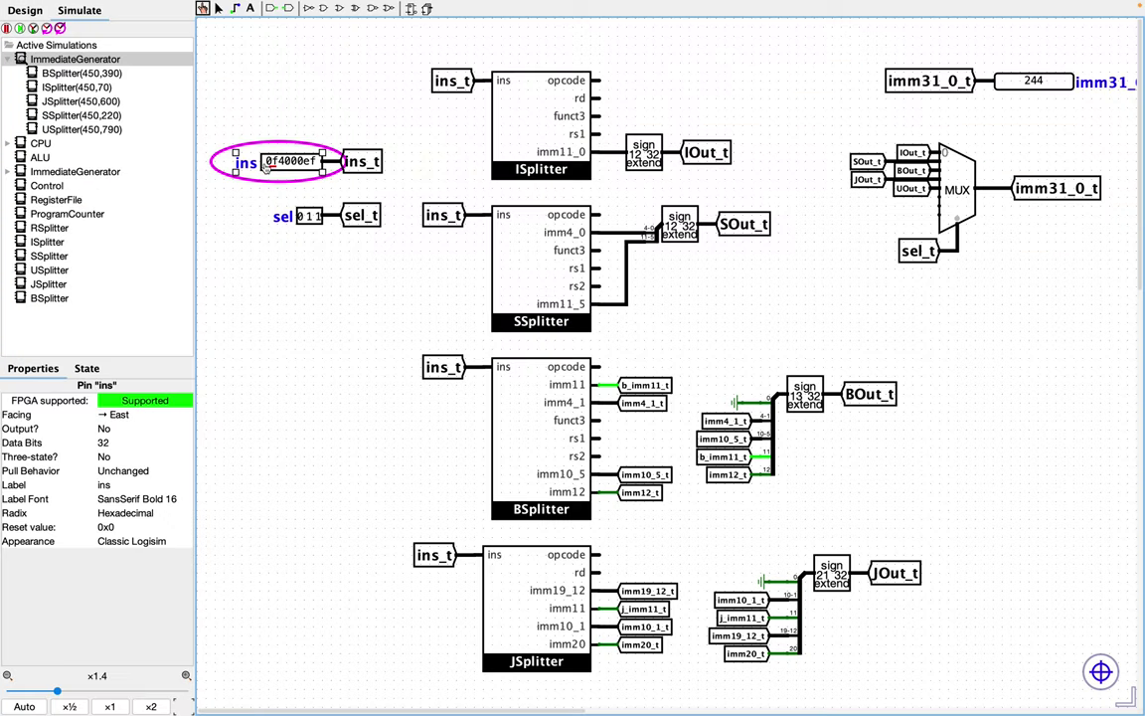
Enter 0620463 into ins and set sel to 010 so imm31_0 reads 8
type("0620463")
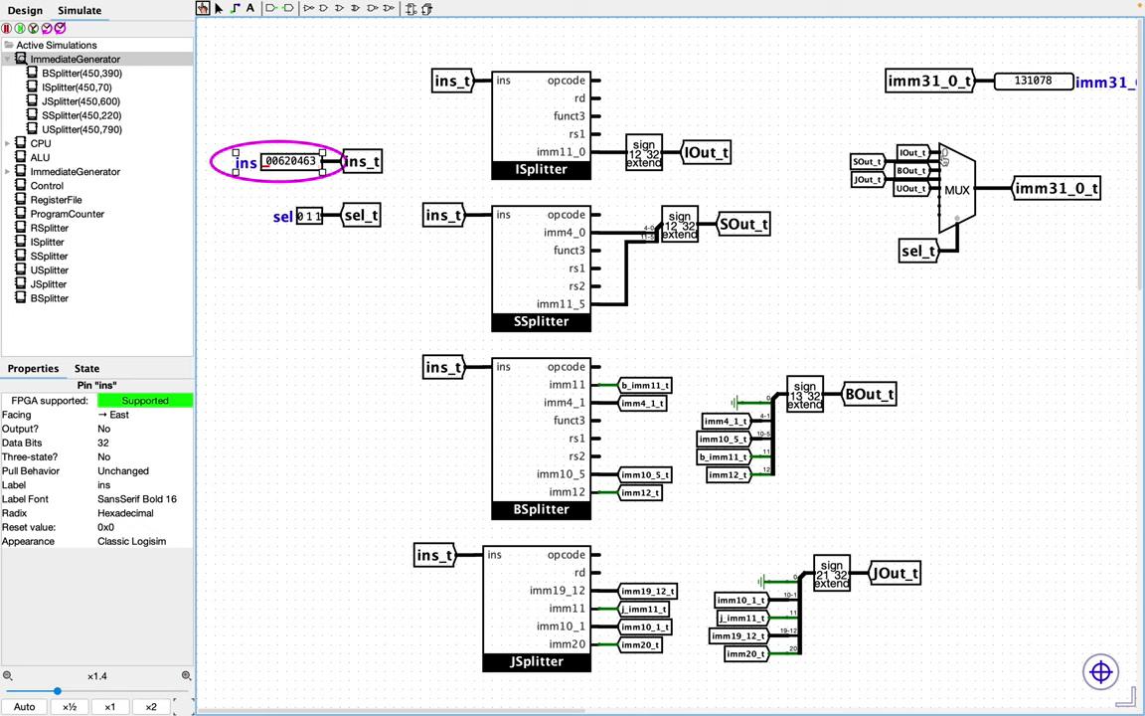
left_click(318, 218)
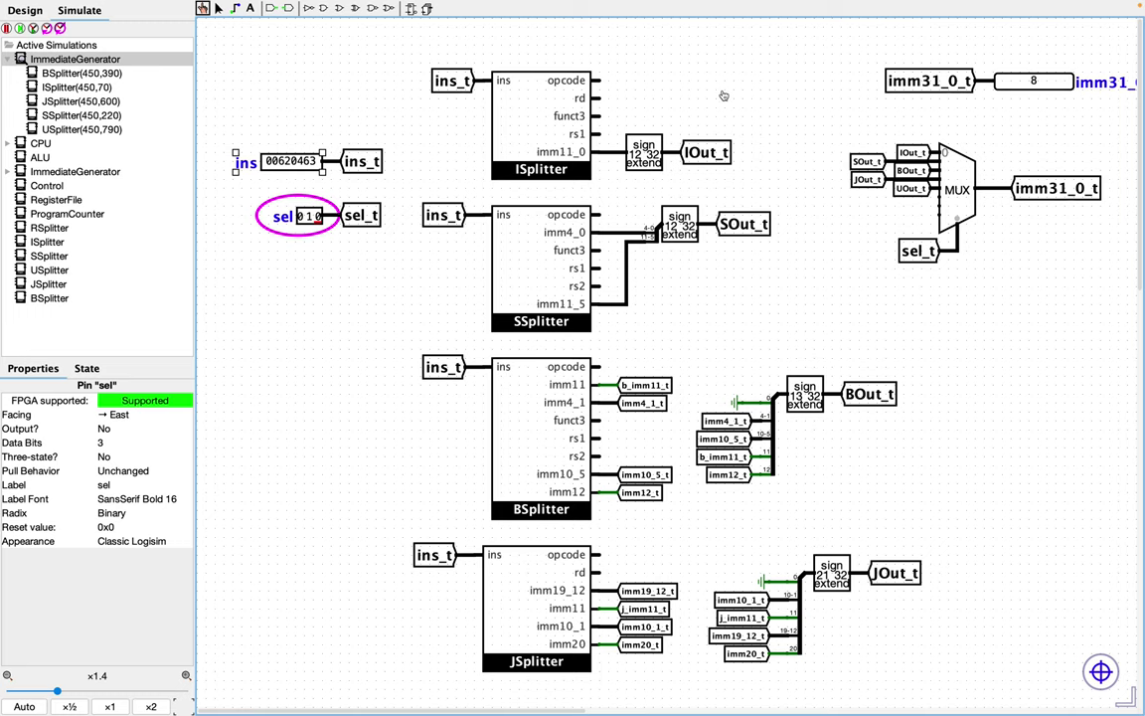
key("ctrl+Left")
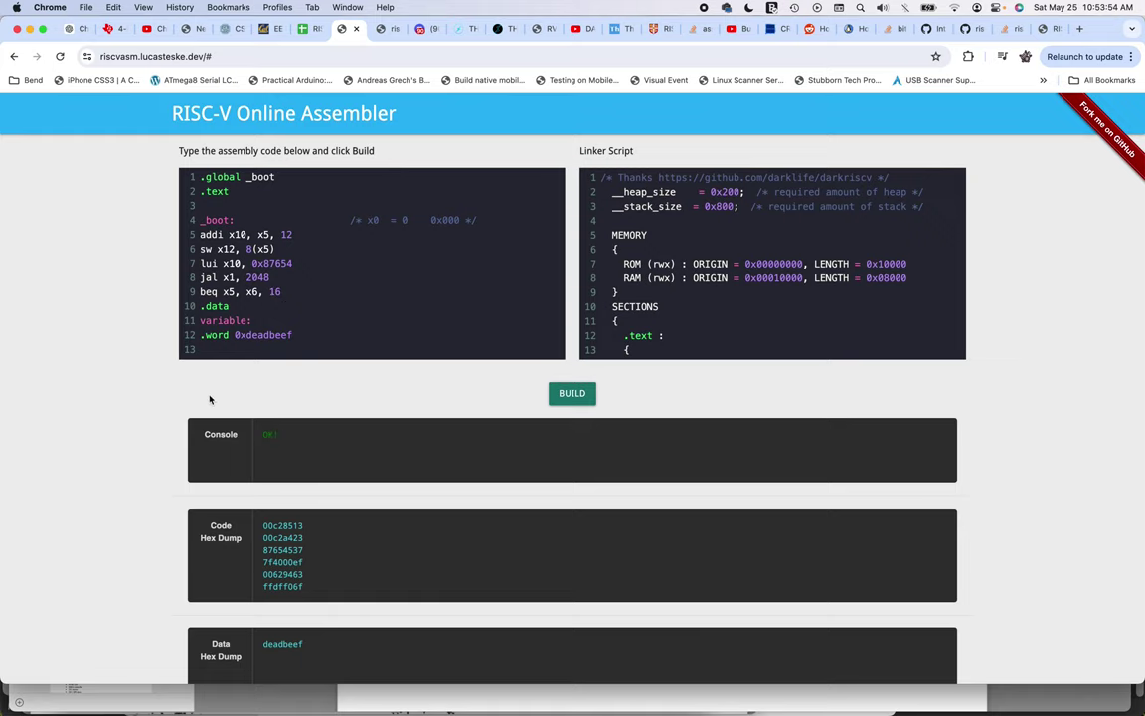
Highlight the 14: ffdff06f j line in the assembler's Objdump disassembly
scroll(166, 397, "down", 10)
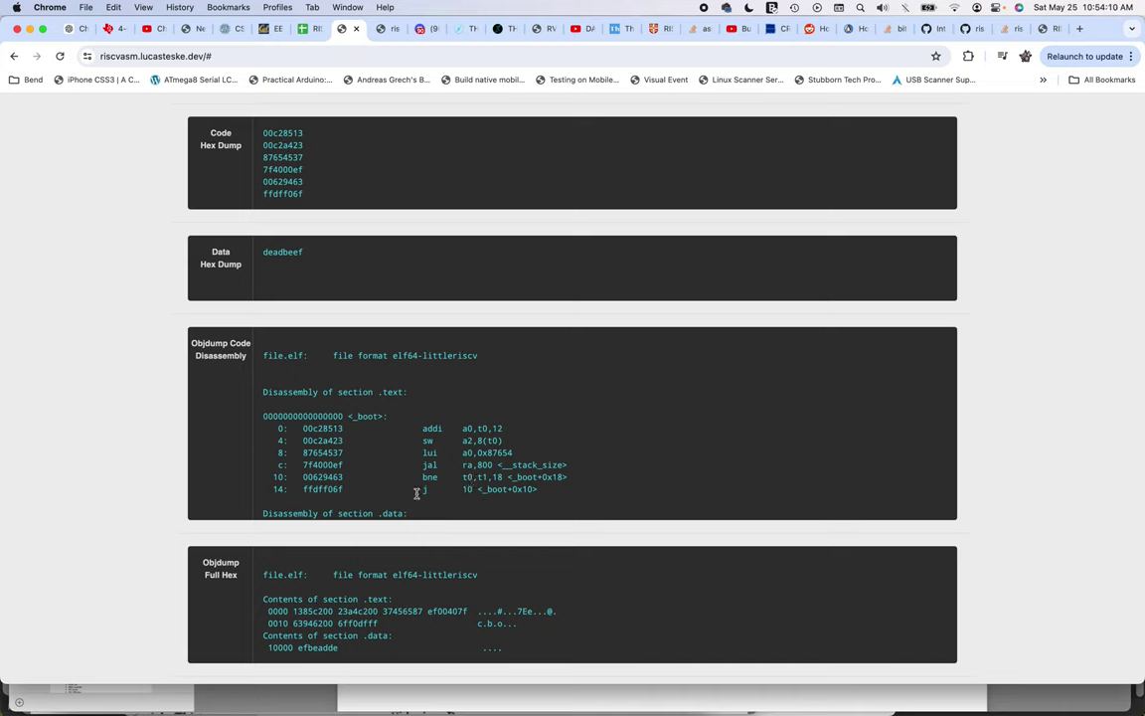
scroll(417, 493, "up", 5)
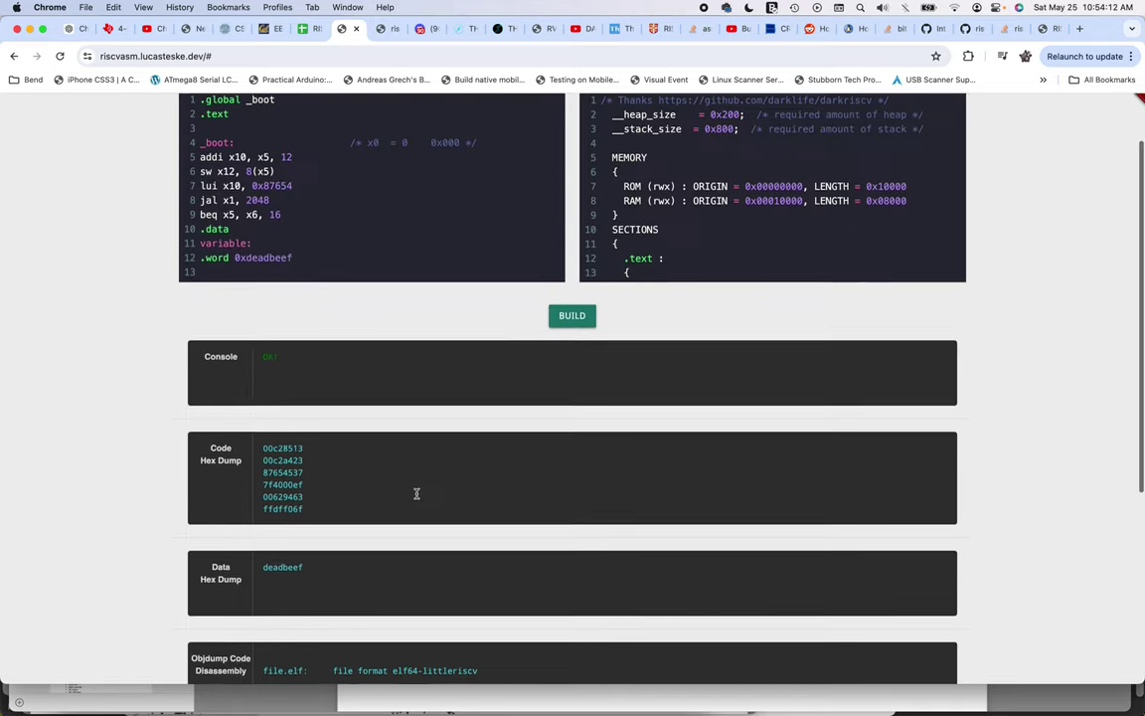
scroll(375, 340, "down", 5)
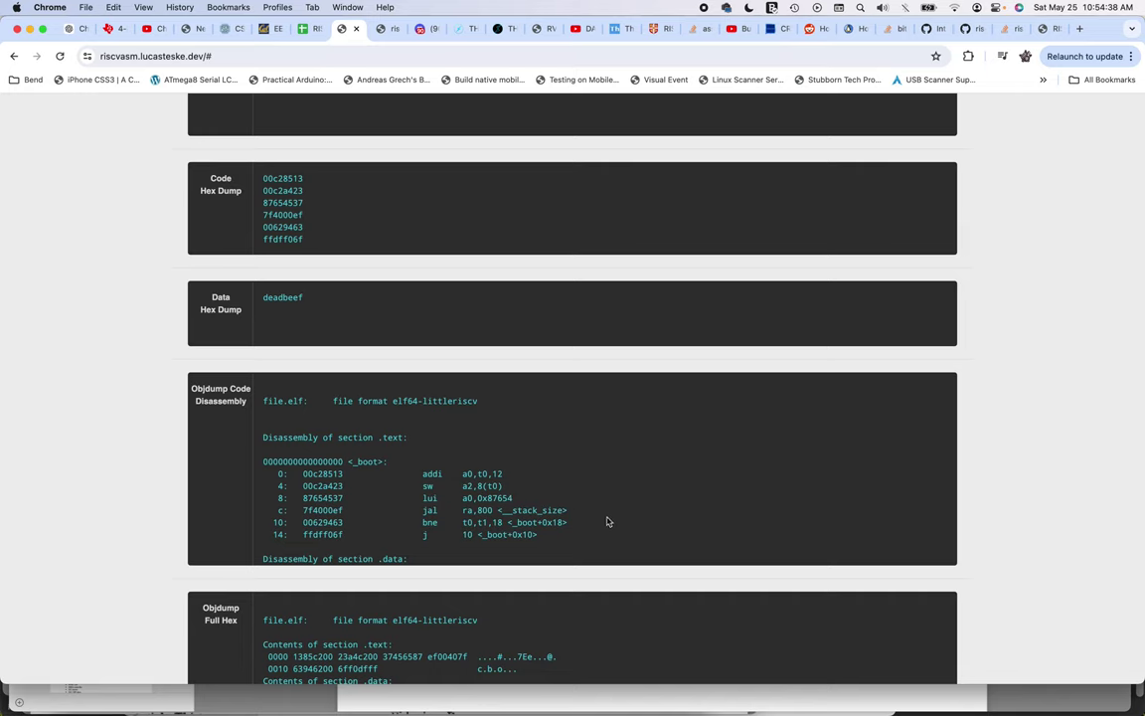
scroll(633, 512, "down", 2)
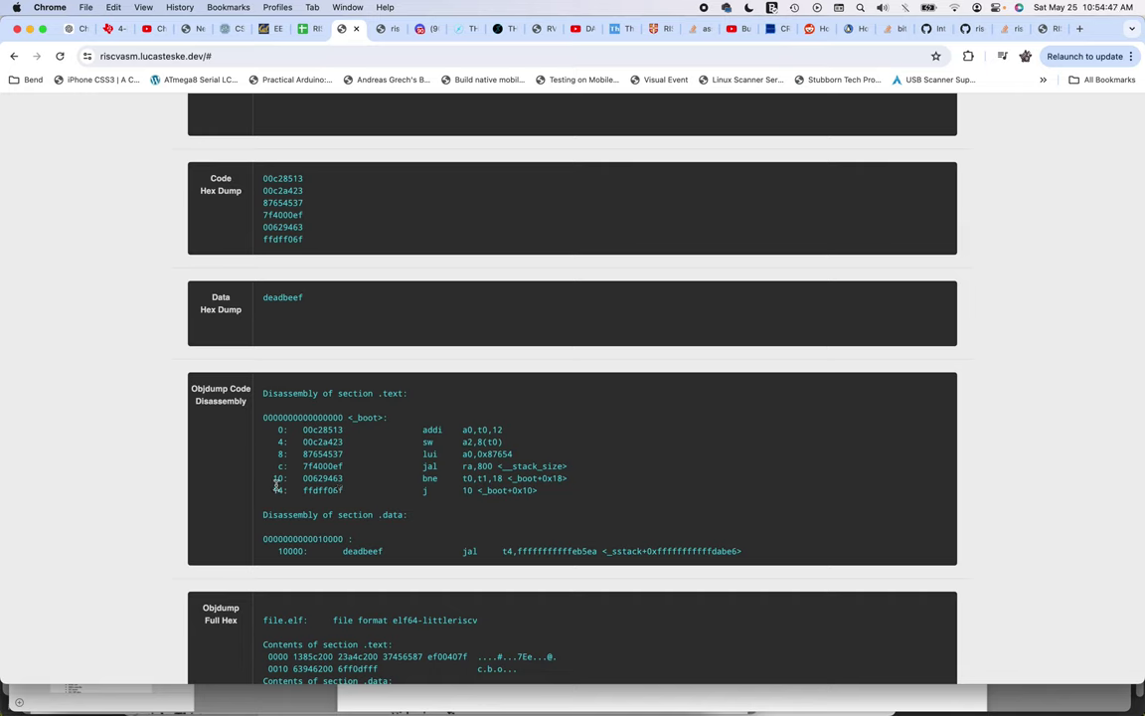
left_click_drag(274, 489, 560, 496)
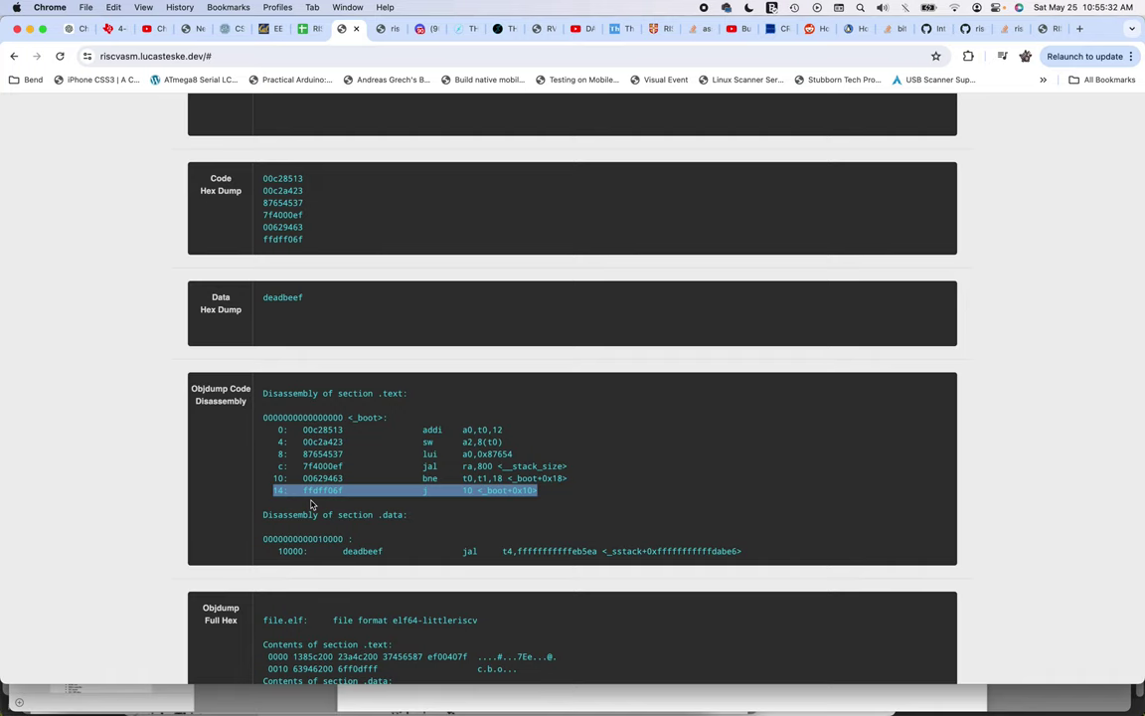
key("ctrl+Right")
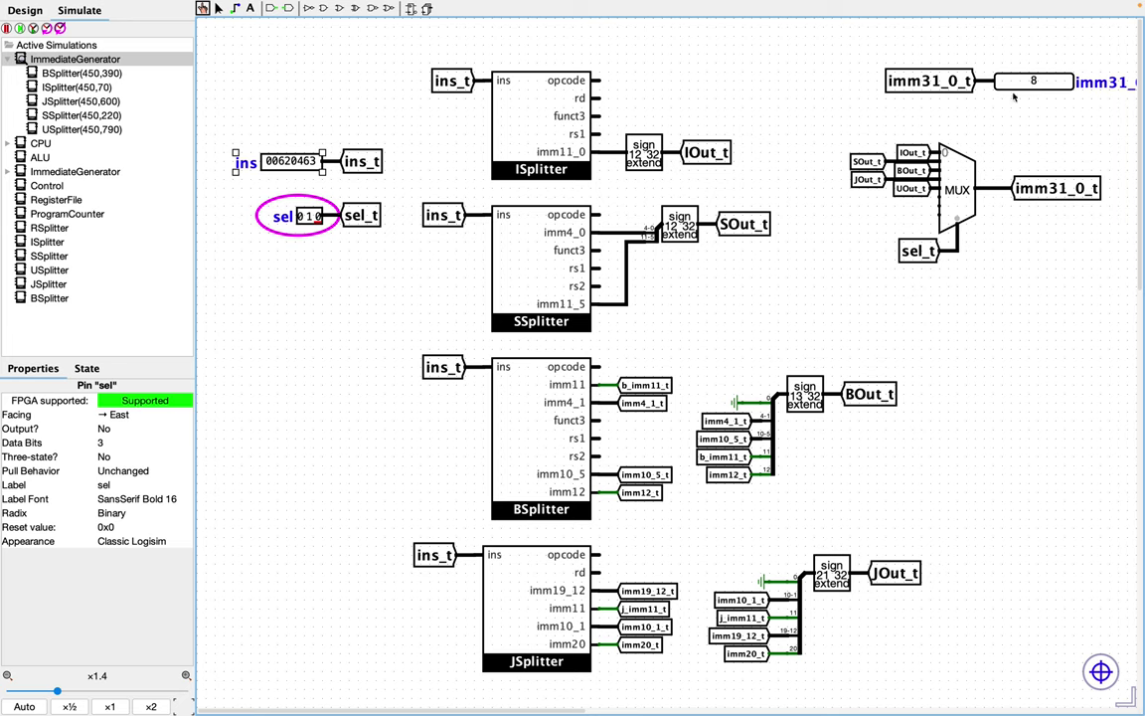
key("ctrl+Left")
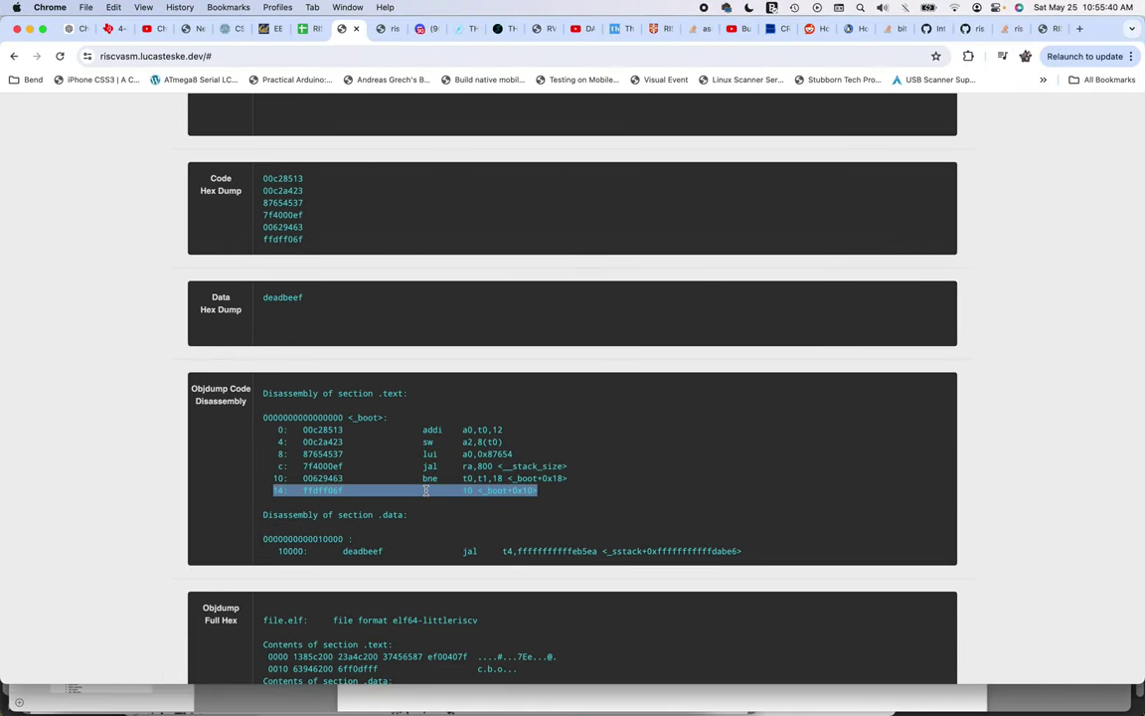
scroll(384, 355, "up", 5)
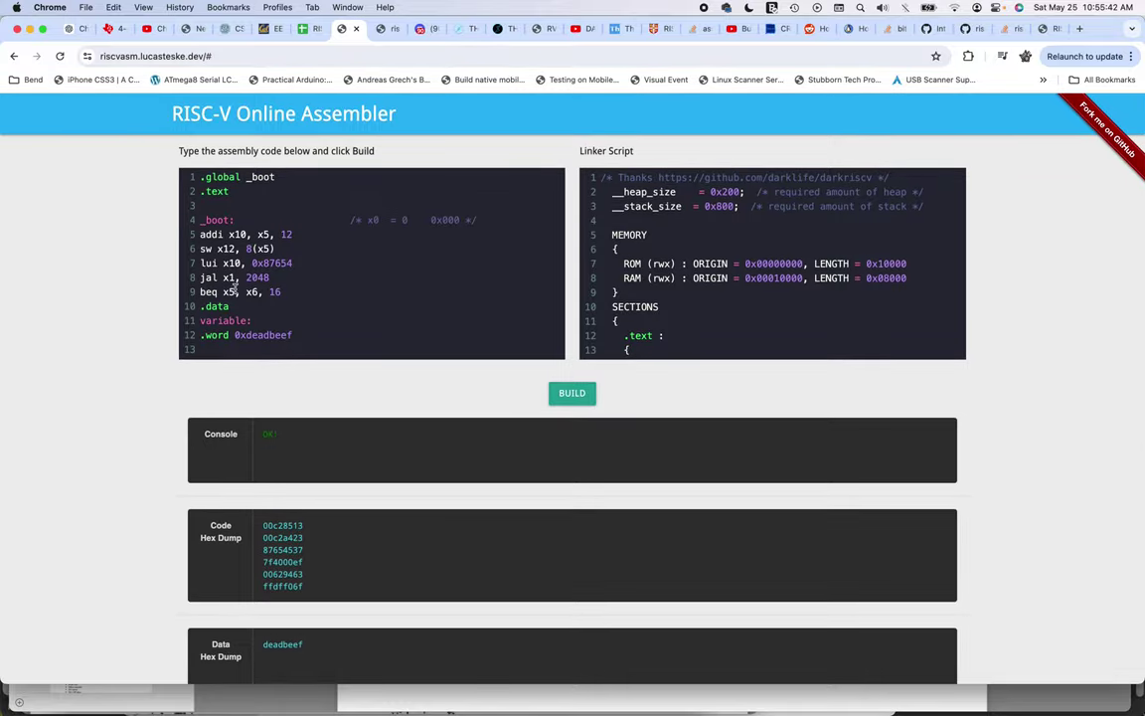
scroll(137, 394, "down", 5)
scroll(137, 396, "down", 3)
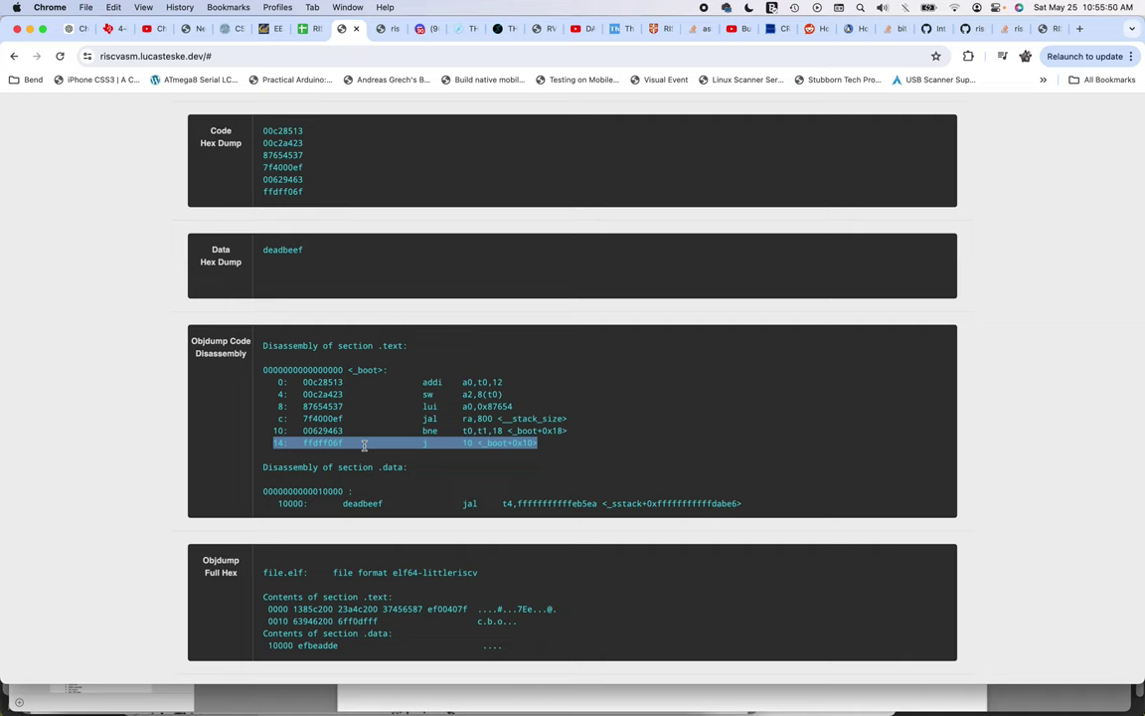
scroll(363, 445, "up", 2)
scroll(364, 445, "up", 5)
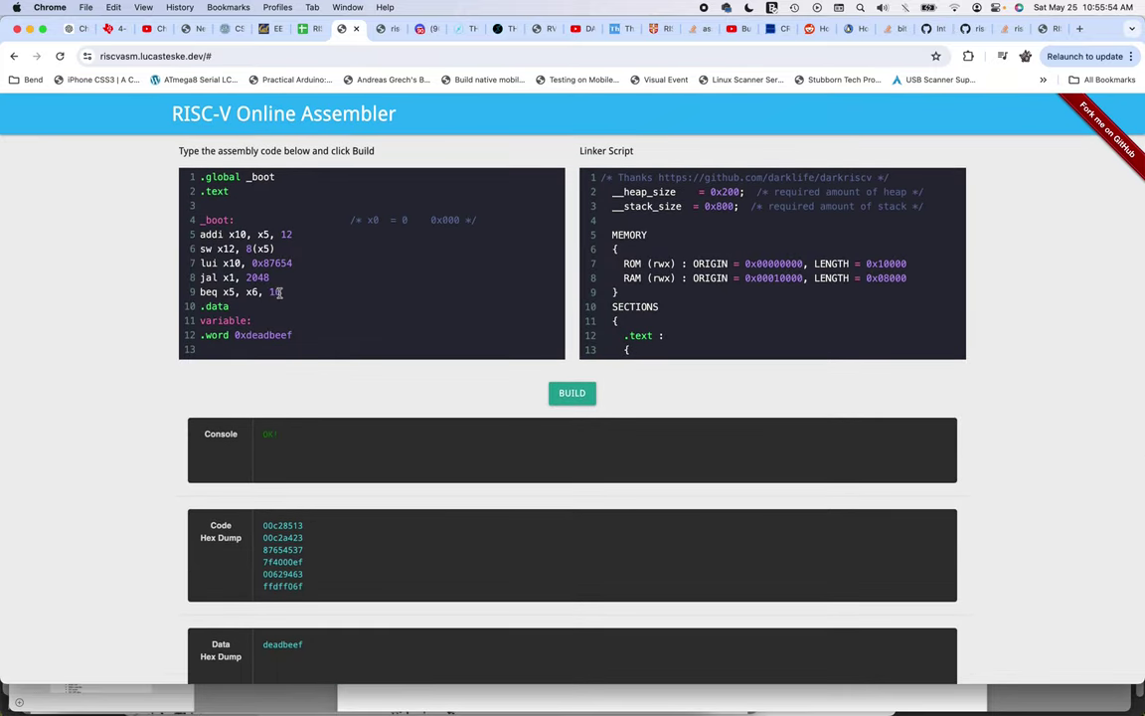
scroll(628, 492, "down", 5)
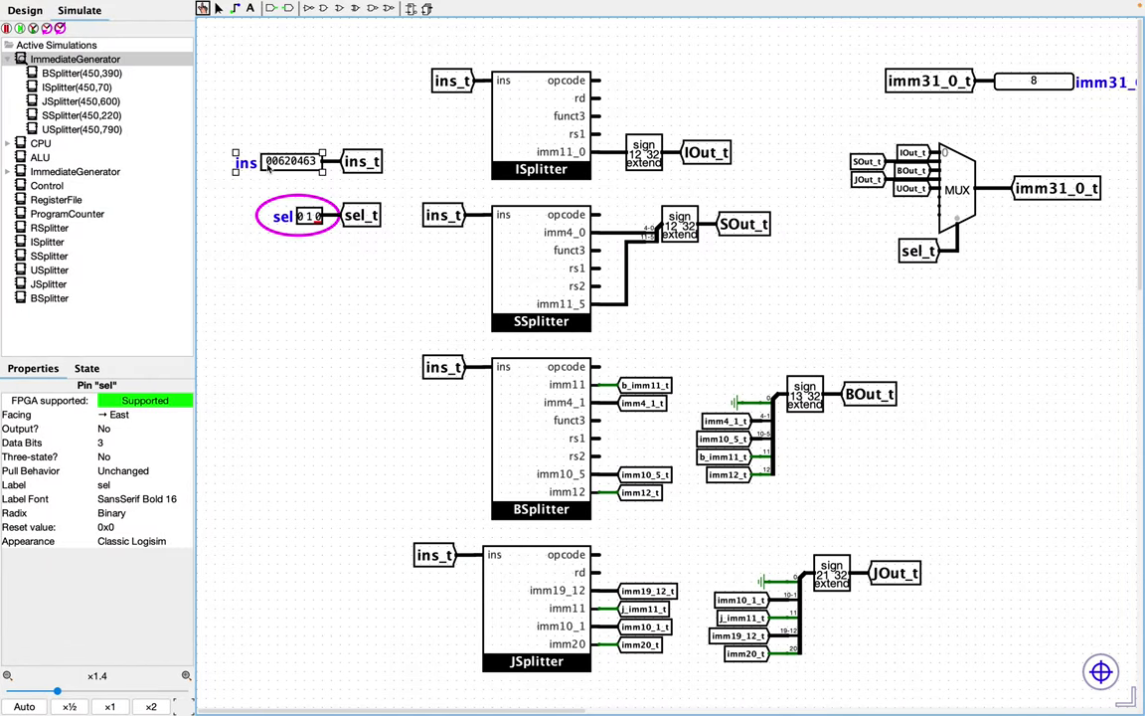
Enter ffdff06f into ins and set sel to 011 so imm31_0 reads -4
left_click(269, 164)
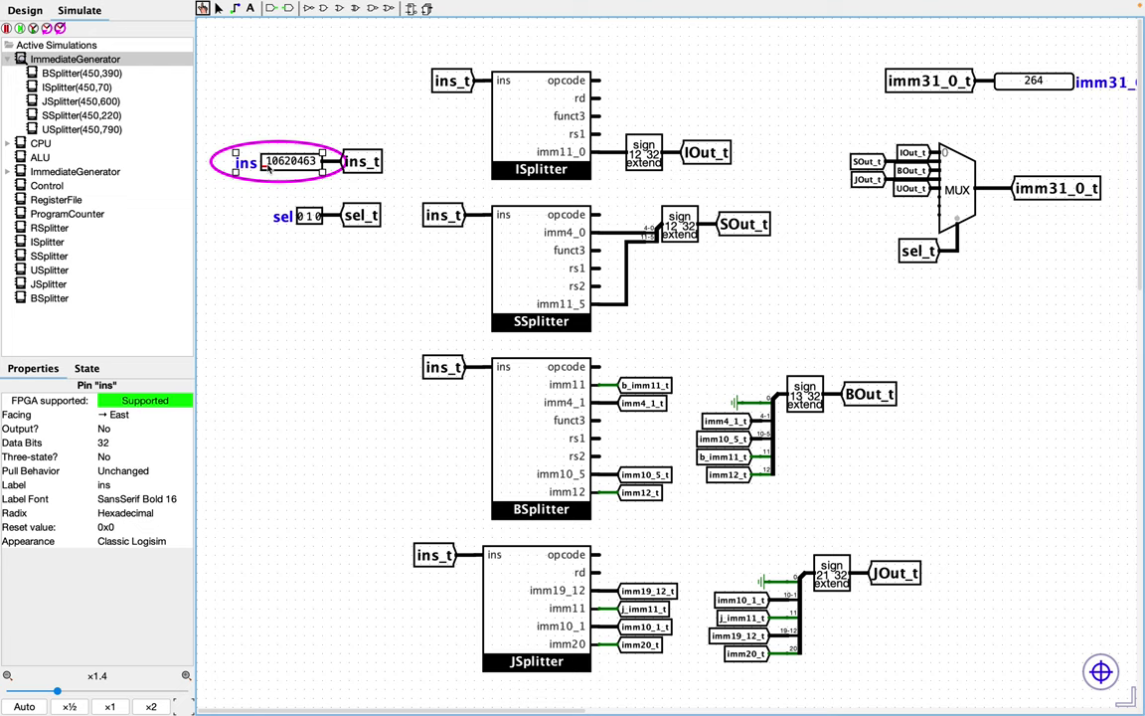
type("ffdff")
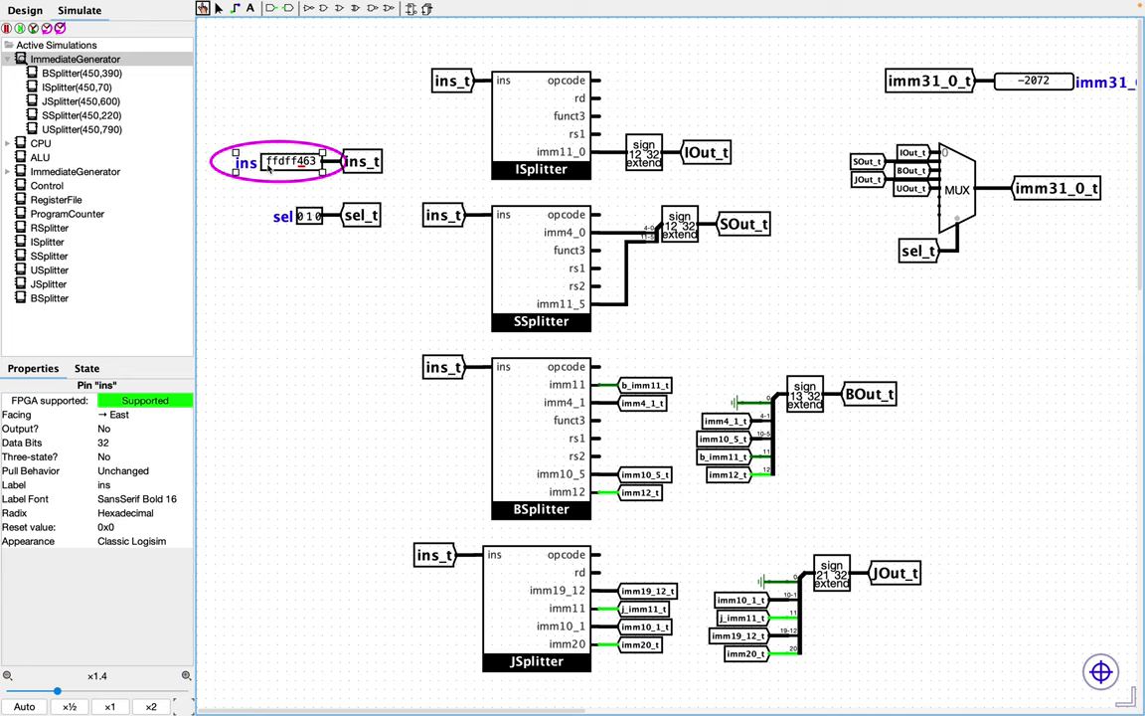
type("06f")
left_click(317, 216)
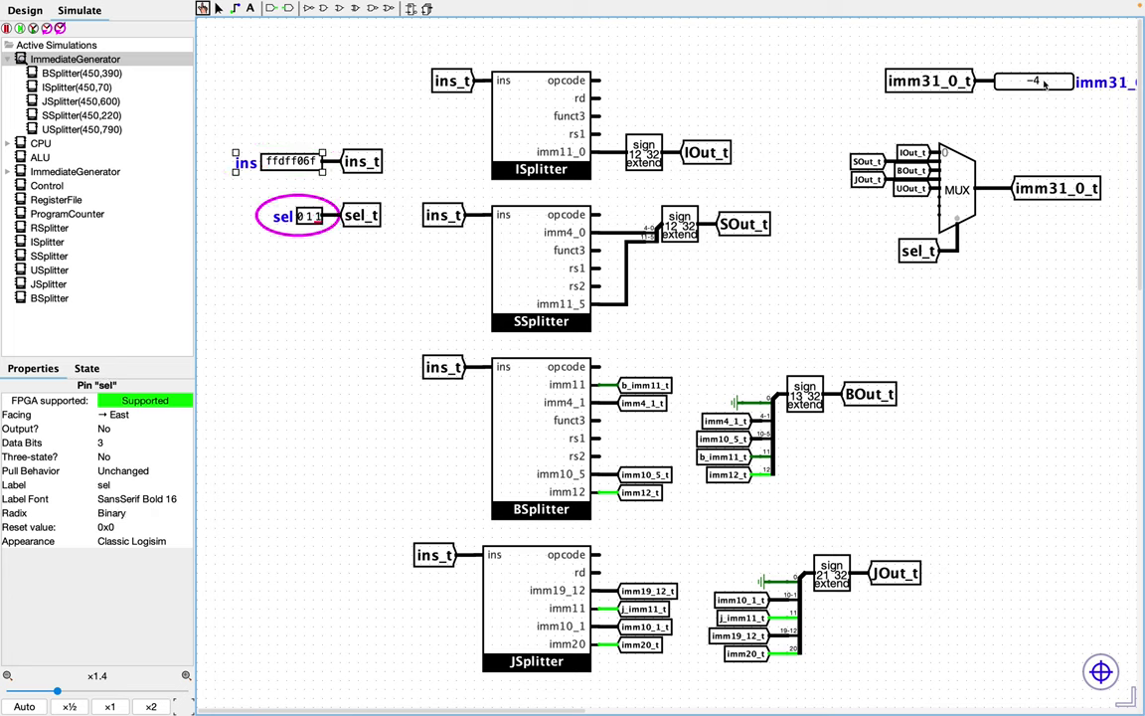